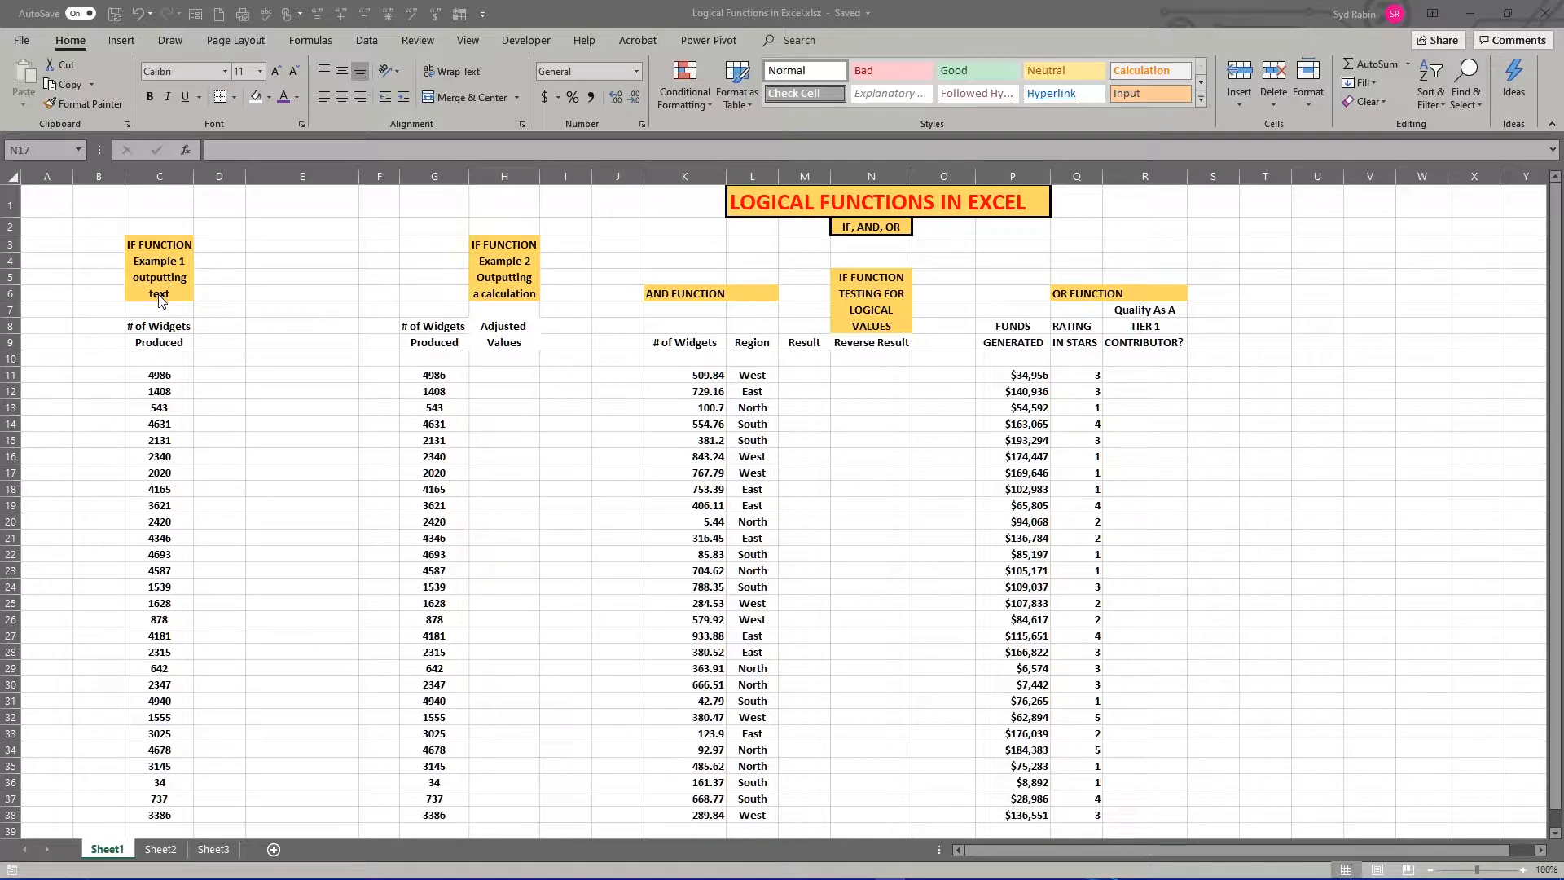
{"action": "left_click", "coordinate": [264, 221]}
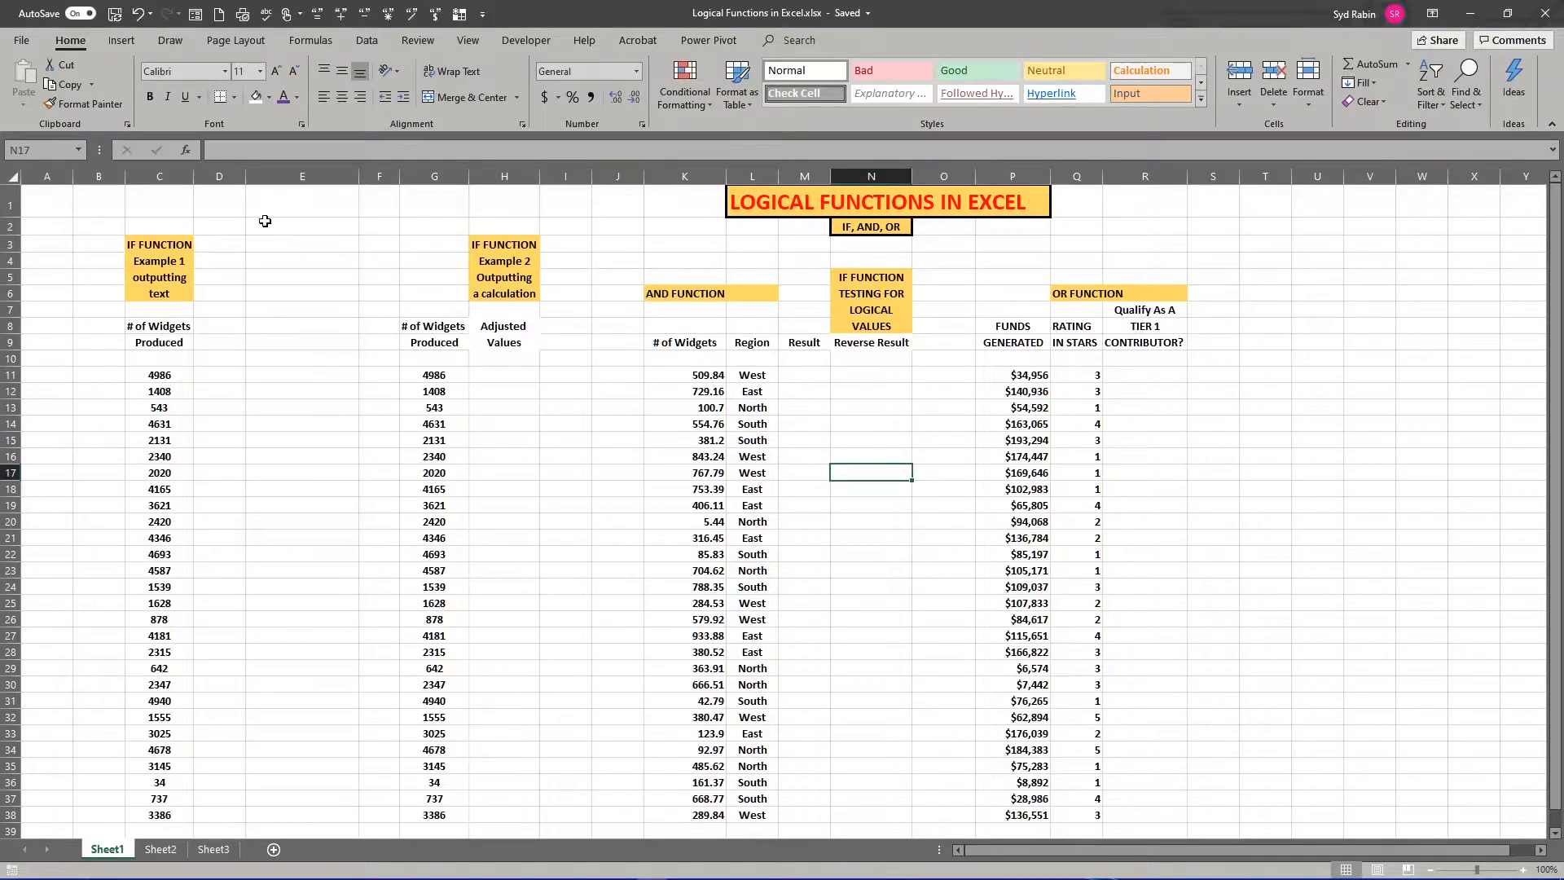
{"action": "left_click", "coordinate": [267, 224]}
{"action": "type", "text": "=if"}
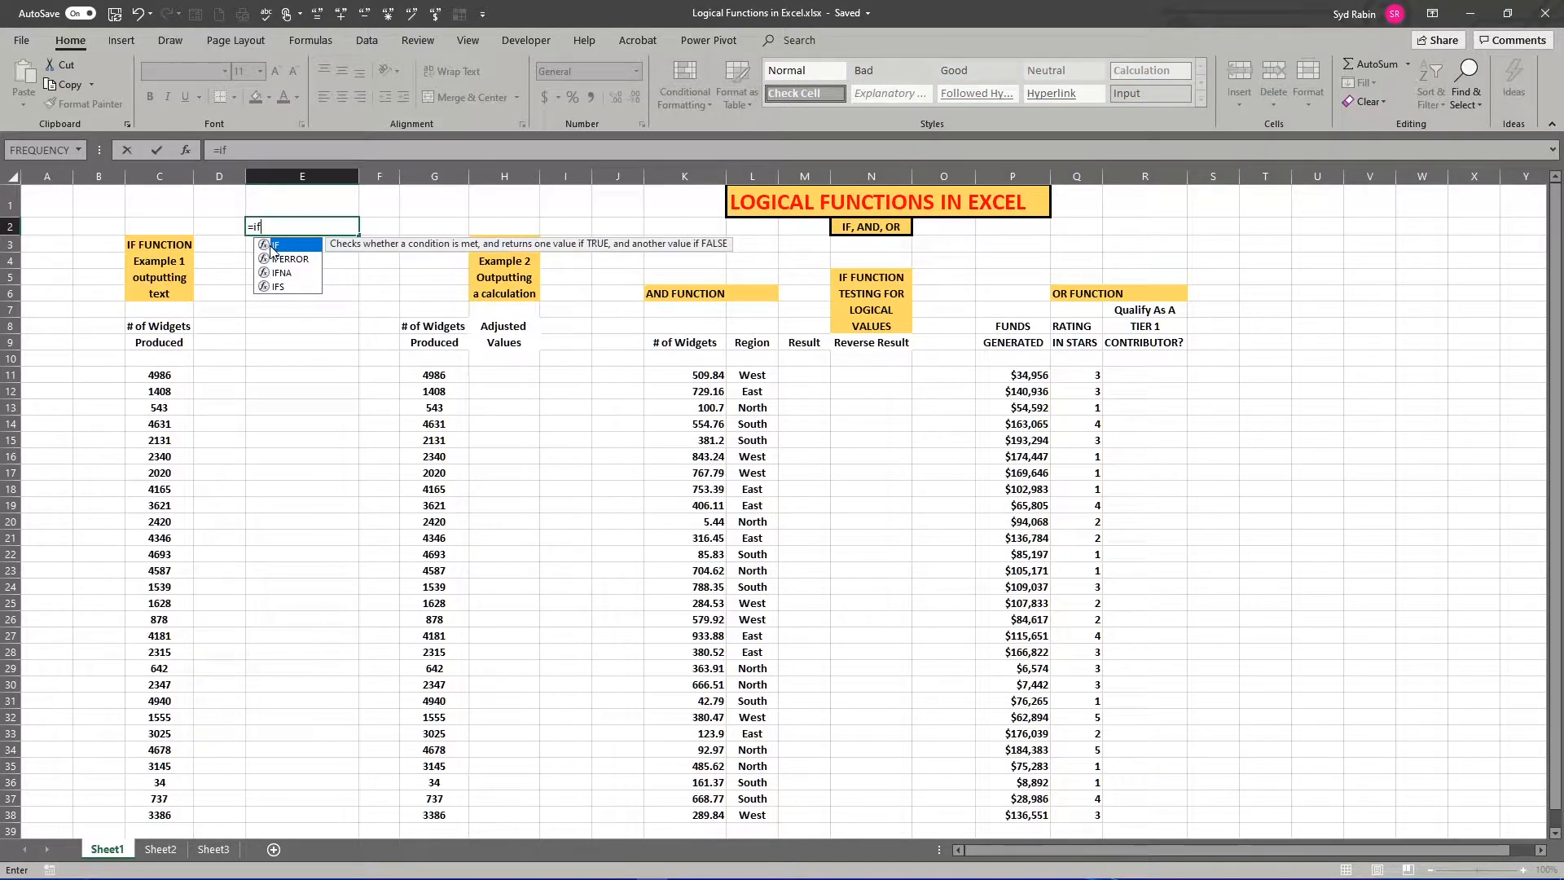
{"action": "double_click", "coordinate": [273, 246]}
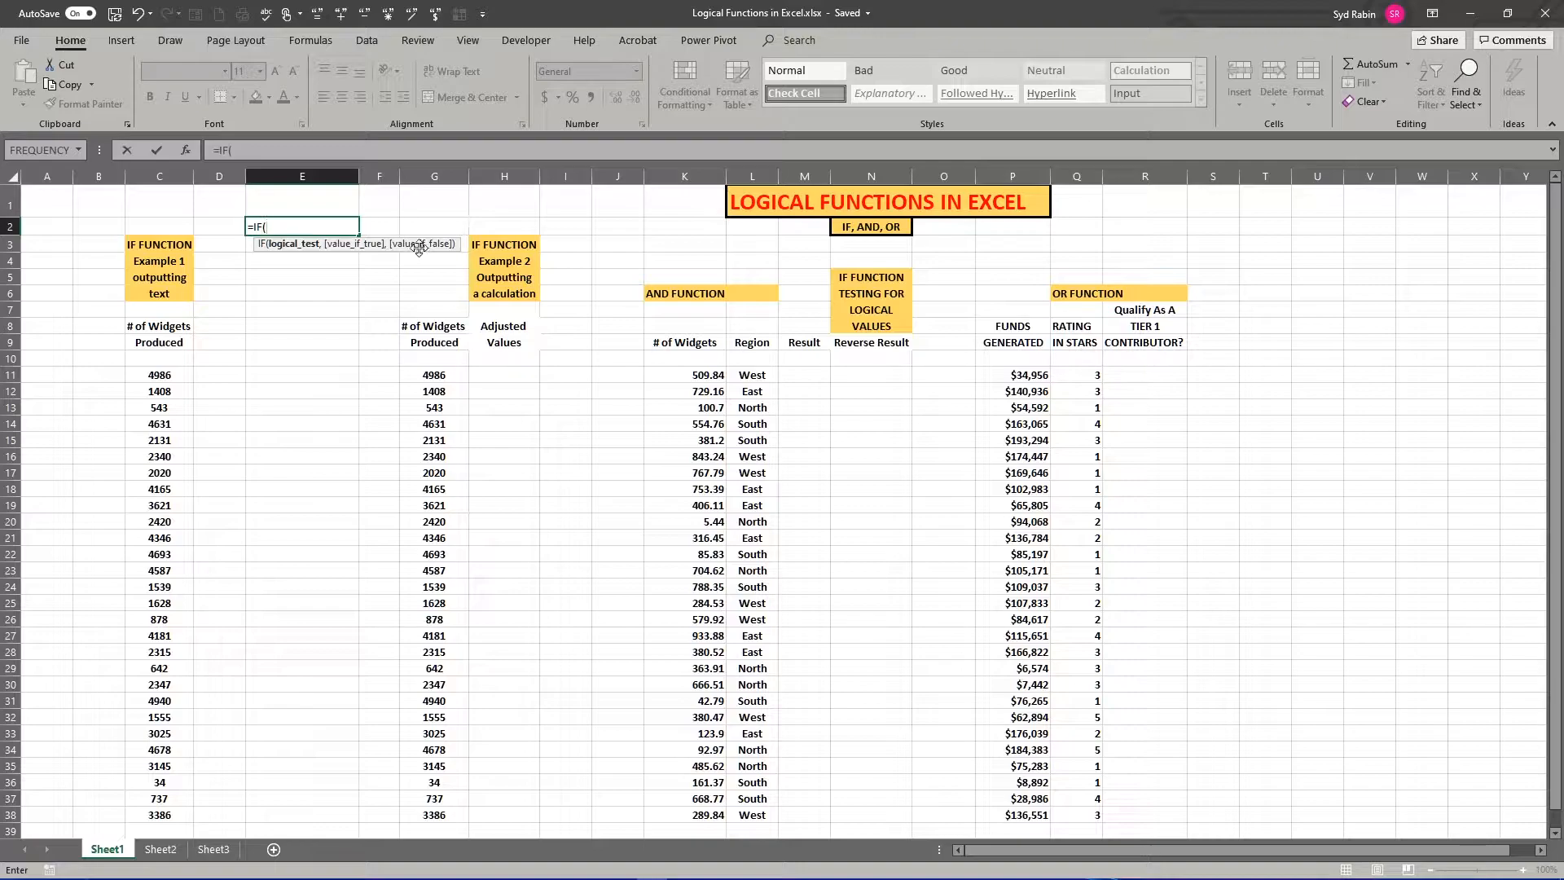
{"action": "key", "text": "BackSpace"}
{"action": "key", "text": "BackSpace"}
{"action": "key", "text": "BackSpace"}
{"action": "key", "text": "BackSpace"}
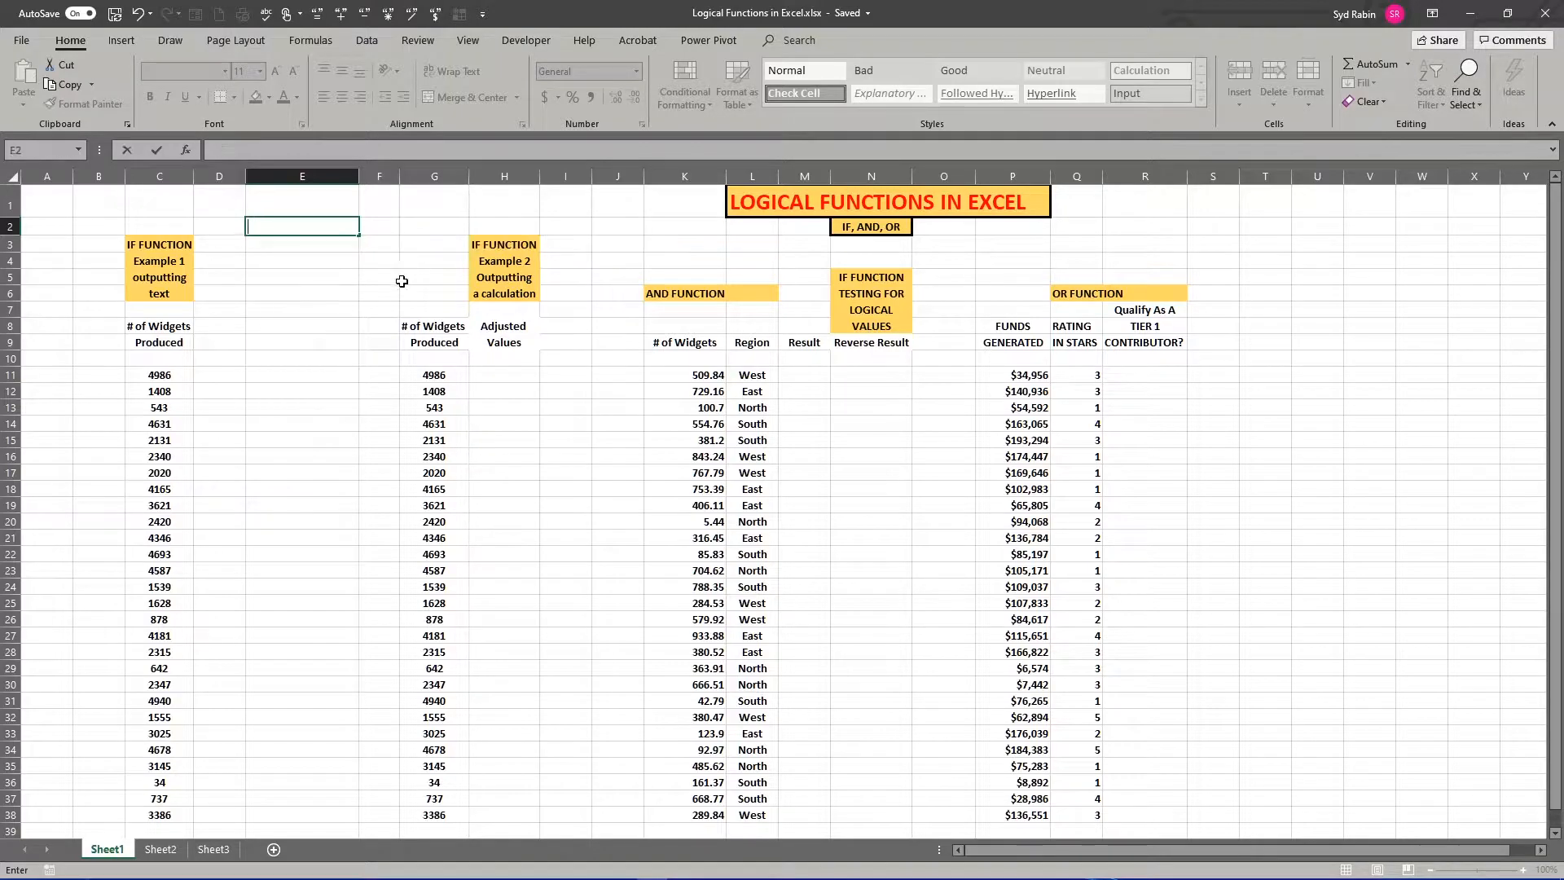
{"action": "left_click", "coordinate": [342, 229]}
{"action": "left_click", "coordinate": [324, 289]}
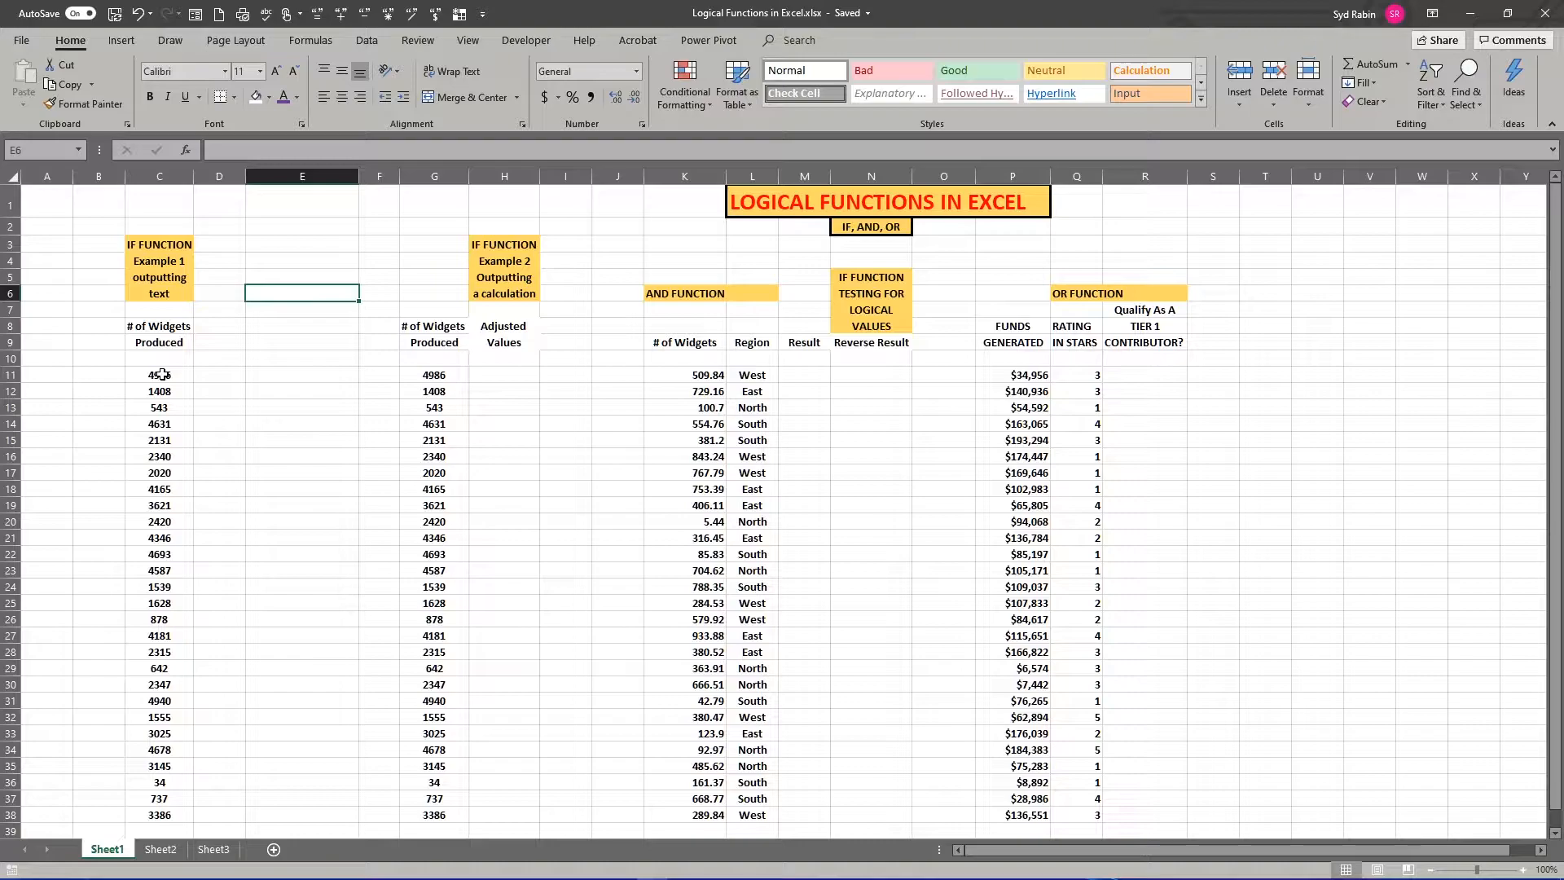
Begin an IF formula in E11 with the logical test C11>2500.
{"action": "mouse_move", "coordinate": [163, 374]}
{"action": "left_mouse_down"}
{"action": "mouse_move", "coordinate": [164, 819]}
{"action": "mouse_move", "coordinate": [170, 377]}
{"action": "left_mouse_up"}
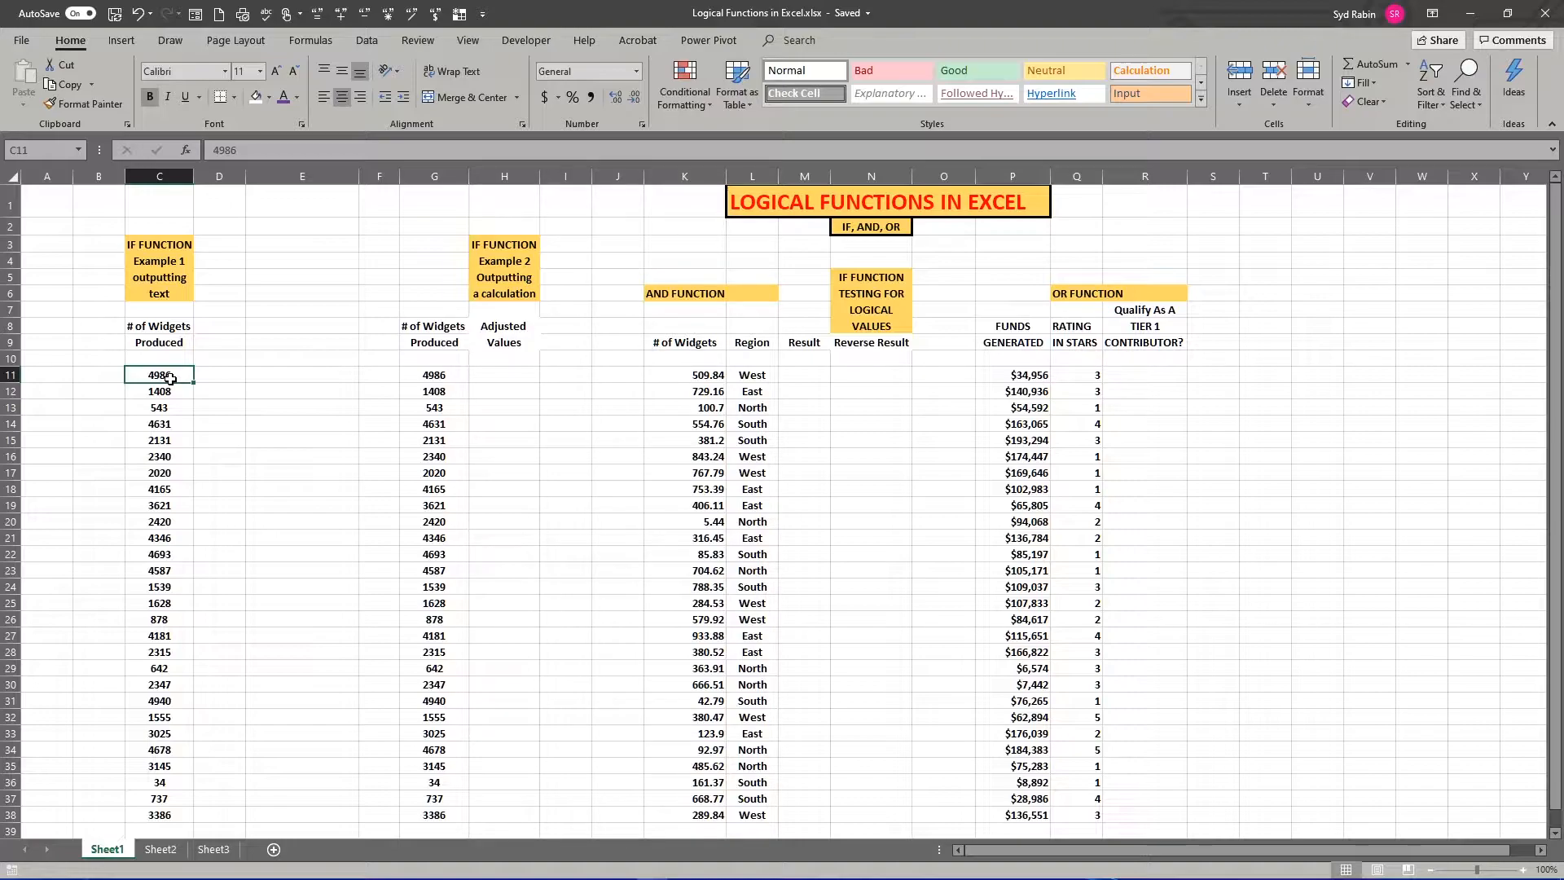
{"action": "left_click", "coordinate": [278, 377]}
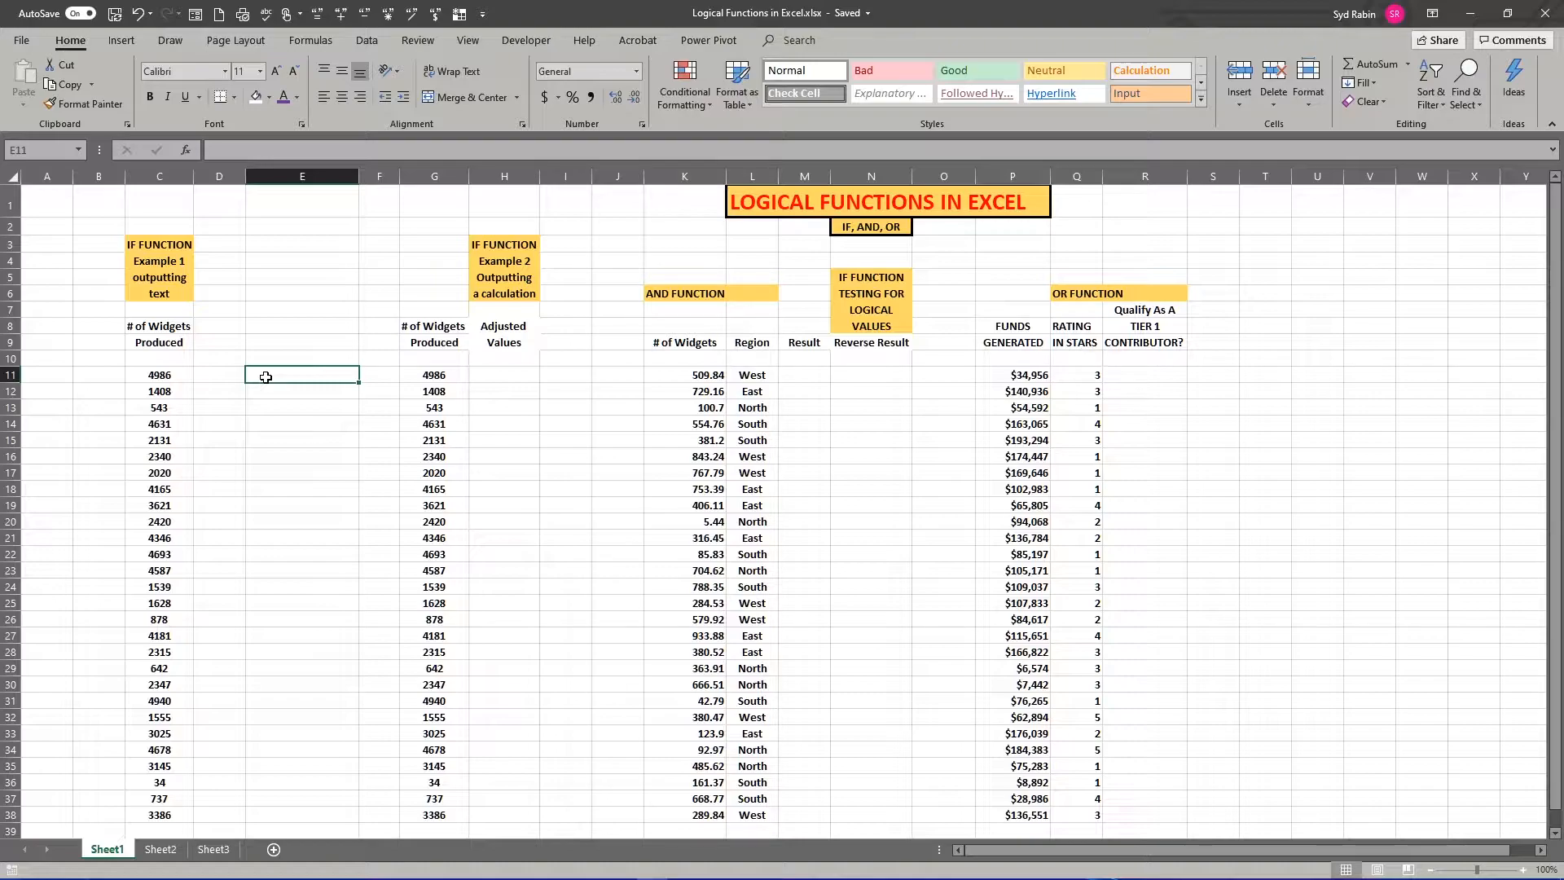
{"action": "type", "text": "="}
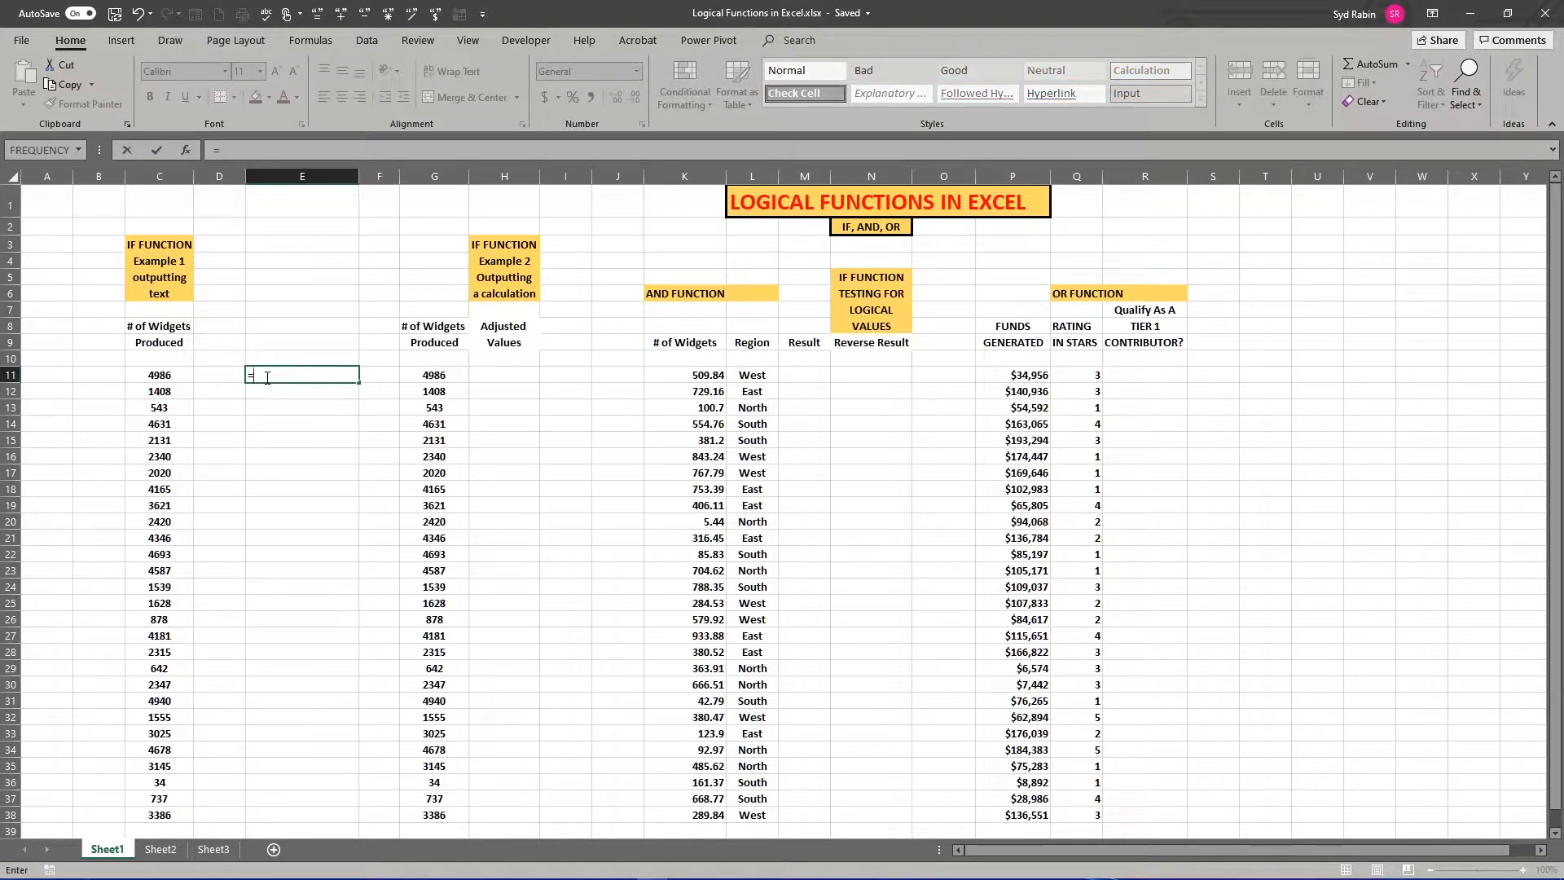
{"action": "type", "text": "if"}
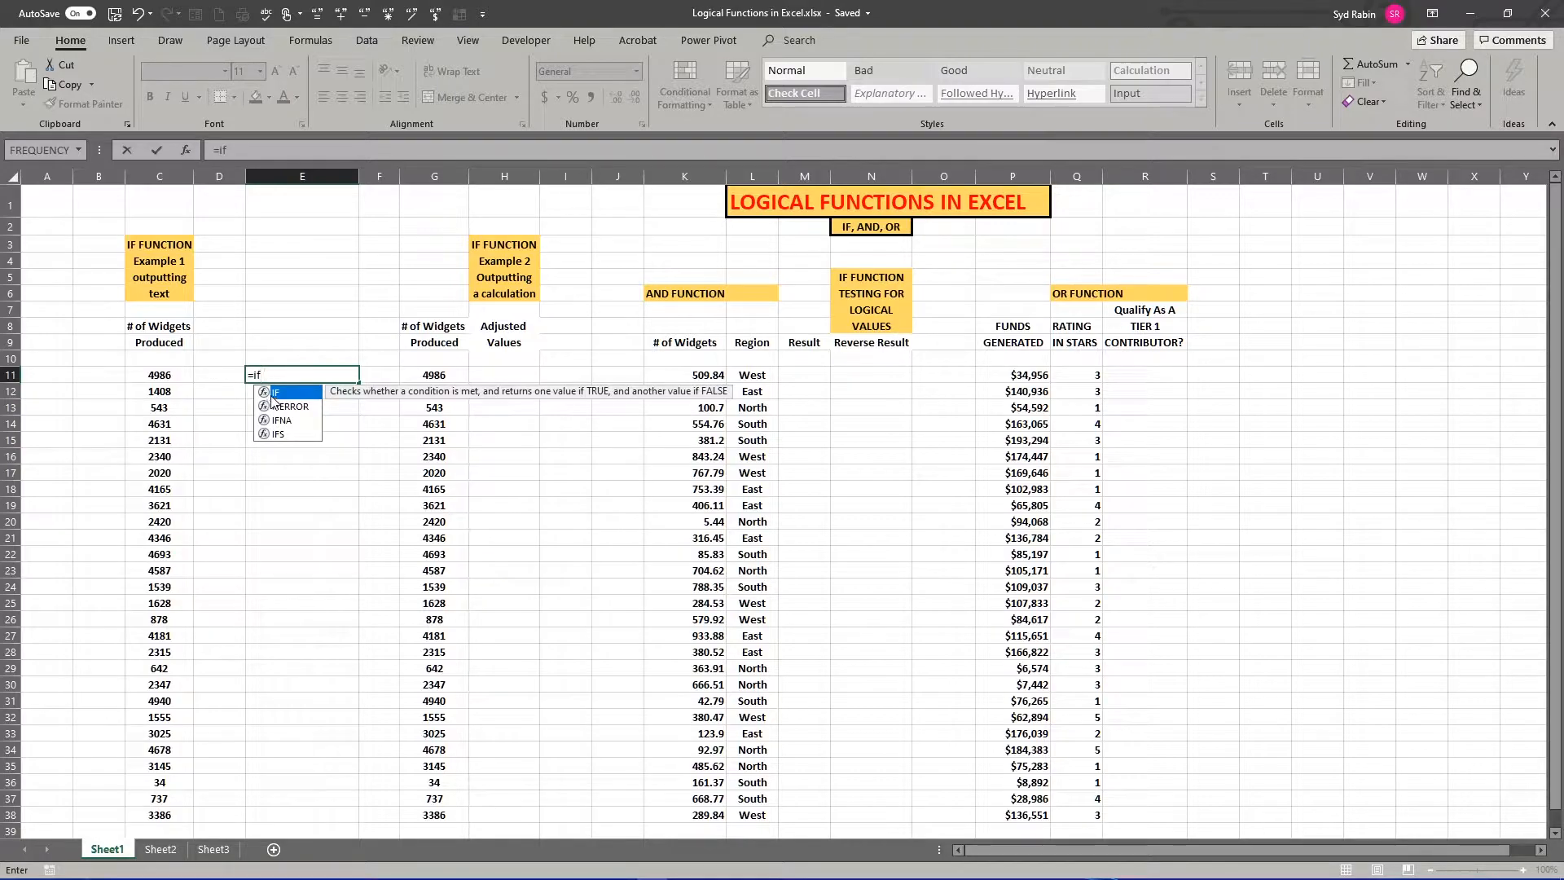
{"action": "double_click", "coordinate": [275, 393]}
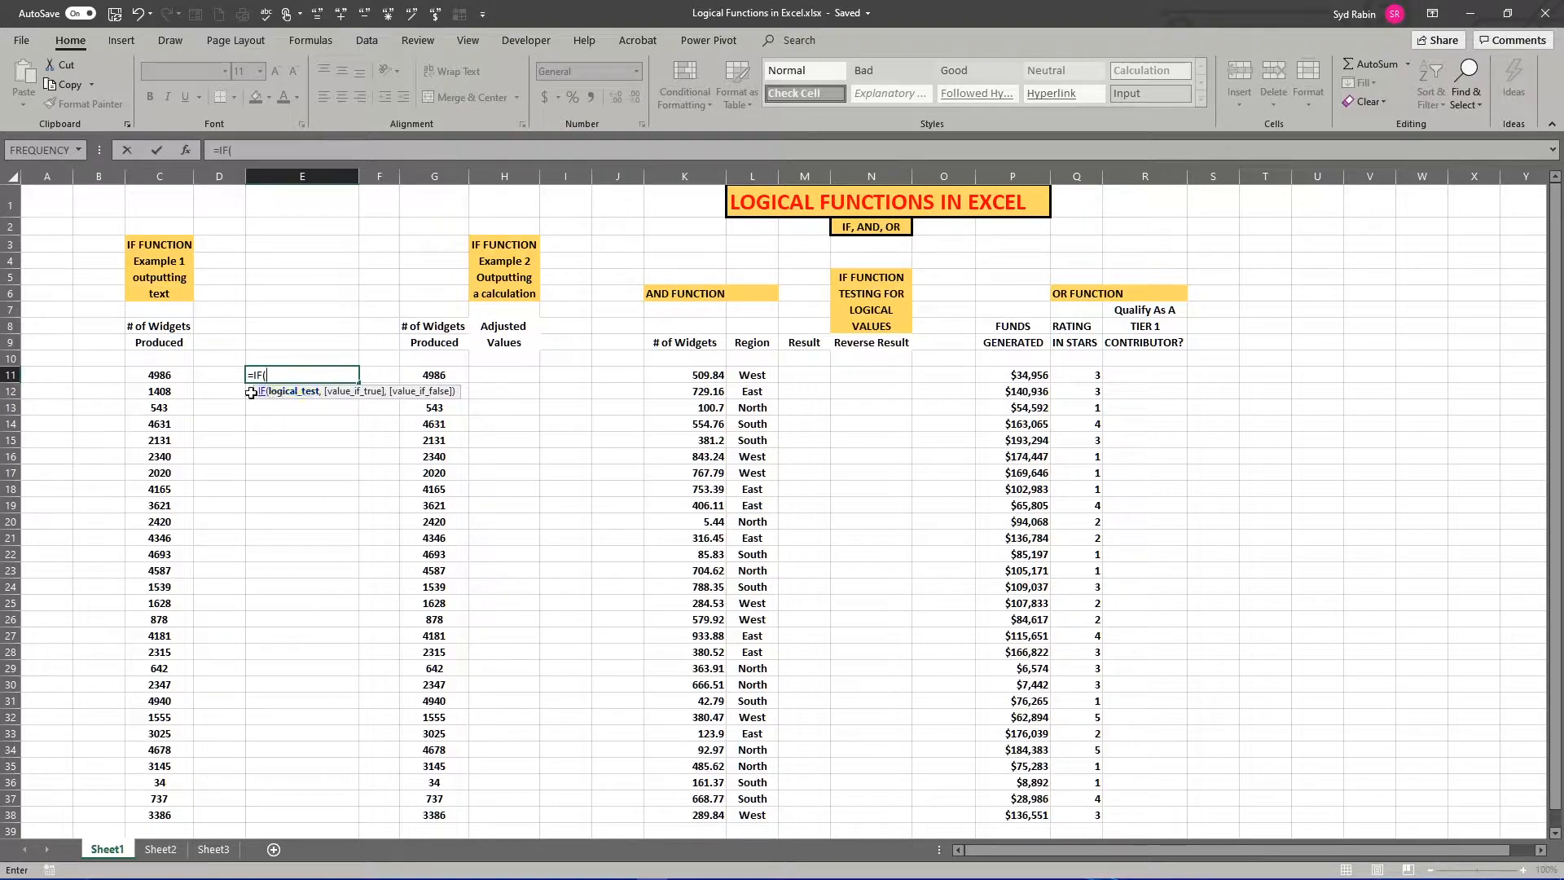
{"action": "left_click", "coordinate": [154, 374]}
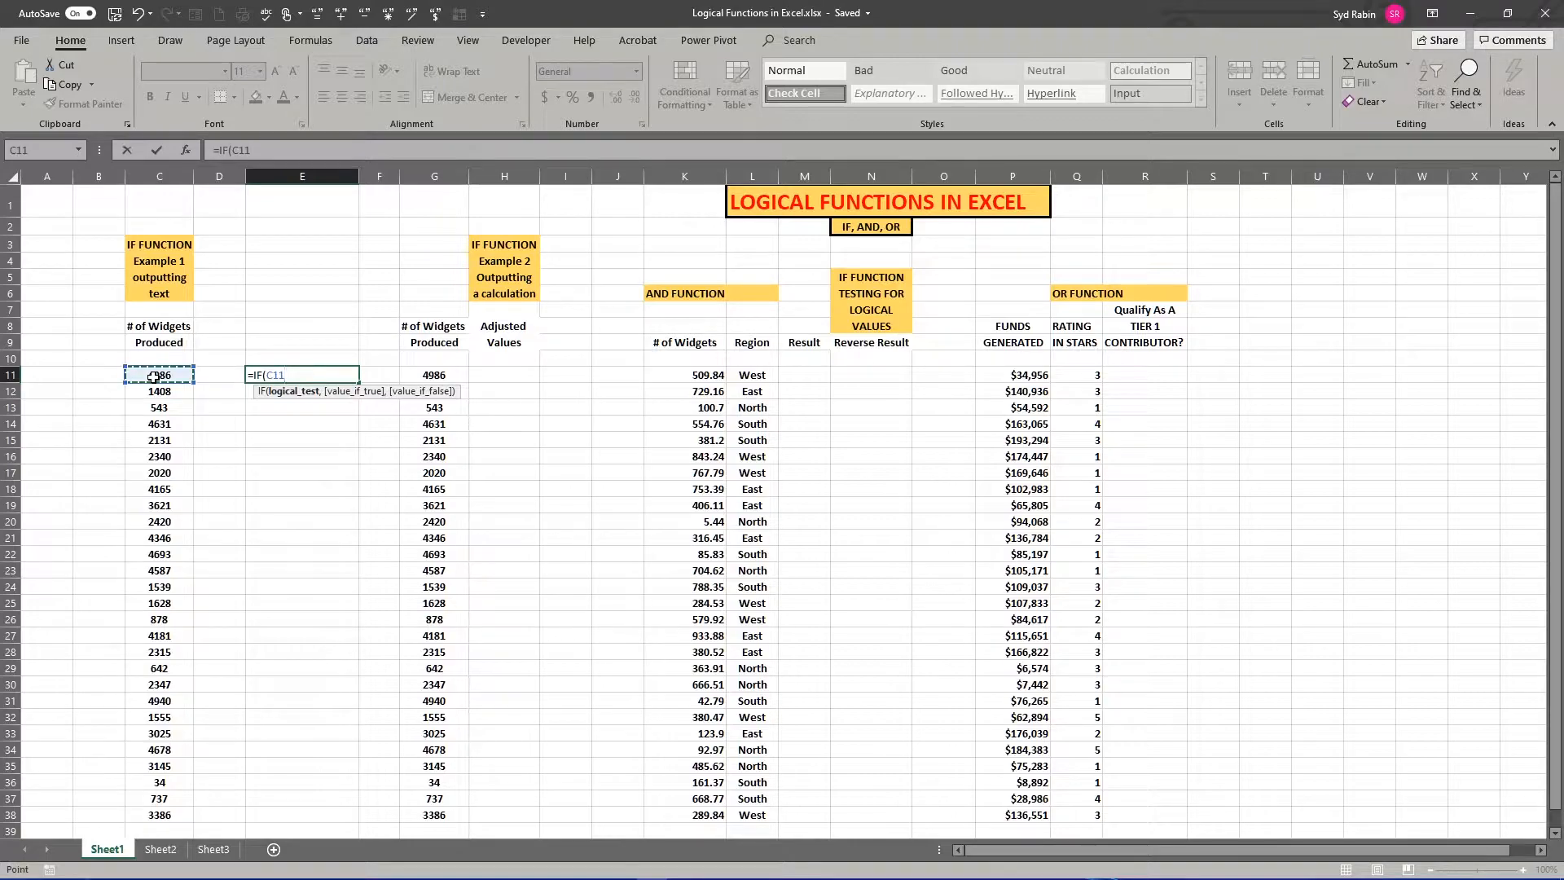
{"action": "type", "text": ">2500,"}
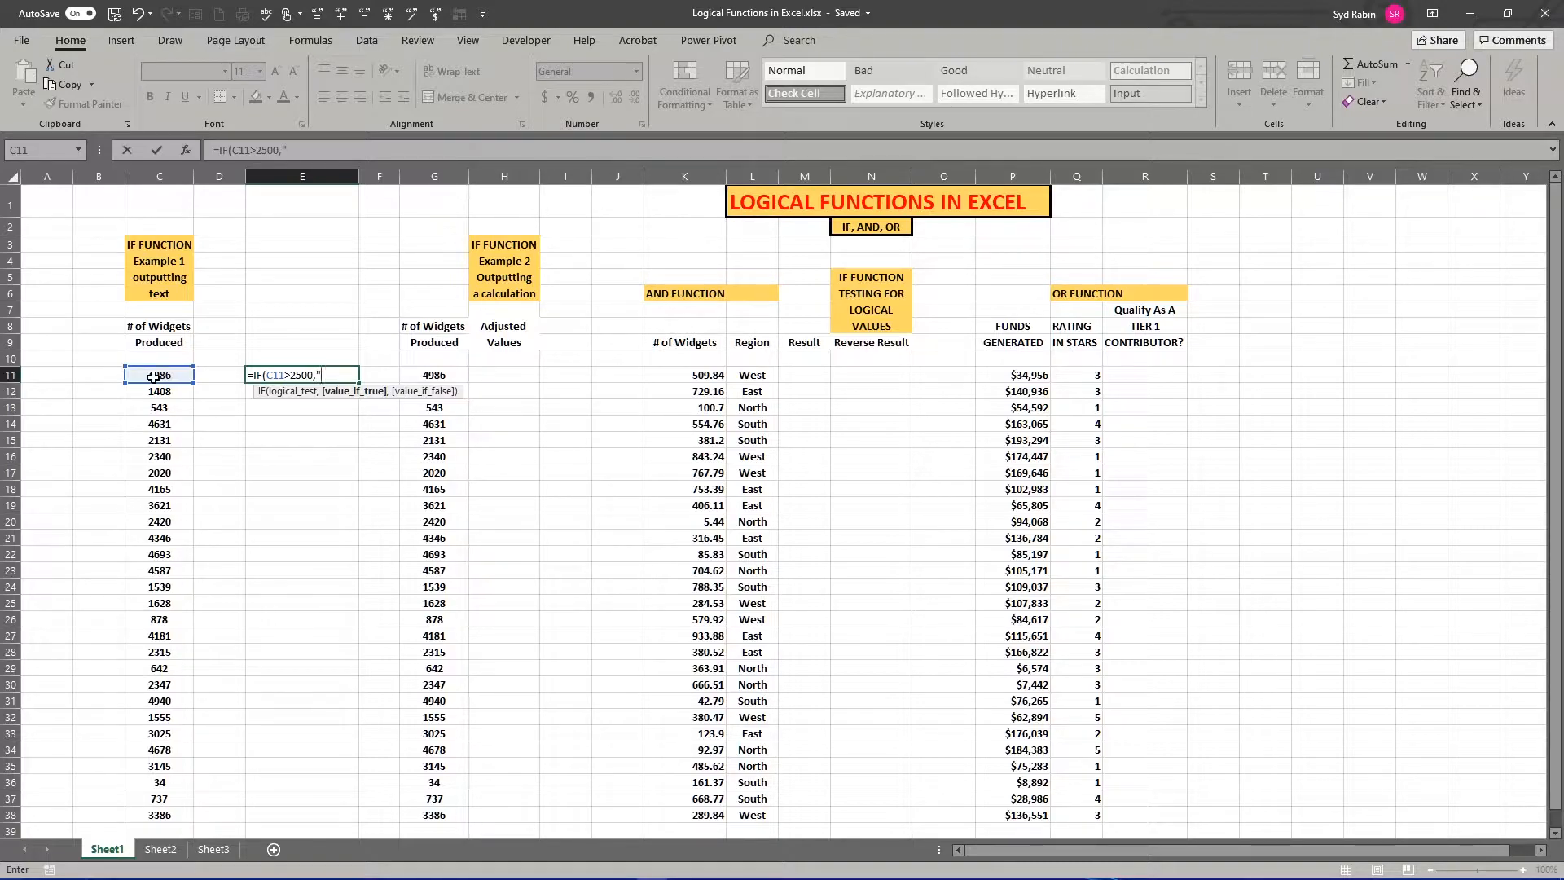
Set the E11 formula's value if true to the text "OVER 2500 - QUALIFIED".
{"action": "type", "text": "ov"}
{"action": "key", "text": "BackSpace"}
{"action": "key", "text": "BackSpace"}
{"action": "key", "text": "BackSpace"}
{"action": "type", "text": "OVER 2500 - QUALIFIED\""}
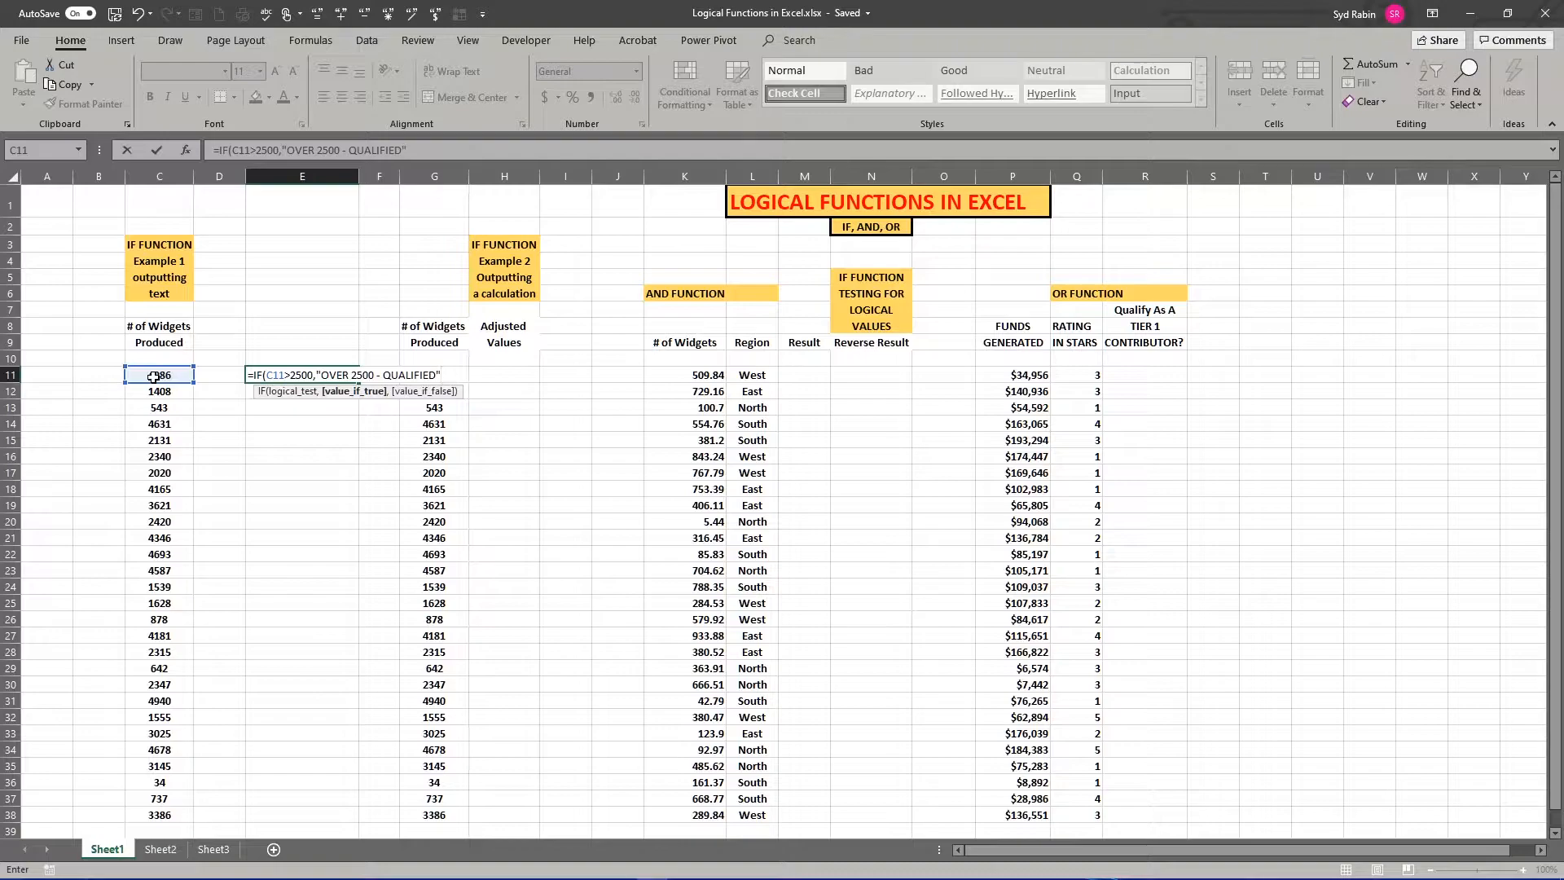
Set the value if false to "UNDER 2500 - NOT QUALIFED" and complete the E11 formula.
{"action": "type", "text": ","}
{"action": "type", "text": "\"UNDE"}
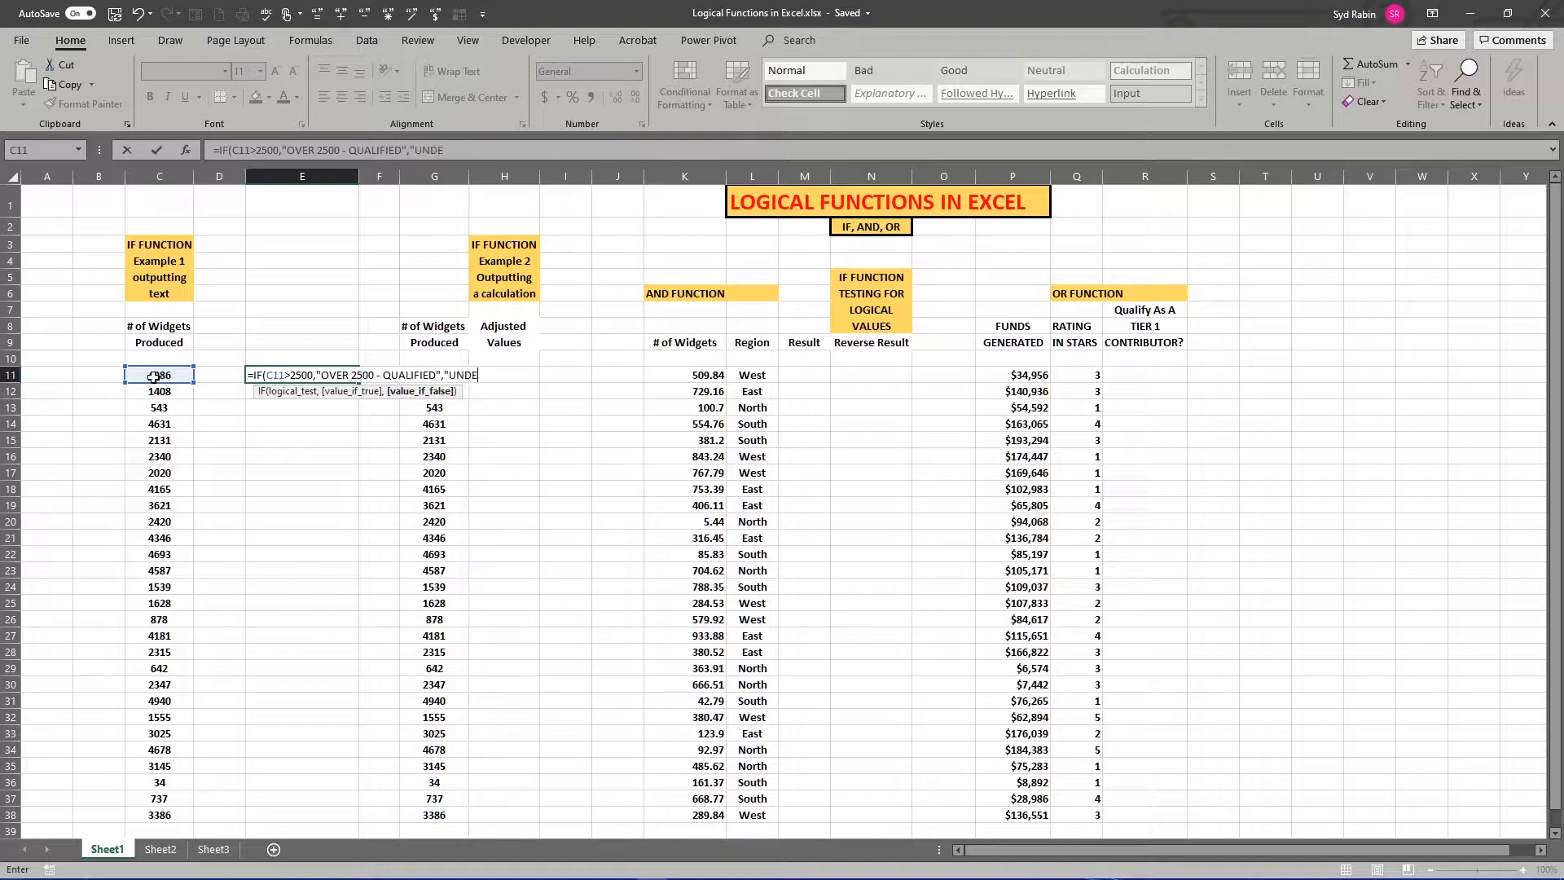
{"action": "type", "text": "R 2500"}
{"action": "type", "text": " - NOT QUALIFIED"}
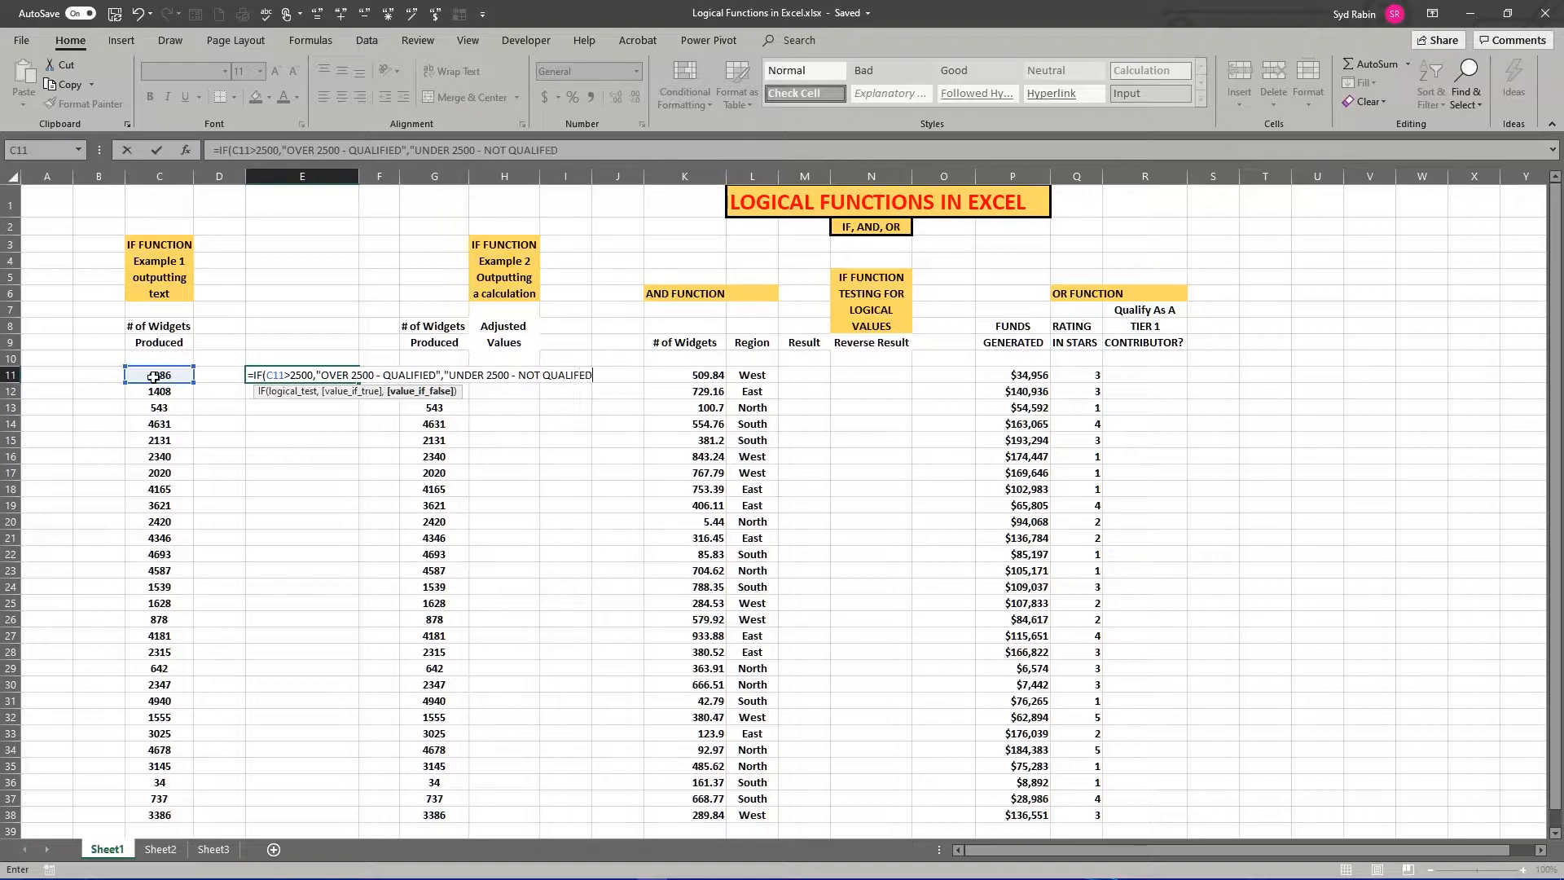
{"action": "type", "text": "\")"}
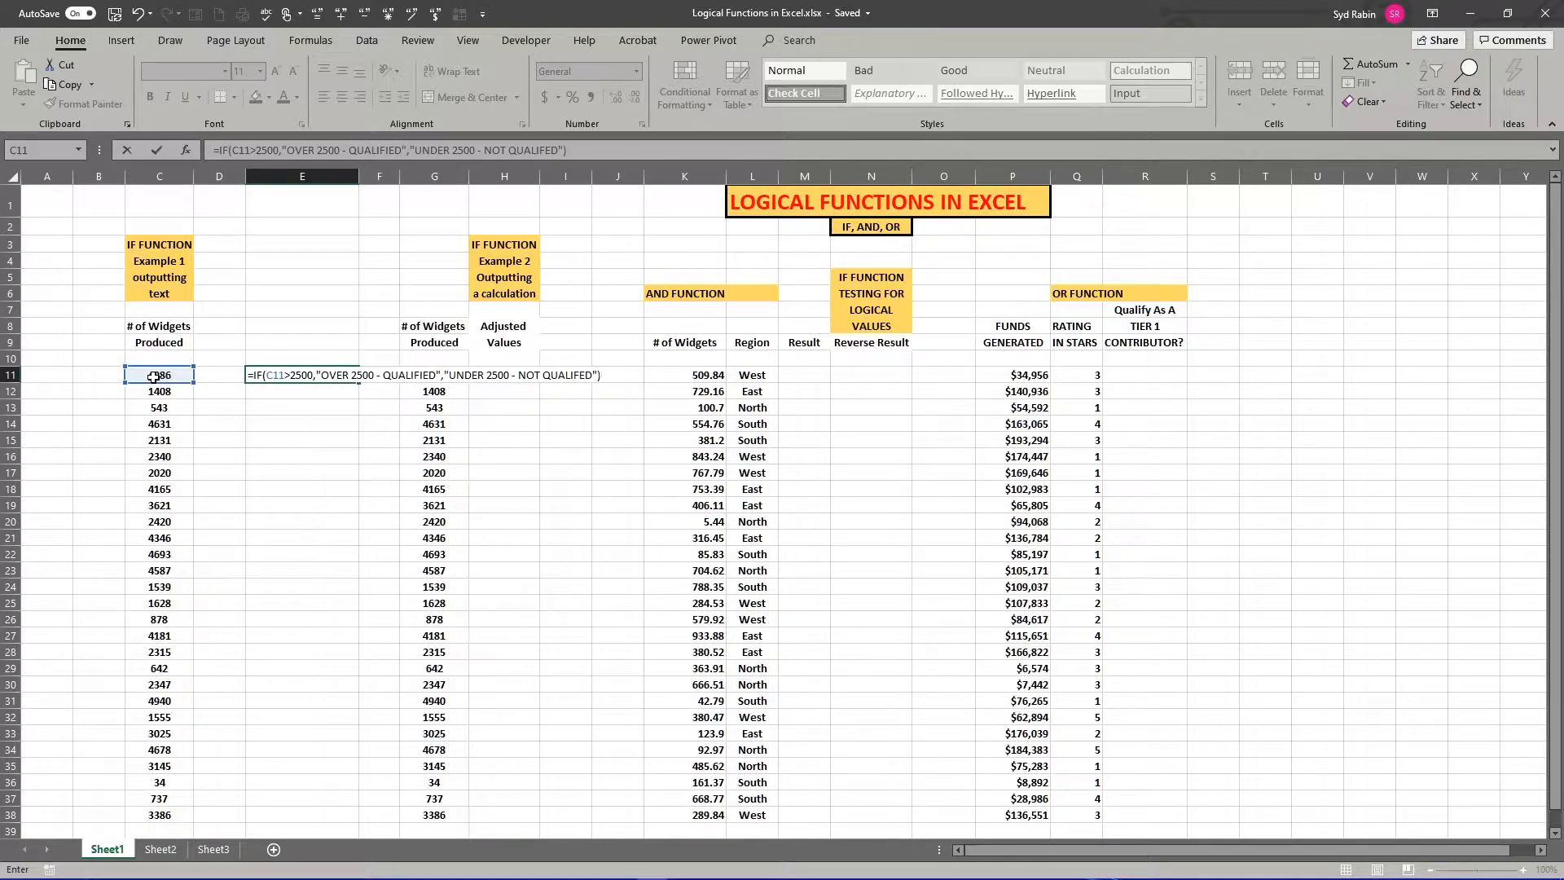
{"action": "key", "text": "Return"}
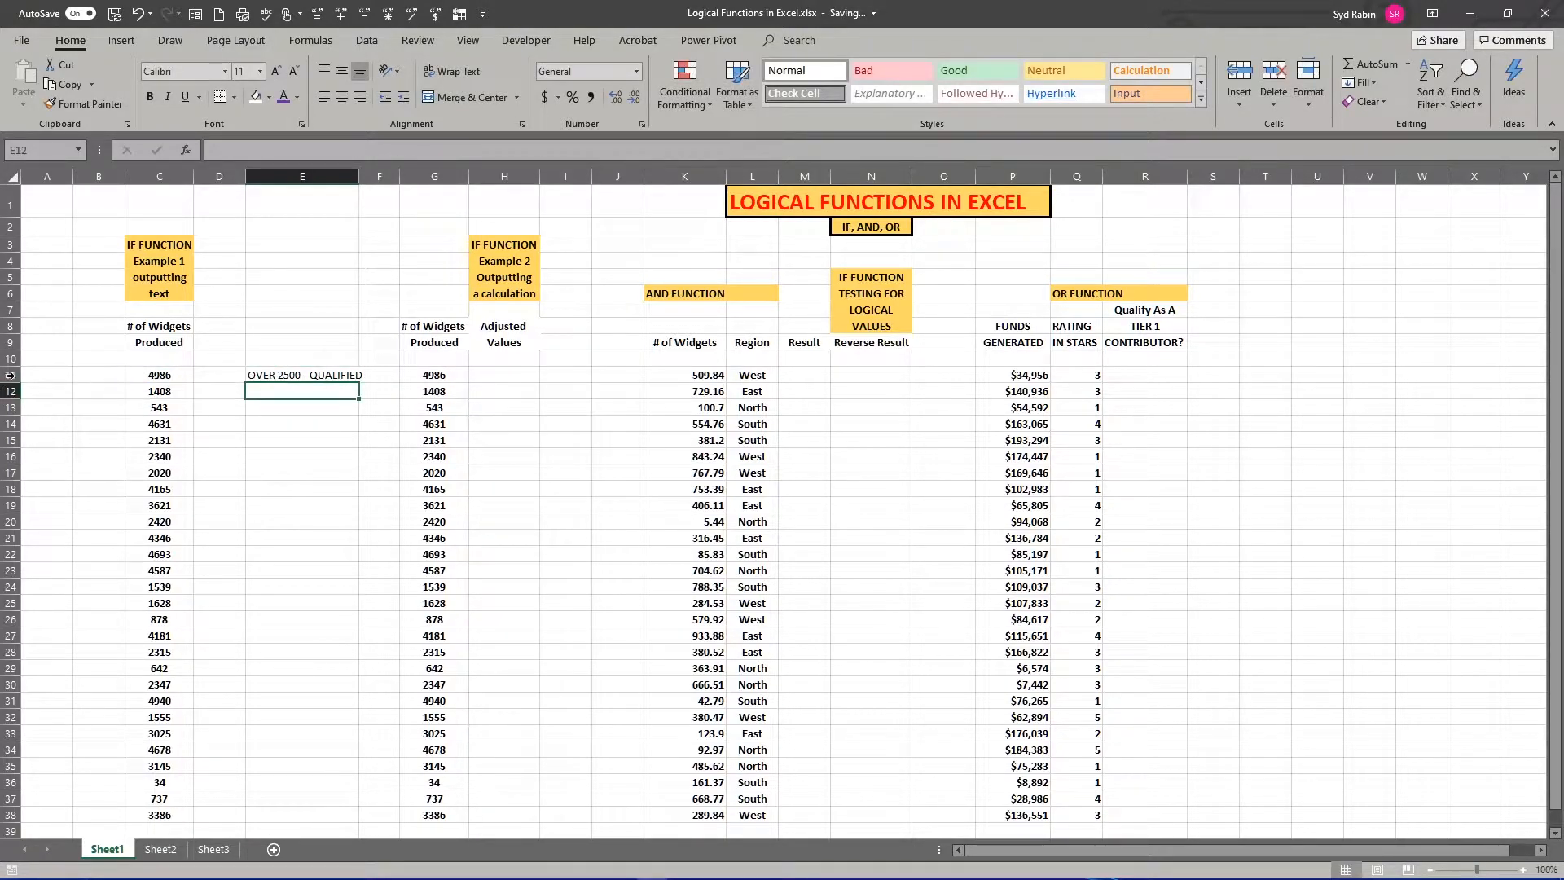
Autofit column E and fill the E11 formula down through E38.
{"action": "double_click", "coordinate": [358, 176]}
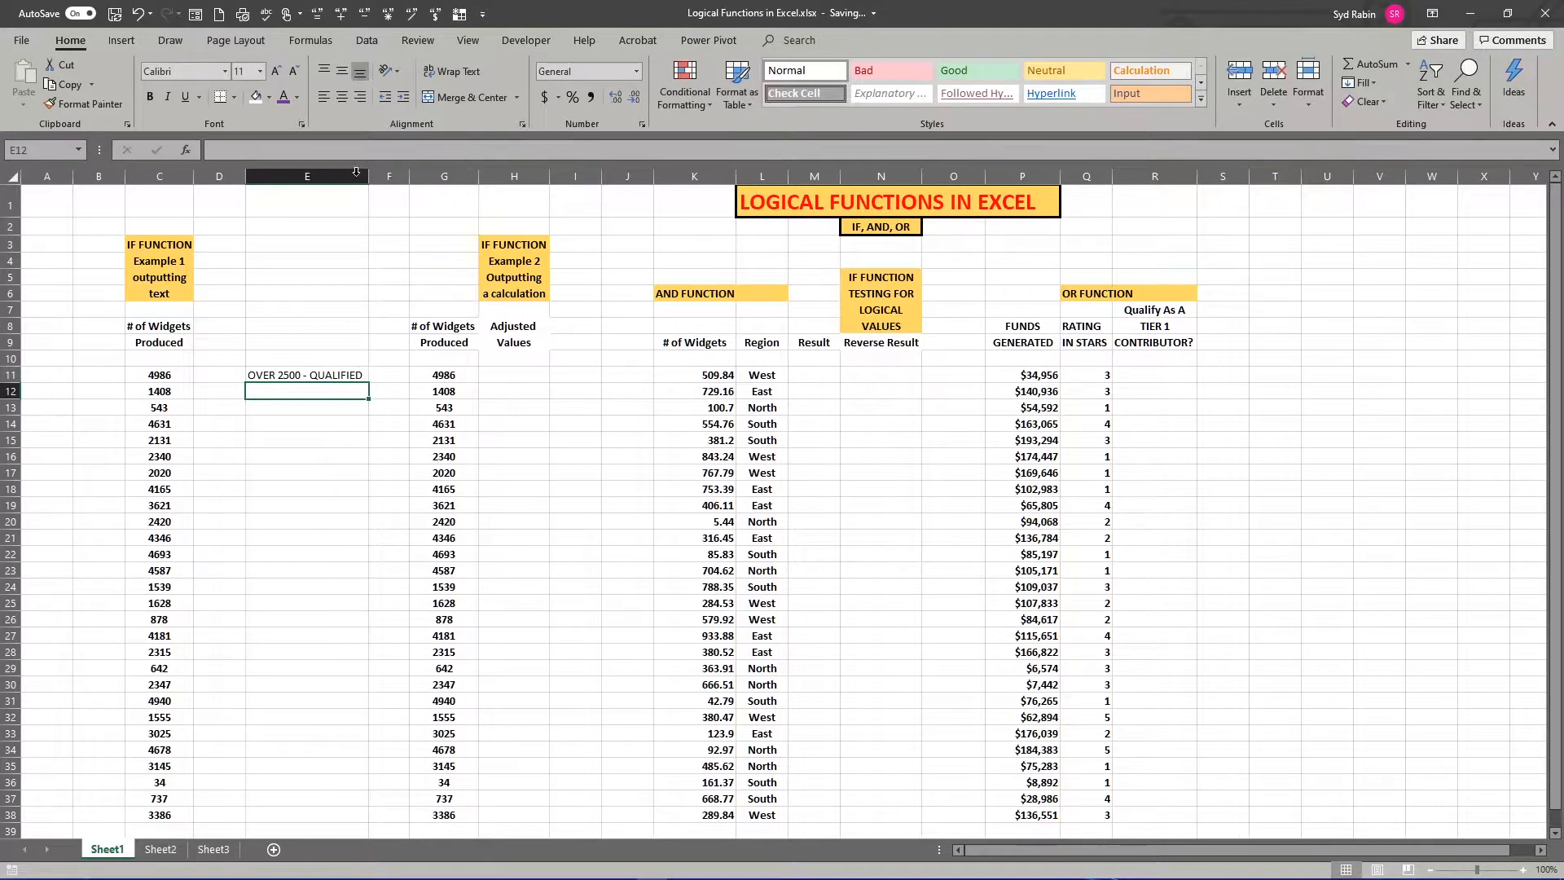
{"action": "left_click", "coordinate": [277, 375]}
{"action": "left_click_drag", "start_coordinate": [369, 383], "coordinate": [394, 721]}
{"action": "left_click_drag", "start_coordinate": [393, 838], "coordinate": [389, 820]}
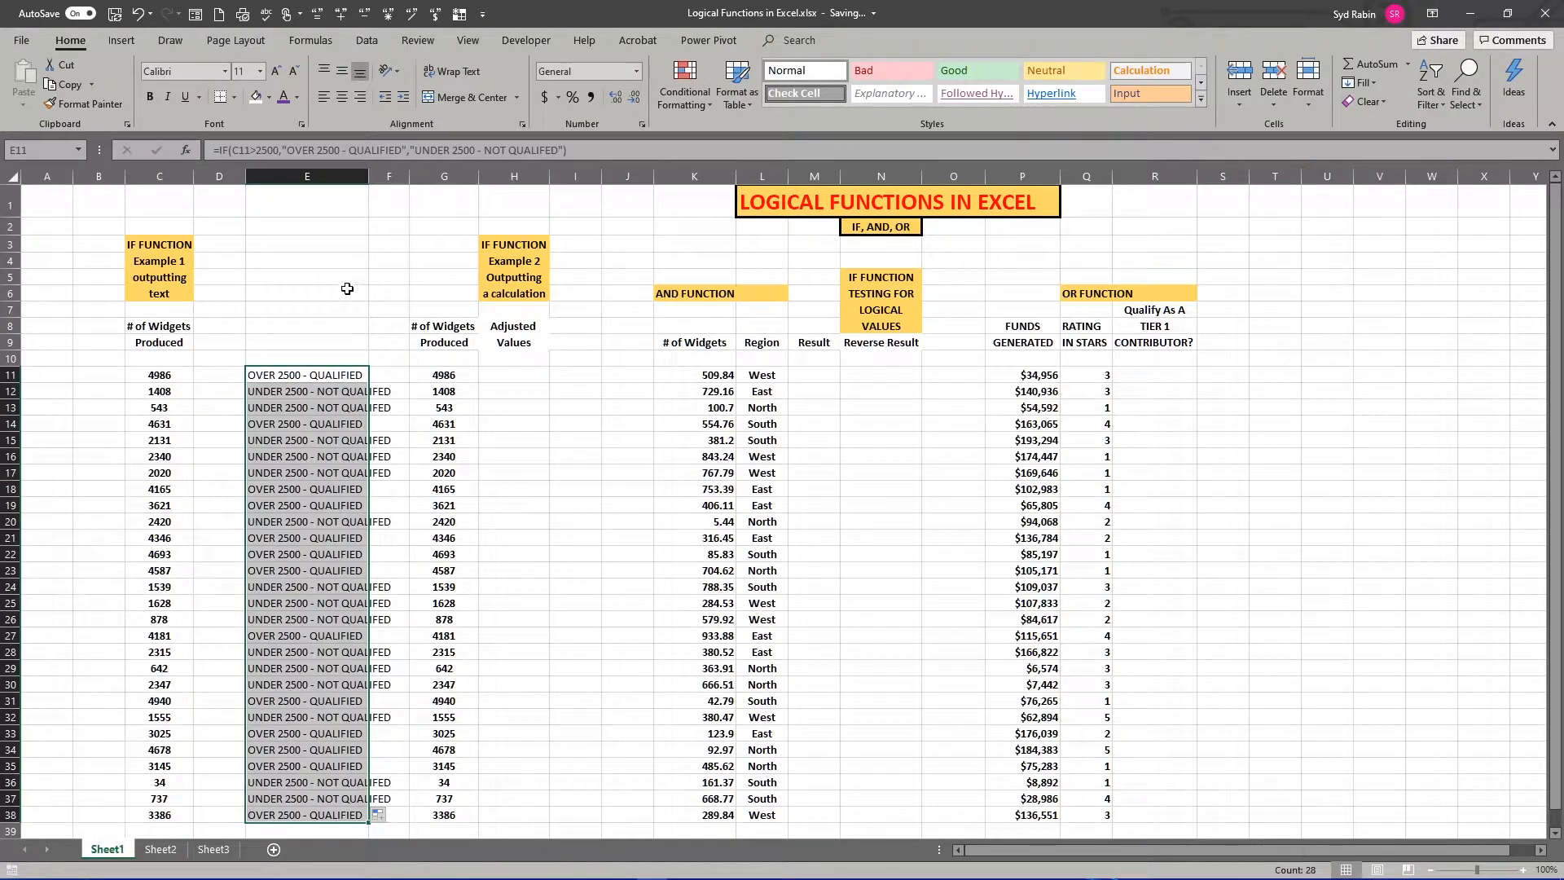
Autofit column E to the longest result text and make E11:E38 bold.
{"action": "double_click", "coordinate": [369, 175]}
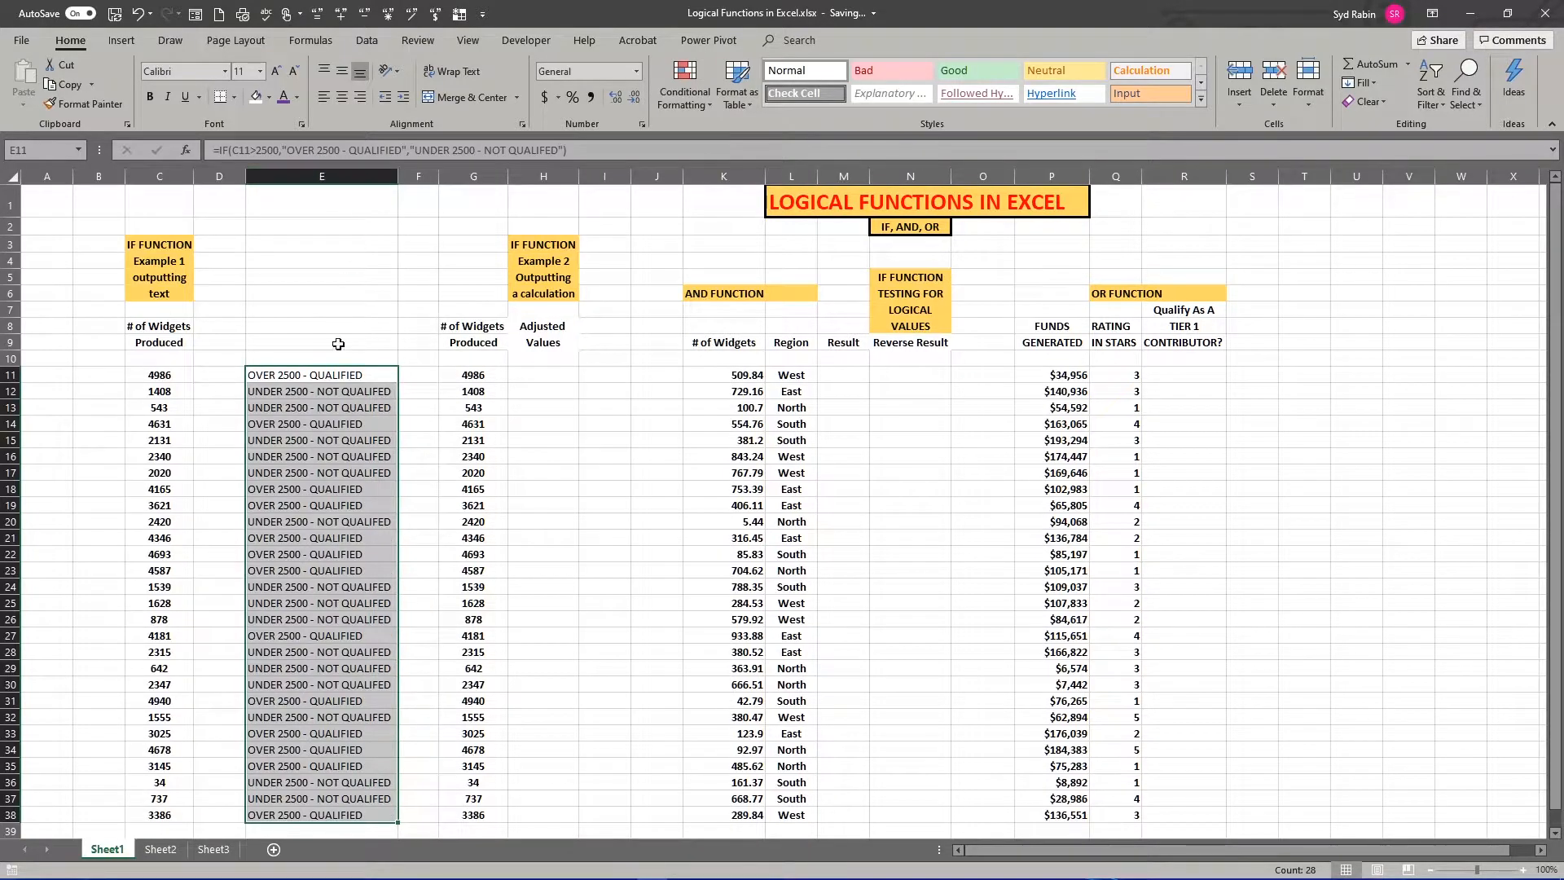
{"action": "left_click", "coordinate": [150, 96]}
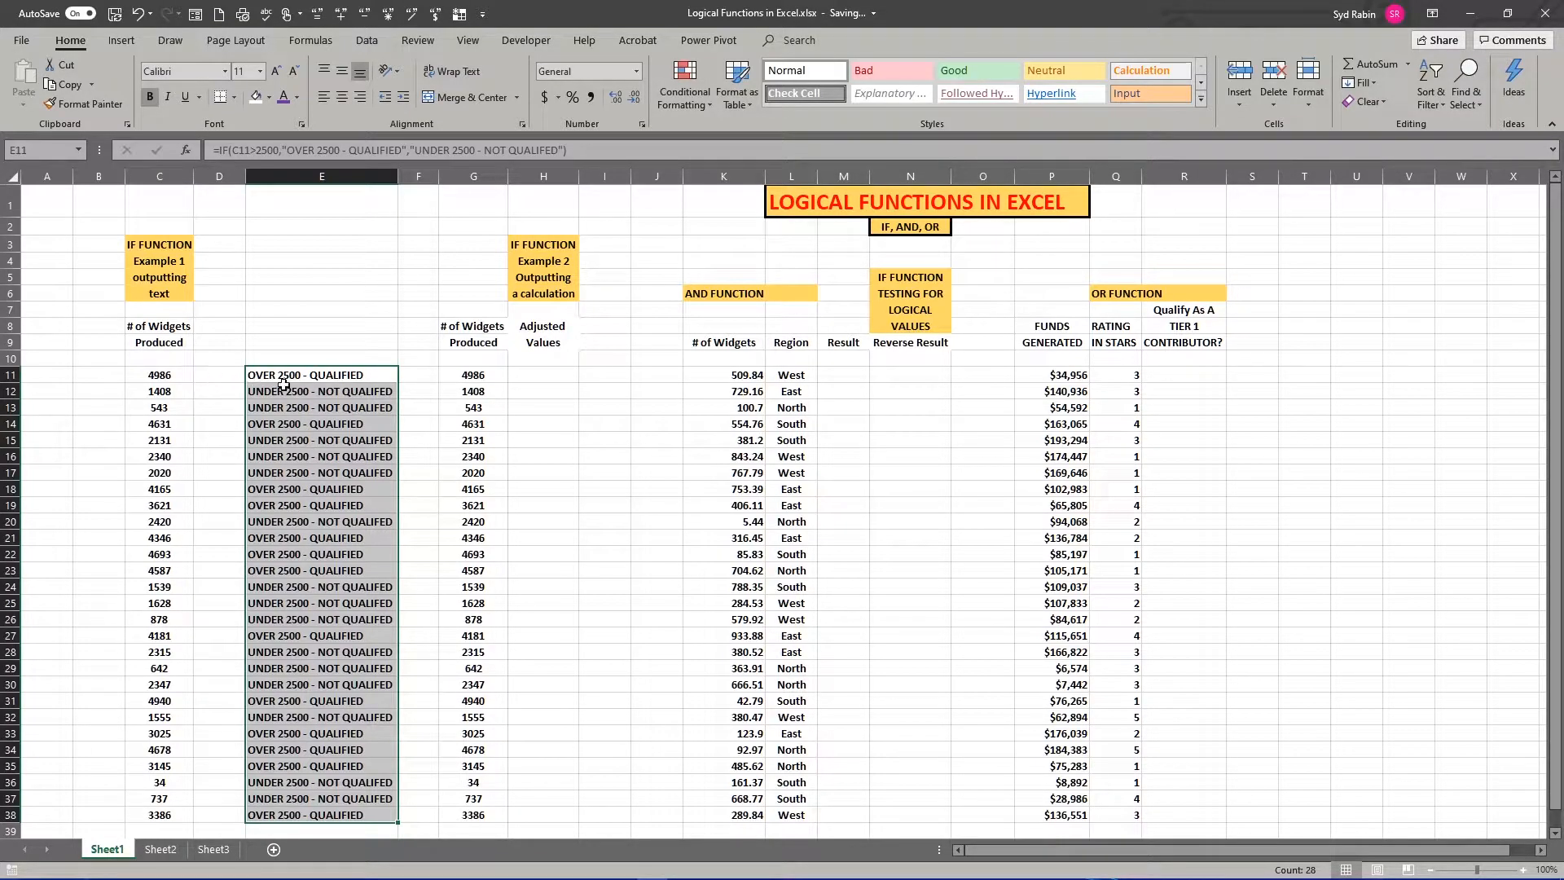
Check the widget counts in C11:C17 against the qualification texts in column E.
{"action": "left_click_drag", "start_coordinate": [160, 394], "coordinate": [159, 406]}
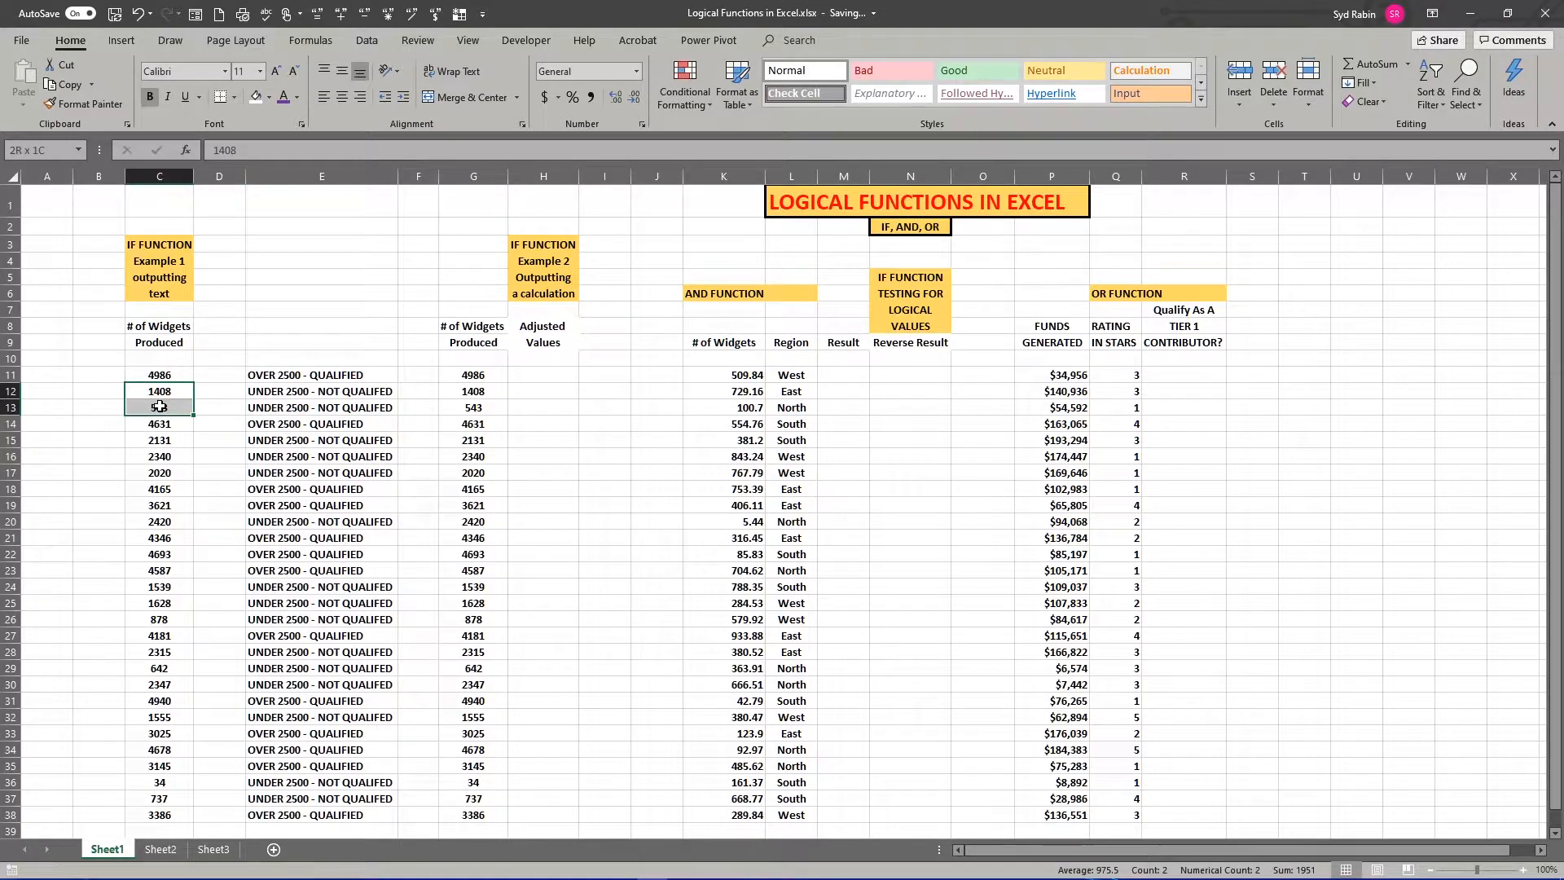
{"action": "left_click_drag", "start_coordinate": [161, 440], "coordinate": [163, 465]}
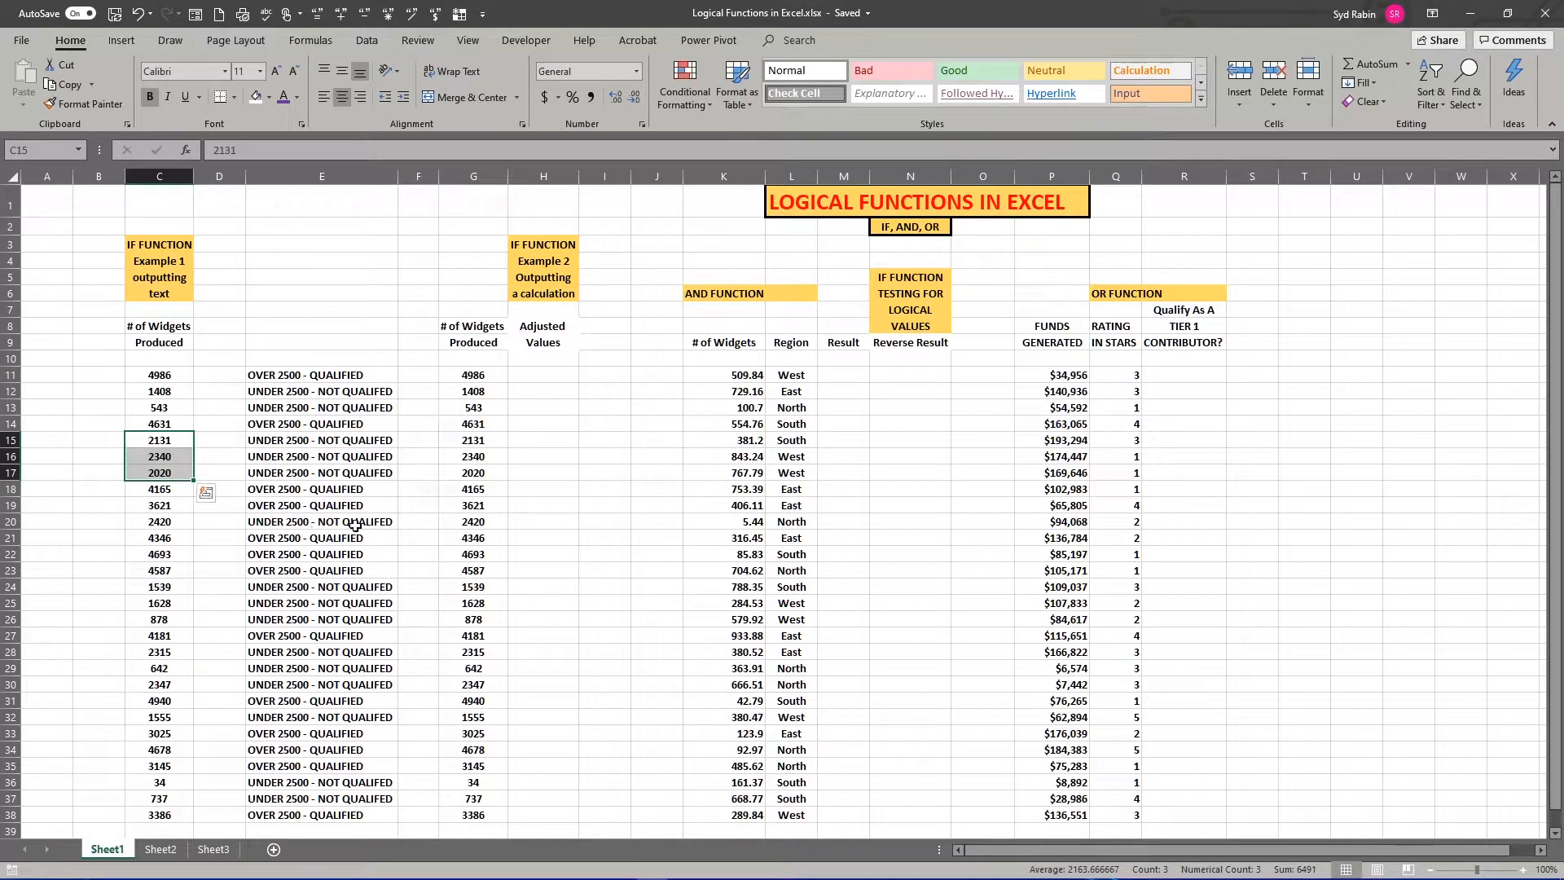
{"action": "left_click", "coordinate": [159, 375]}
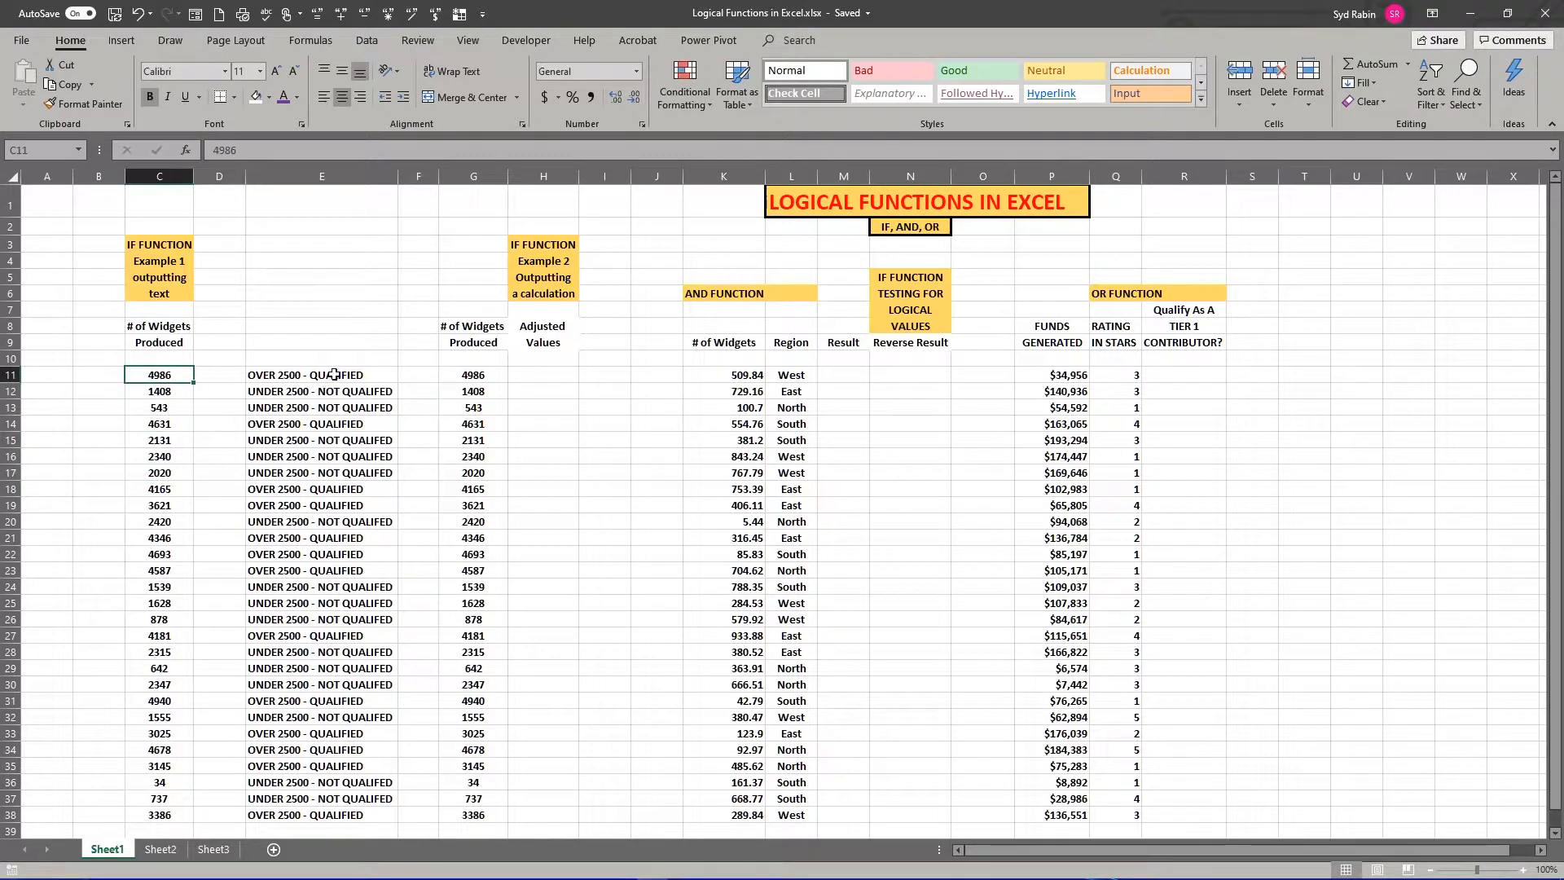
{"action": "left_click", "coordinate": [334, 375]}
{"action": "left_click", "coordinate": [164, 427]}
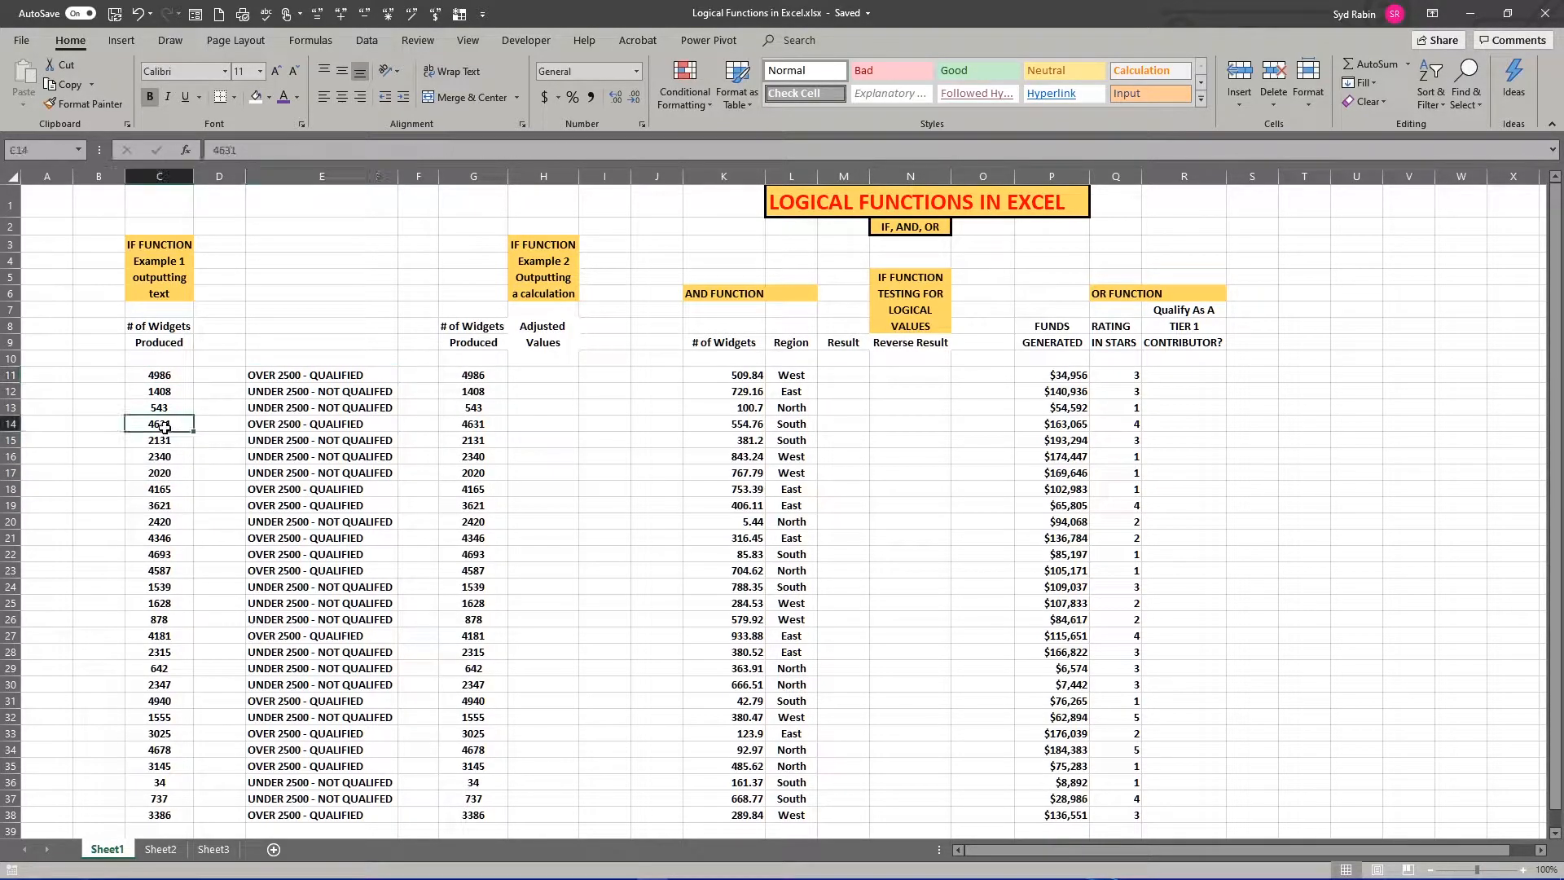
{"action": "left_click", "coordinate": [325, 427]}
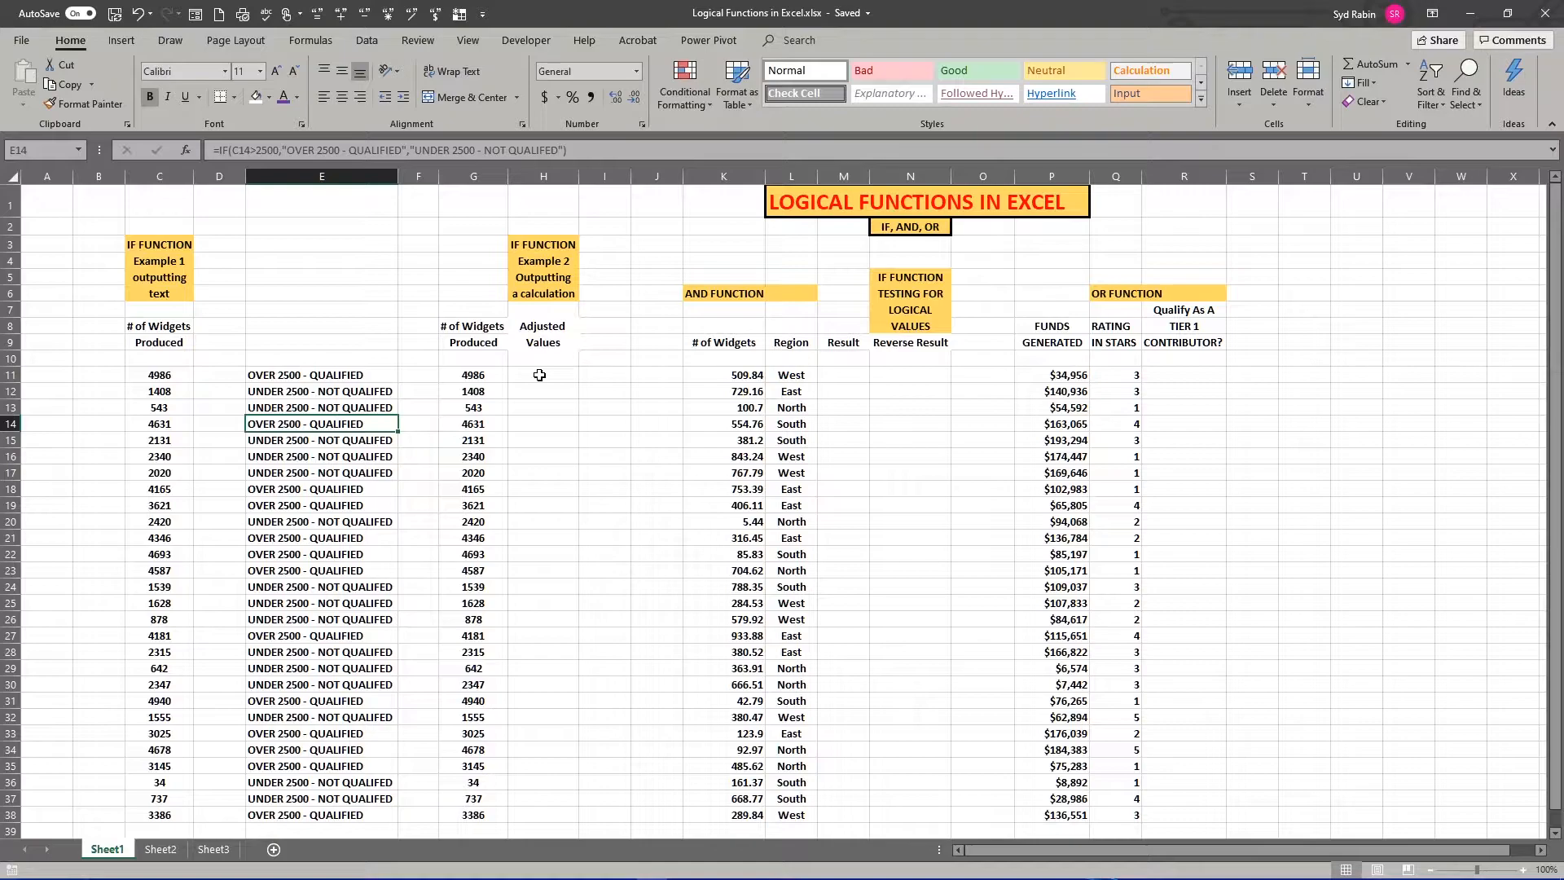
Review the widget counts in G11:G38 and the Adjusted Values cells H11 and H12 for the second example.
{"action": "left_click_drag", "start_coordinate": [471, 375], "coordinate": [489, 815]}
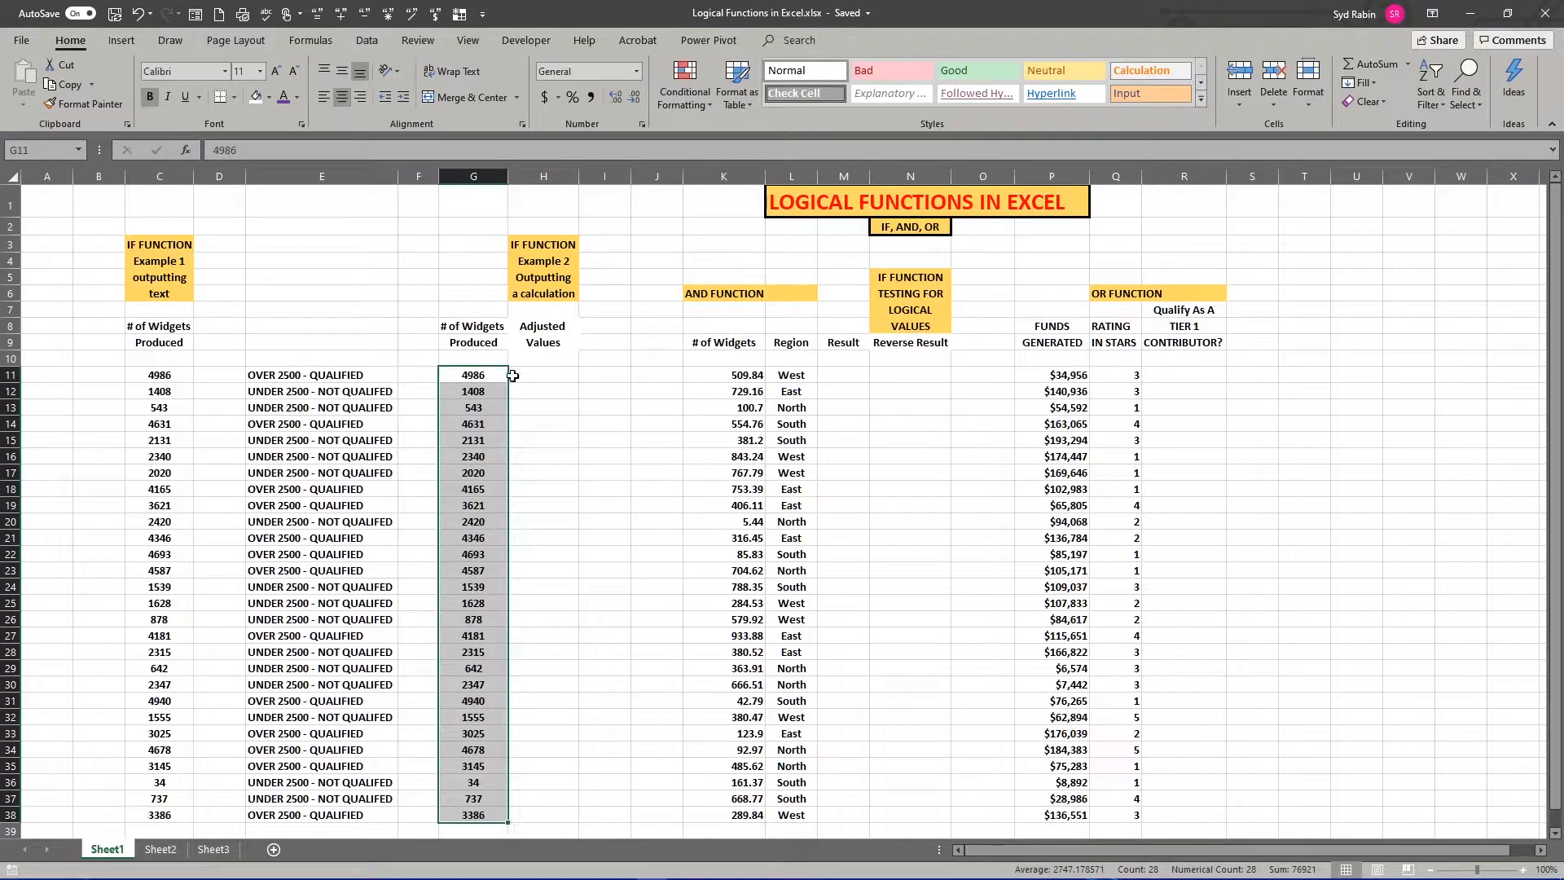
{"action": "left_click", "coordinate": [543, 373]}
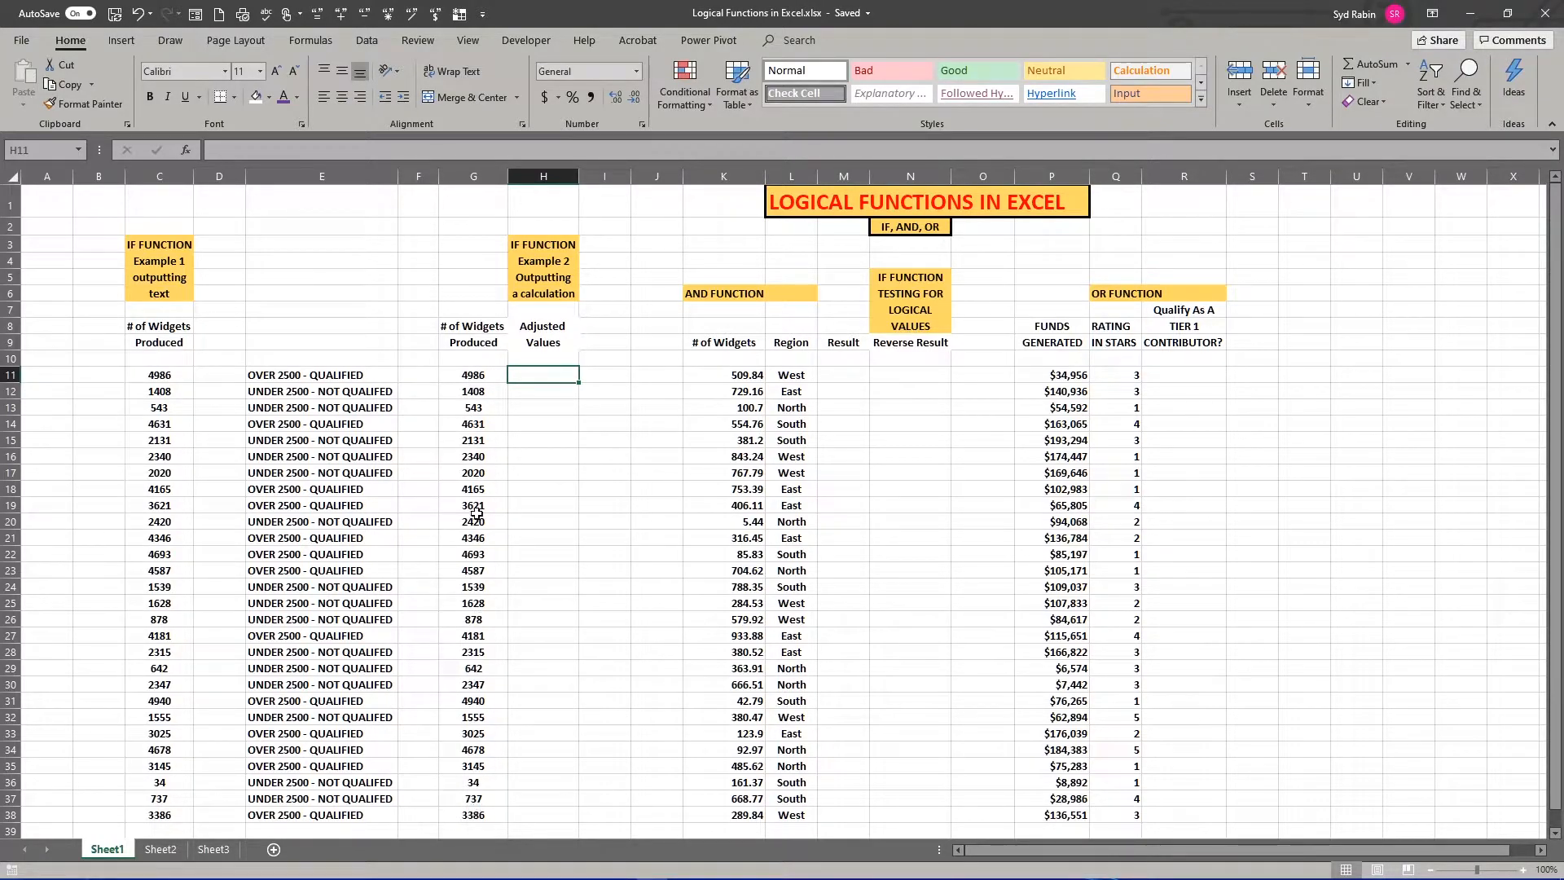
{"action": "left_click", "coordinate": [477, 377]}
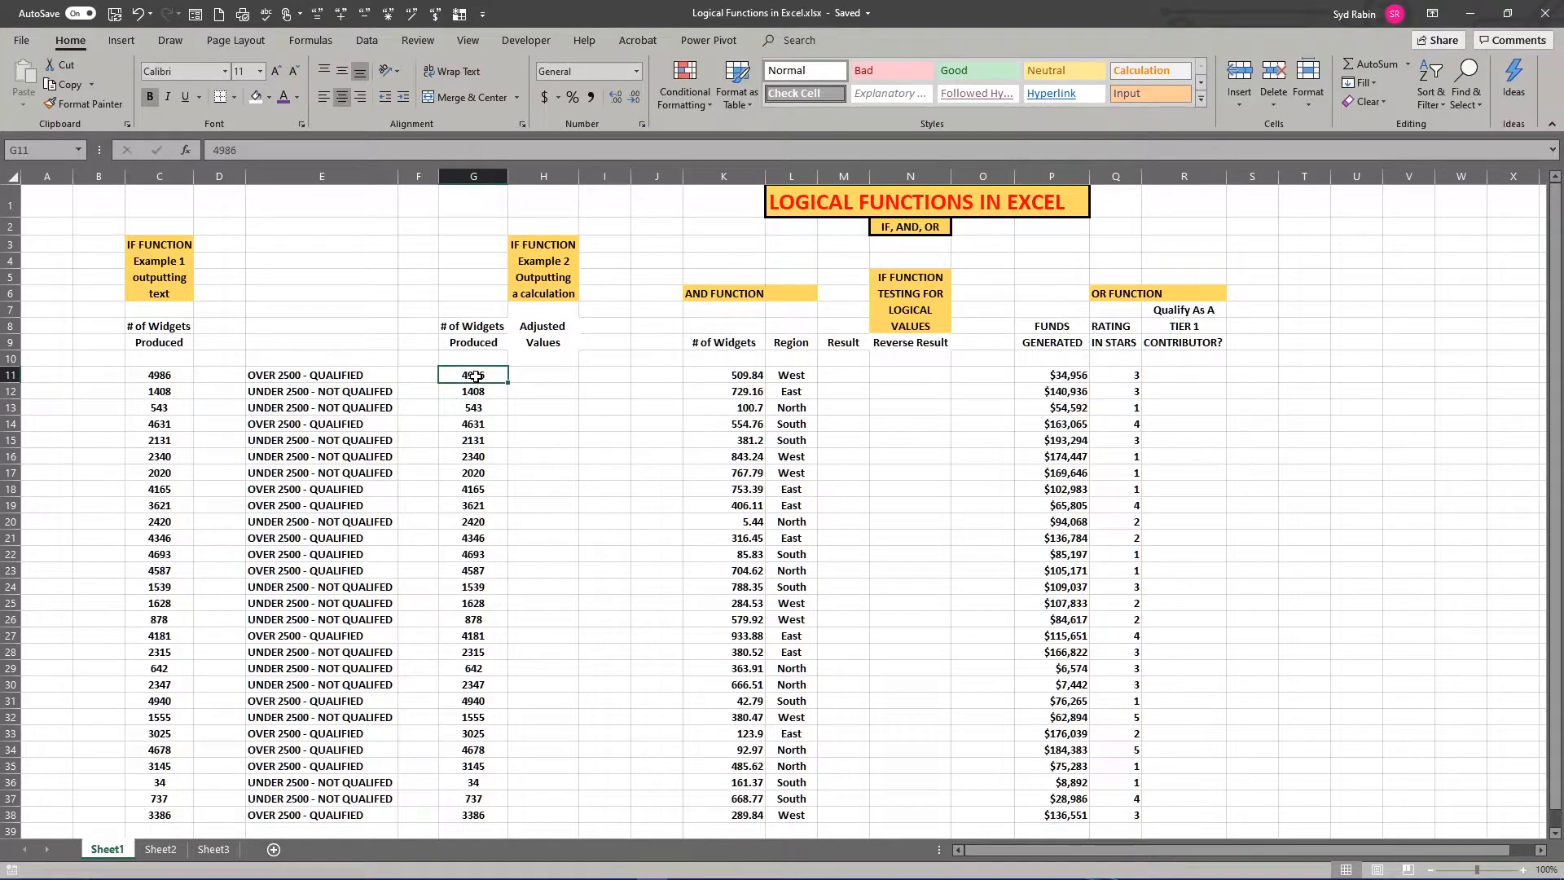
{"action": "left_click", "coordinate": [536, 375]}
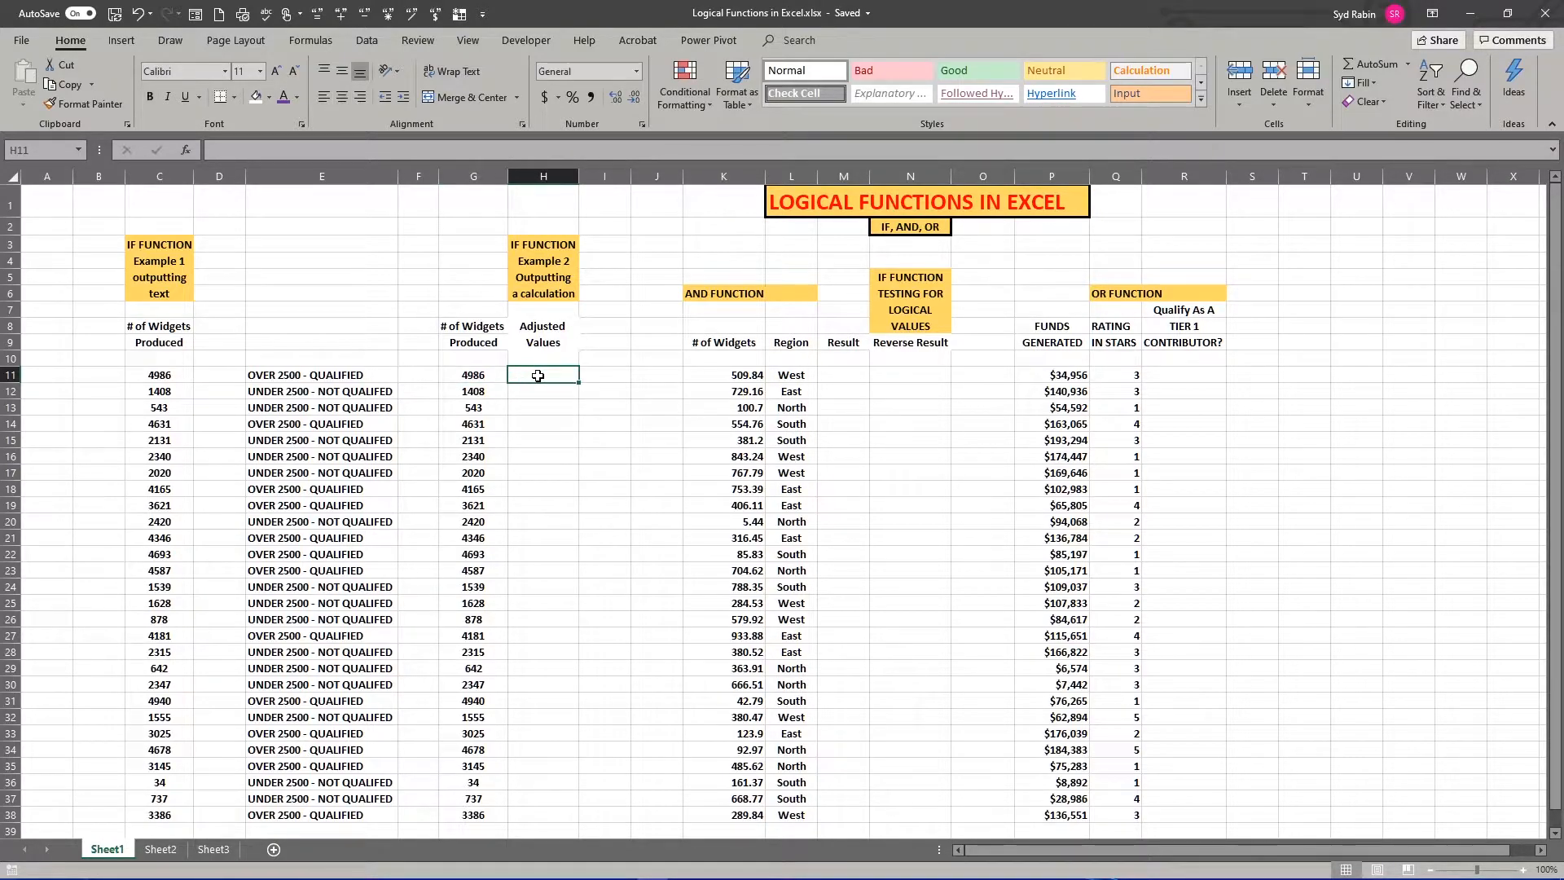
{"action": "left_click", "coordinate": [471, 392]}
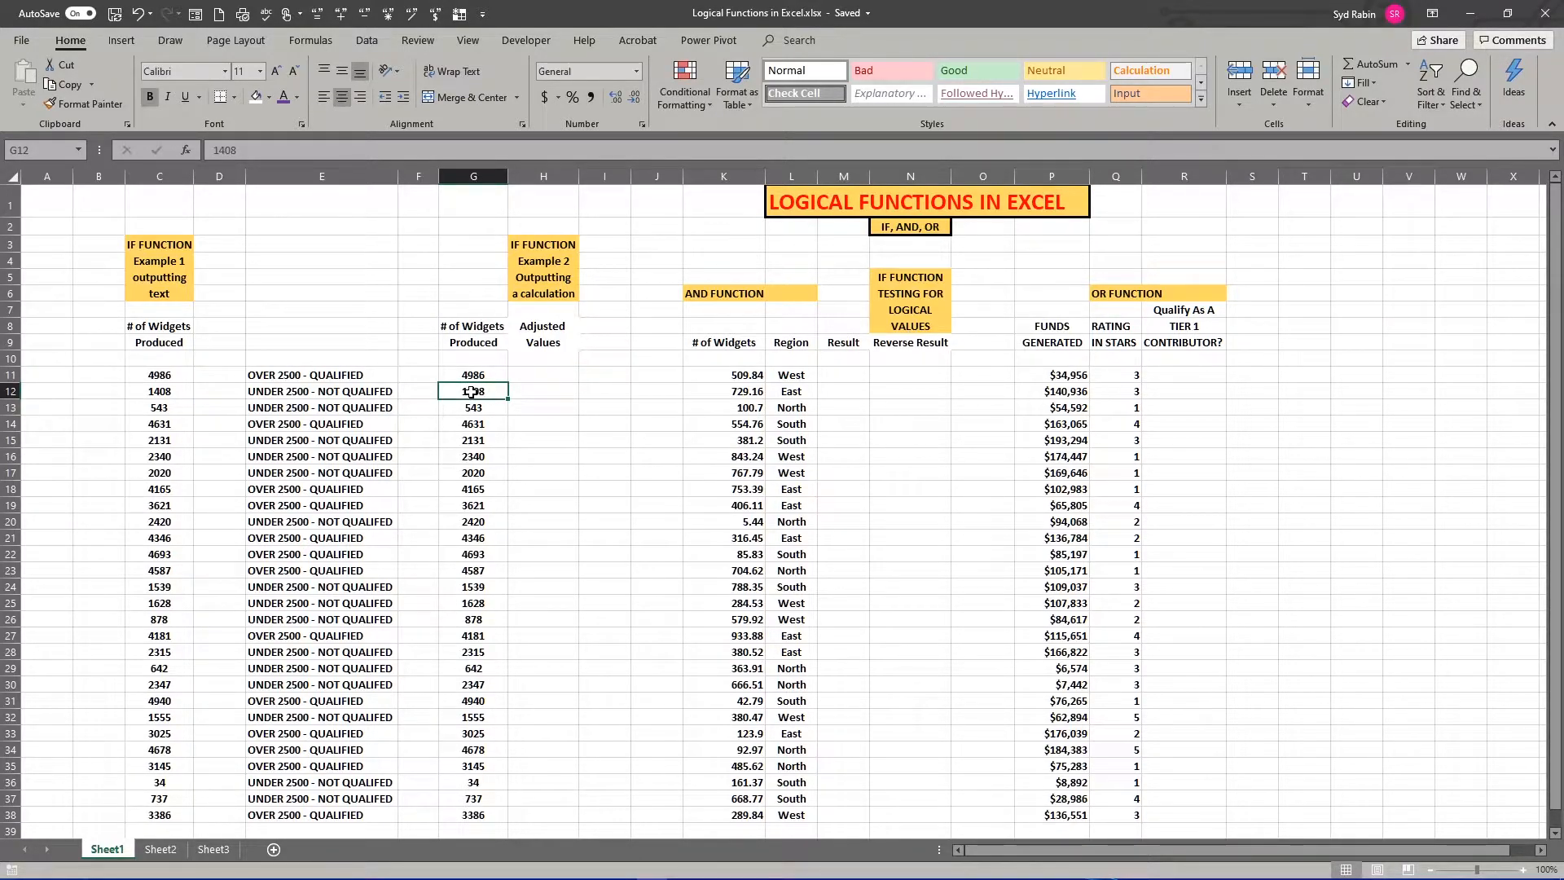
{"action": "left_click", "coordinate": [543, 393]}
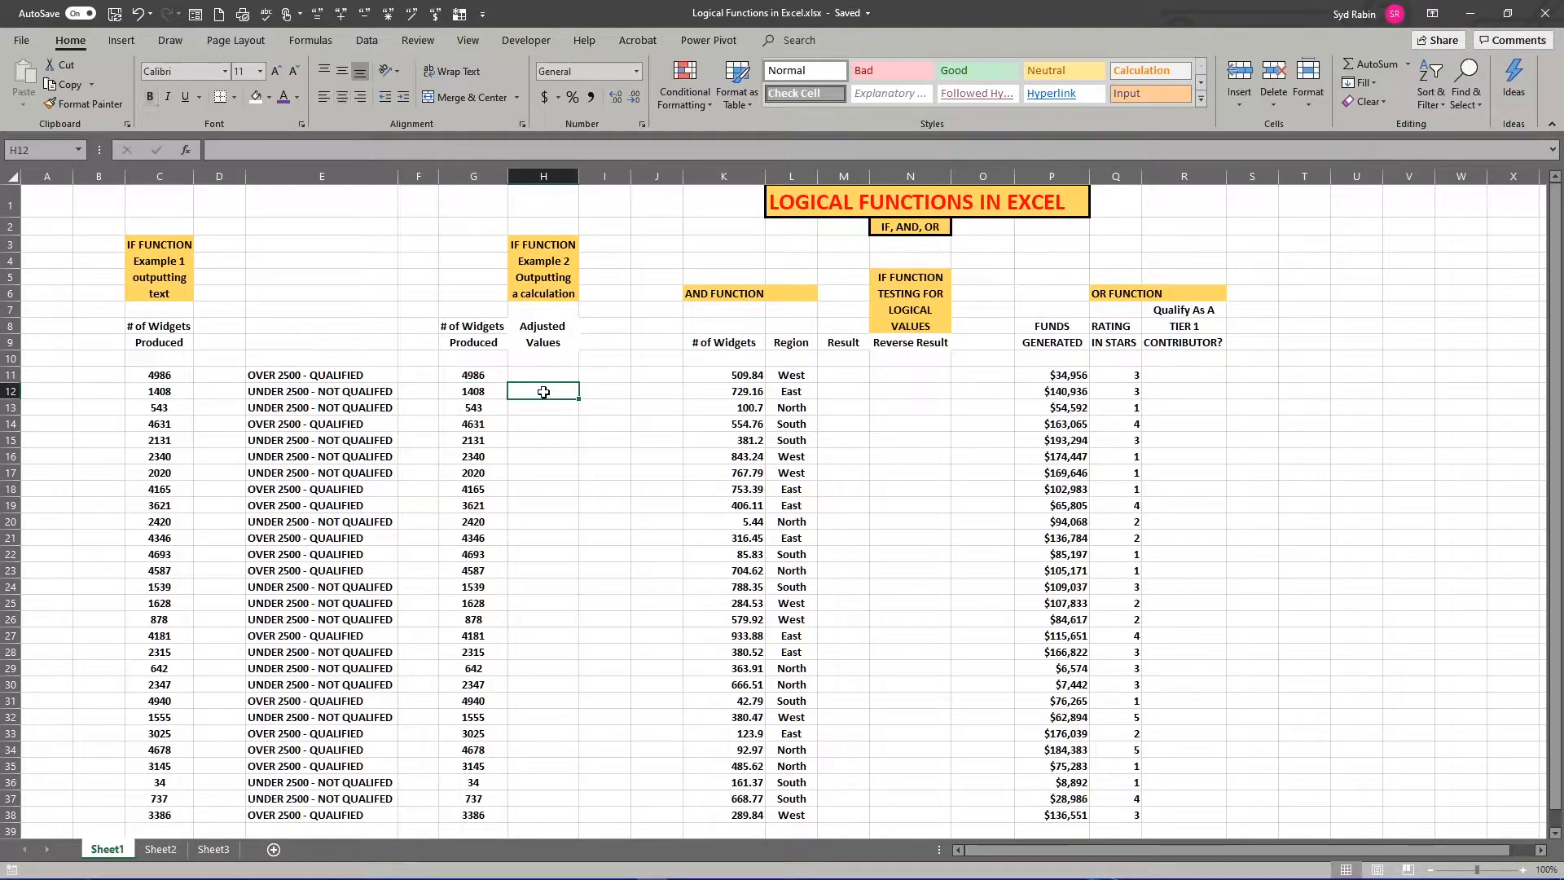
Begin an IF formula in H11 with the logical test G11>2500.
{"action": "left_click", "coordinate": [550, 376]}
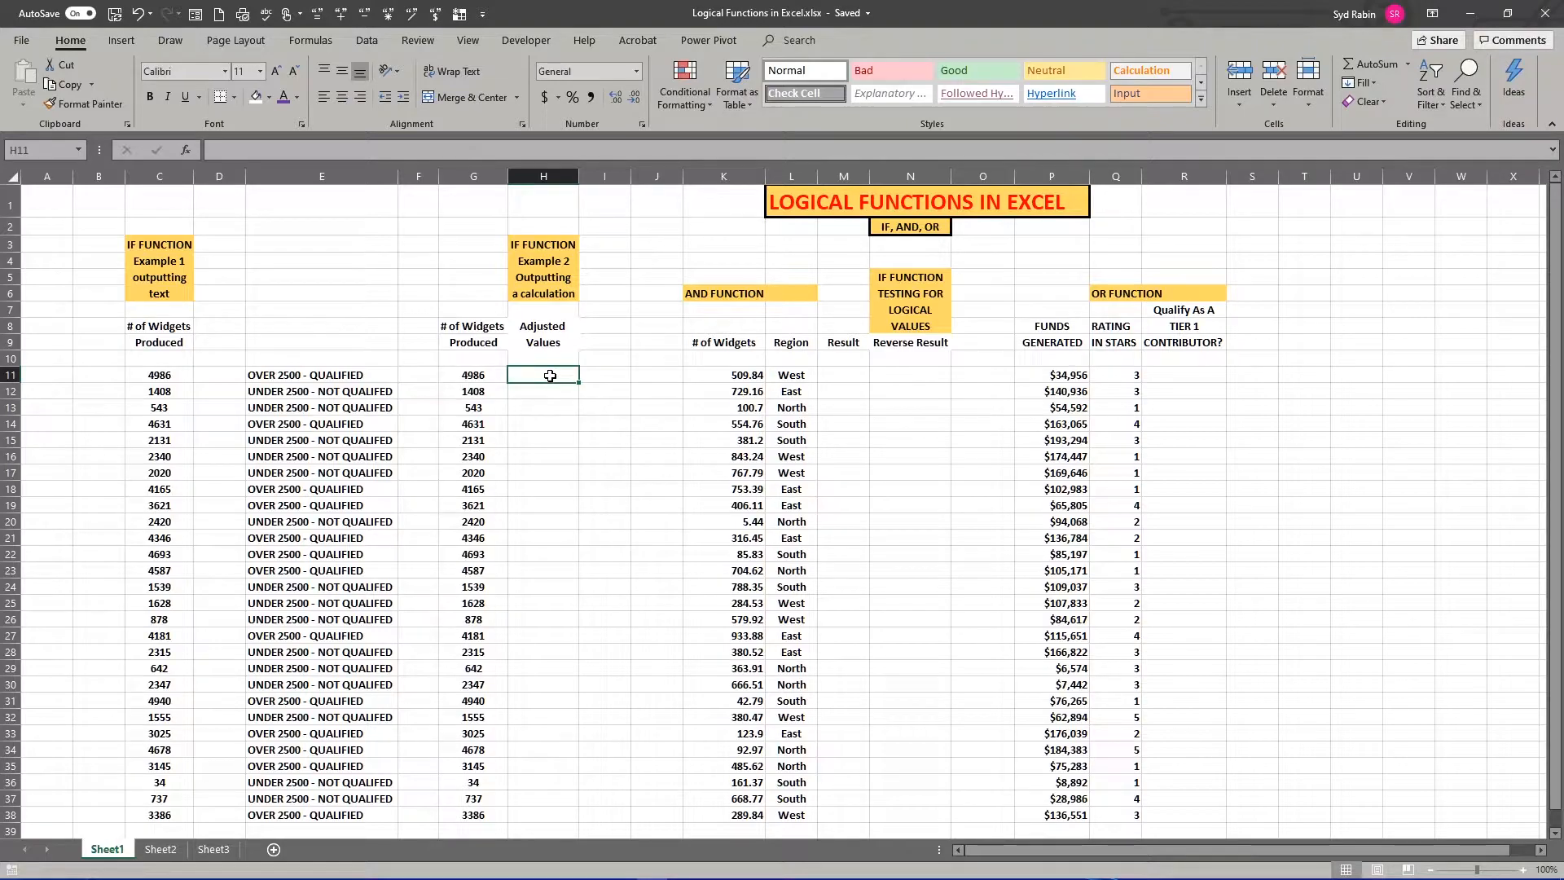
{"action": "type", "text": "="}
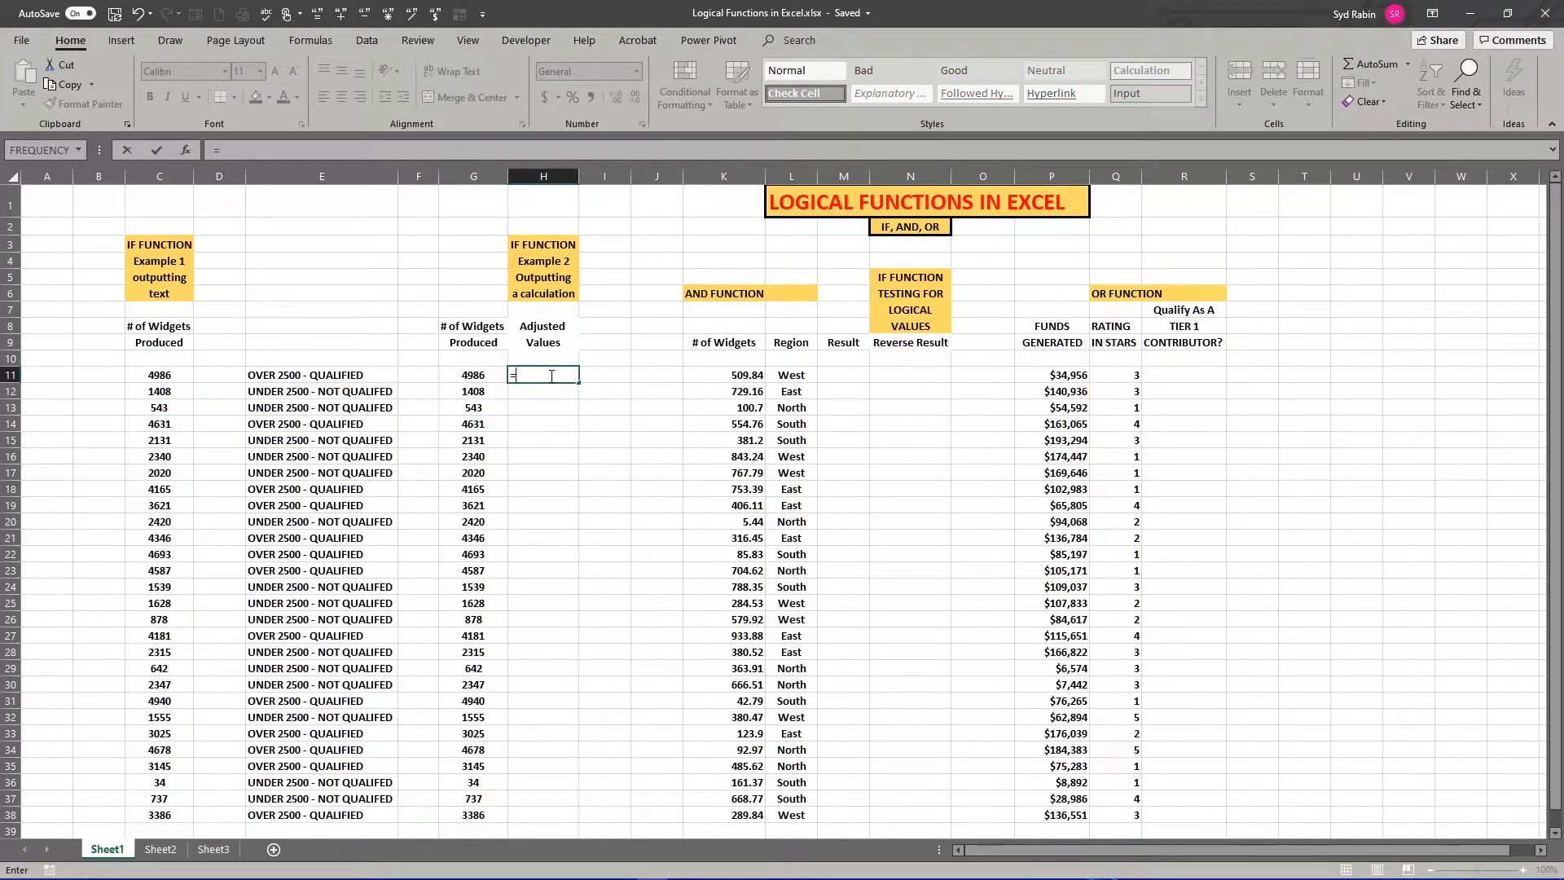
{"action": "type", "text": "IF"}
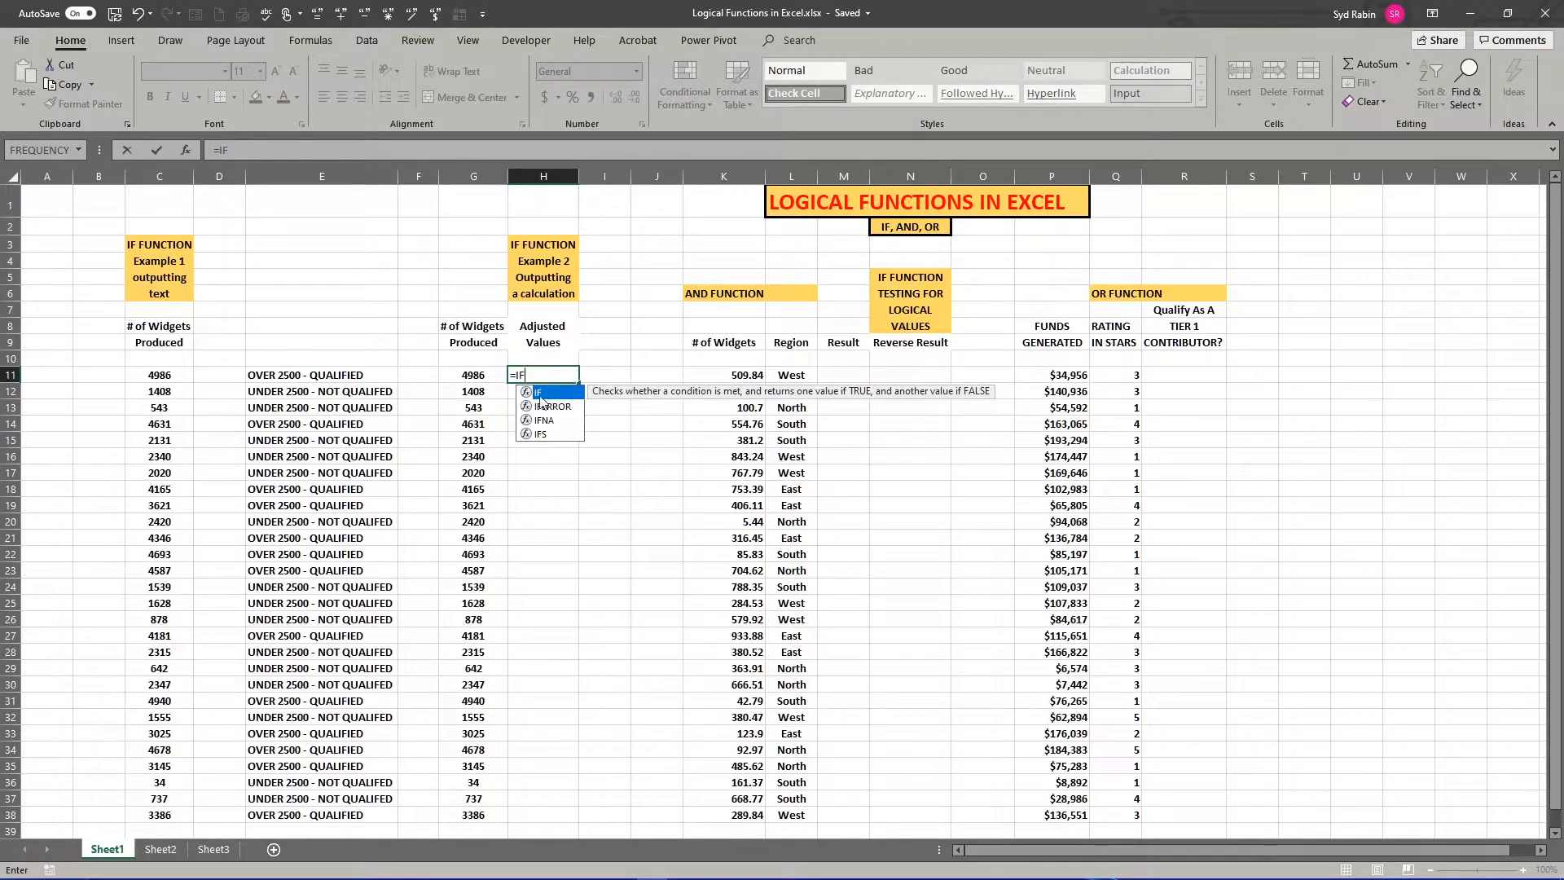
{"action": "double_click", "coordinate": [540, 394]}
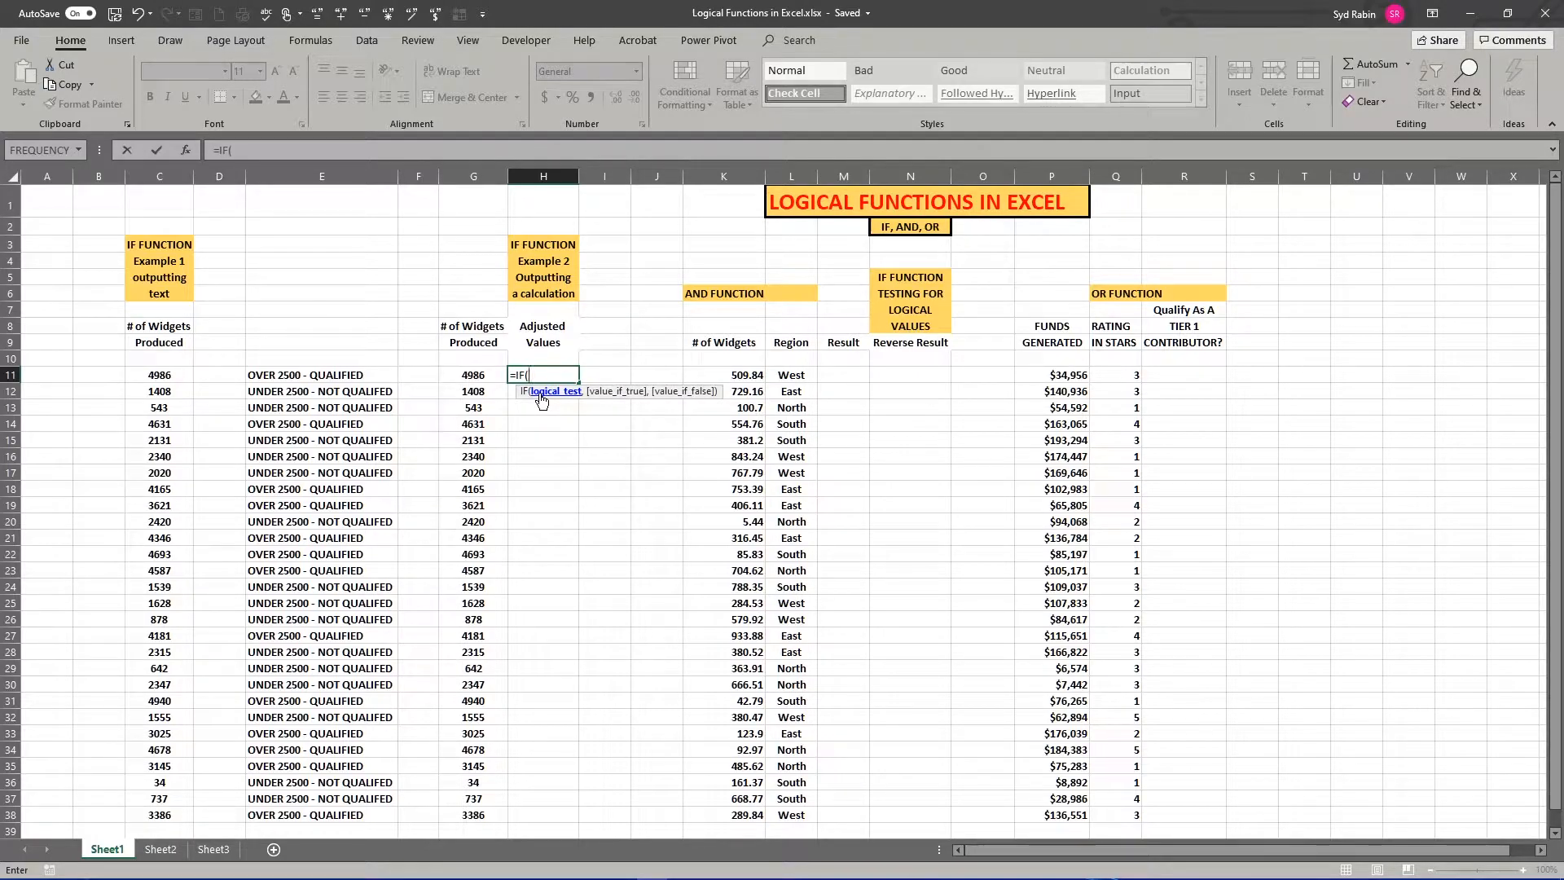
{"action": "left_click", "coordinate": [469, 375]}
{"action": "type", "text": ">"}
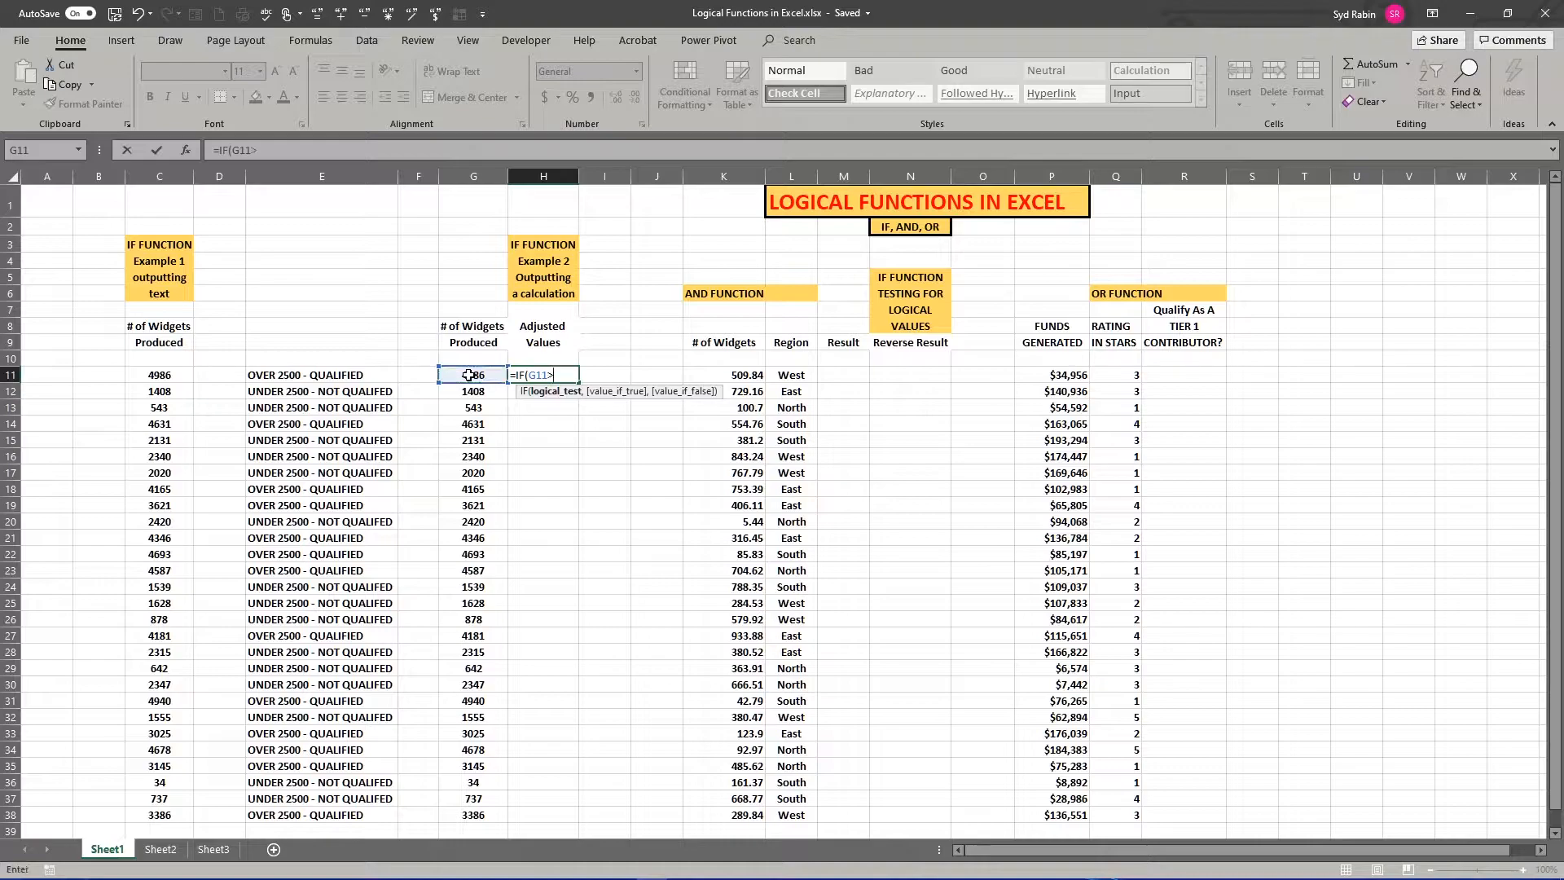
{"action": "type", "text": "2500,"}
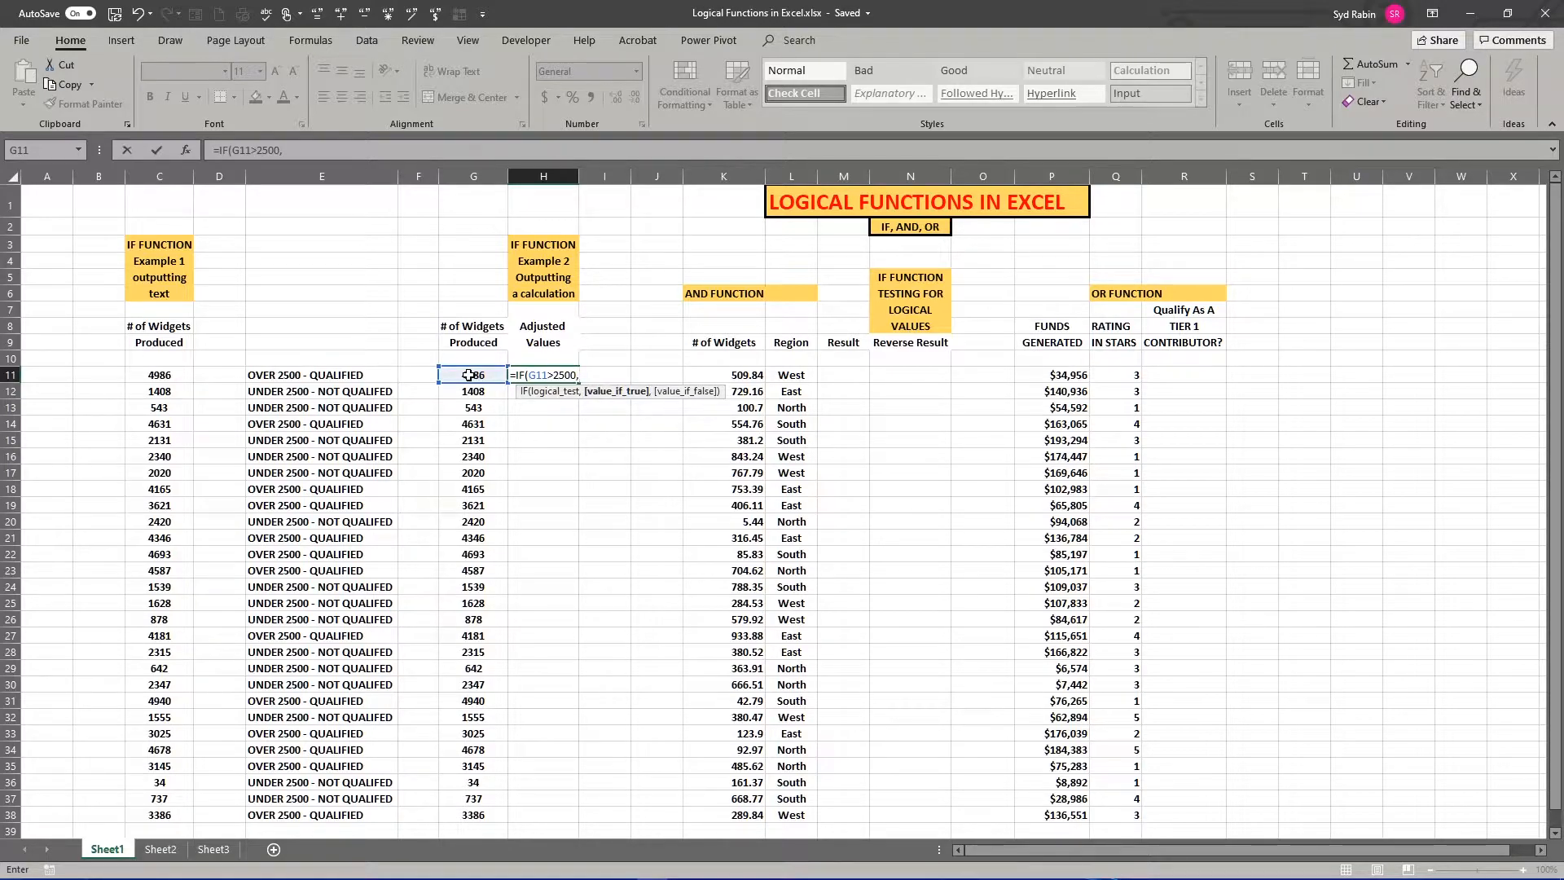
Complete the H11 formula so it returns G11*.9 when the test is true and G11*1.5 when it is false.
{"action": "left_click", "coordinate": [467, 374]}
{"action": "type", "text": "*"}
{"action": "type", "text": ".9,"}
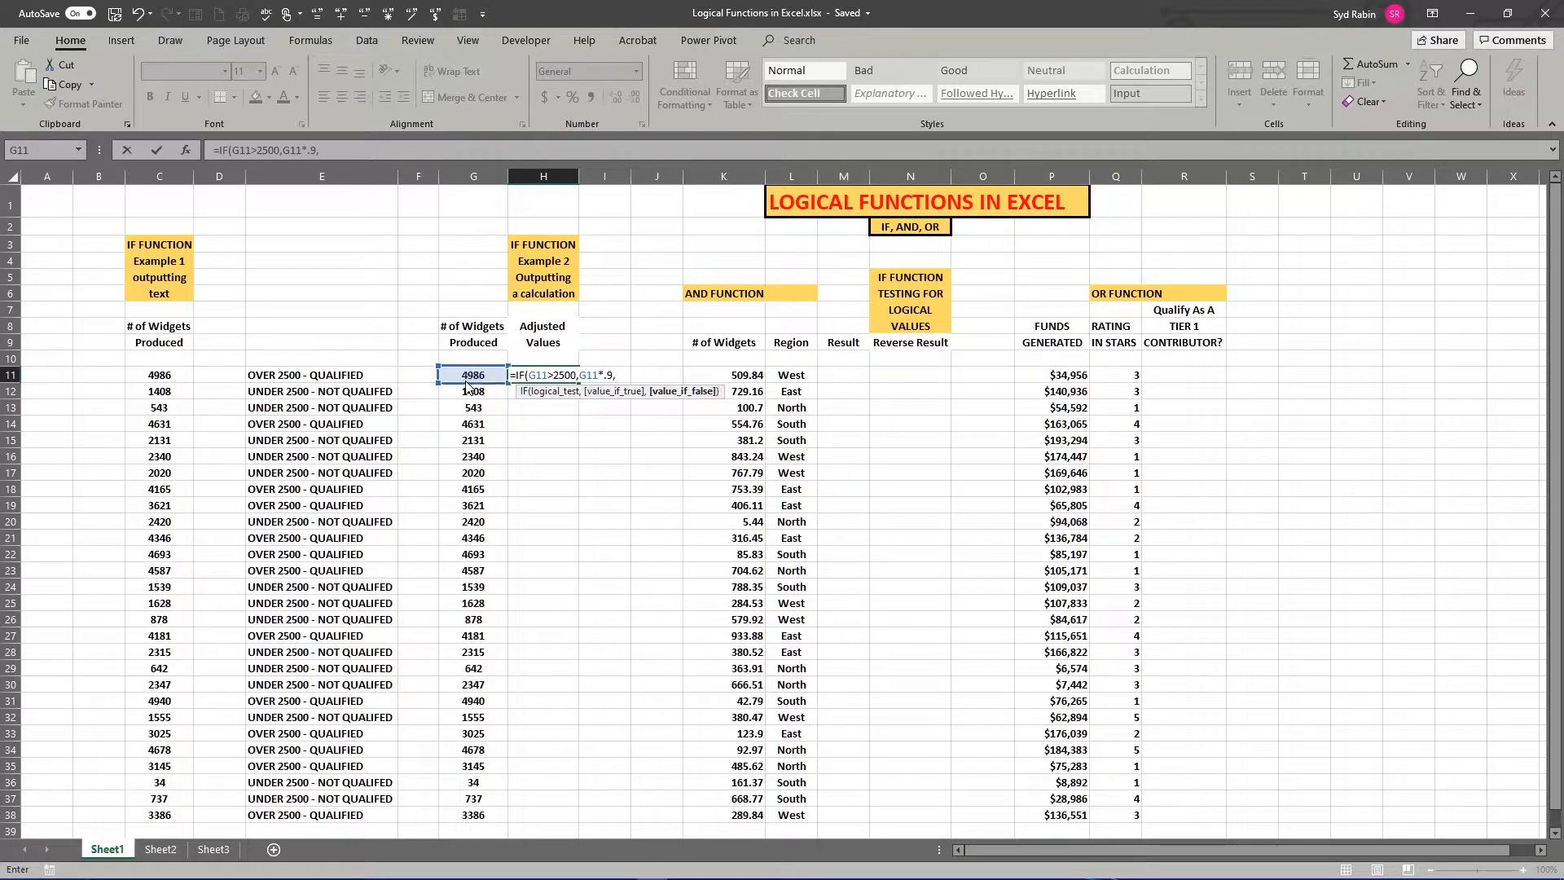
{"action": "left_click", "coordinate": [465, 375]}
{"action": "type", "text": "*1.5)"}
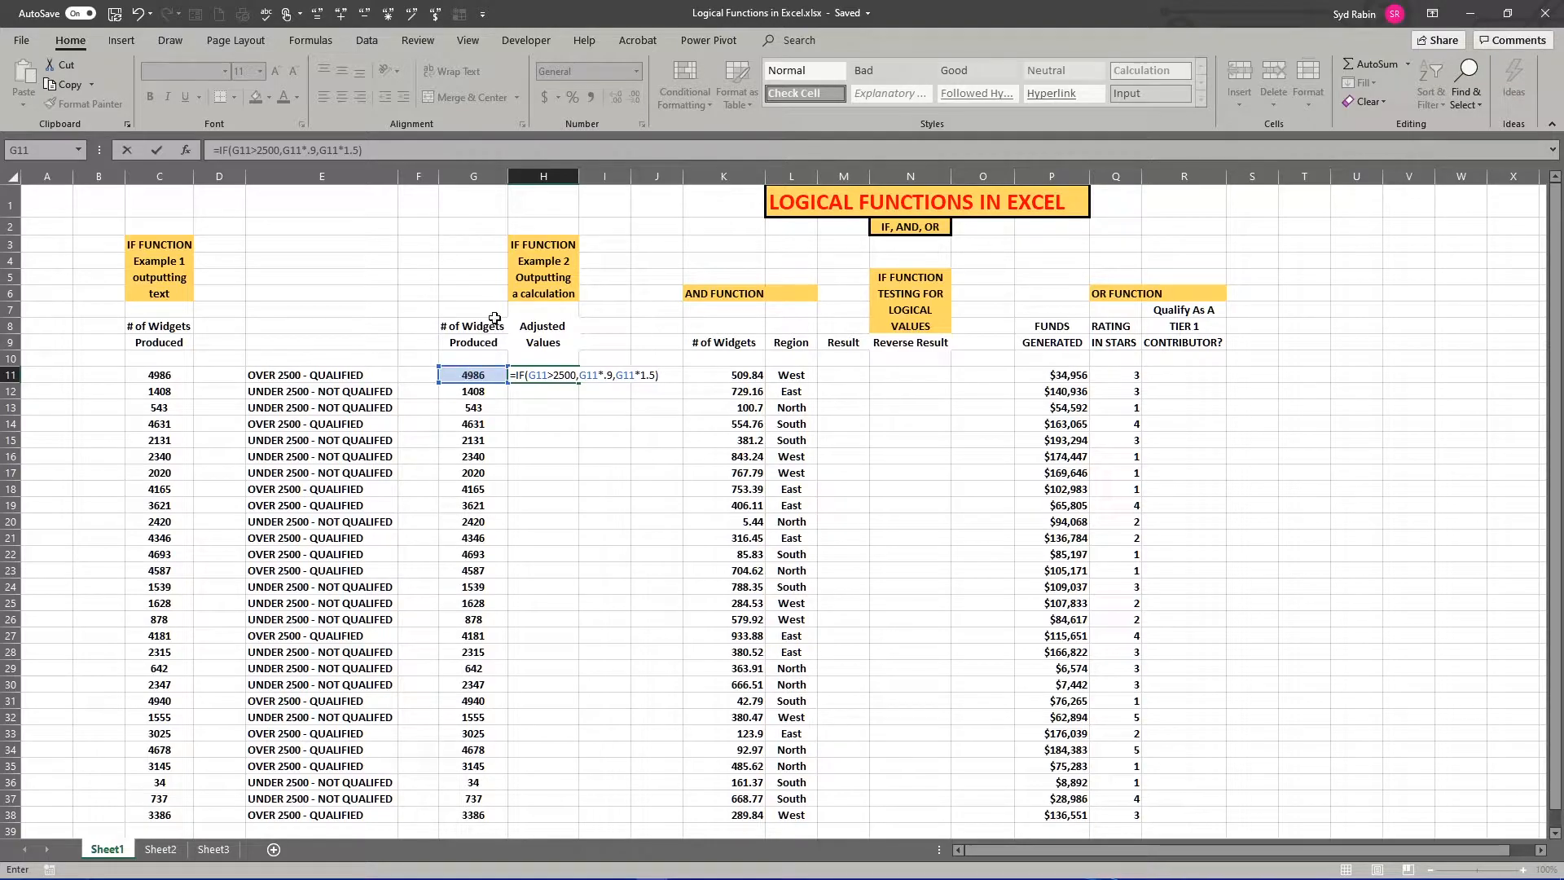
{"action": "key", "text": "Return"}
Fill the H11 formula down through H38 and make the adjusted values bold.
{"action": "left_click", "coordinate": [533, 373]}
{"action": "left_click", "coordinate": [472, 377]}
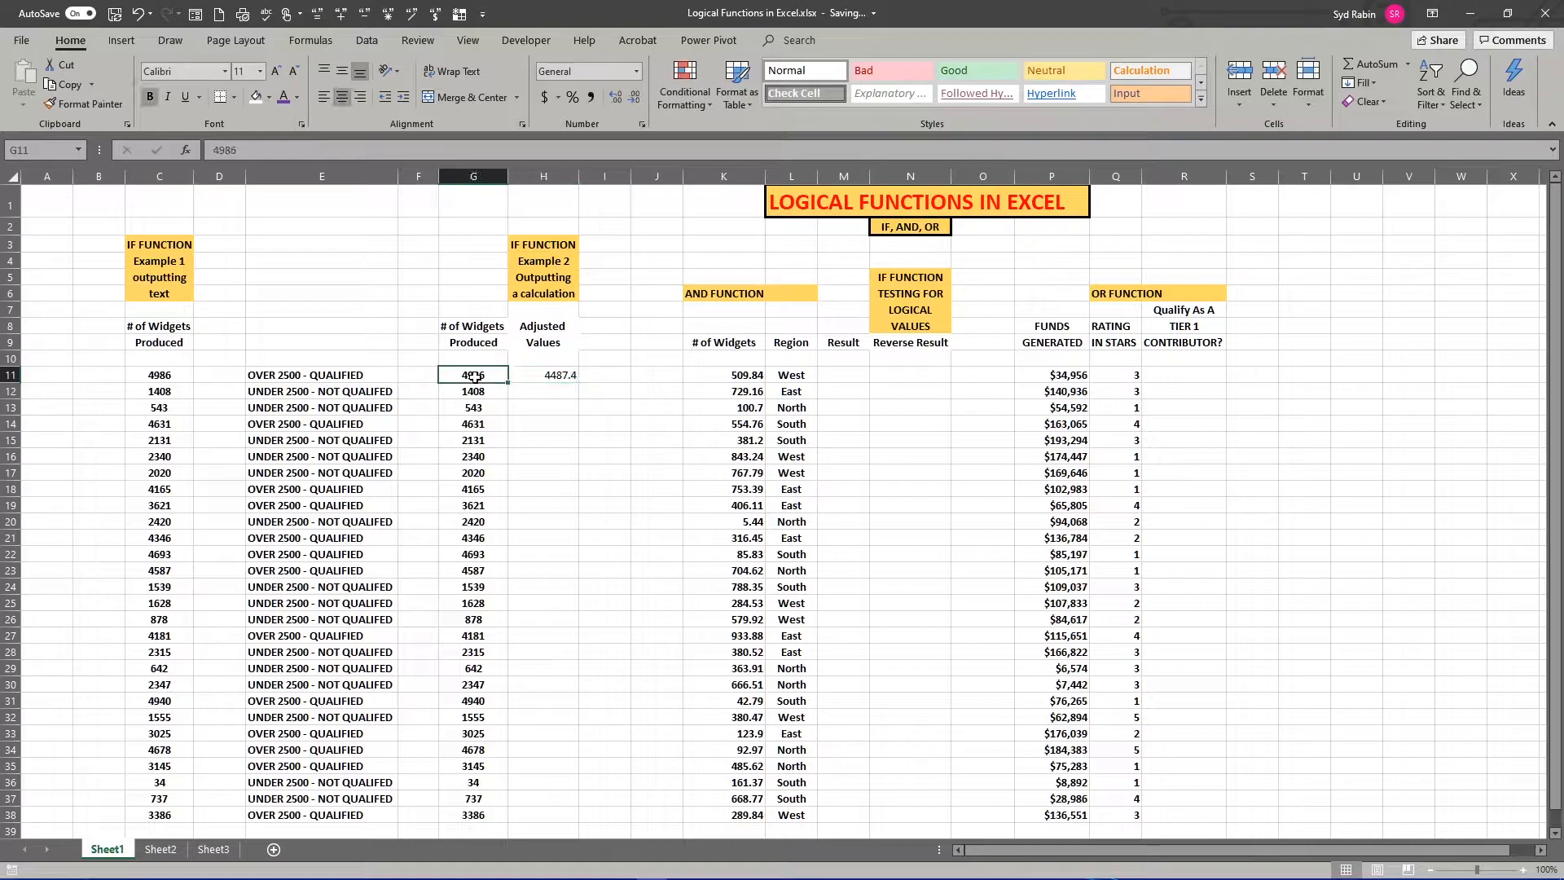
{"action": "left_click", "coordinate": [528, 376]}
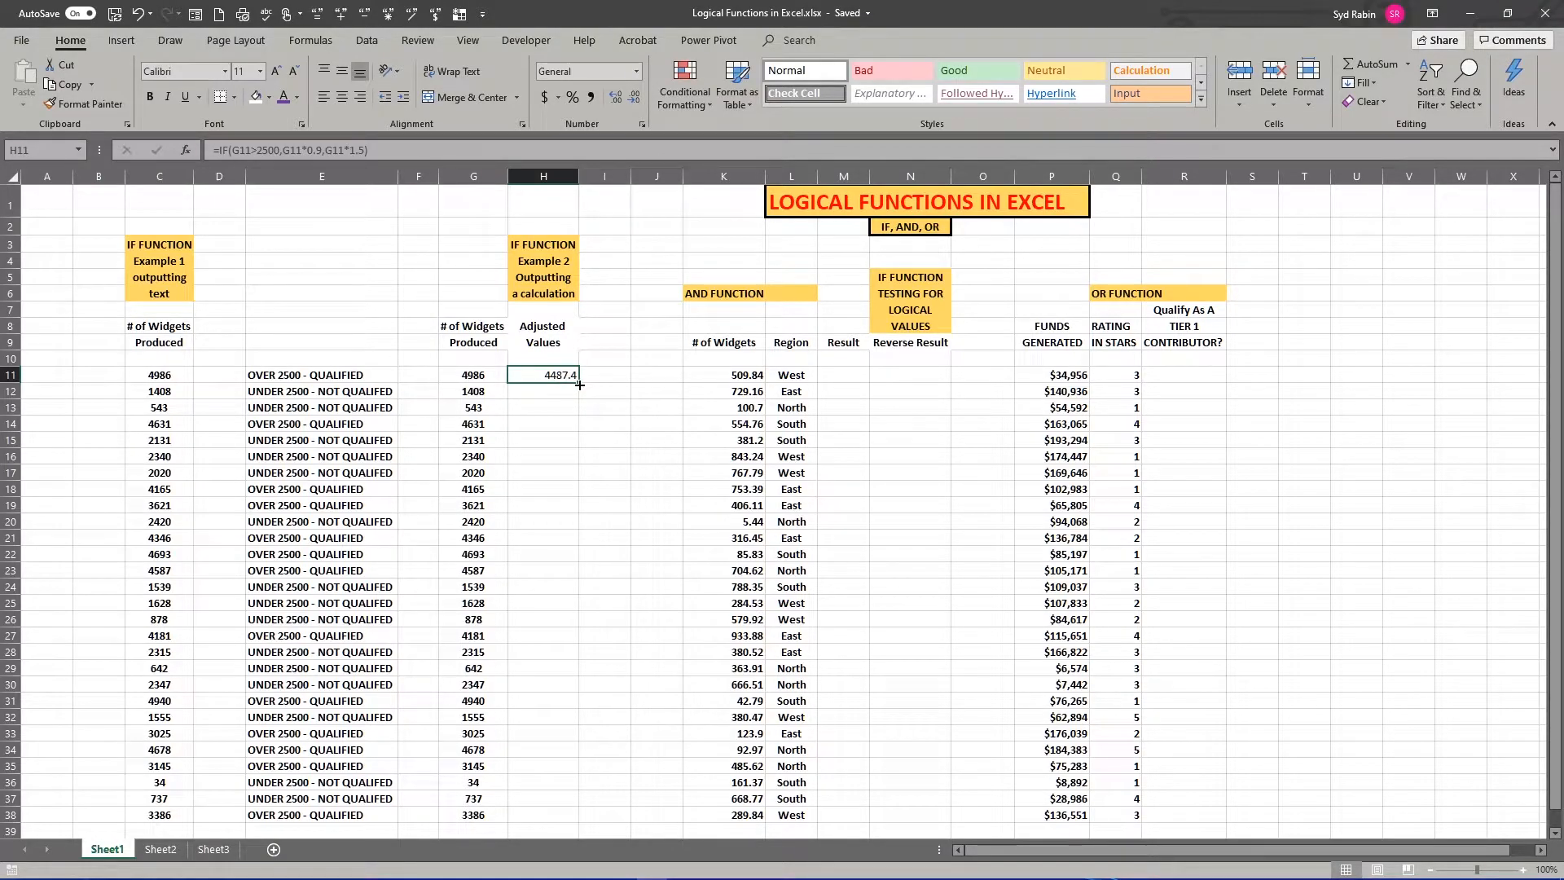
{"action": "left_click_drag", "start_coordinate": [580, 384], "coordinate": [536, 818]}
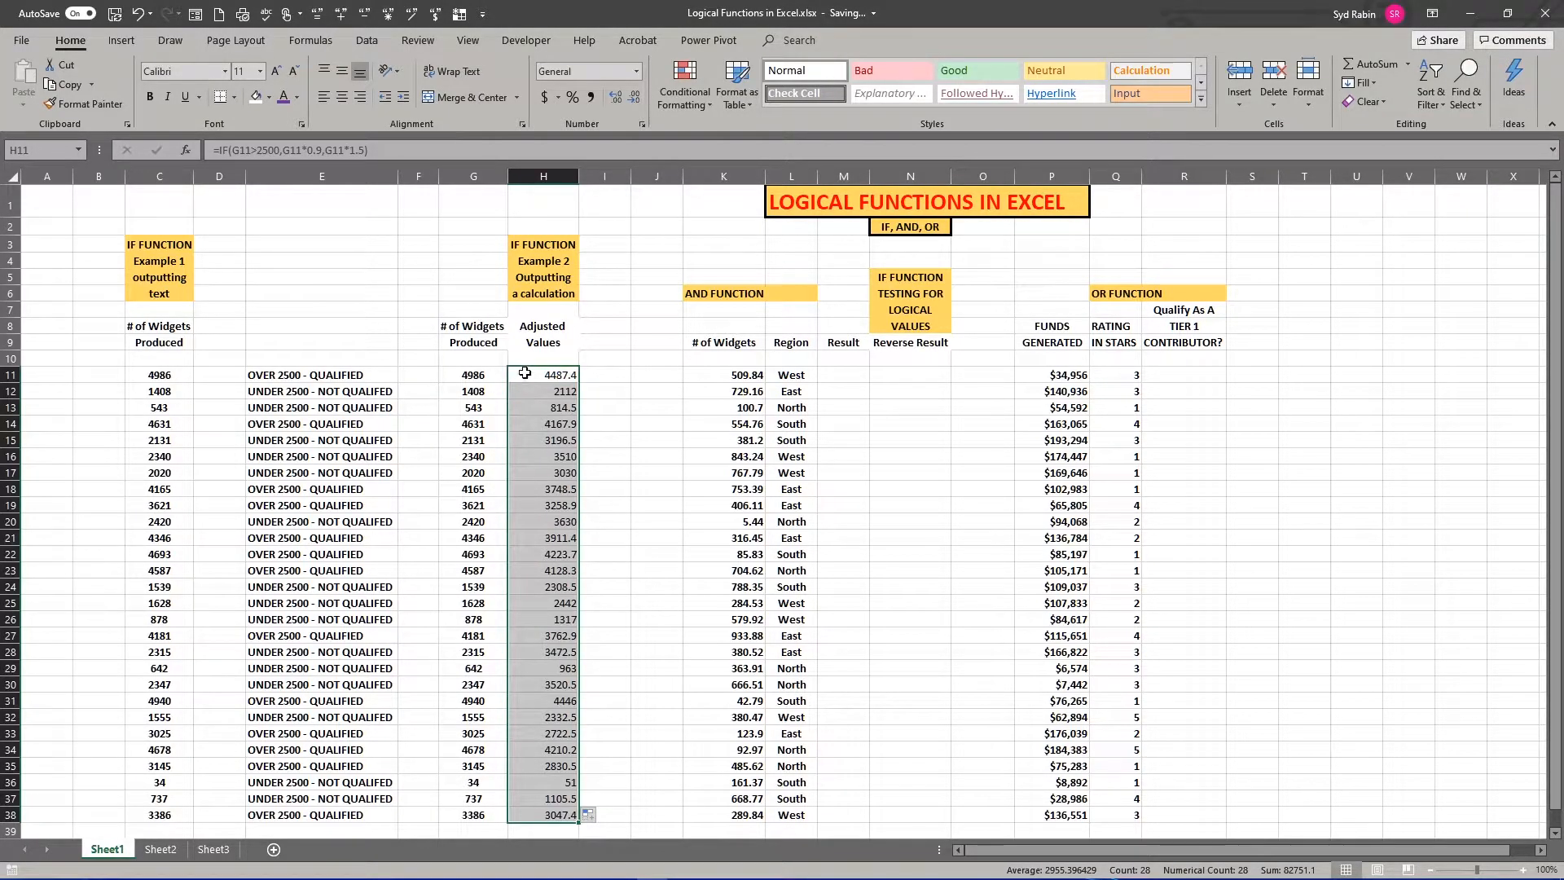
{"action": "left_click", "coordinate": [152, 96]}
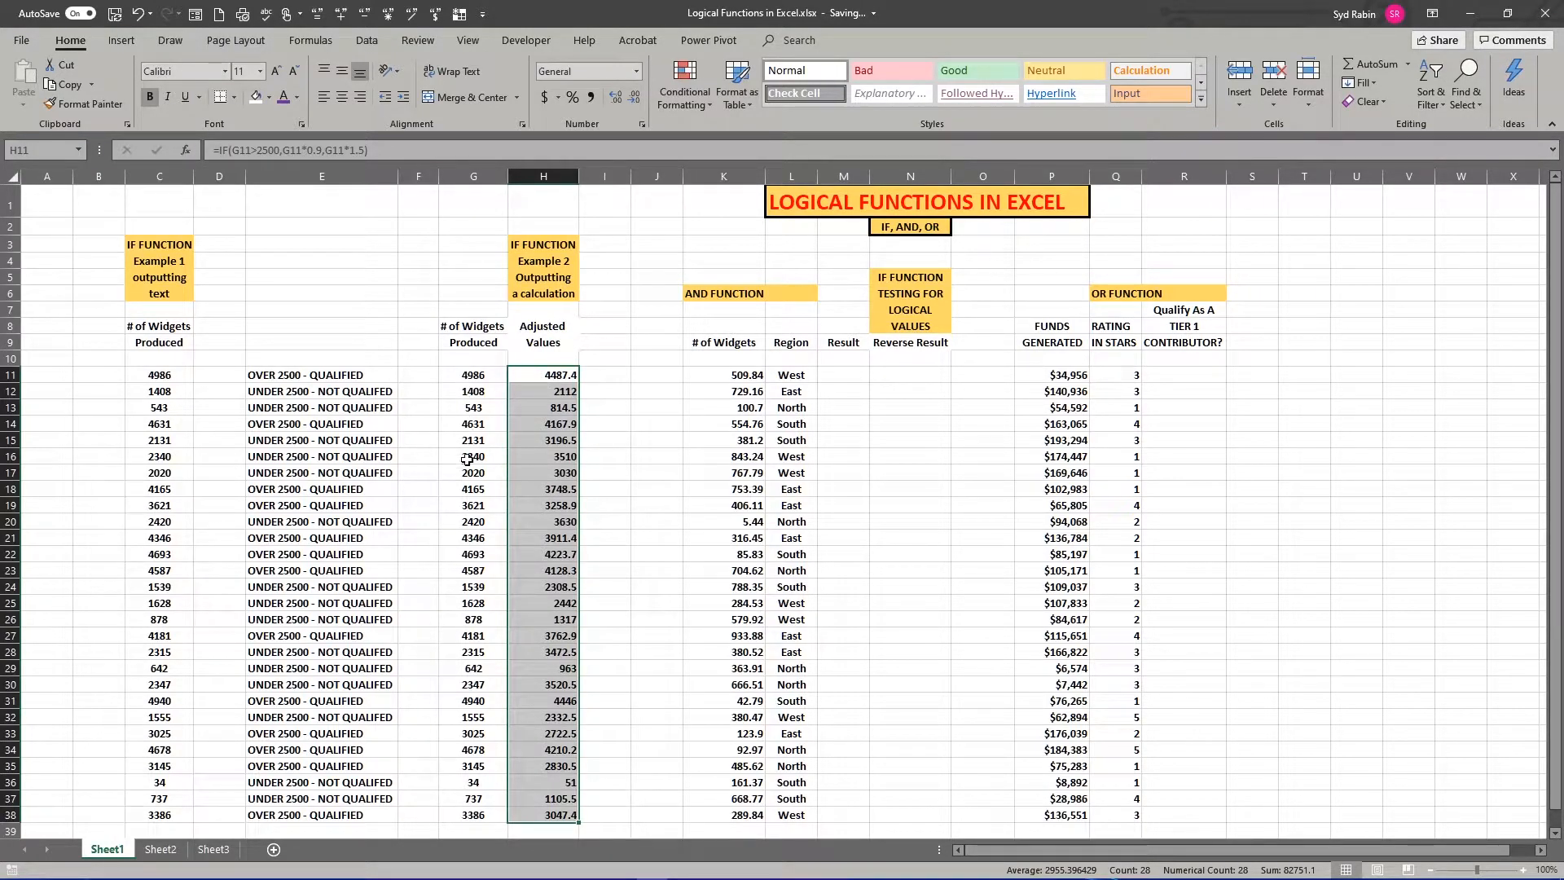
{"action": "left_click", "coordinate": [535, 375]}
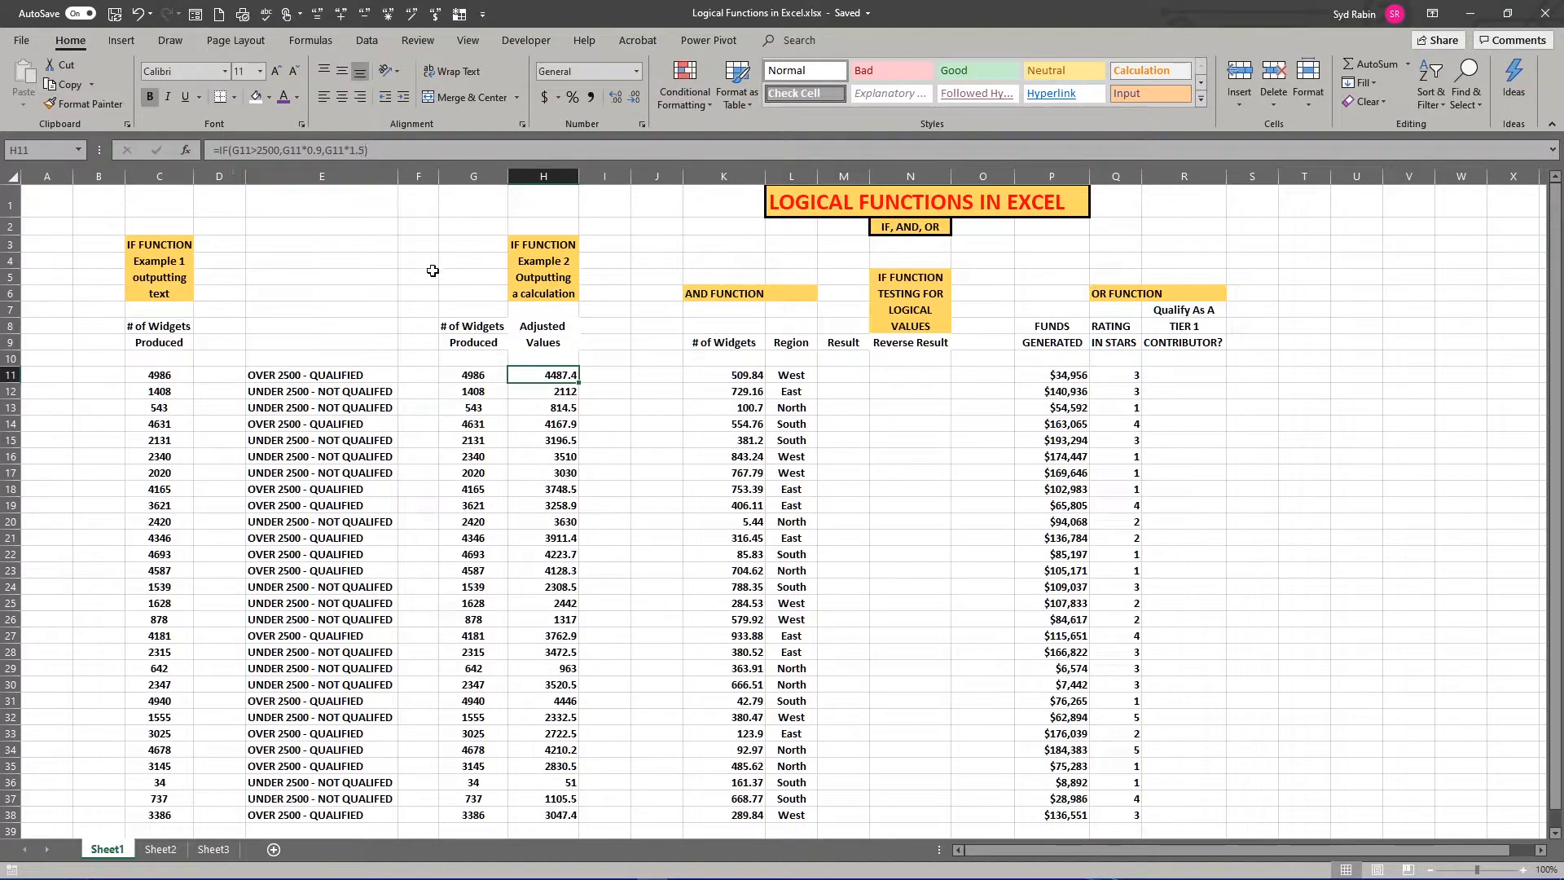
{"action": "left_click", "coordinate": [602, 360]}
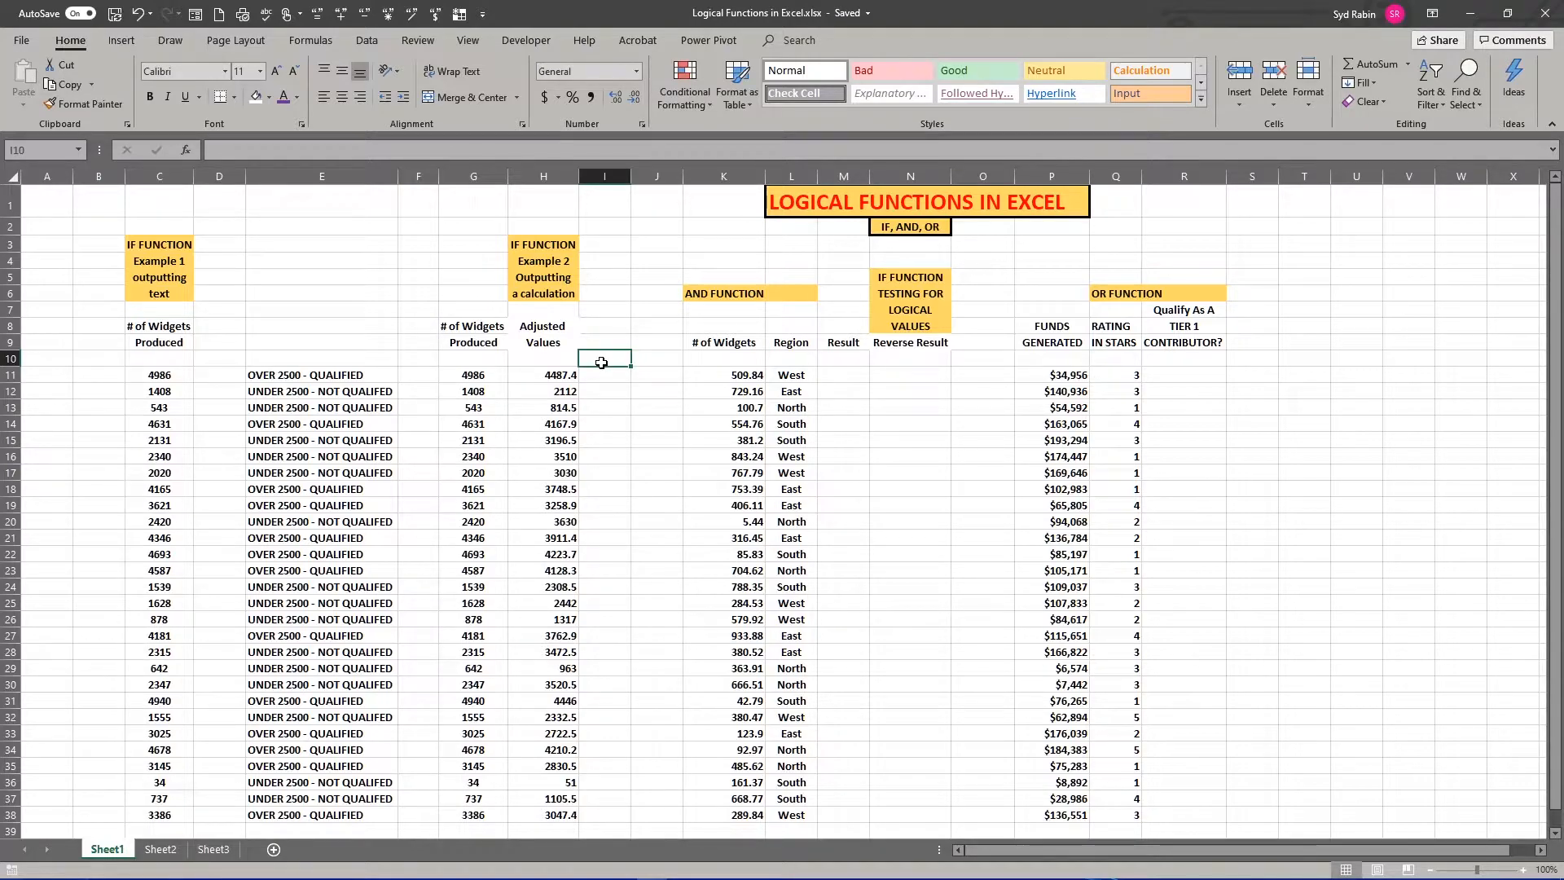
Review the widget counts in K11:K38 and the regions in L11:L38 for the AND function example.
{"action": "left_click", "coordinate": [706, 295]}
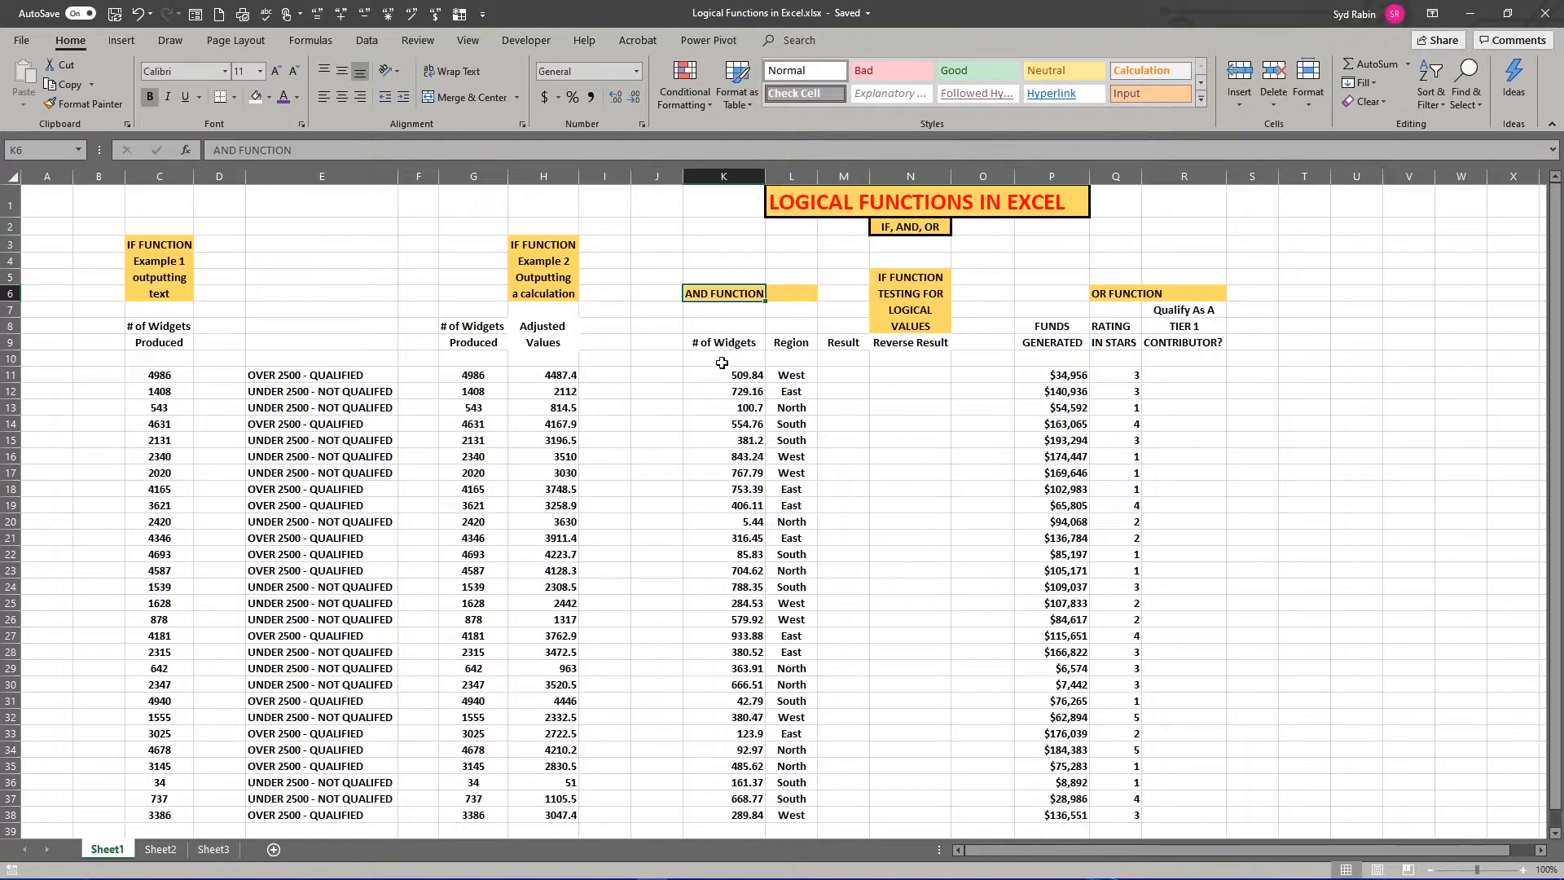
{"action": "left_click", "coordinate": [728, 373]}
{"action": "left_click_drag", "start_coordinate": [727, 373], "coordinate": [741, 815]}
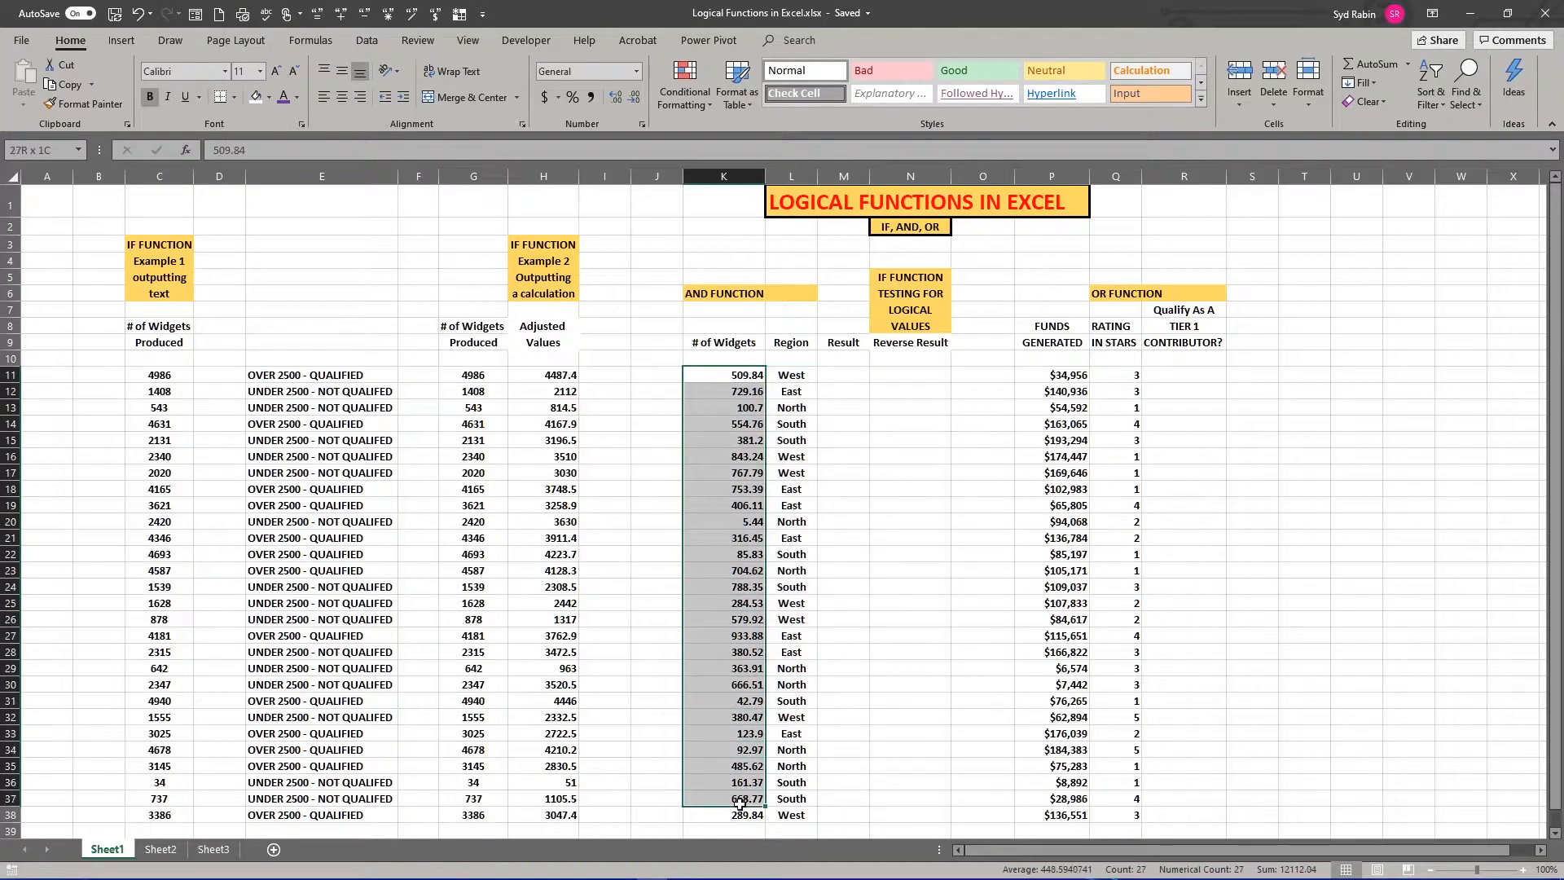
{"action": "left_click_drag", "start_coordinate": [787, 375], "coordinate": [807, 808]}
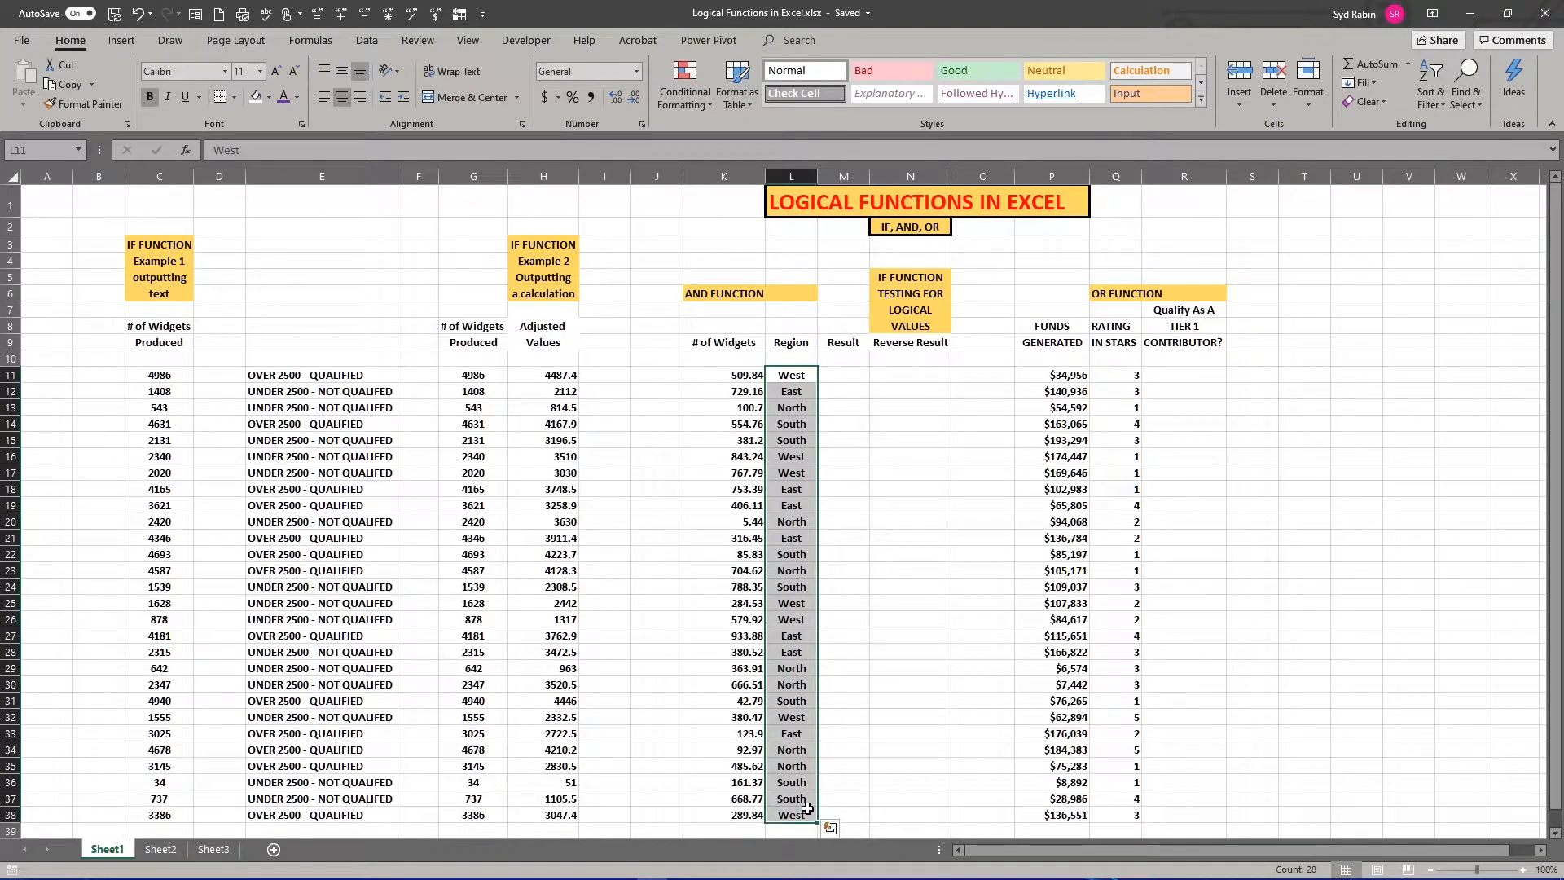
{"action": "left_click", "coordinate": [725, 375]}
{"action": "left_click_drag", "start_coordinate": [728, 377], "coordinate": [745, 807]}
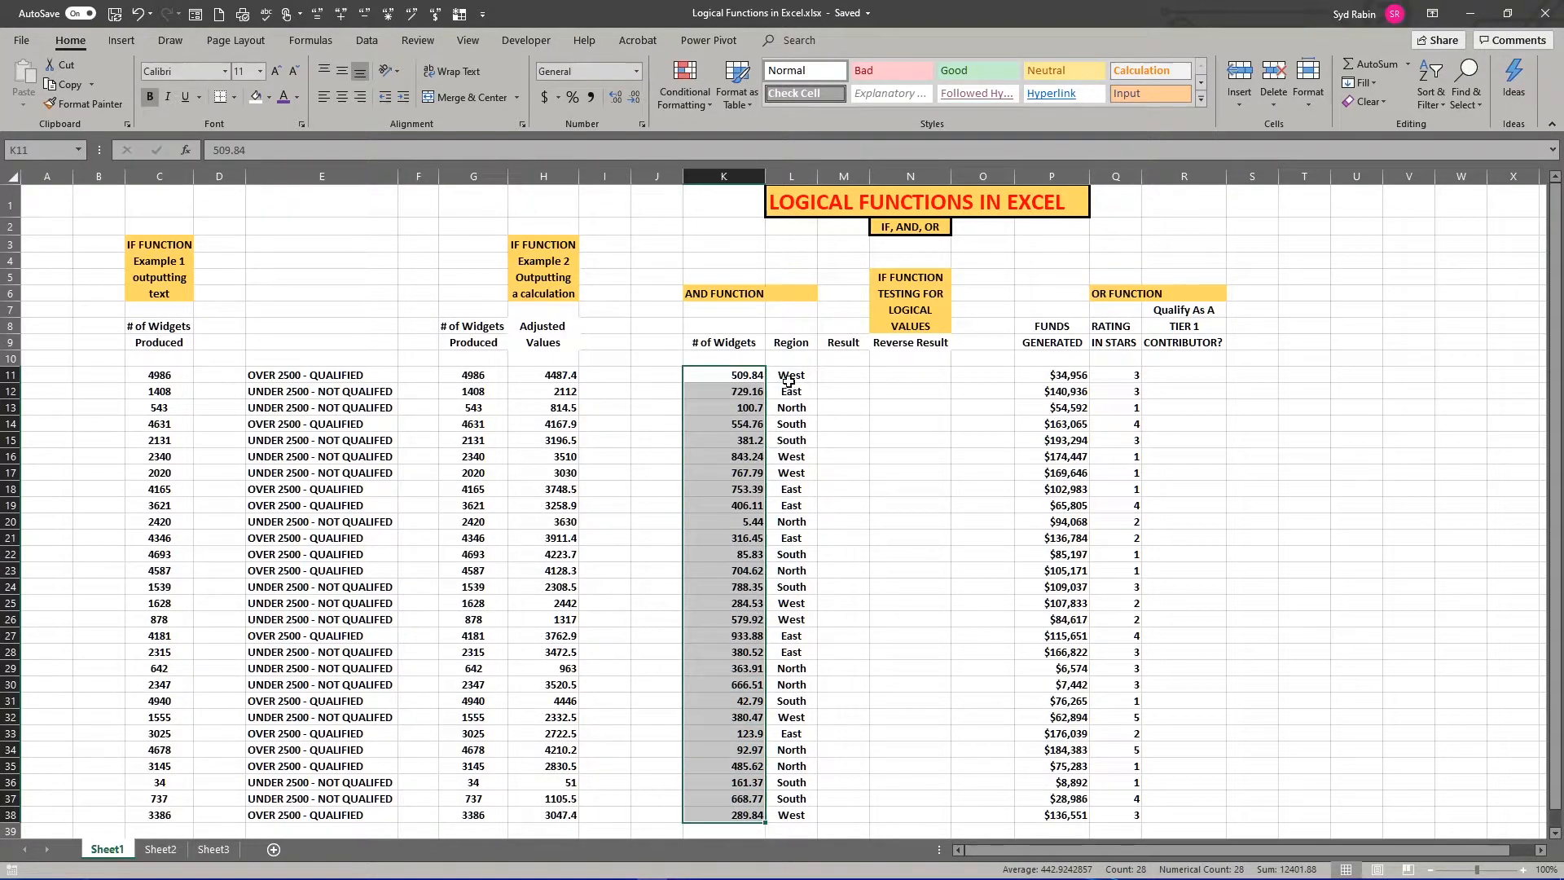
{"action": "left_click_drag", "start_coordinate": [789, 382], "coordinate": [794, 813]}
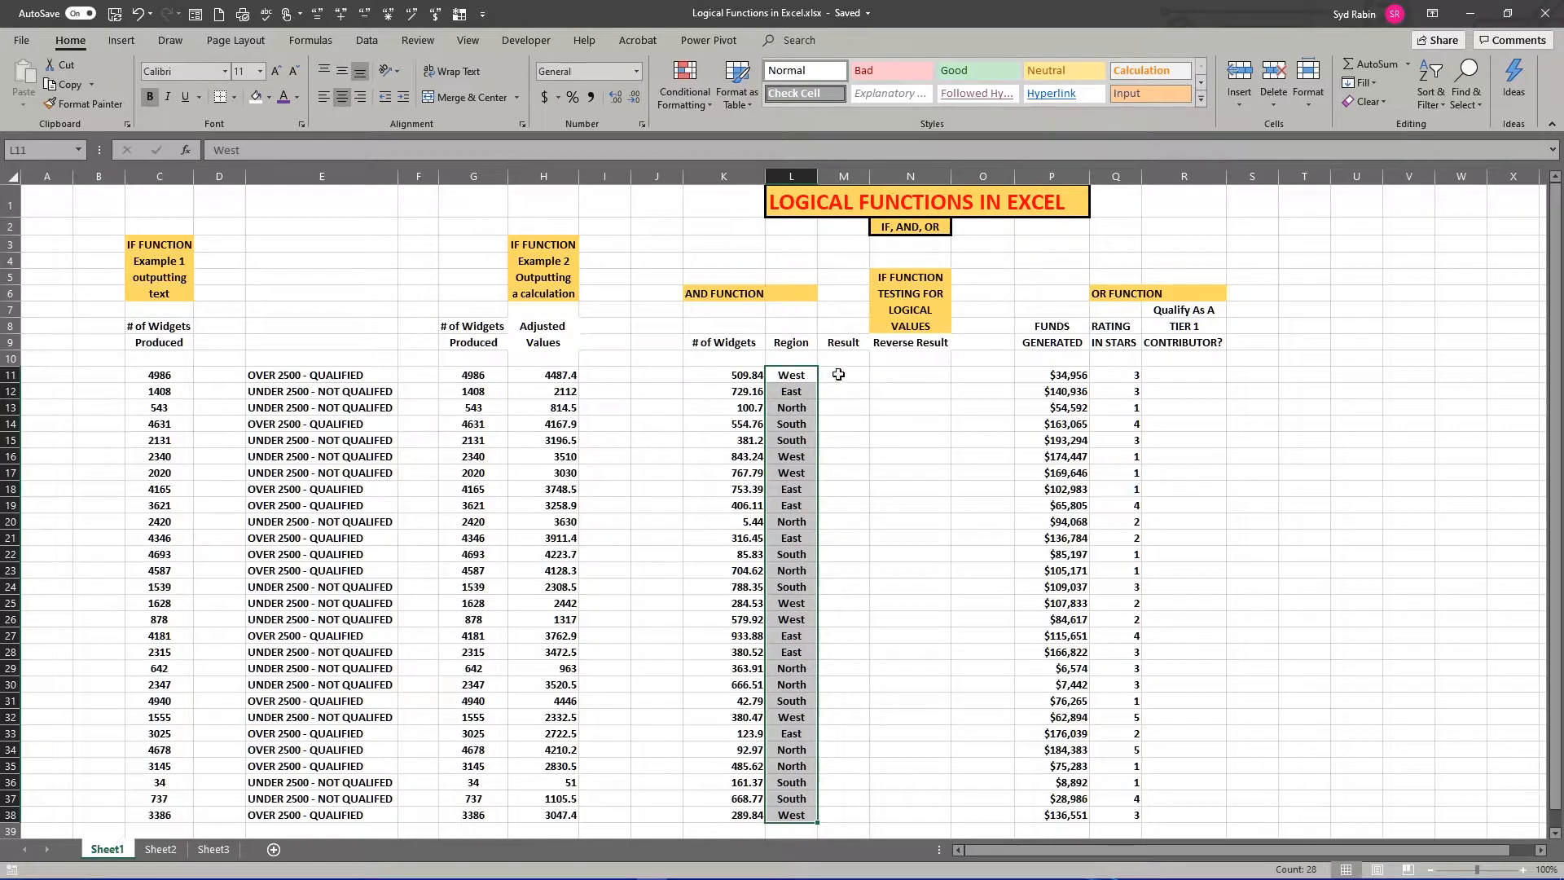
Examine the widget count in K11 and the region in L11 as the two conditions for the Result cell M11.
{"action": "left_click", "coordinate": [839, 374]}
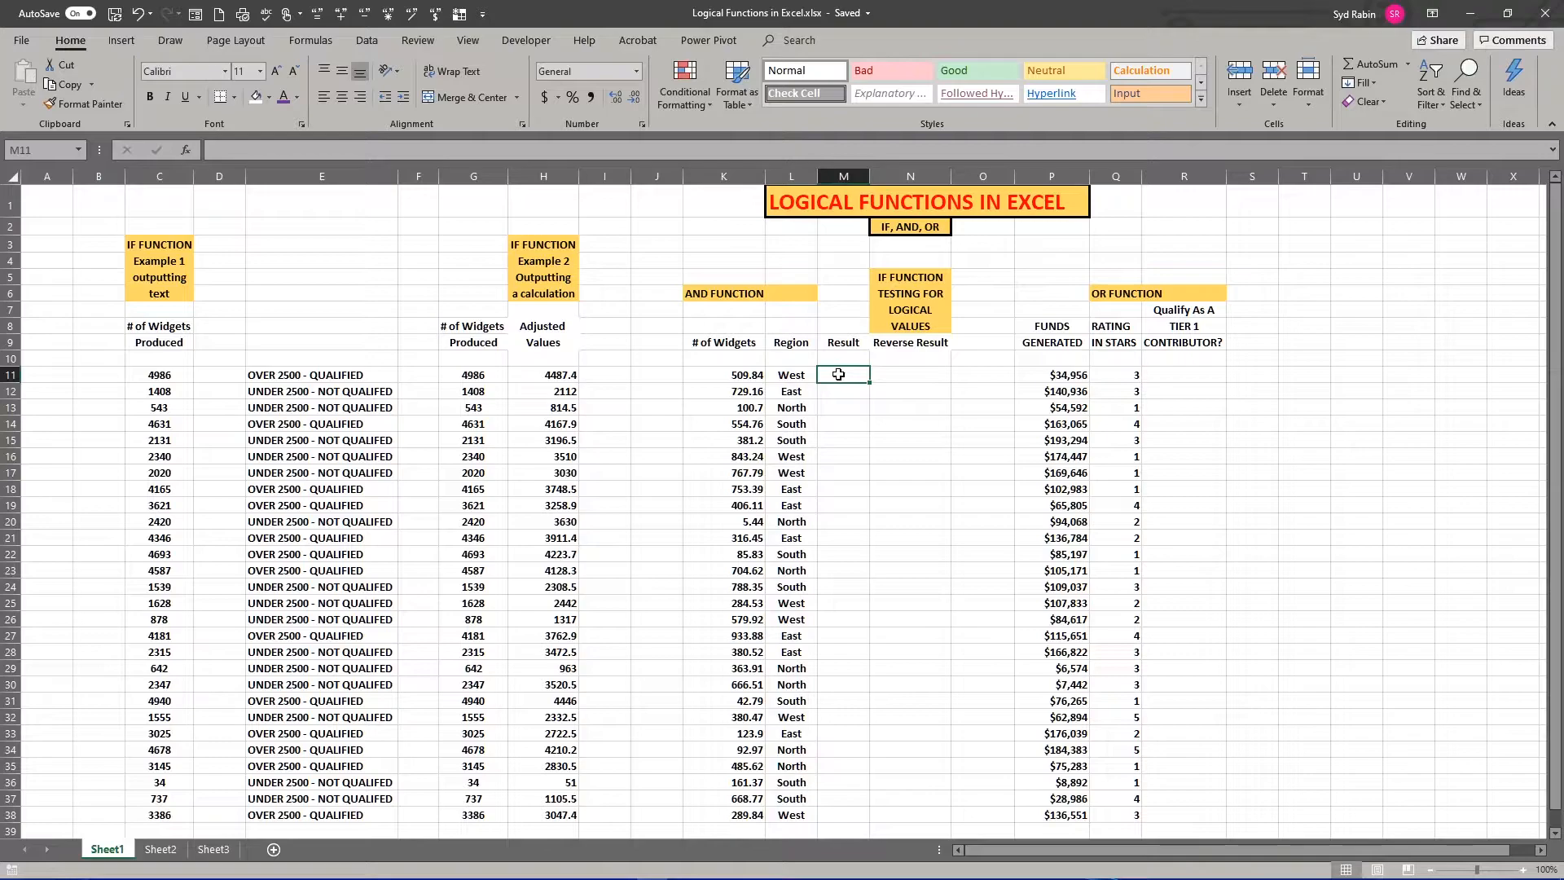
{"action": "left_click", "coordinate": [748, 374]}
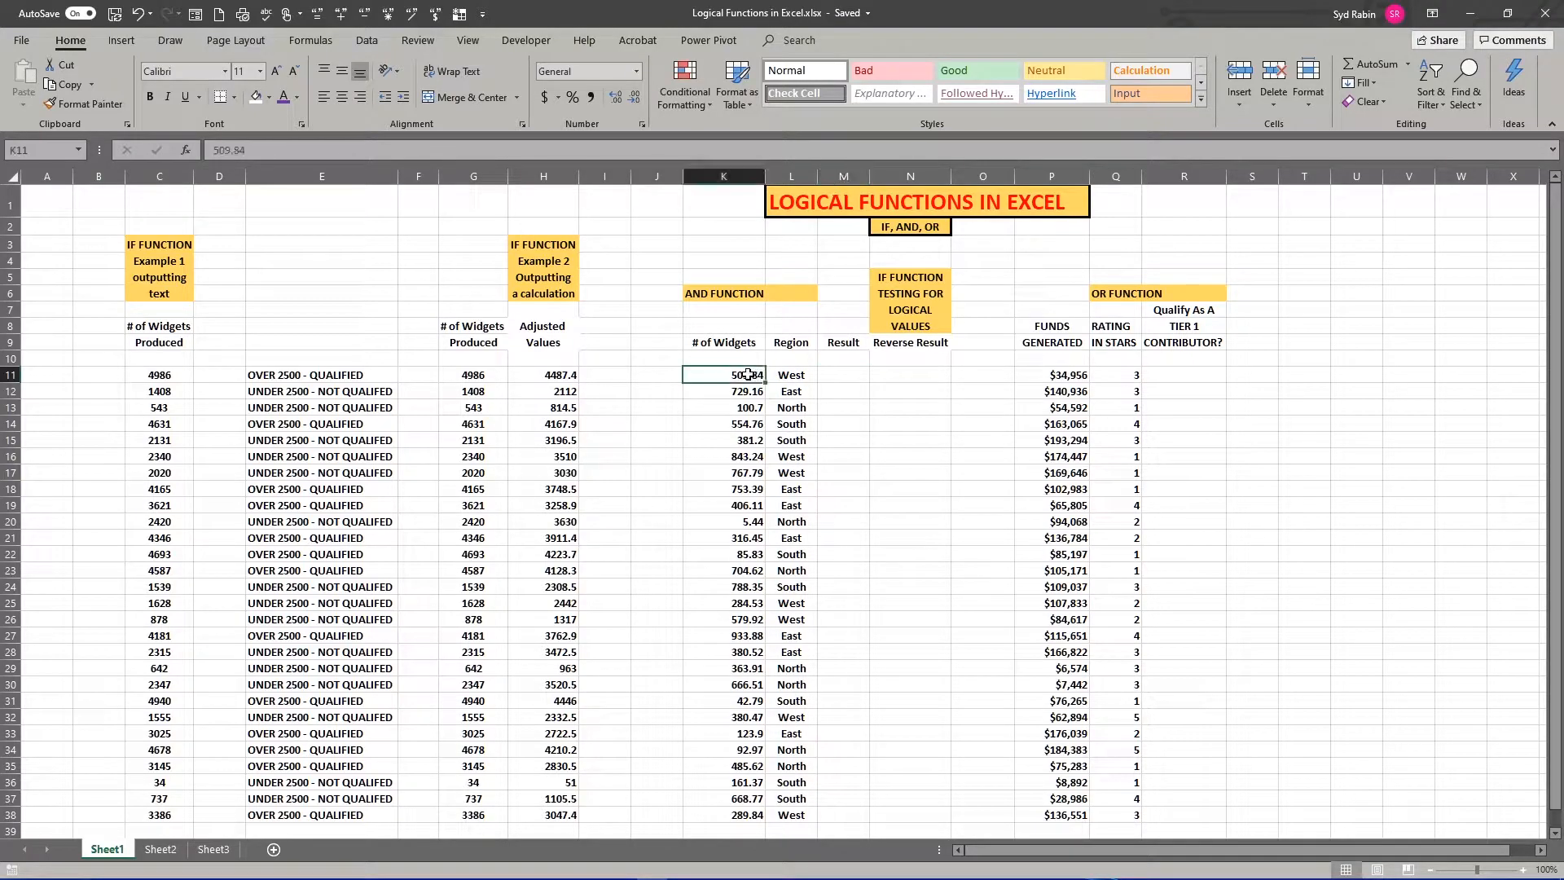
{"action": "left_click_drag", "start_coordinate": [748, 374], "coordinate": [783, 375]}
{"action": "left_click", "coordinate": [751, 374]}
{"action": "left_click", "coordinate": [843, 376]}
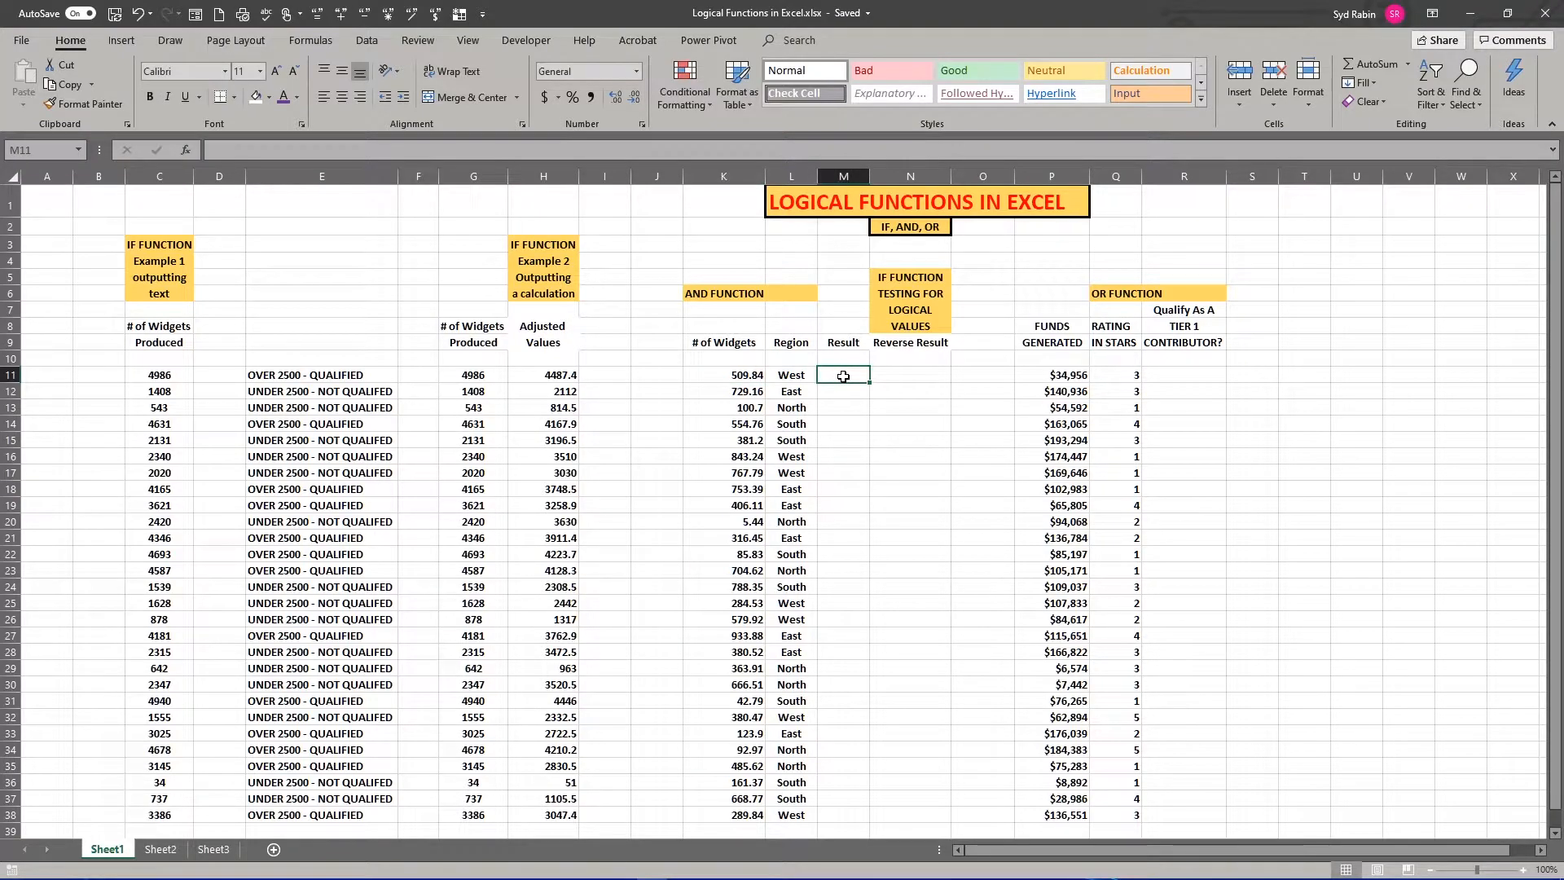
{"action": "left_click", "coordinate": [731, 374]}
{"action": "left_click_drag", "start_coordinate": [741, 374], "coordinate": [787, 376]}
{"action": "left_click", "coordinate": [722, 369]}
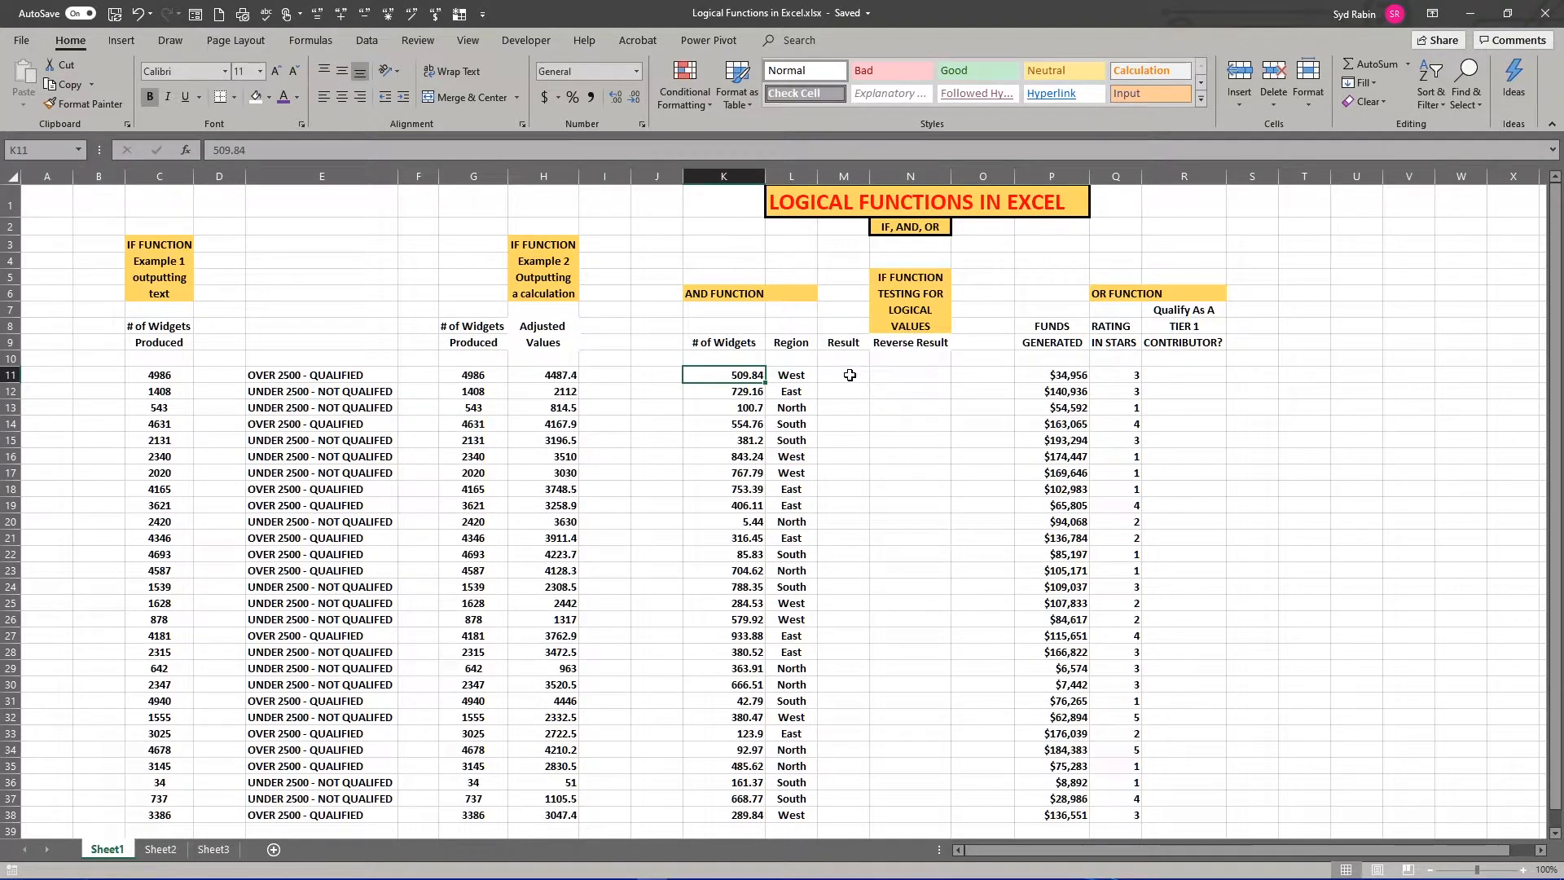
{"action": "left_click", "coordinate": [796, 375]}
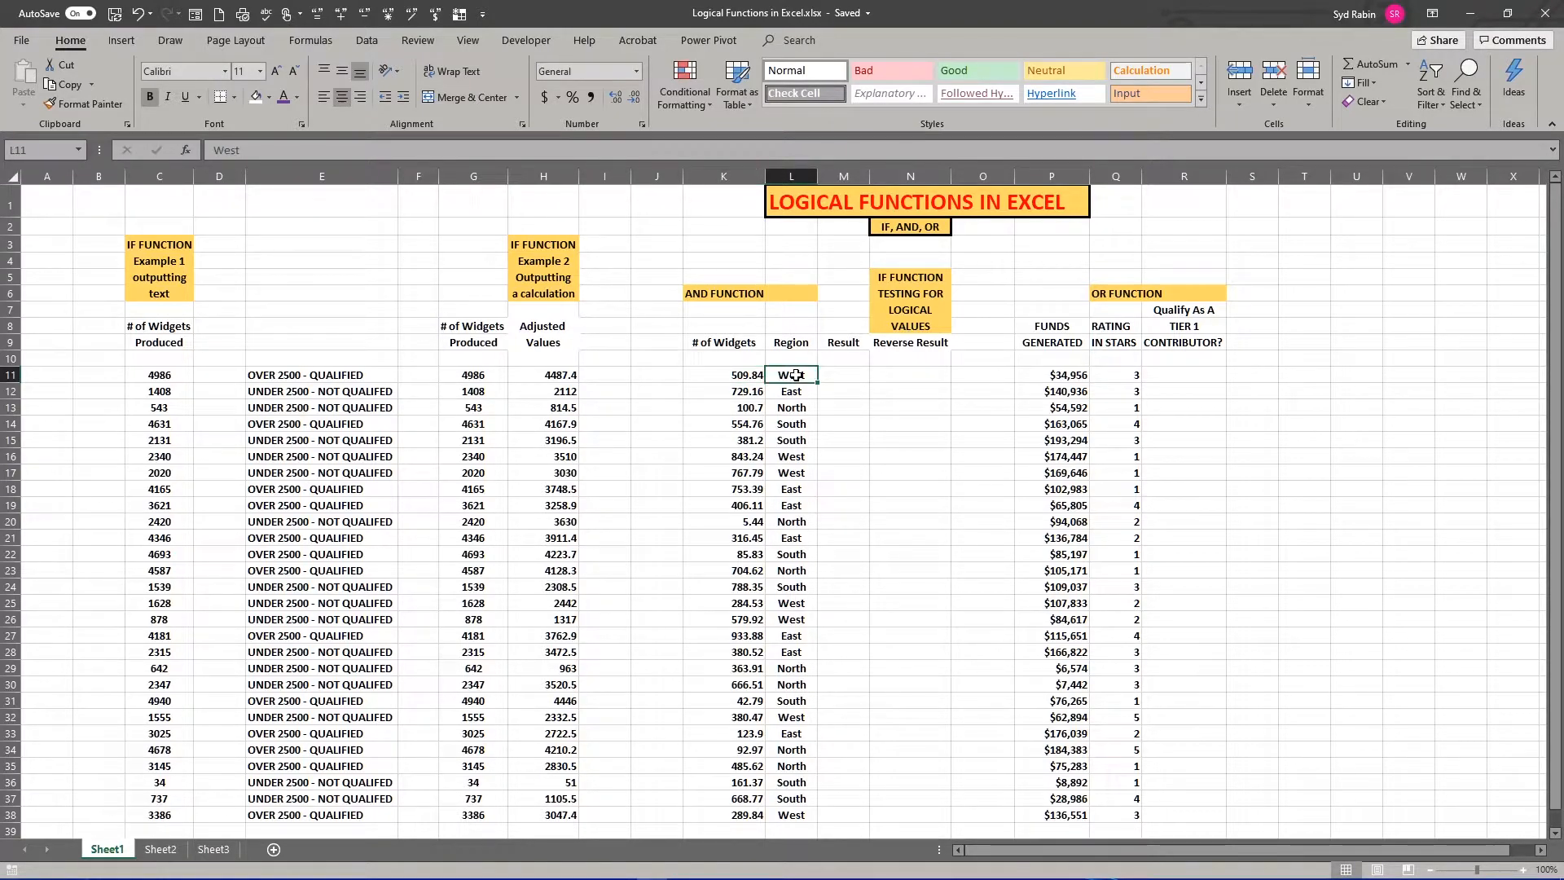
{"action": "left_click", "coordinate": [750, 375]}
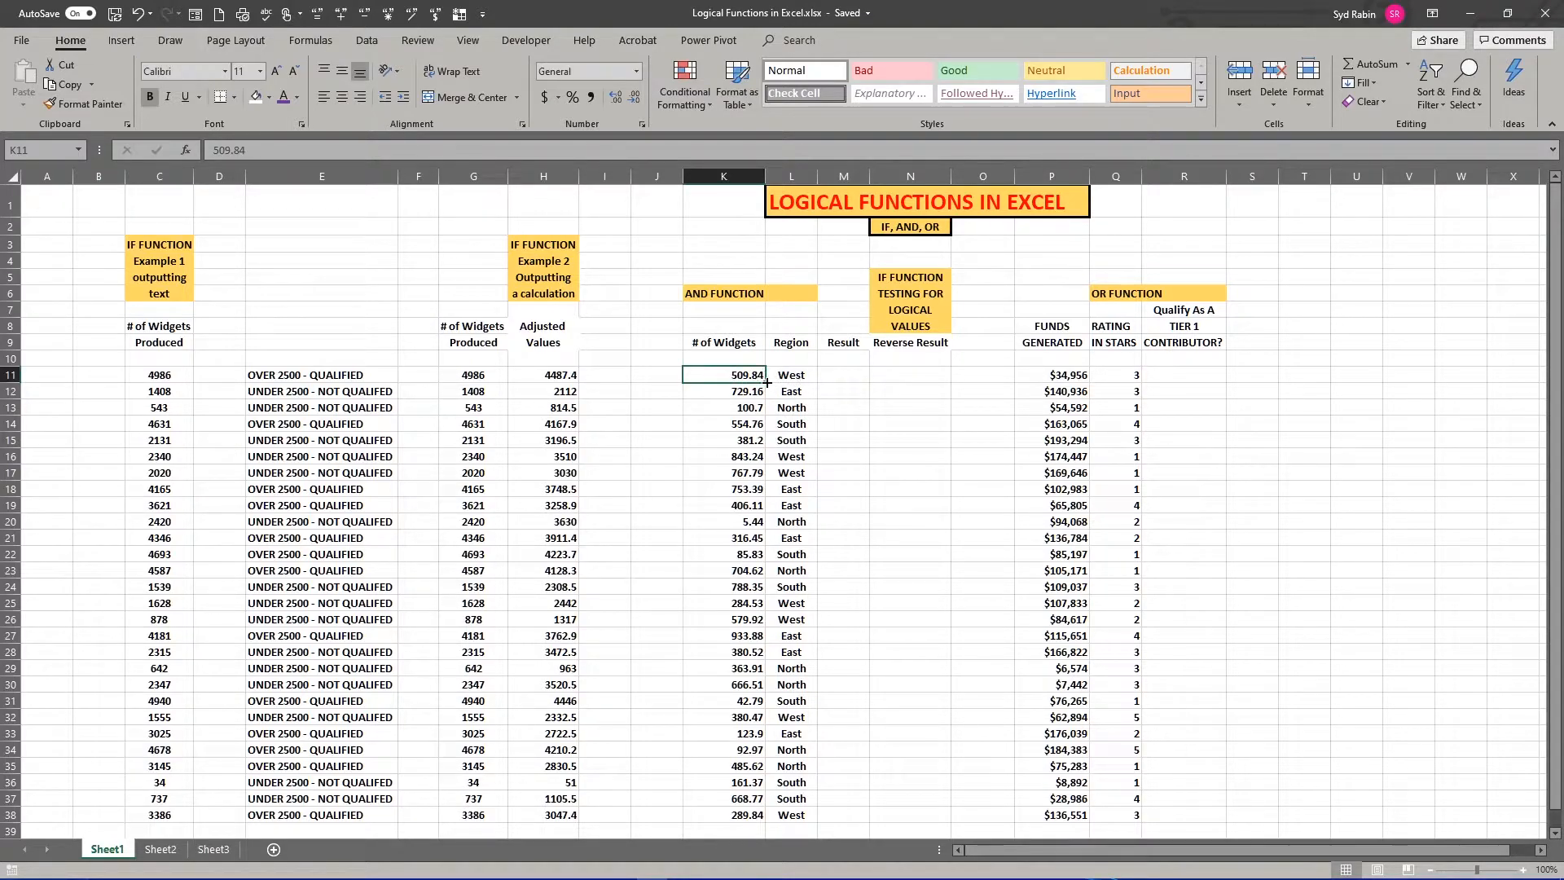
Begin an AND formula in M11 with K11>2500 as the first condition.
{"action": "left_click", "coordinate": [840, 375]}
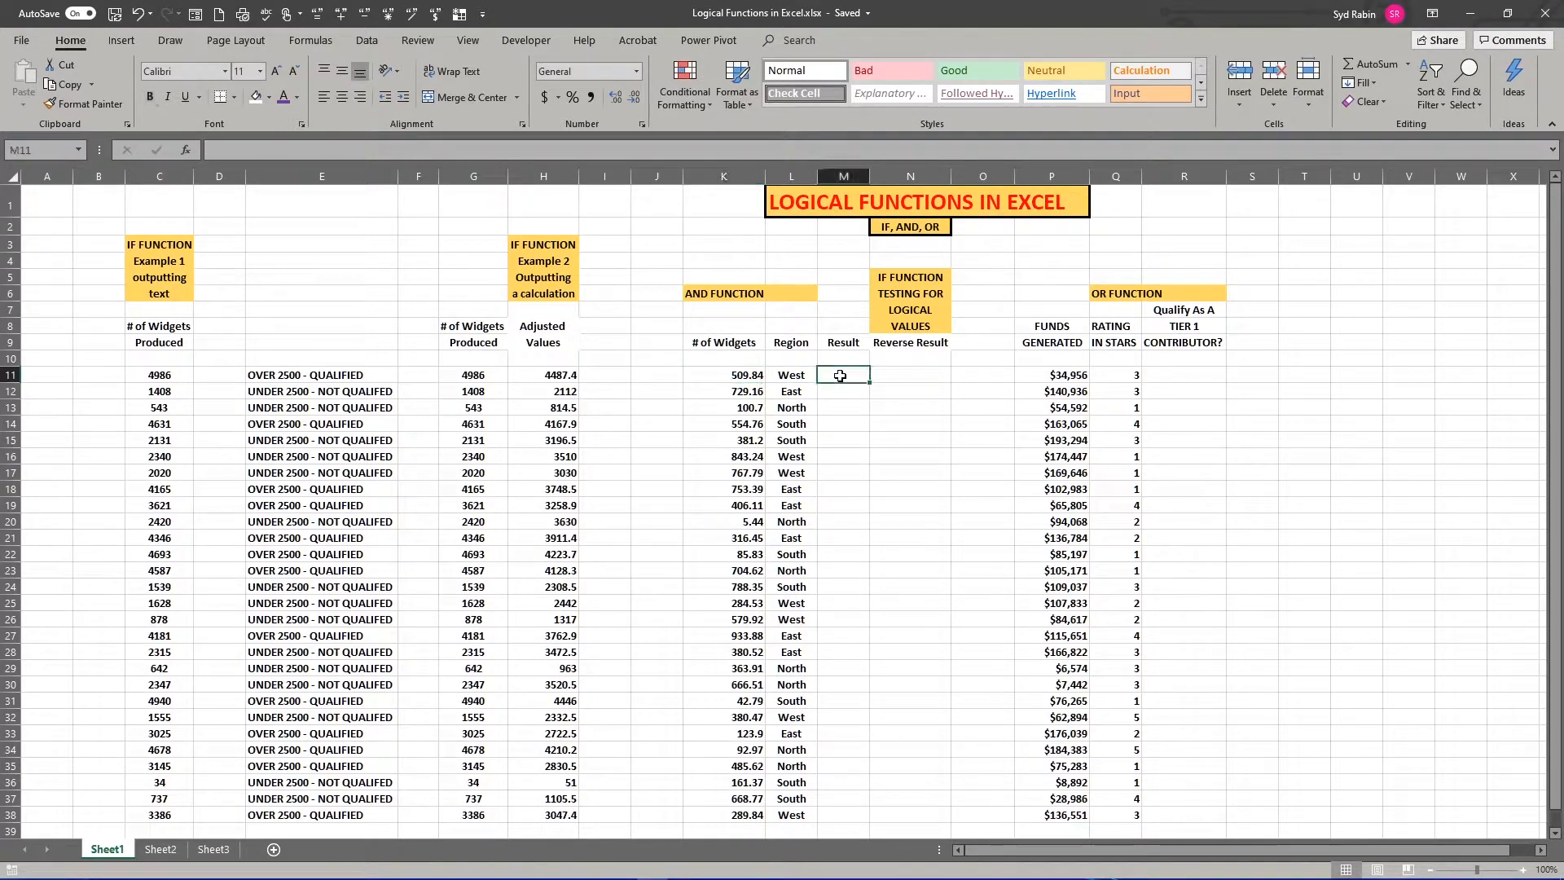
{"action": "type", "text": "="}
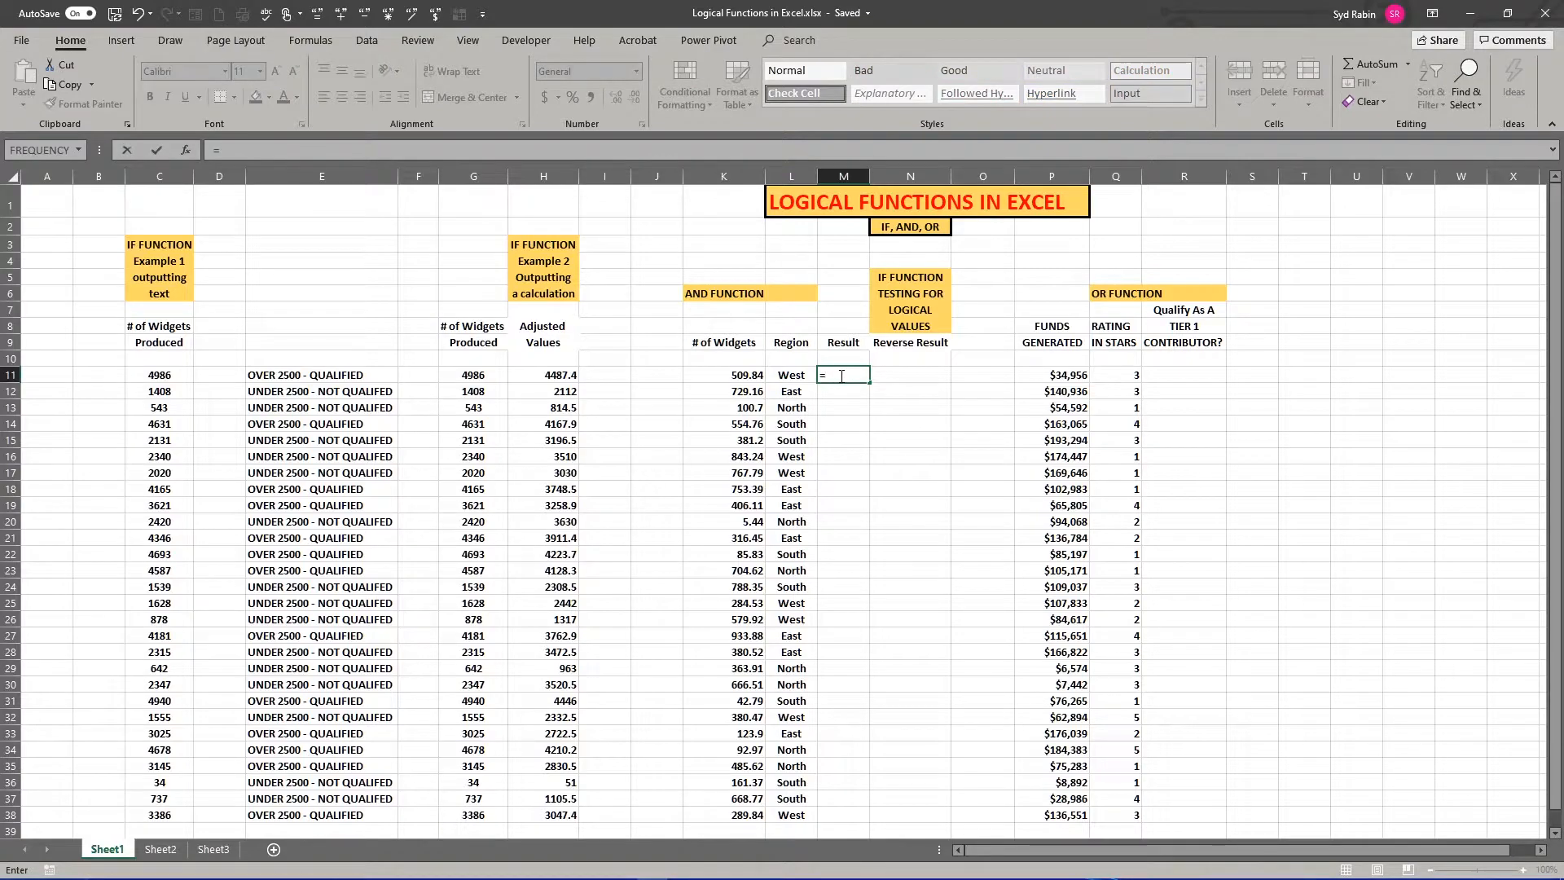
{"action": "type", "text": "AND"}
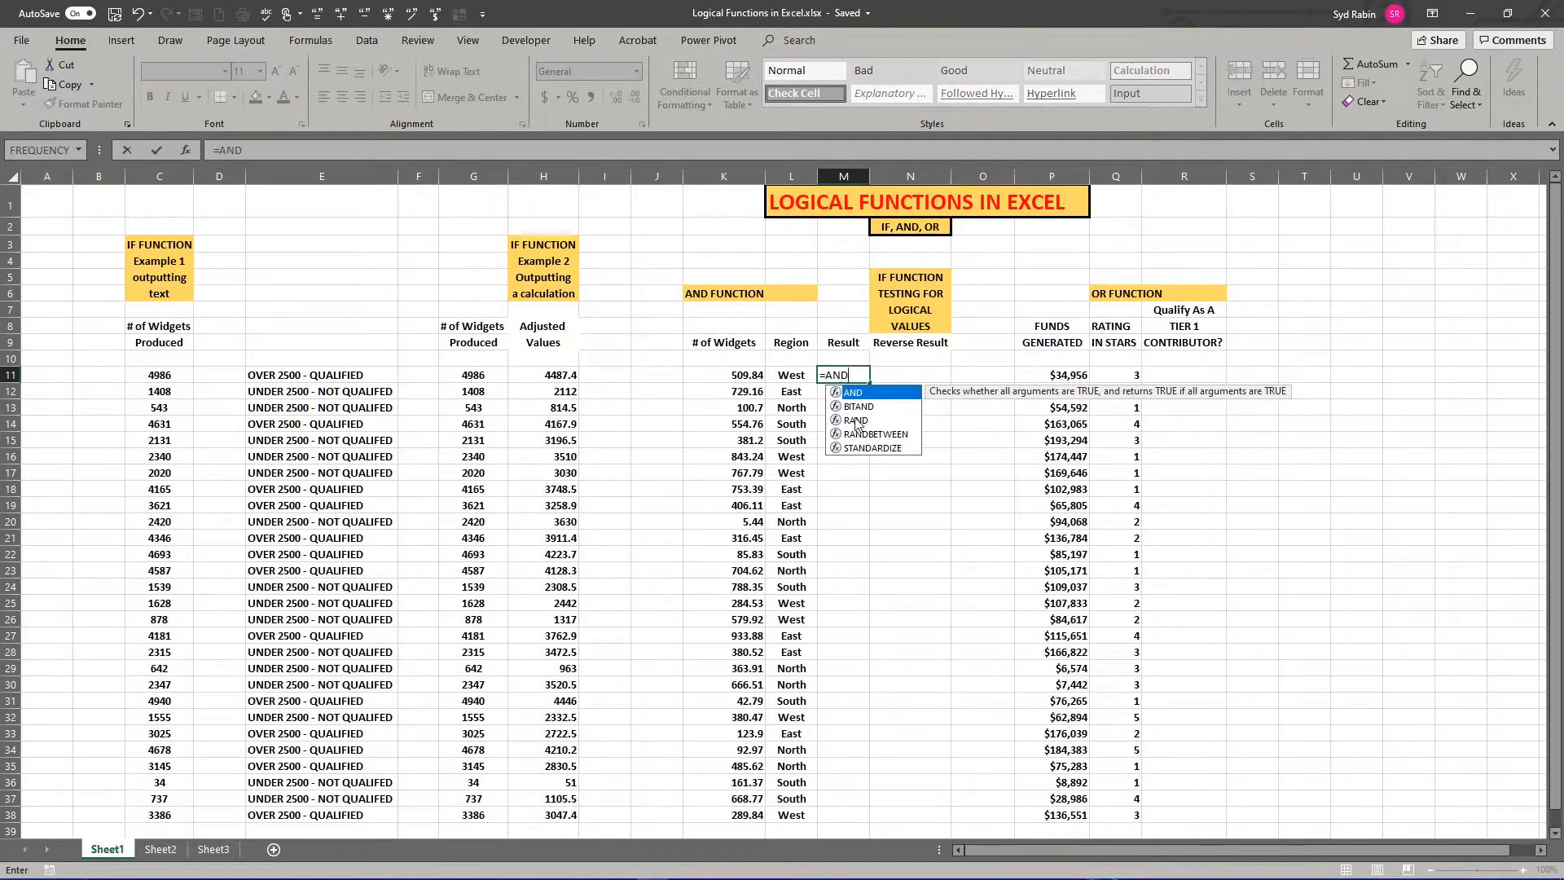
{"action": "double_click", "coordinate": [853, 393]}
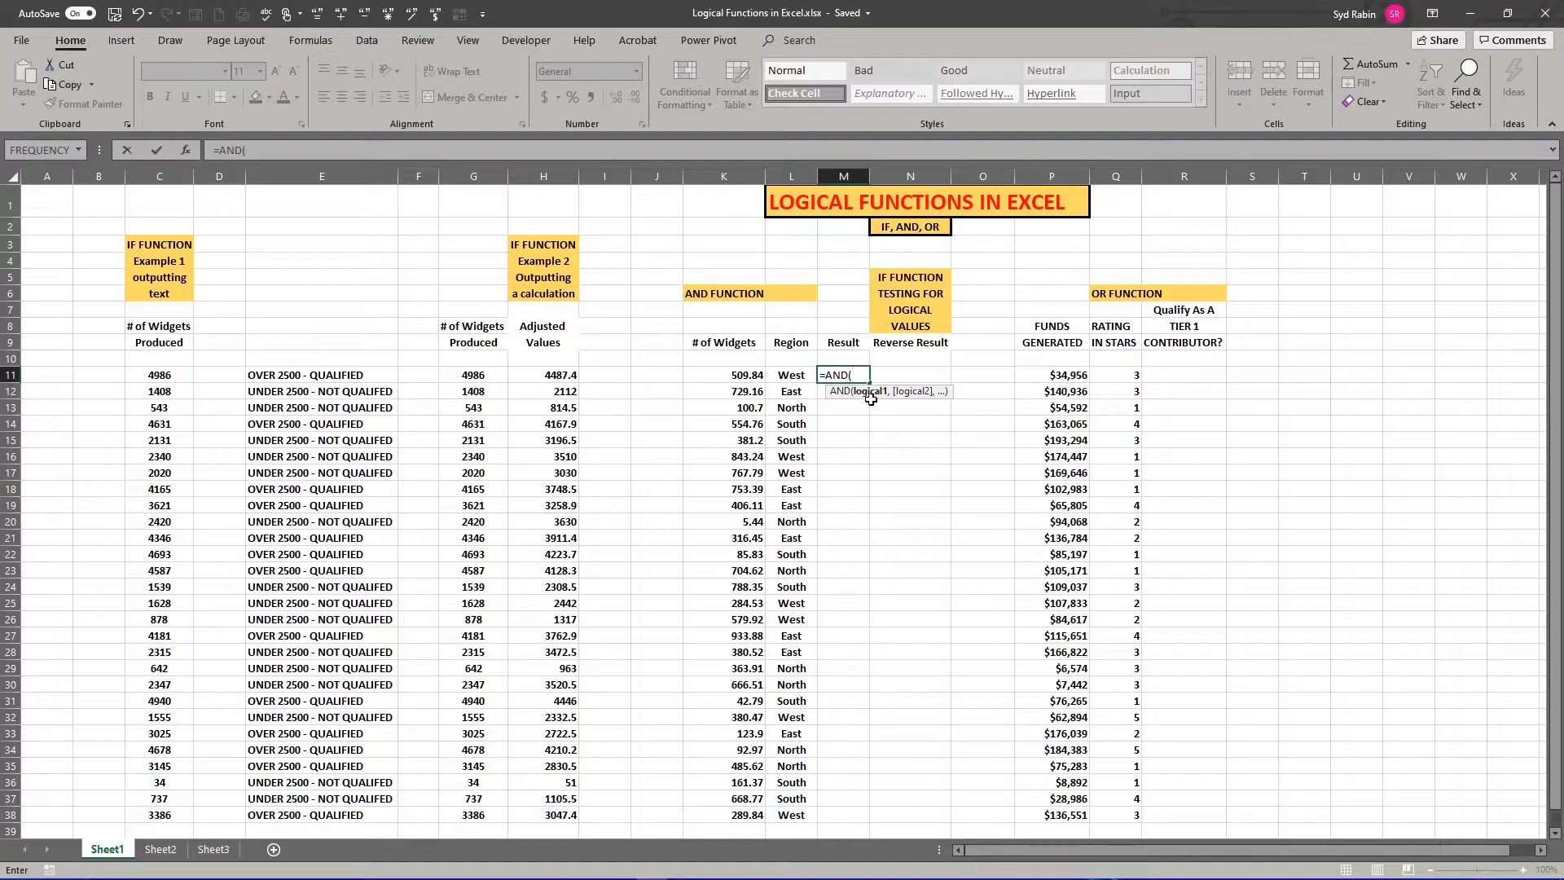
{"action": "left_click", "coordinate": [738, 375]}
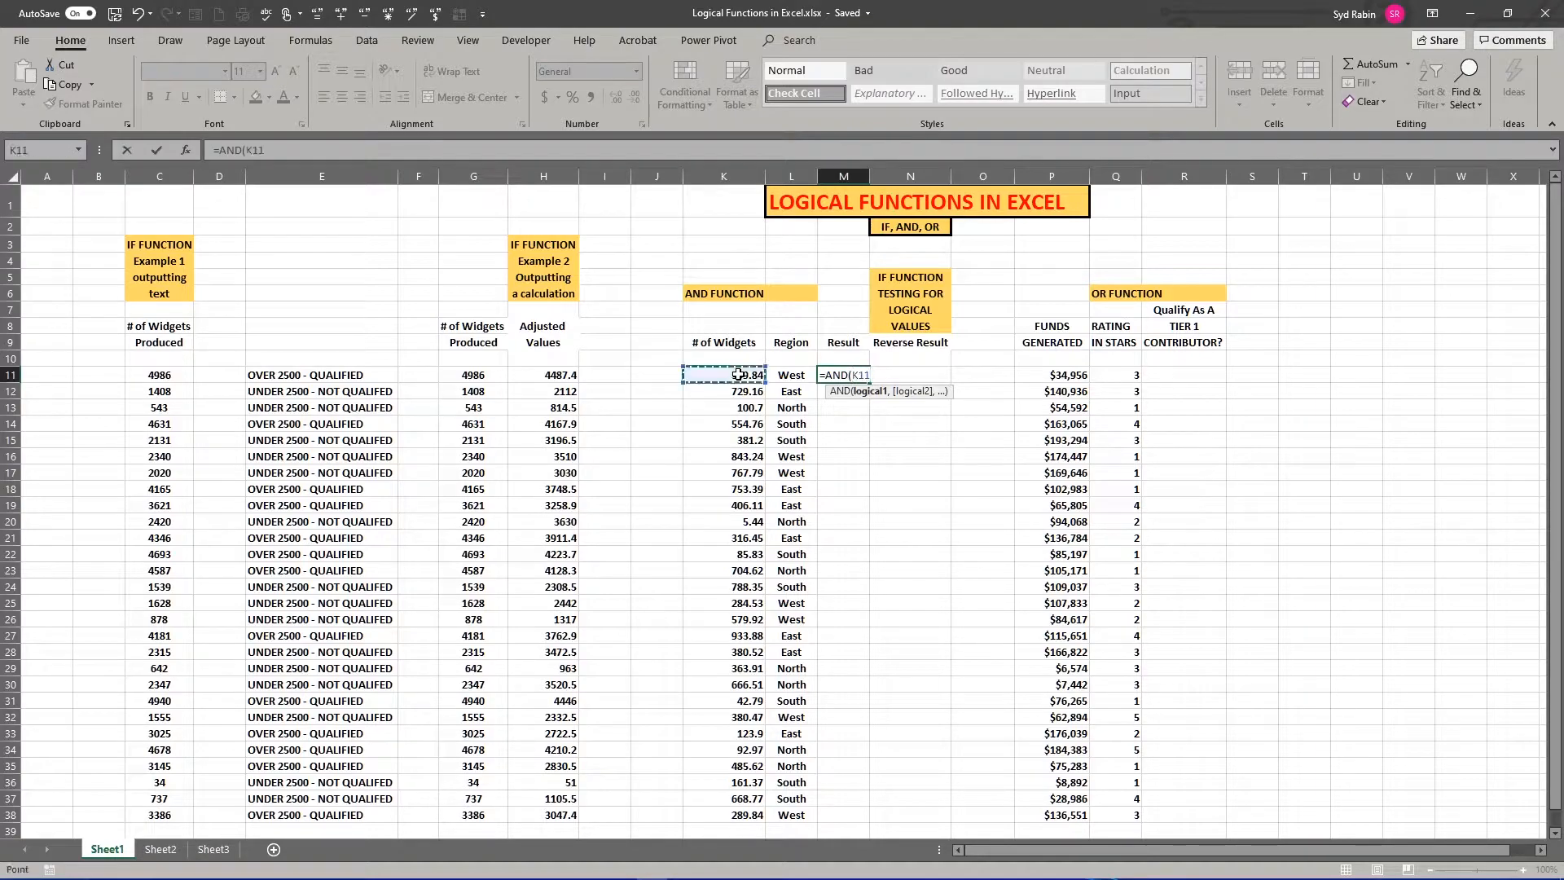
{"action": "type", "text": ">2500,"}
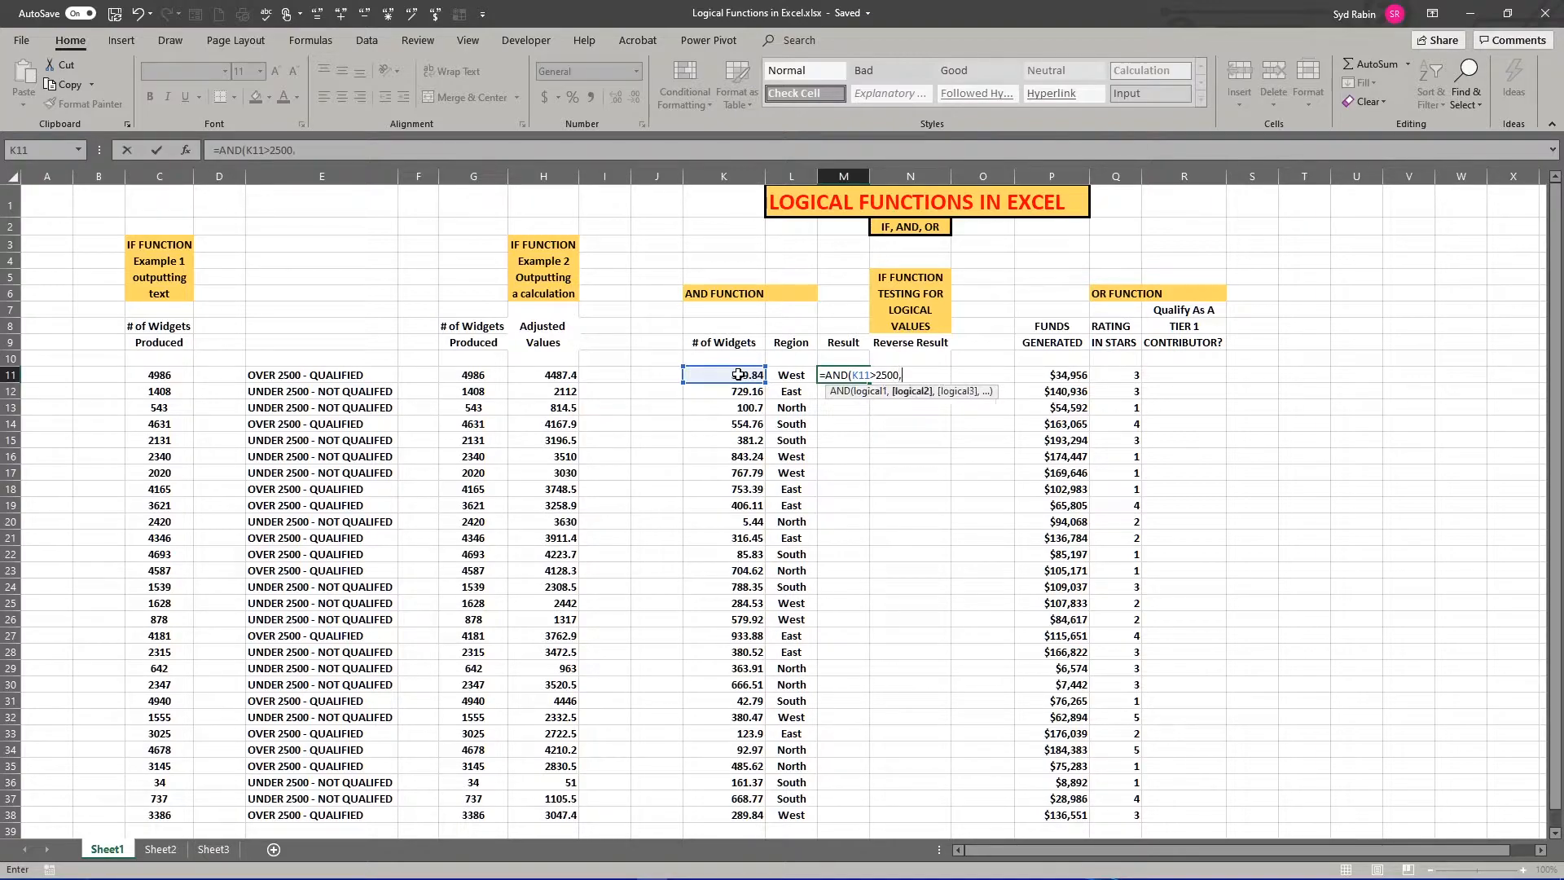
Add L11="West" as the second condition of the AND formula in M11 and enter the formula.
{"action": "left_click", "coordinate": [788, 375]}
{"action": "type", "text": "="}
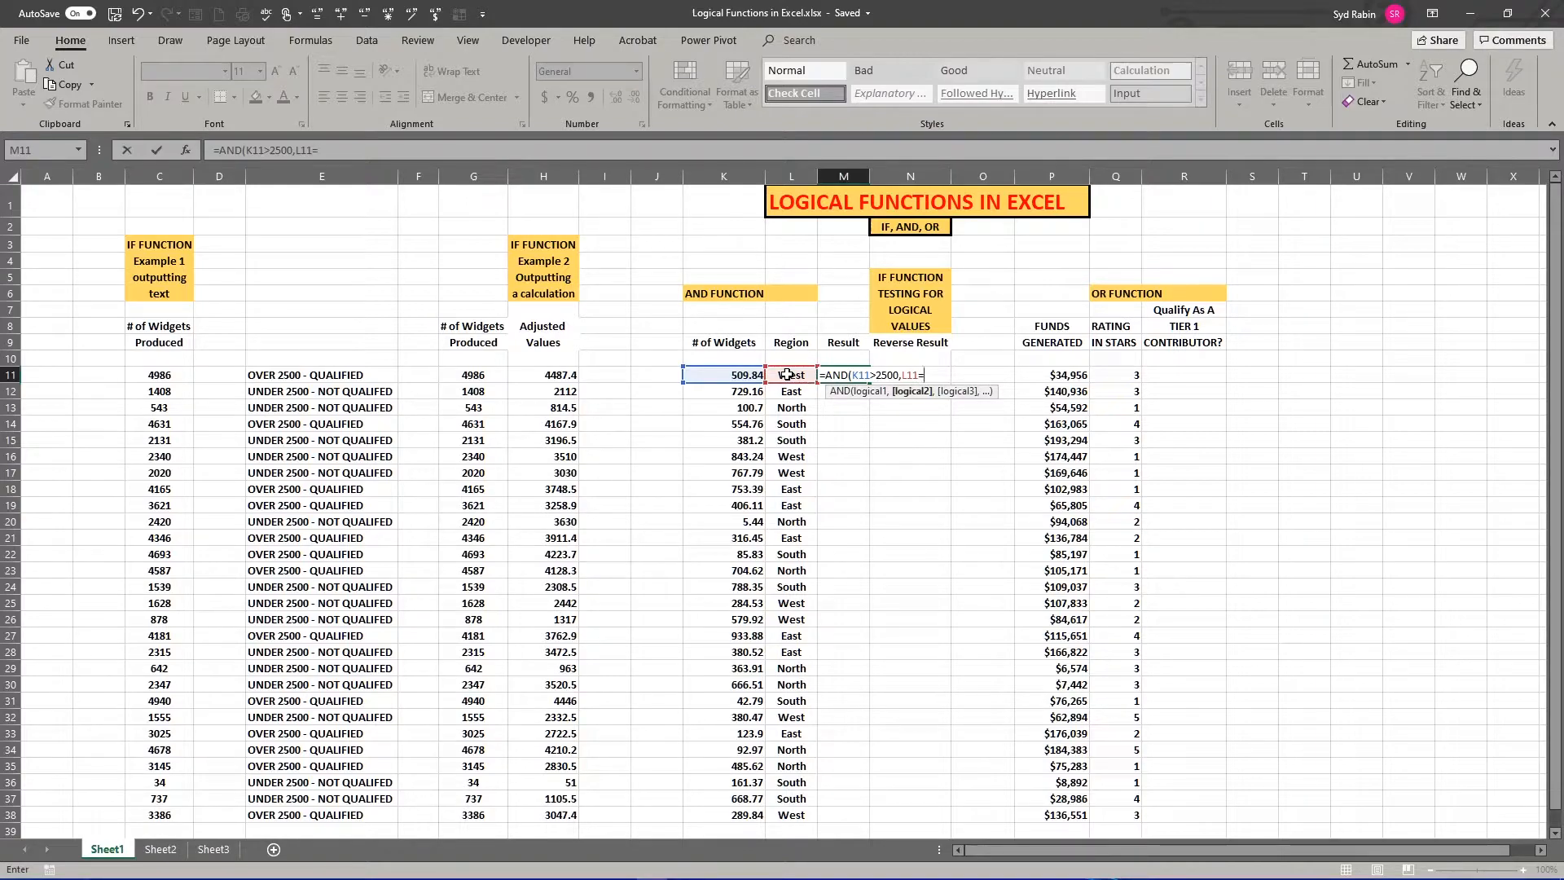
{"action": "type", "text": "\"wE"}
{"action": "type", "text": "Wes"}
{"action": "type", "text": "t\")"}
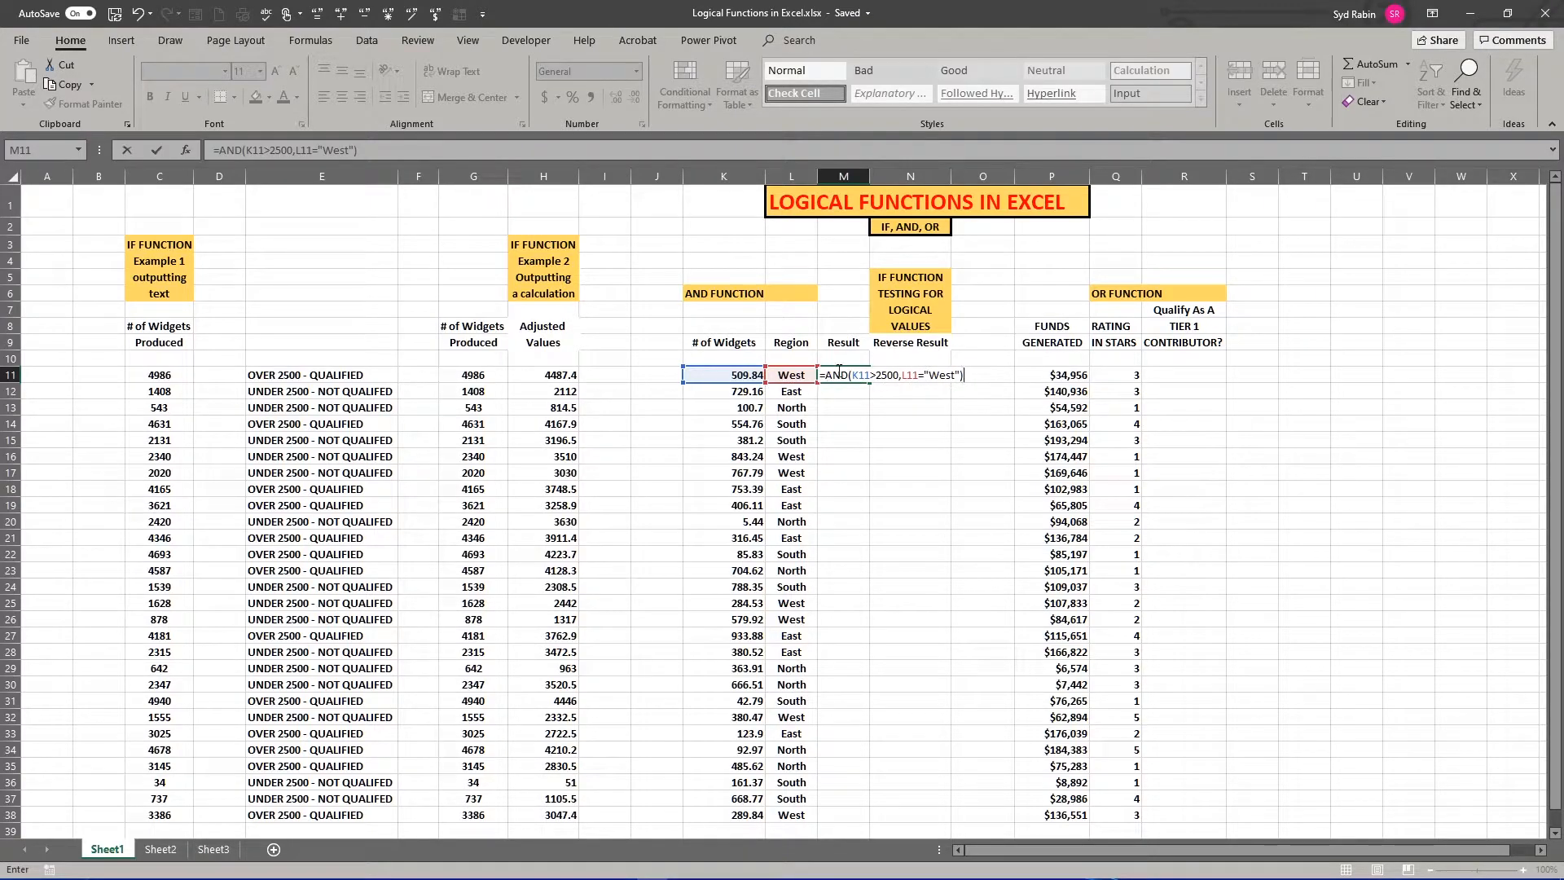
{"action": "left_click", "coordinate": [841, 390]}
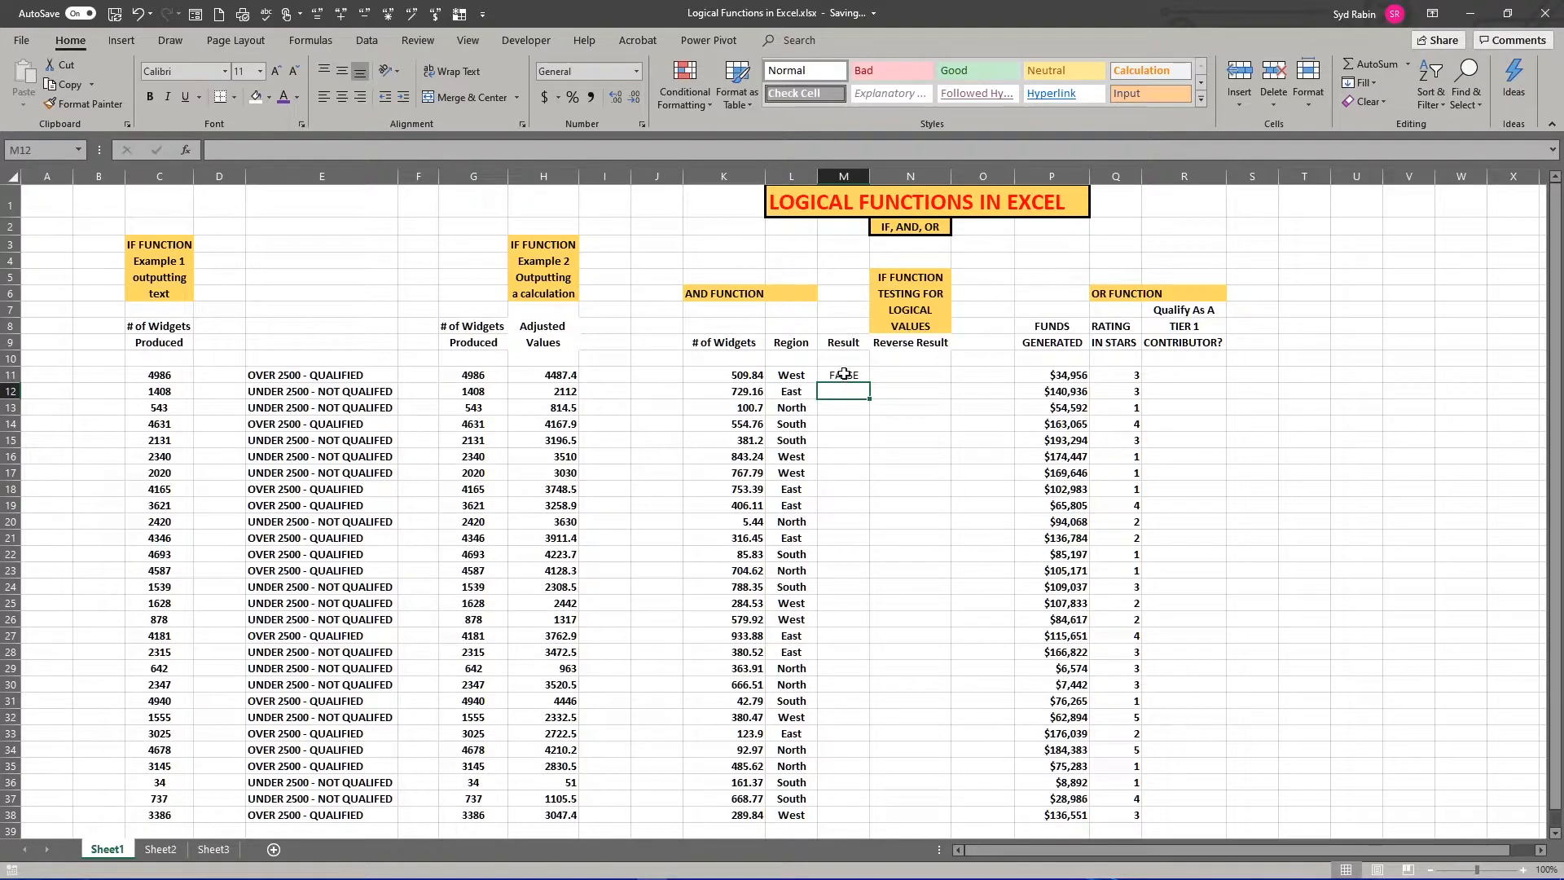
{"action": "left_click", "coordinate": [847, 375]}
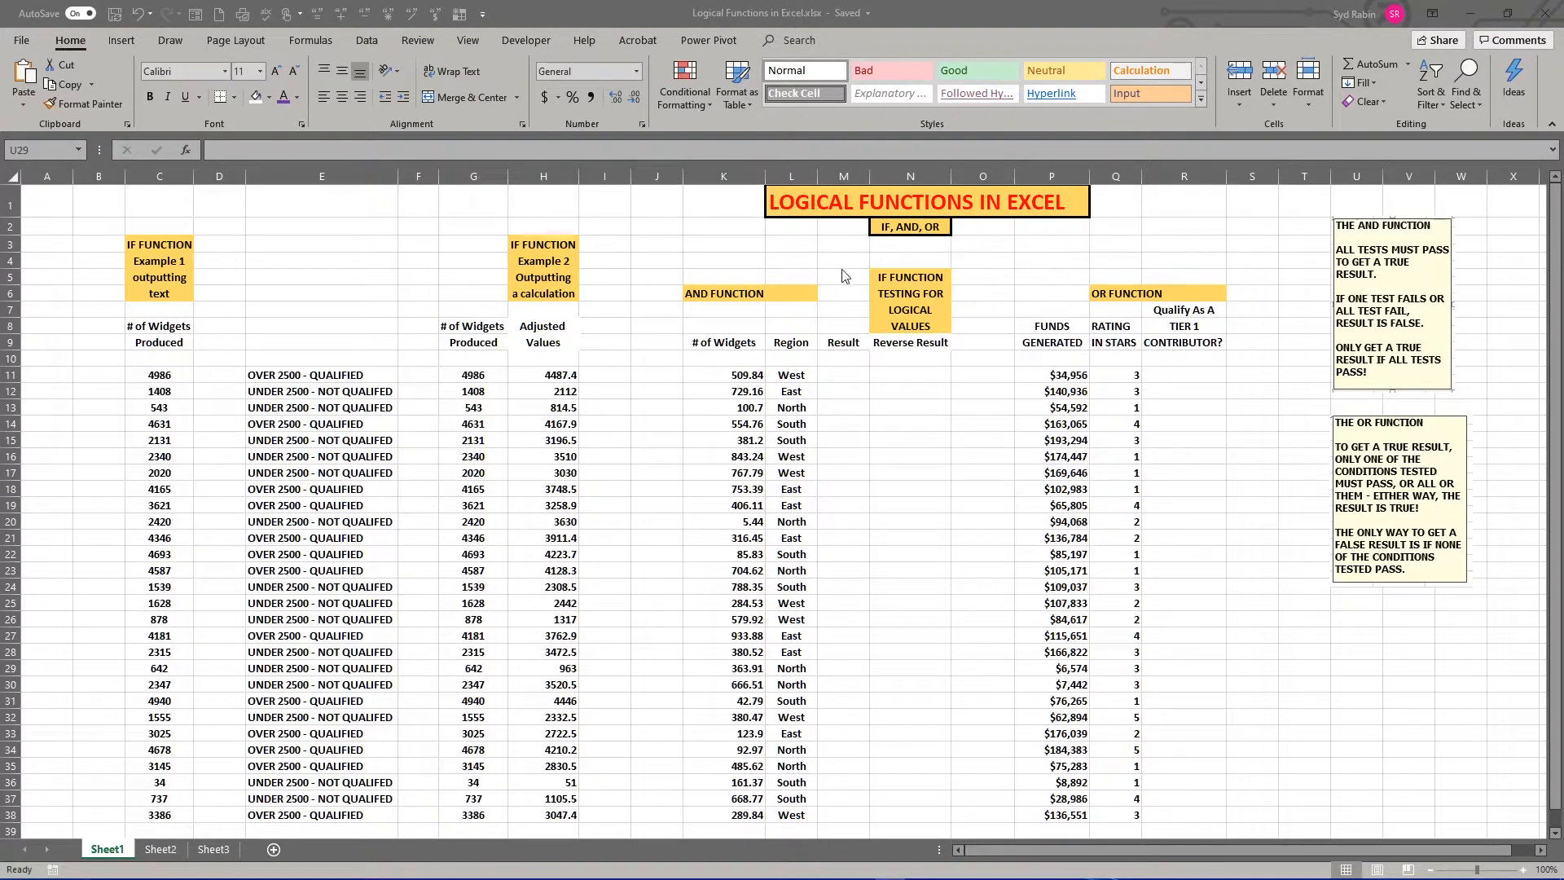
Review the AND function example: the Result column, the widget counts in K11:K38 and the regions in L11:L38.
{"action": "left_click", "coordinate": [721, 291]}
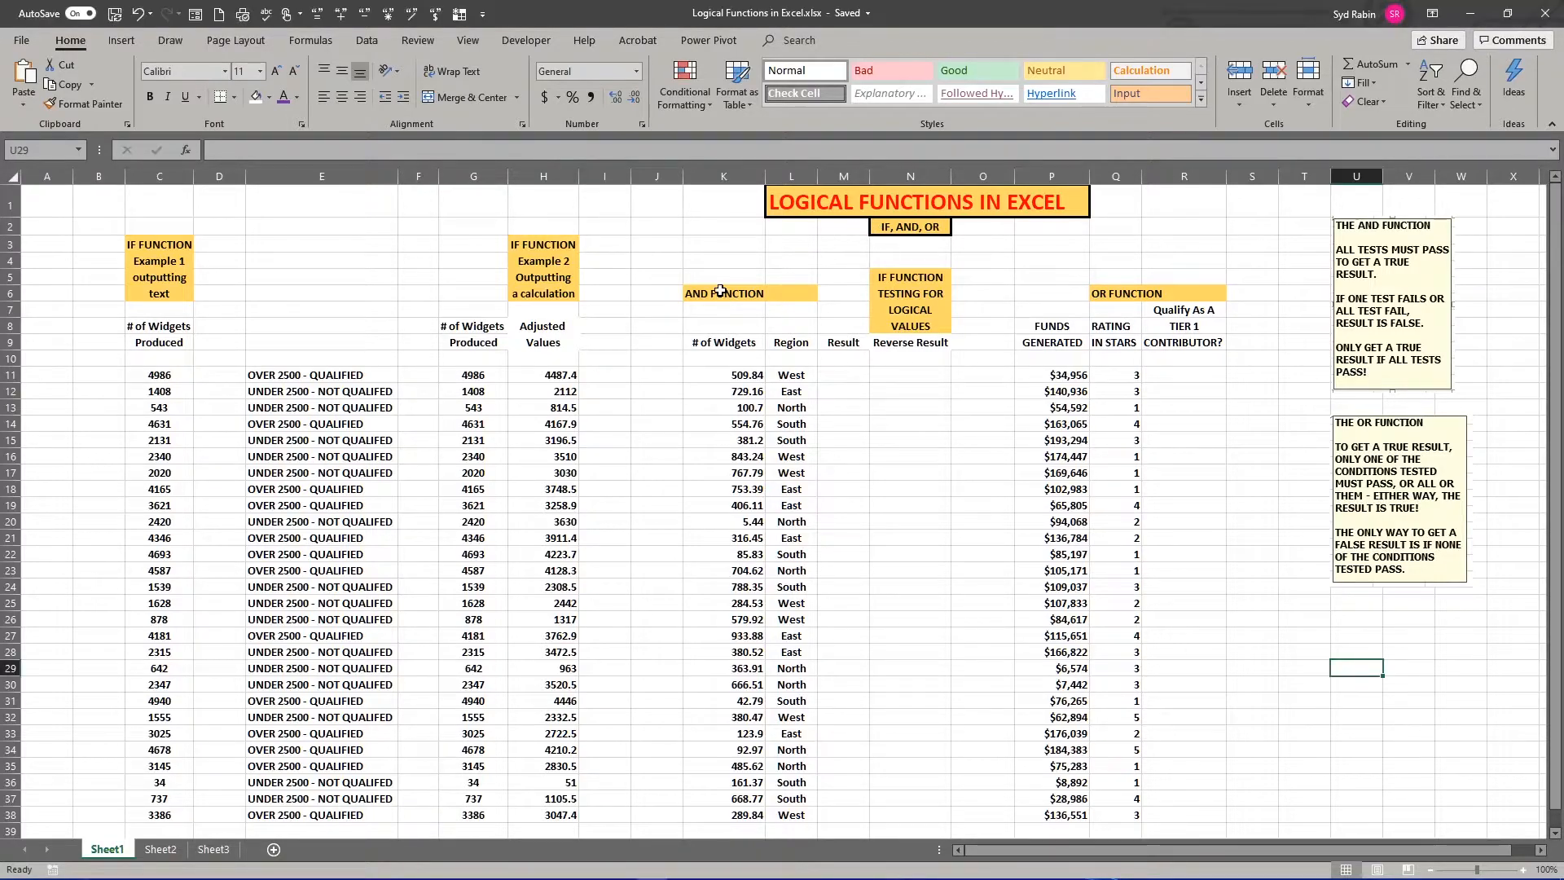
{"action": "left_click", "coordinate": [720, 291]}
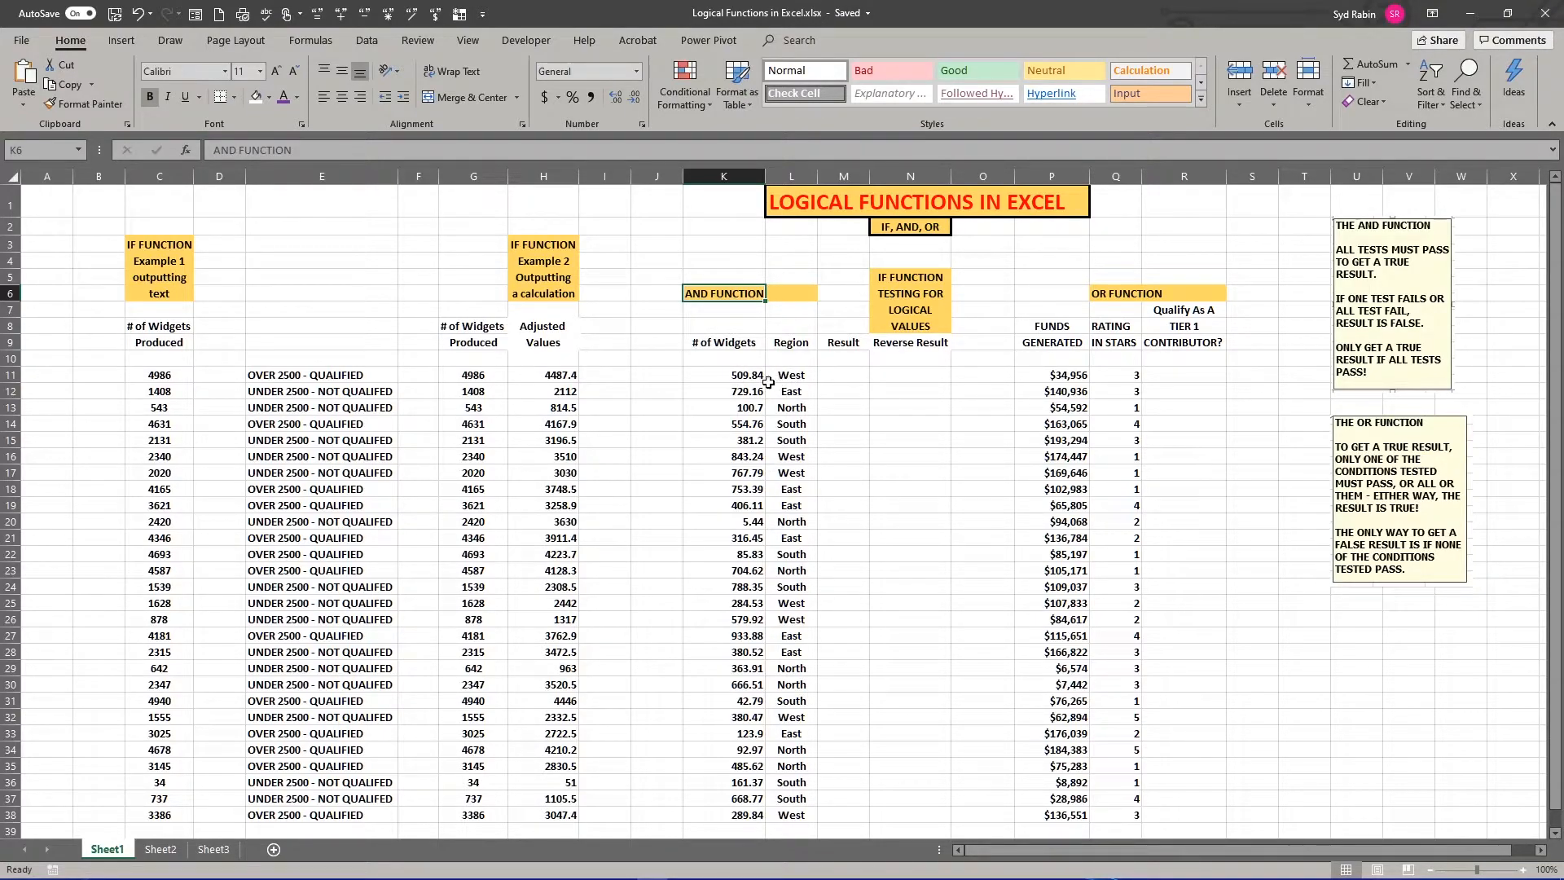
{"action": "left_click", "coordinate": [842, 341]}
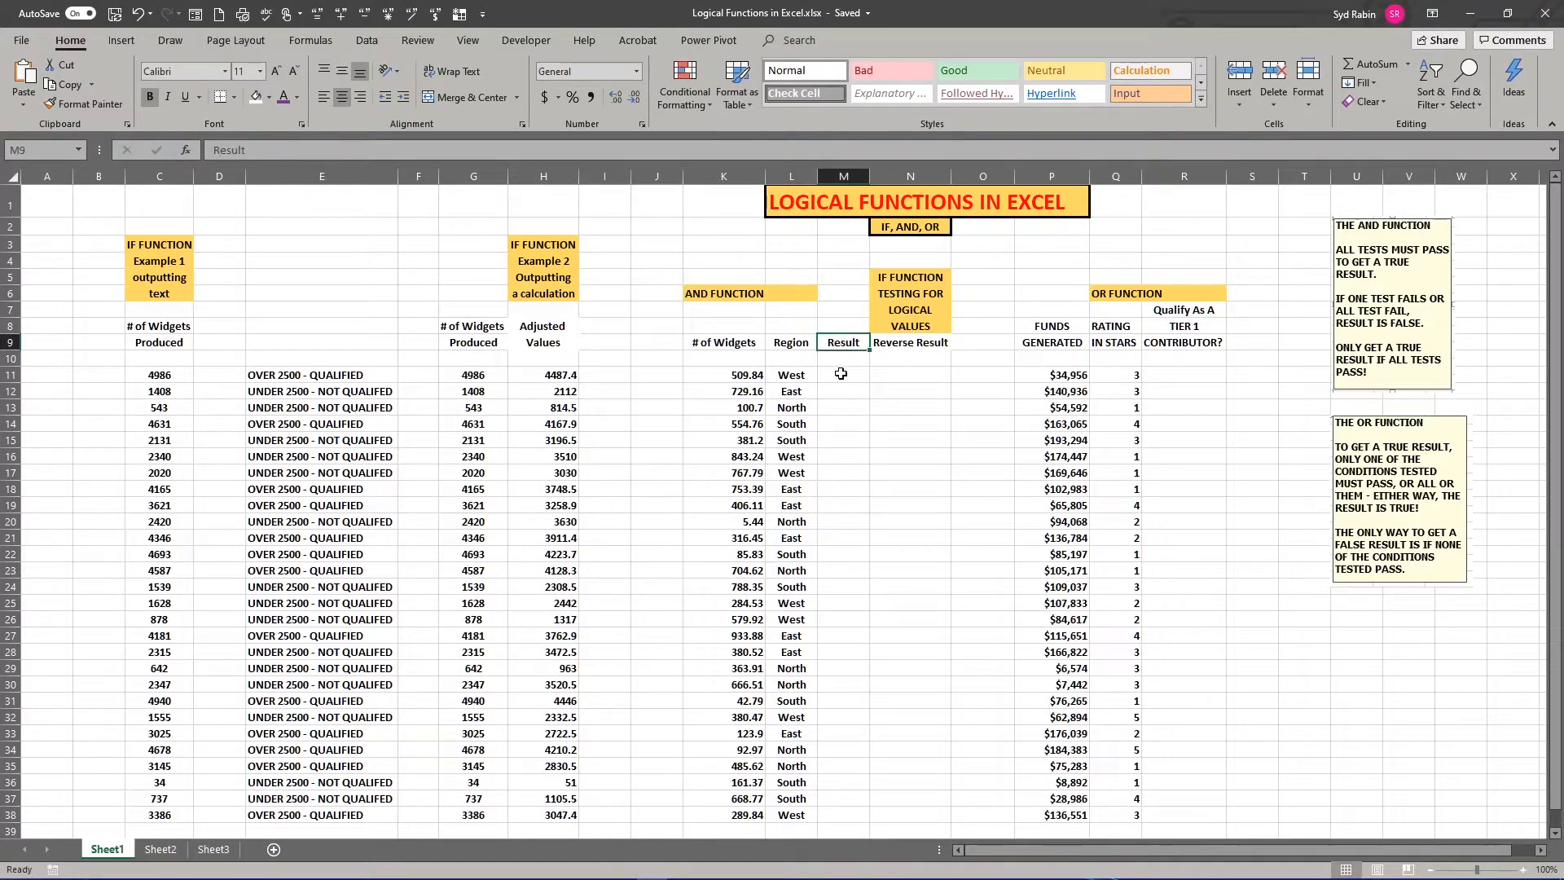
{"action": "left_click", "coordinate": [841, 373]}
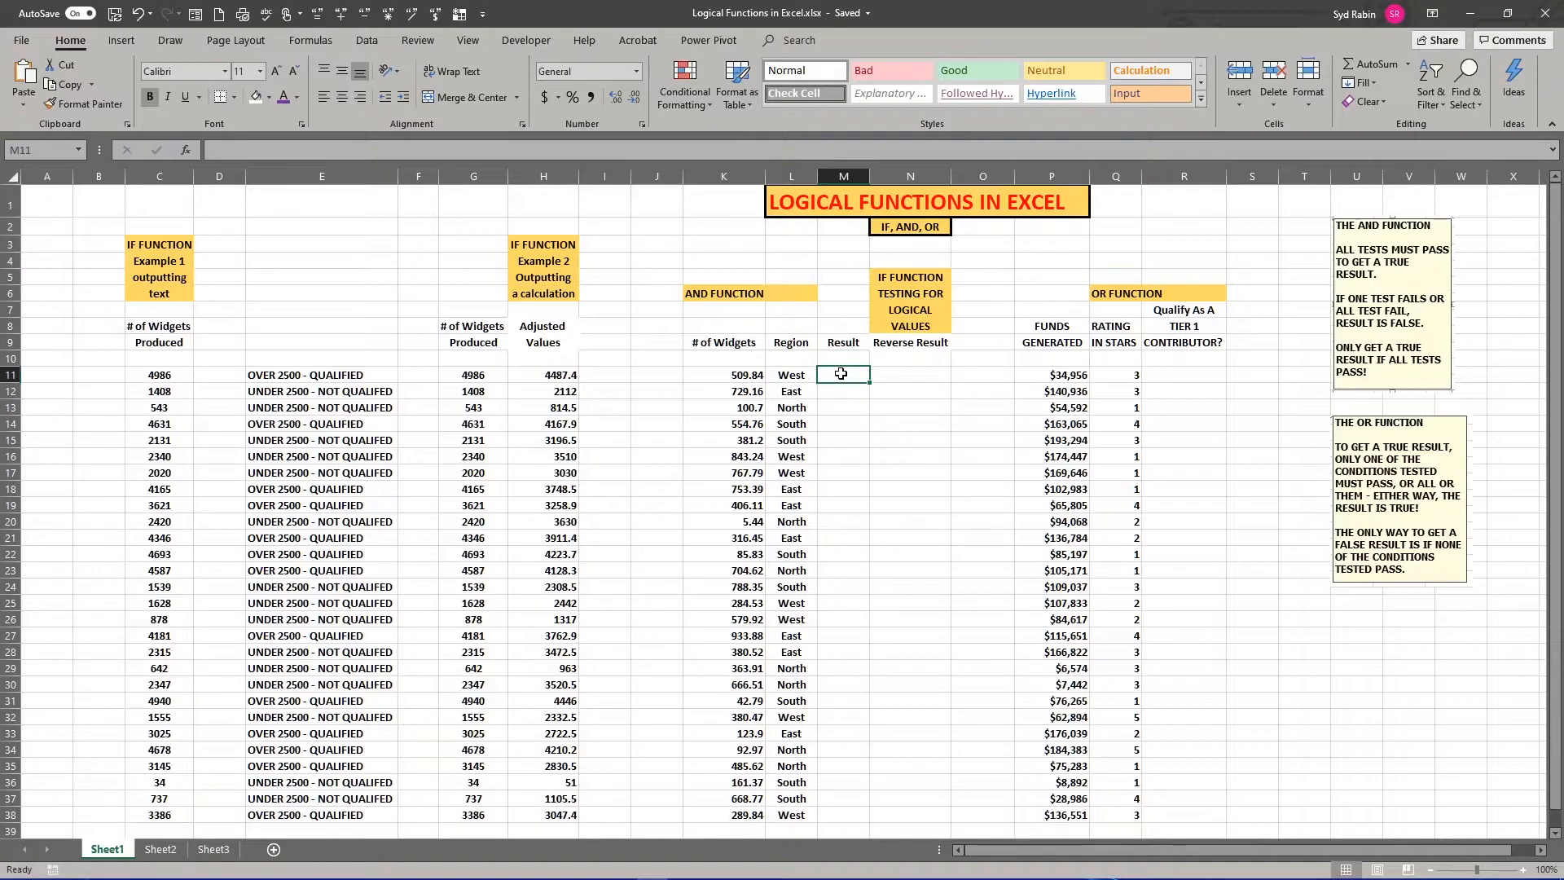
{"action": "left_click", "coordinate": [723, 374]}
{"action": "left_click_drag", "start_coordinate": [723, 374], "coordinate": [750, 813]}
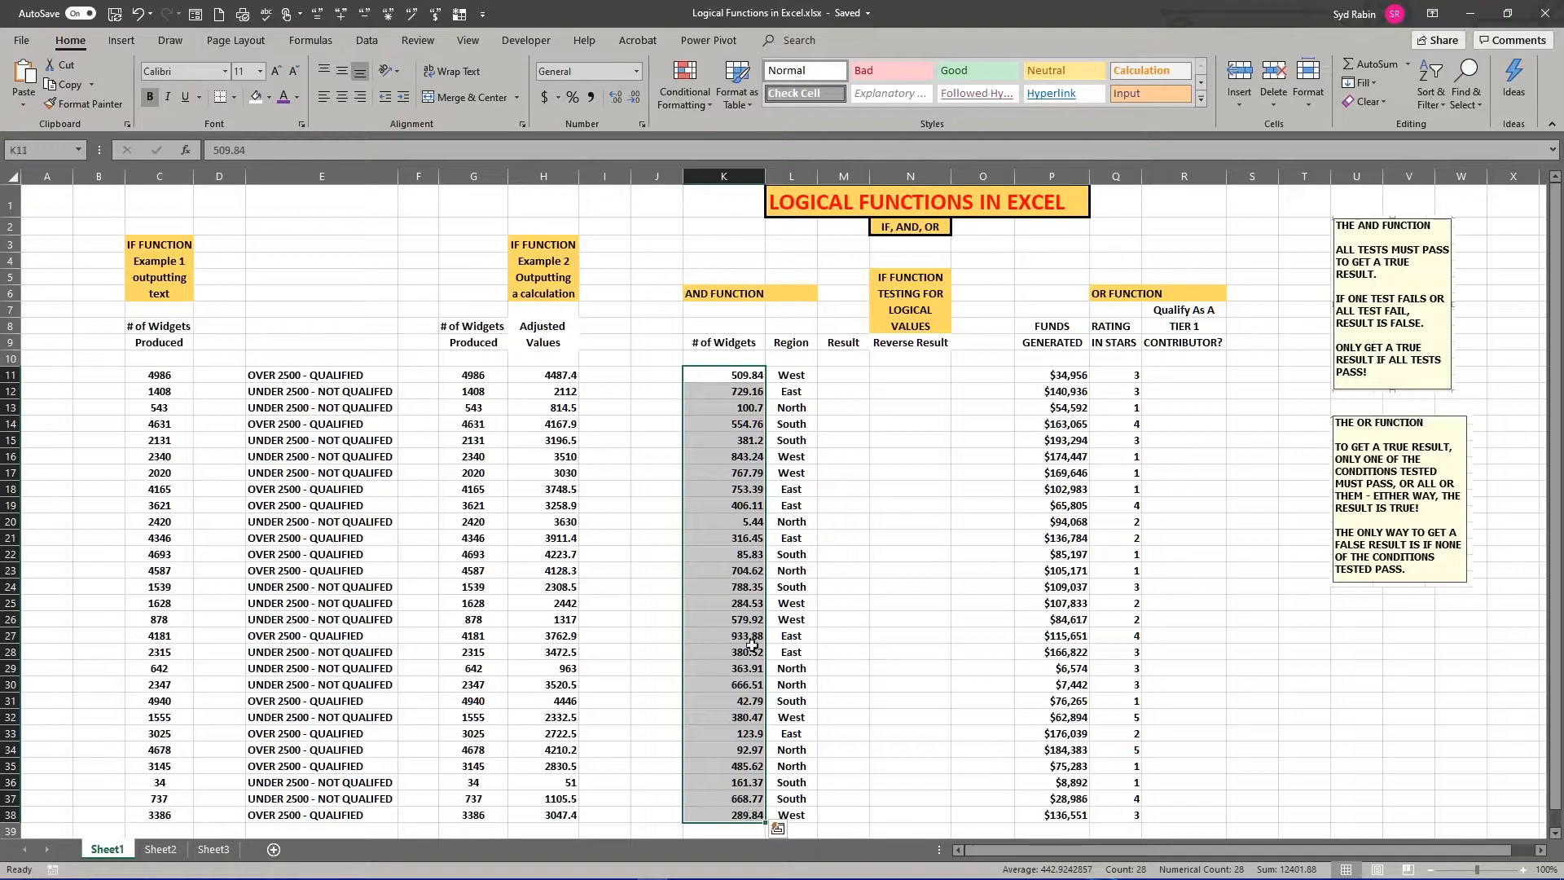
{"action": "left_click_drag", "start_coordinate": [790, 374], "coordinate": [780, 808]}
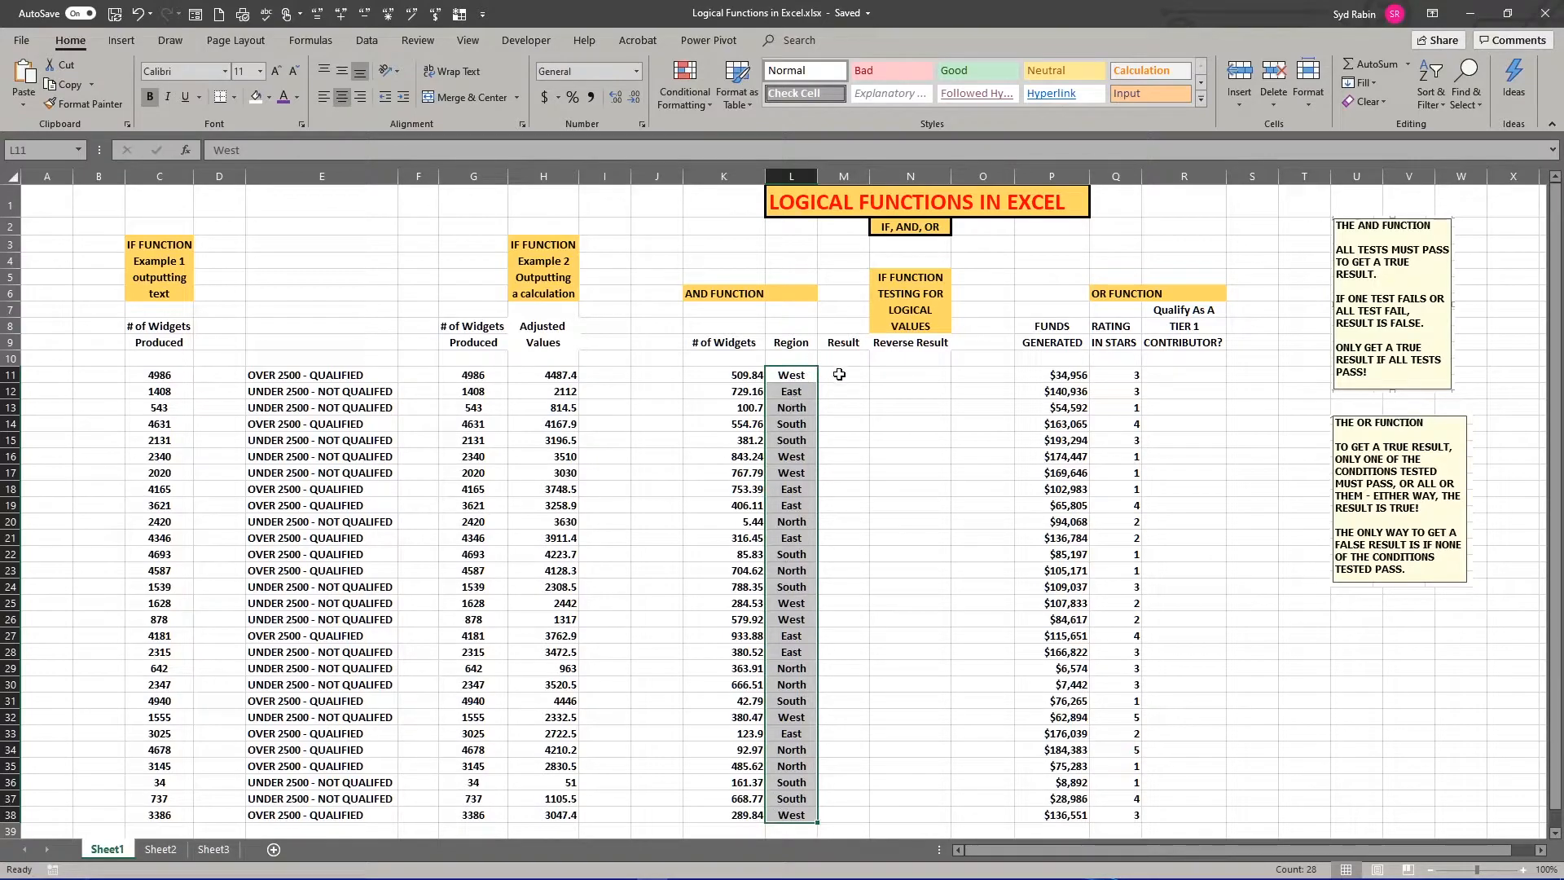
{"action": "left_click", "coordinate": [730, 373]}
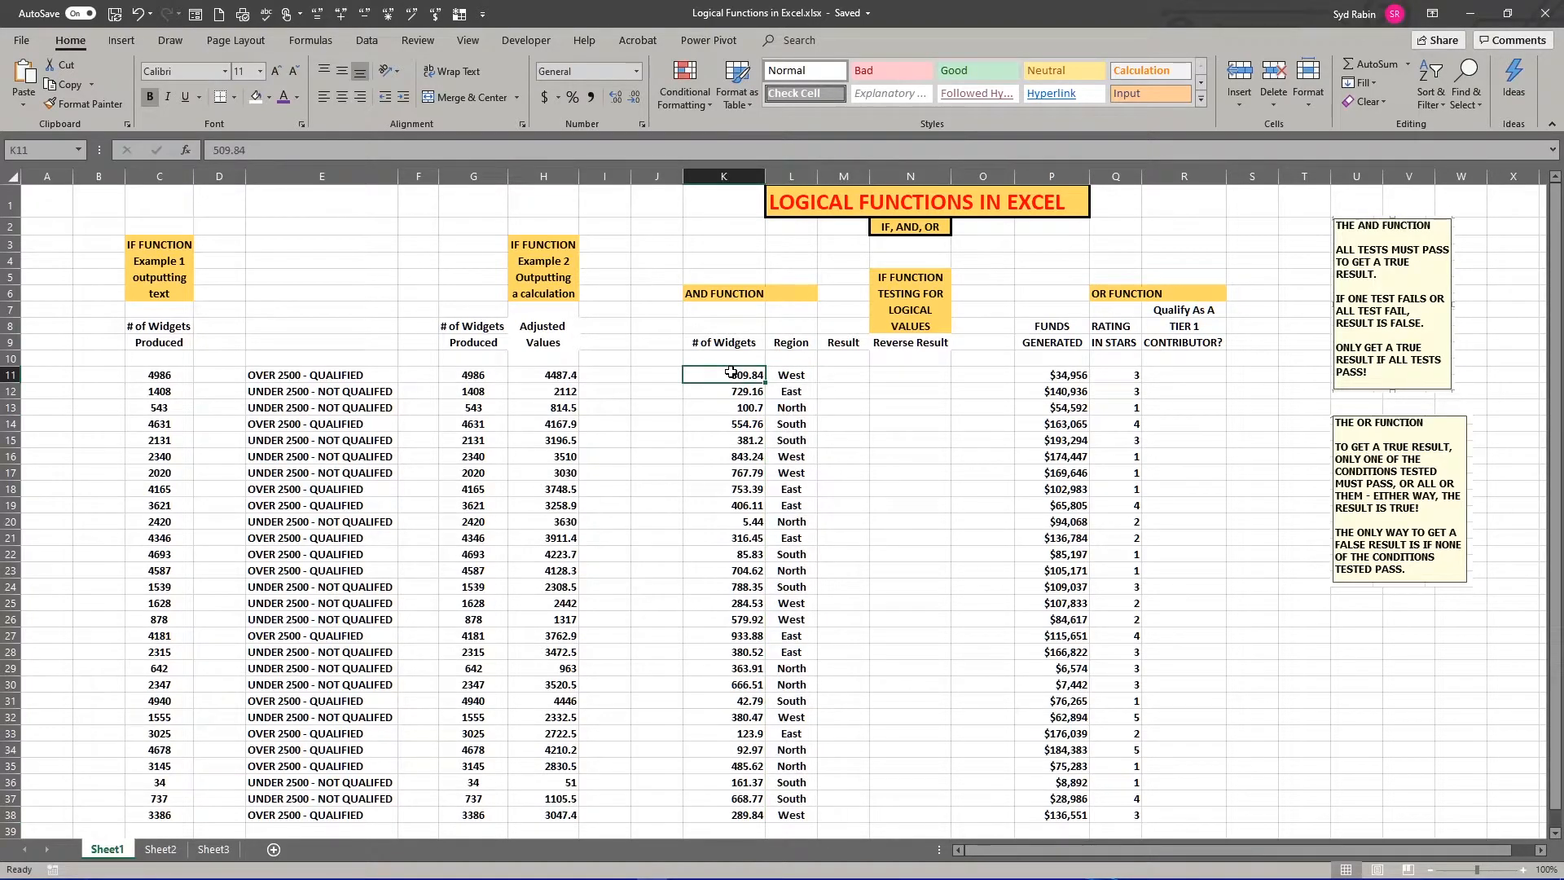
{"action": "left_click", "coordinate": [789, 375]}
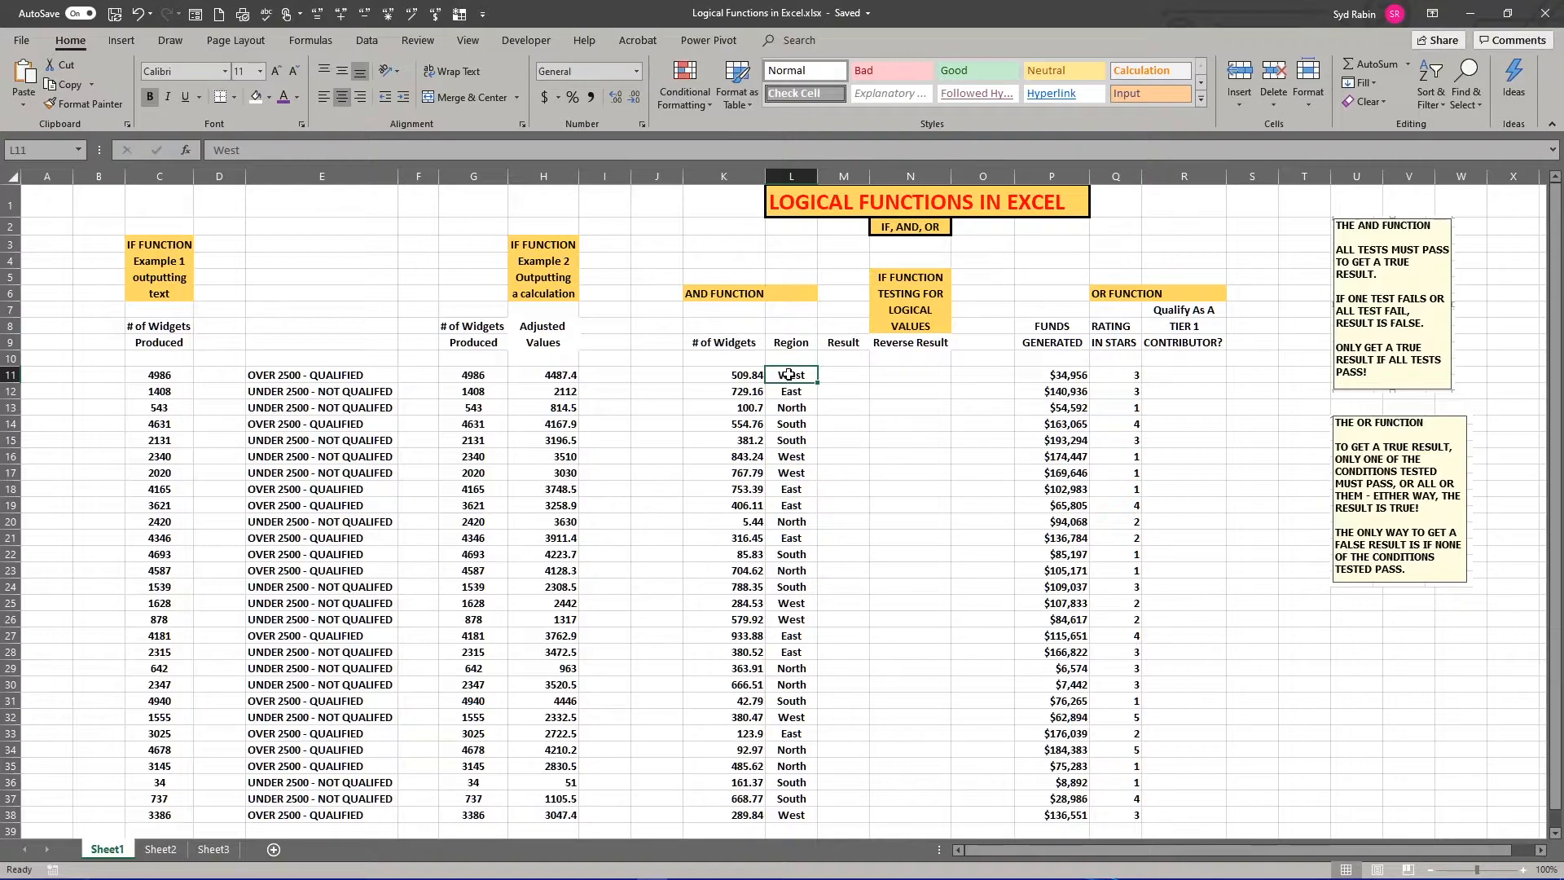
Begin an AND formula in M11 with K11>500 as the first condition.
{"action": "left_click", "coordinate": [837, 375]}
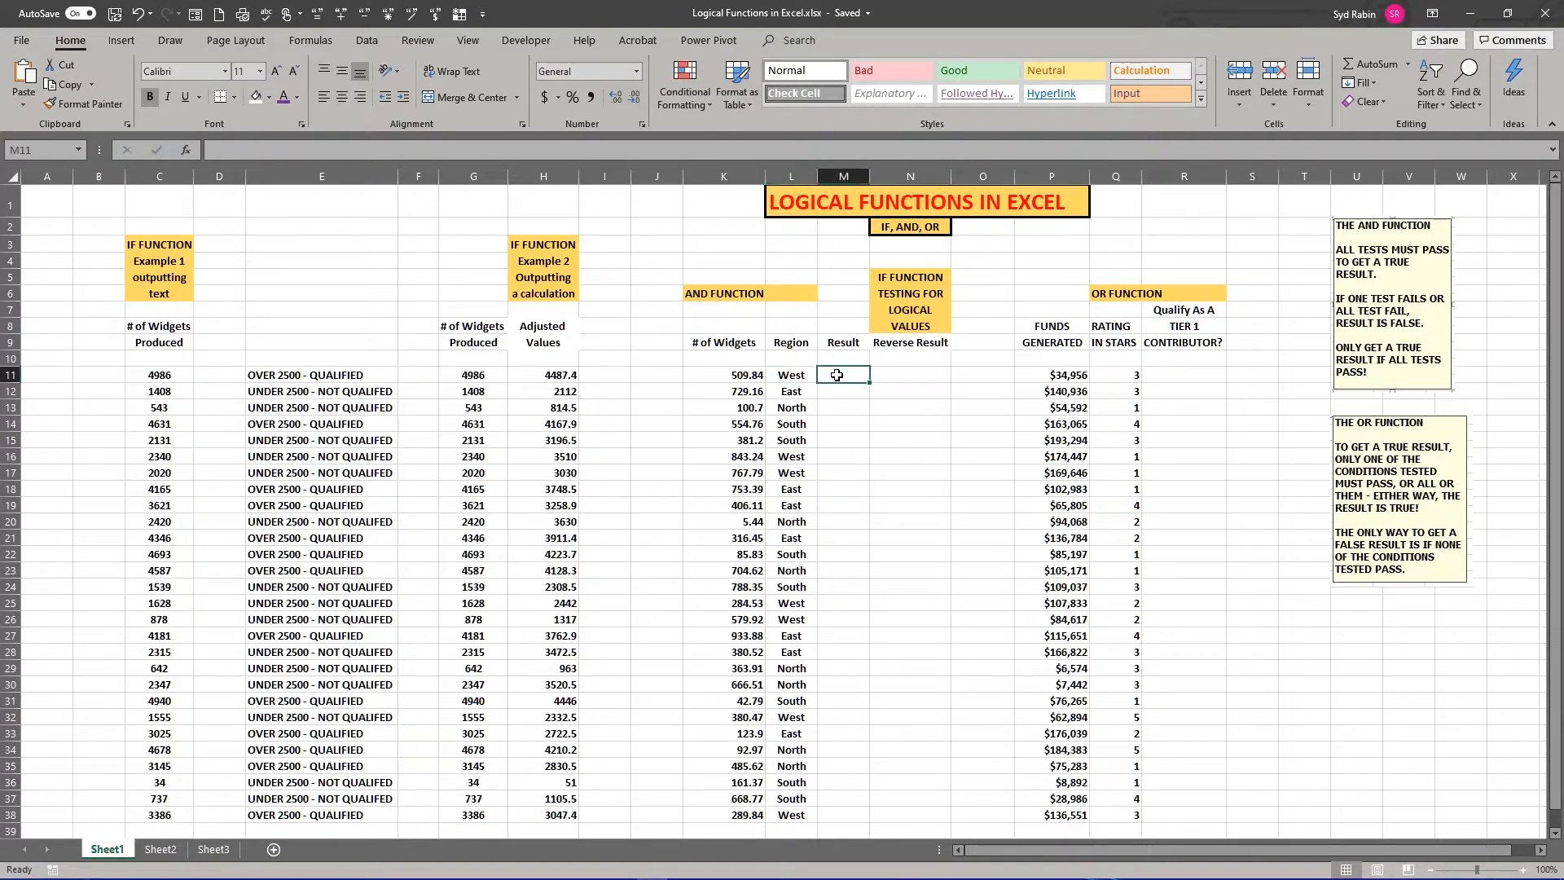
{"action": "type", "text": "=AND"}
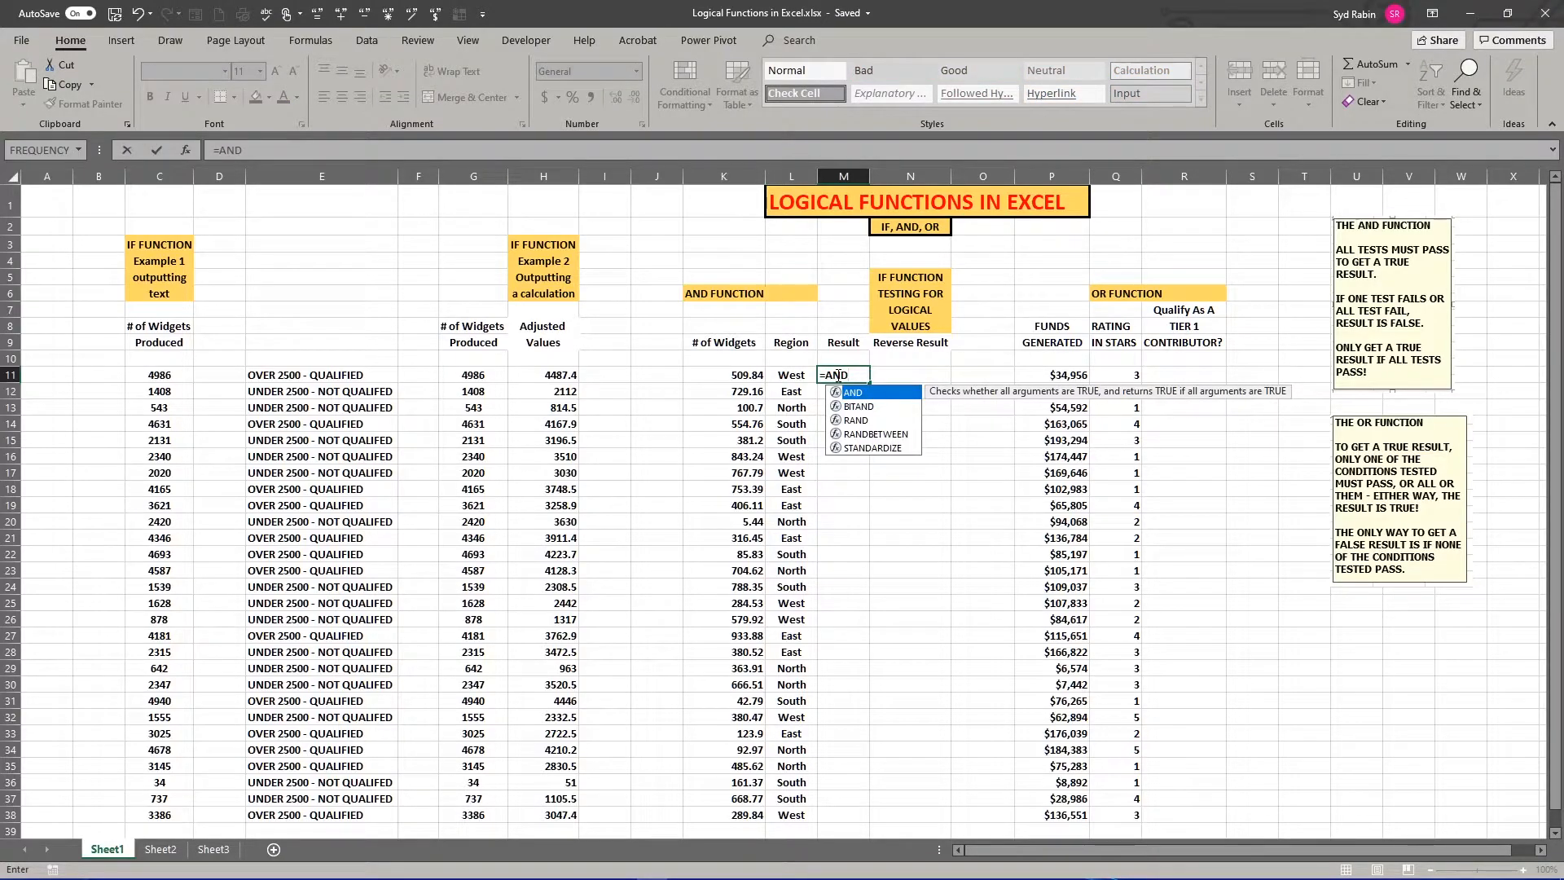
{"action": "double_click", "coordinate": [844, 393]}
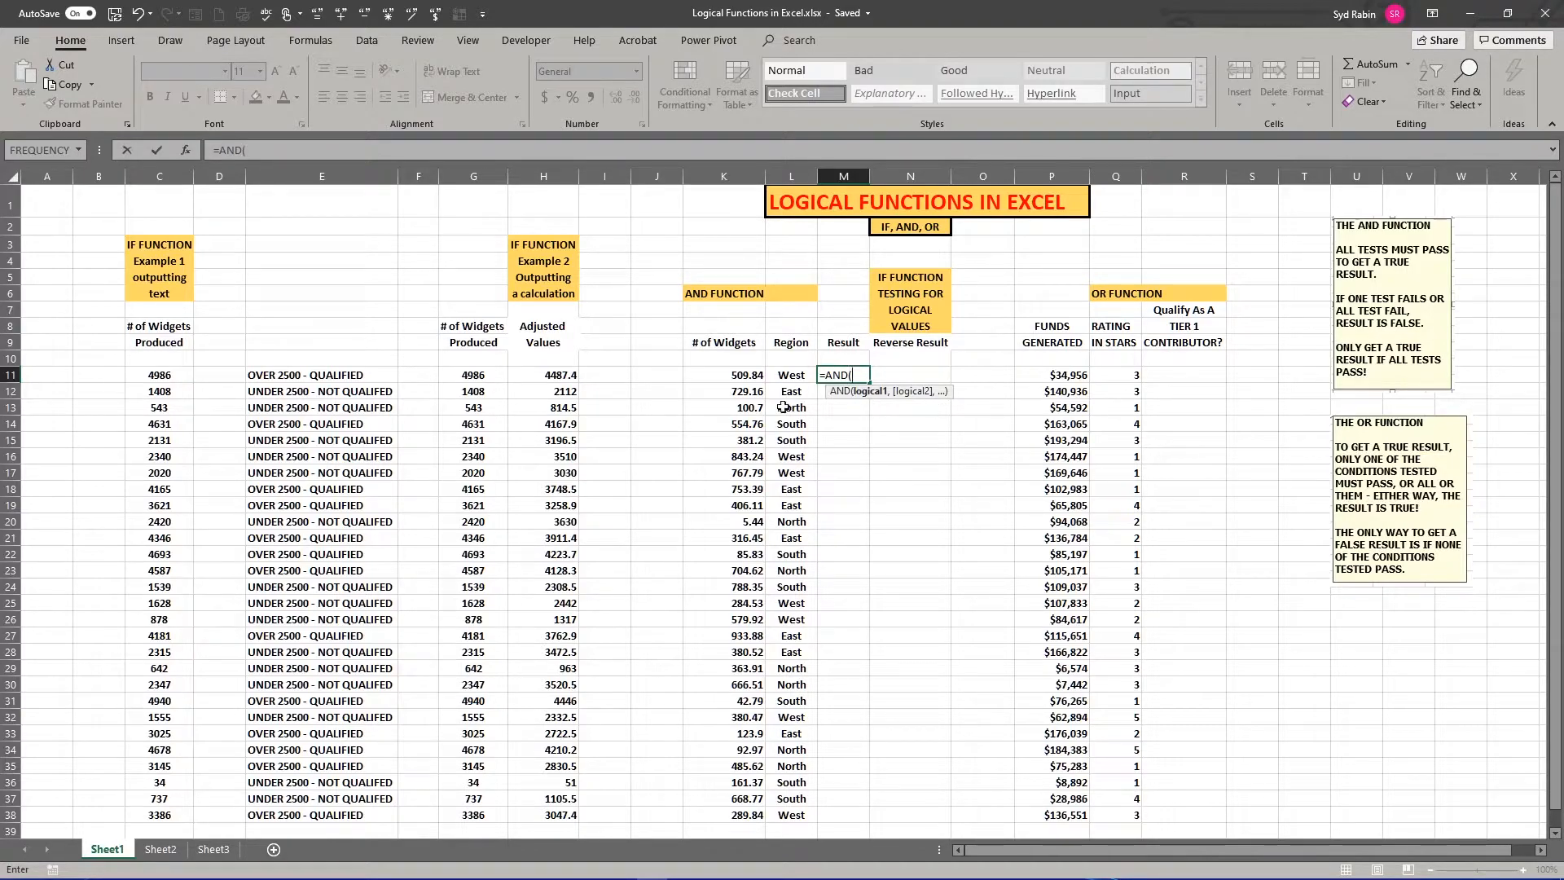
{"action": "left_click", "coordinate": [711, 374]}
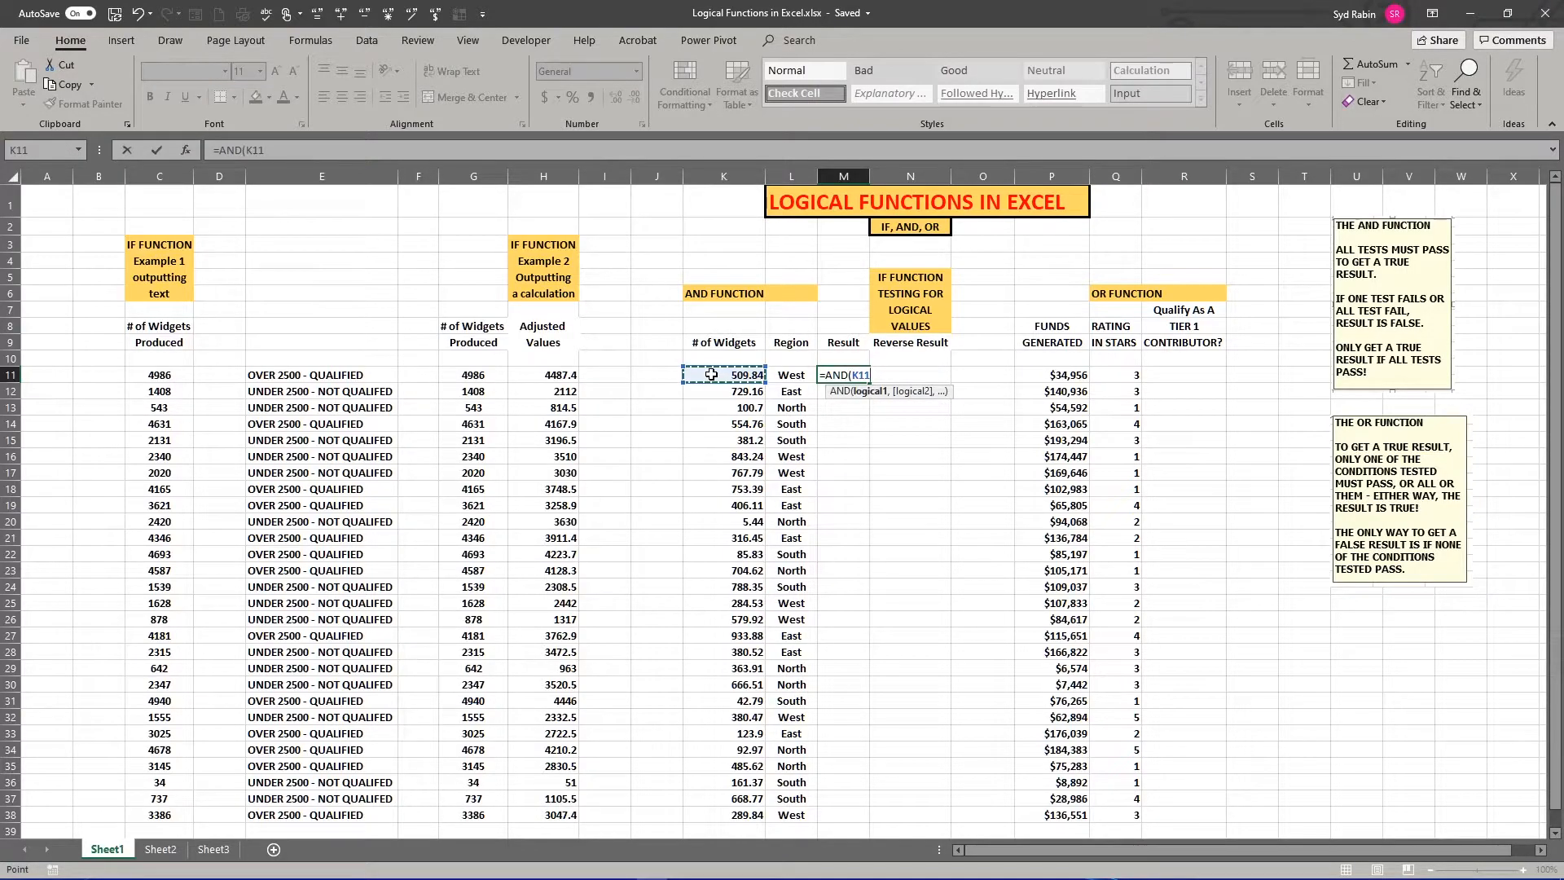
{"action": "type", "text": ">500,"}
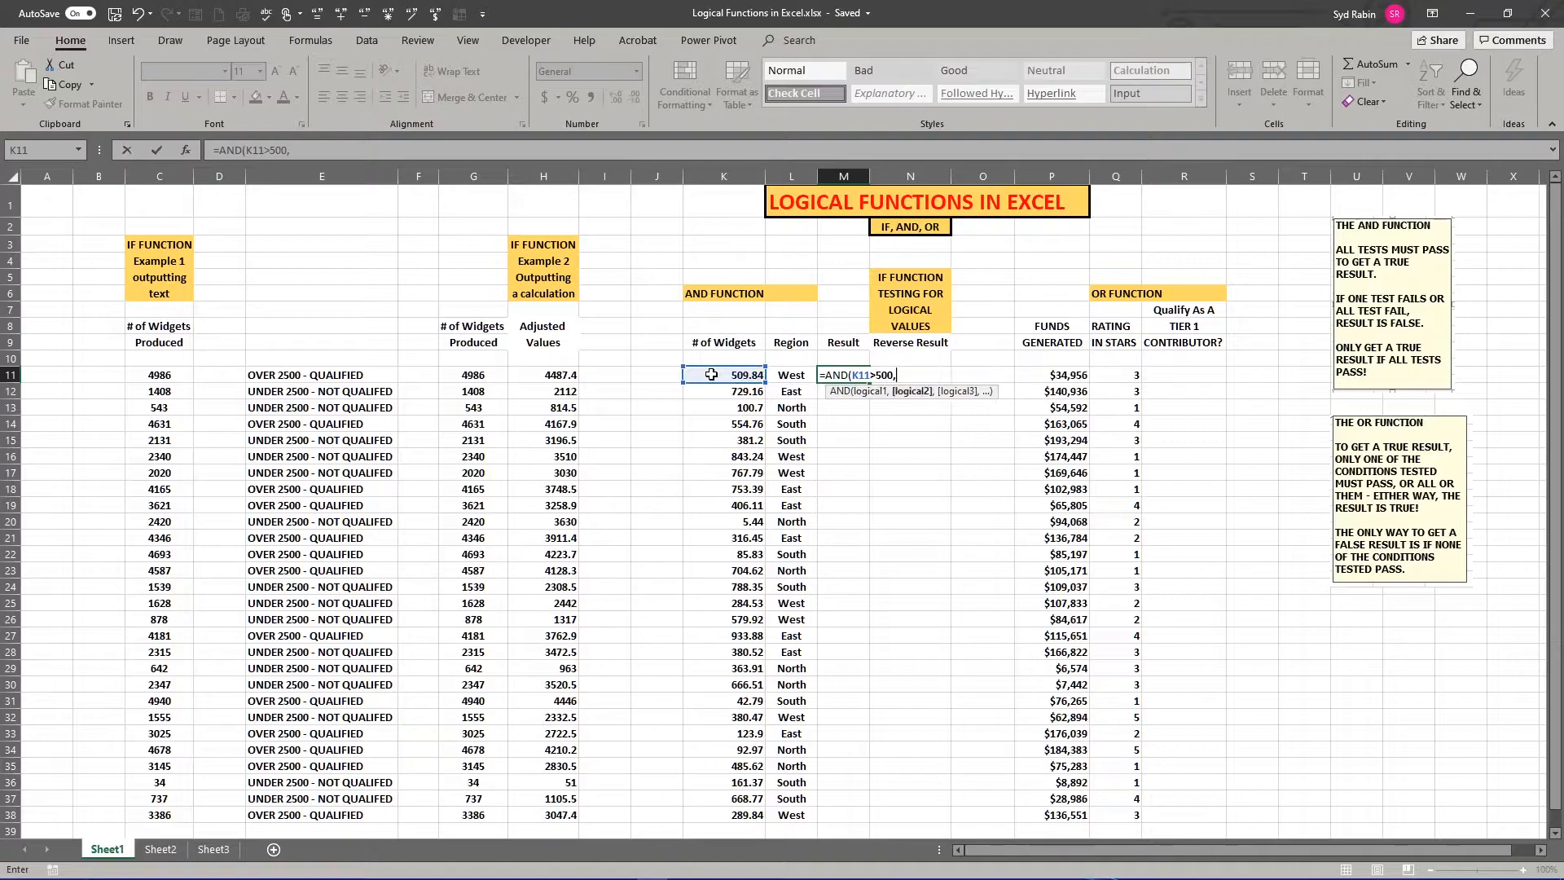
Add L11="West" as the second condition of the AND formula in M11 and enter the formula.
{"action": "left_click", "coordinate": [784, 376]}
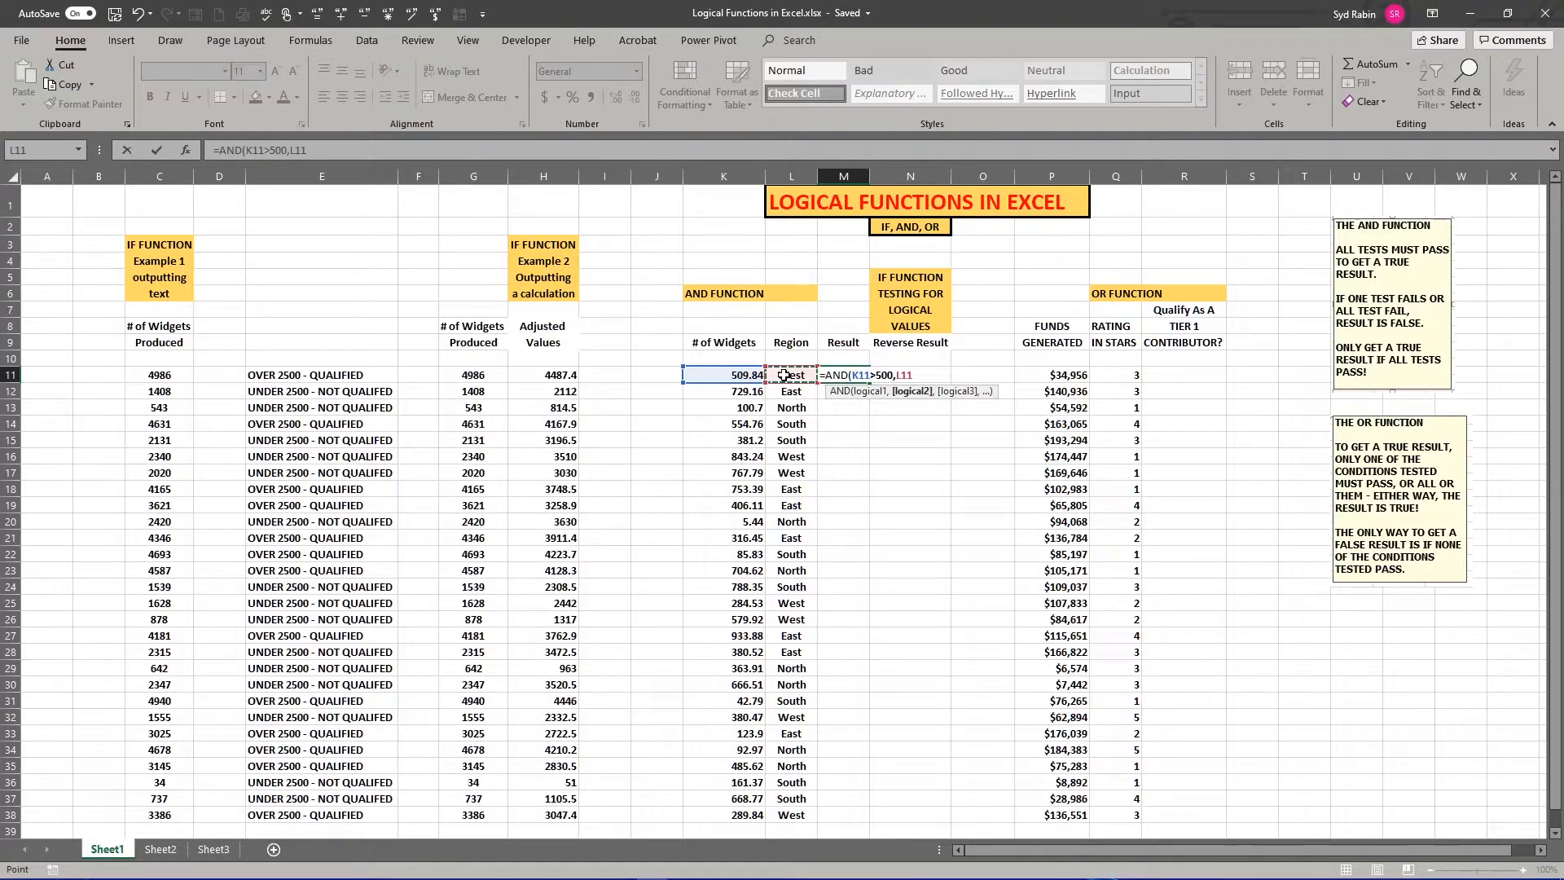
{"action": "type", "text": "="}
{"action": "type", "text": "\"West\""}
{"action": "key", "text": "Return"}
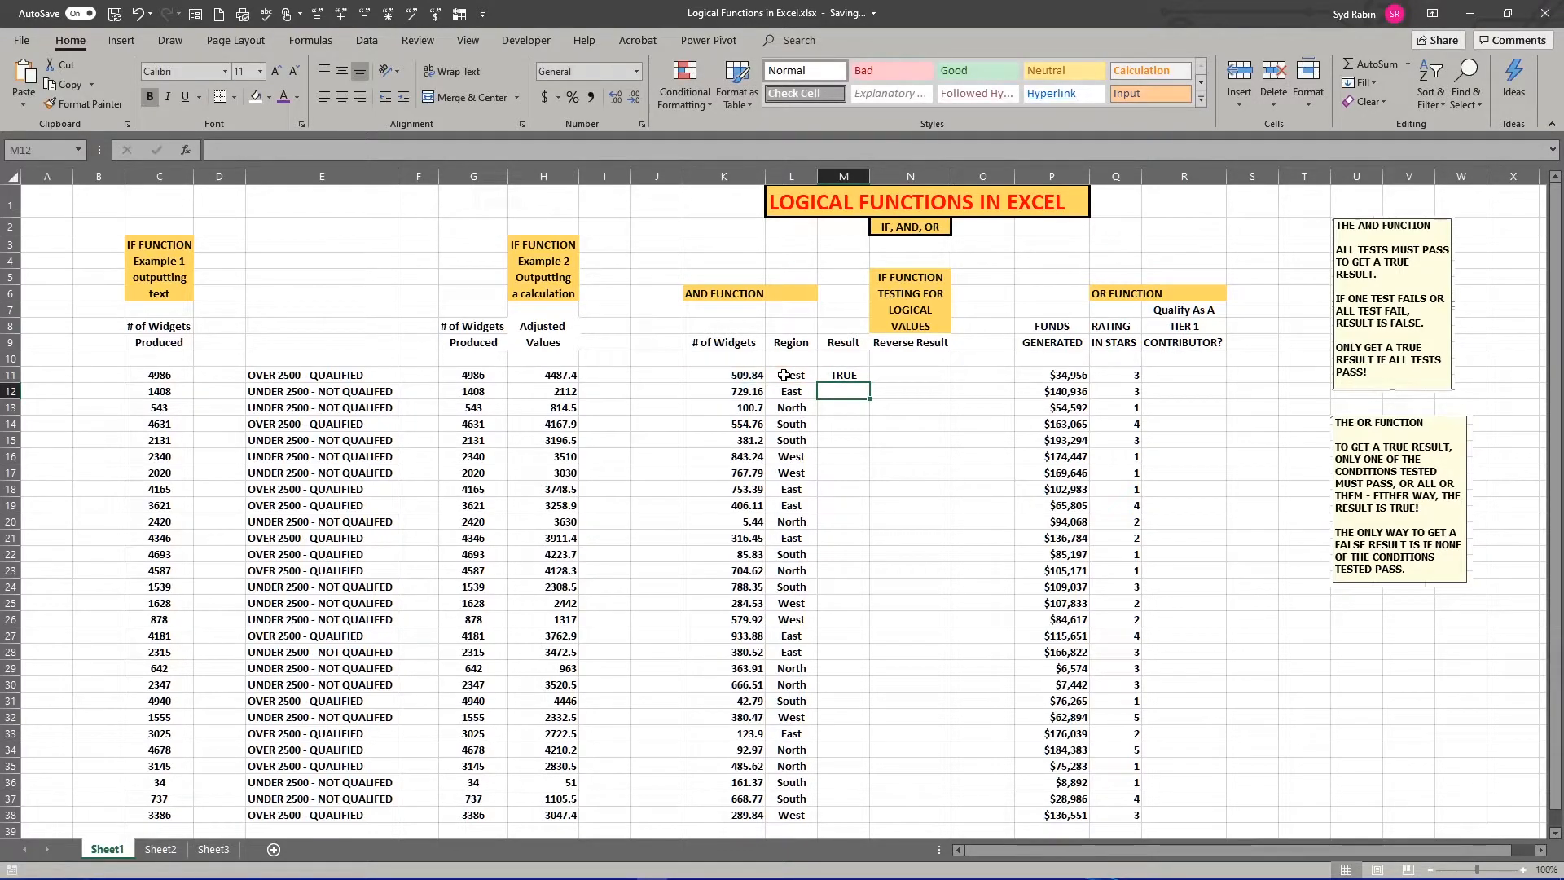
Check M11 against the values in K11 and L11, and fill the AND formula down through M38.
{"action": "left_click", "coordinate": [831, 377]}
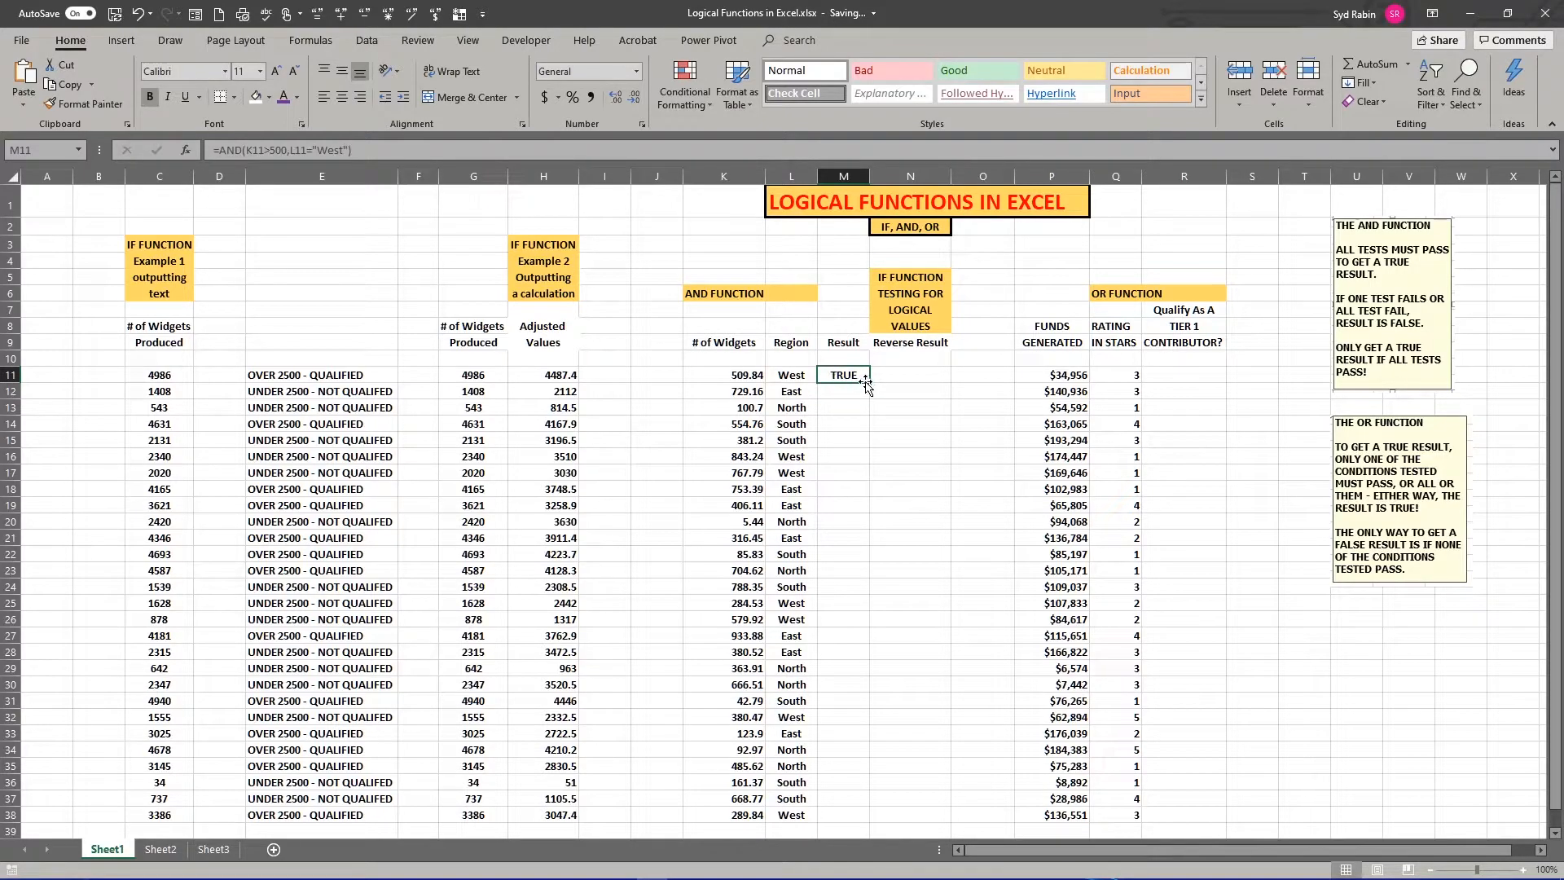
{"action": "left_click", "coordinate": [733, 373]}
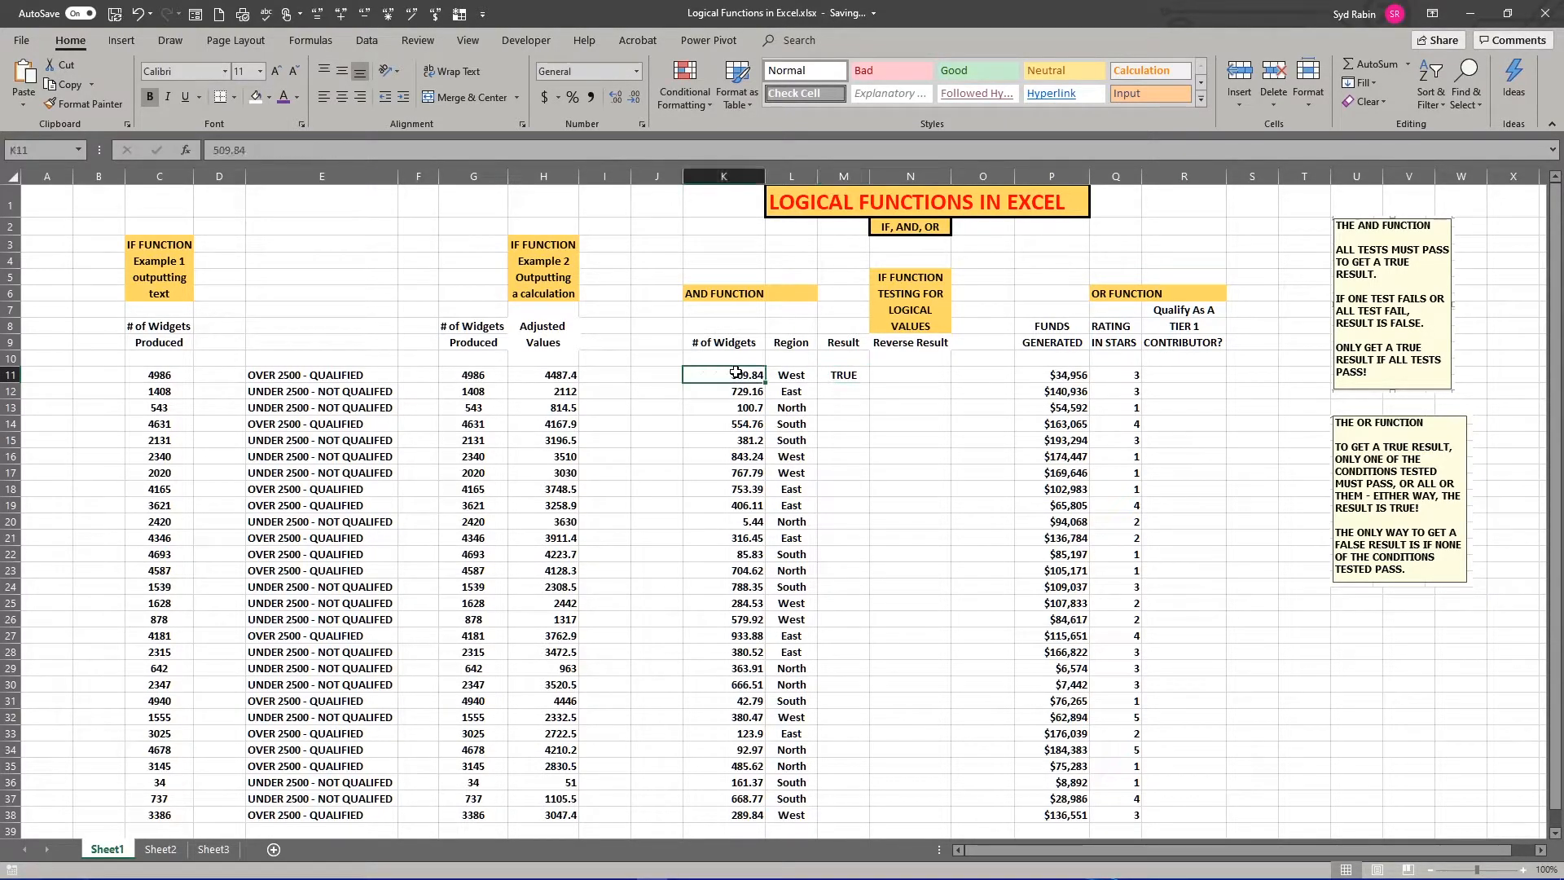
{"action": "left_click", "coordinate": [785, 376]}
{"action": "left_click", "coordinate": [835, 372]}
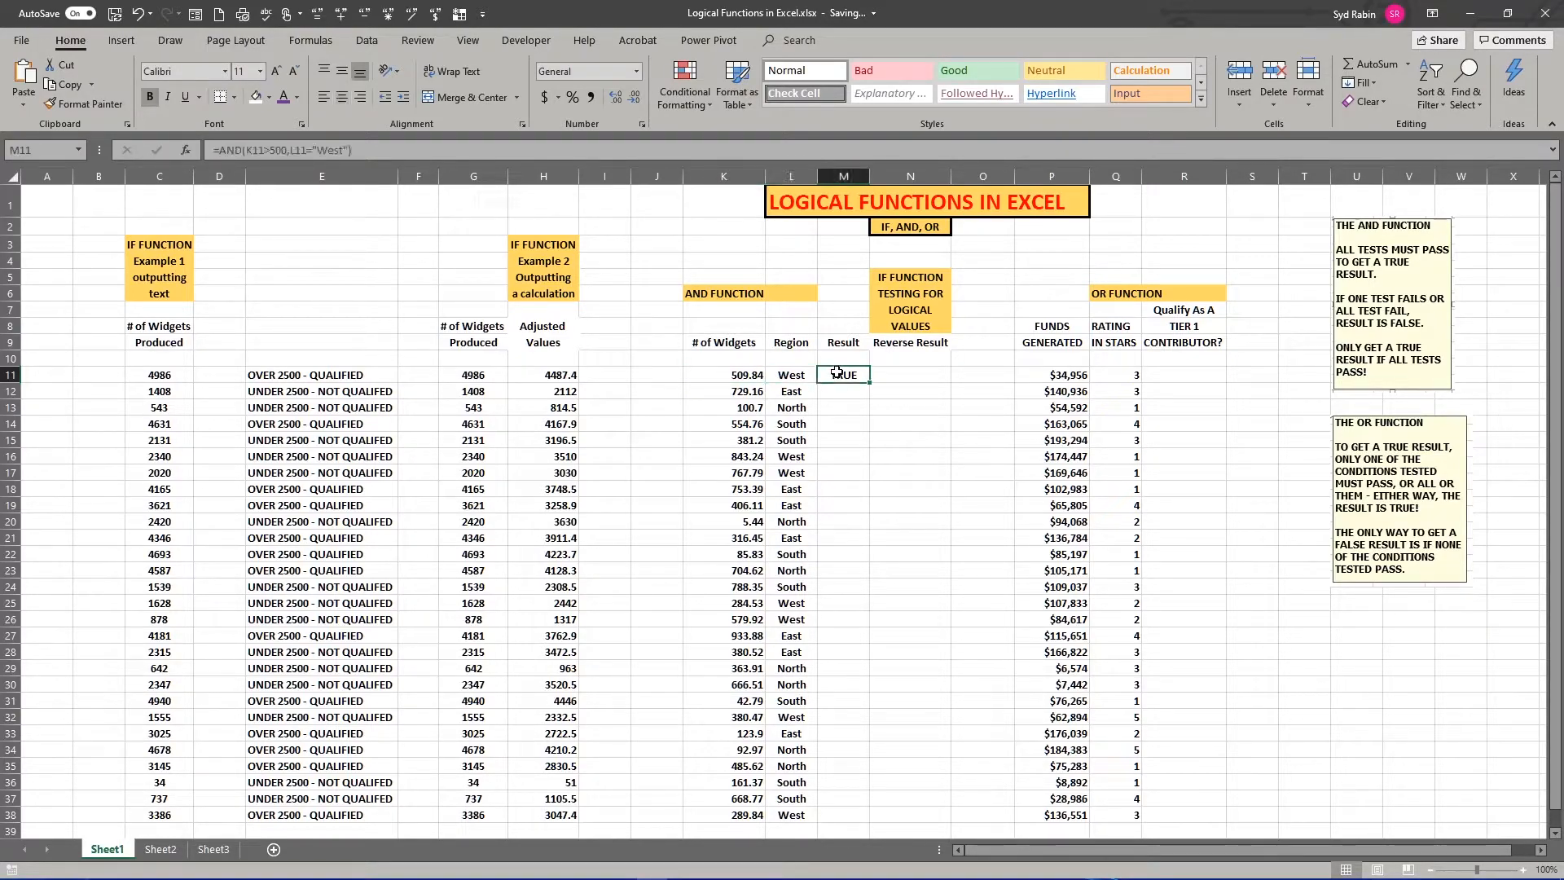
{"action": "left_click_drag", "start_coordinate": [871, 383], "coordinate": [884, 821]}
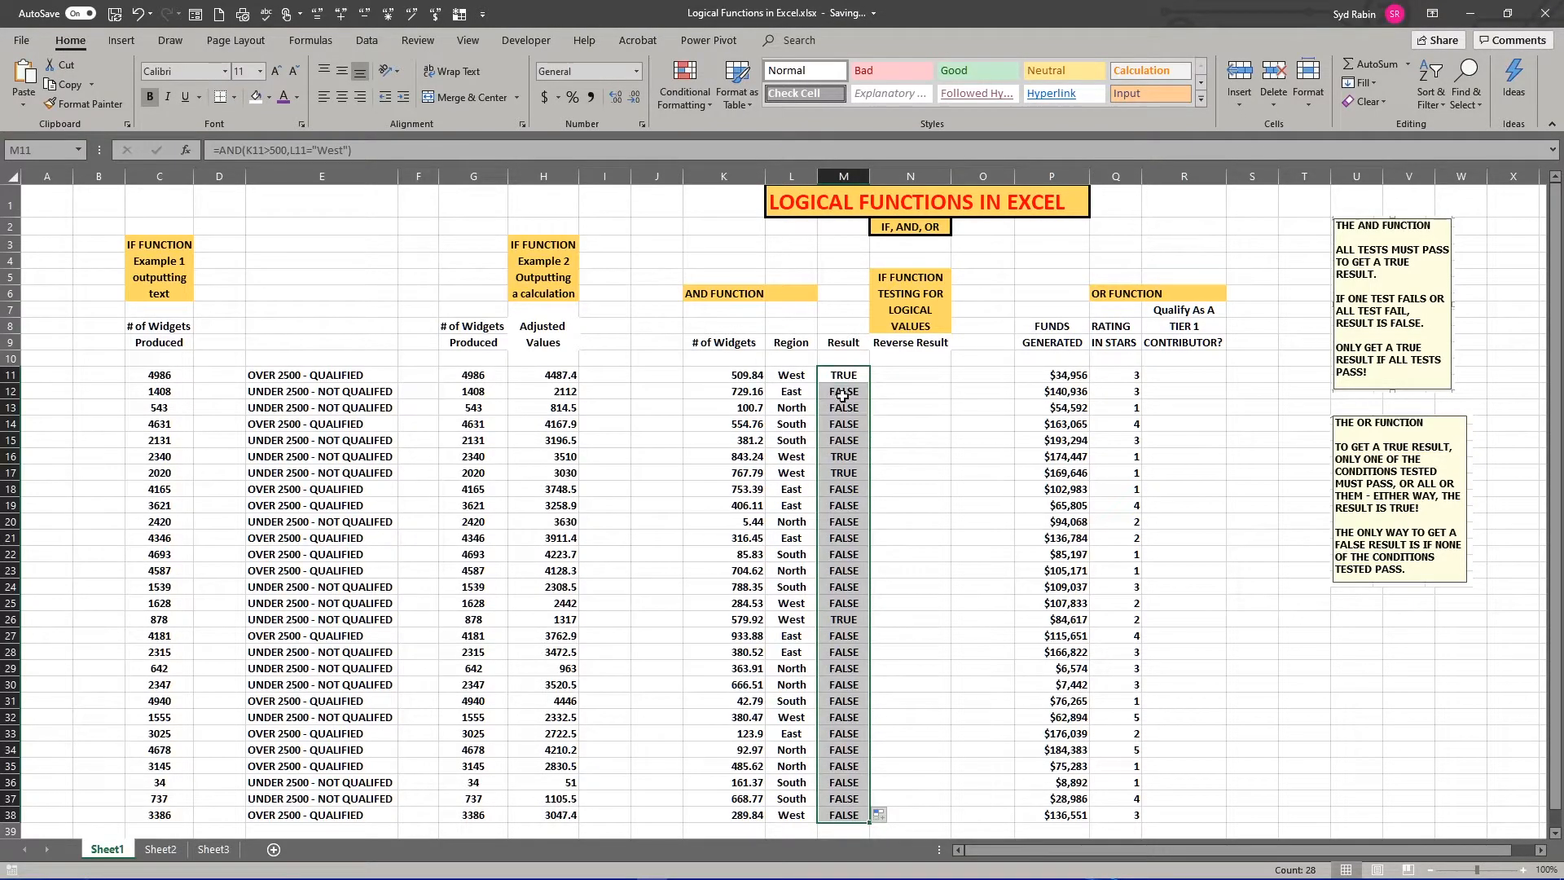
Check the widget counts and regions in rows 12, 13, 16, 17, 18 and 26 against their AND results in column M.
{"action": "left_click", "coordinate": [735, 393]}
{"action": "left_click", "coordinate": [794, 394]}
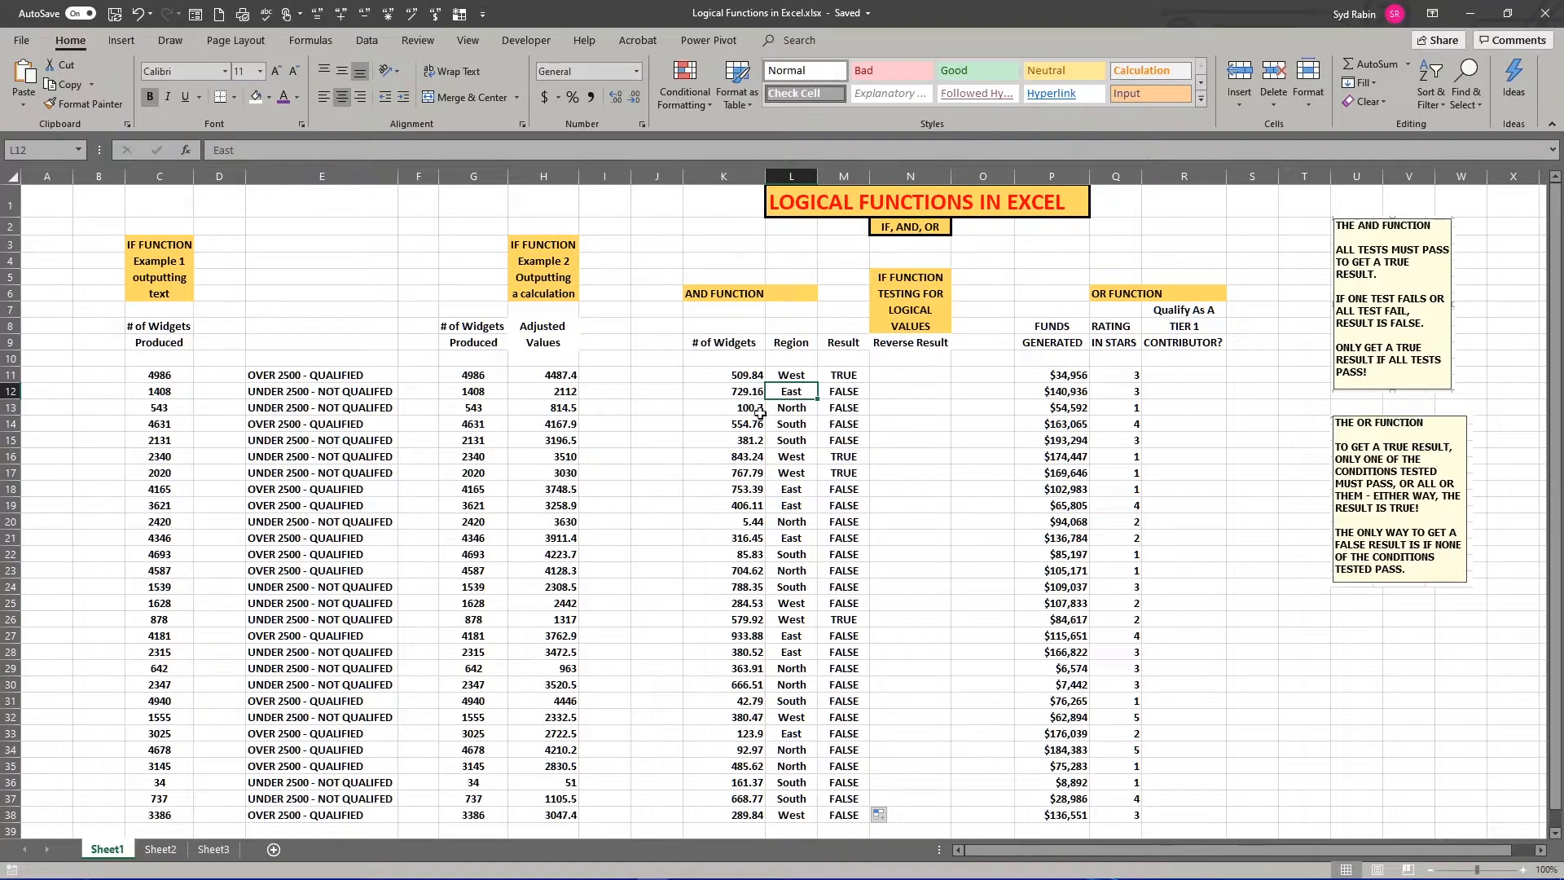
{"action": "left_click", "coordinate": [735, 407]}
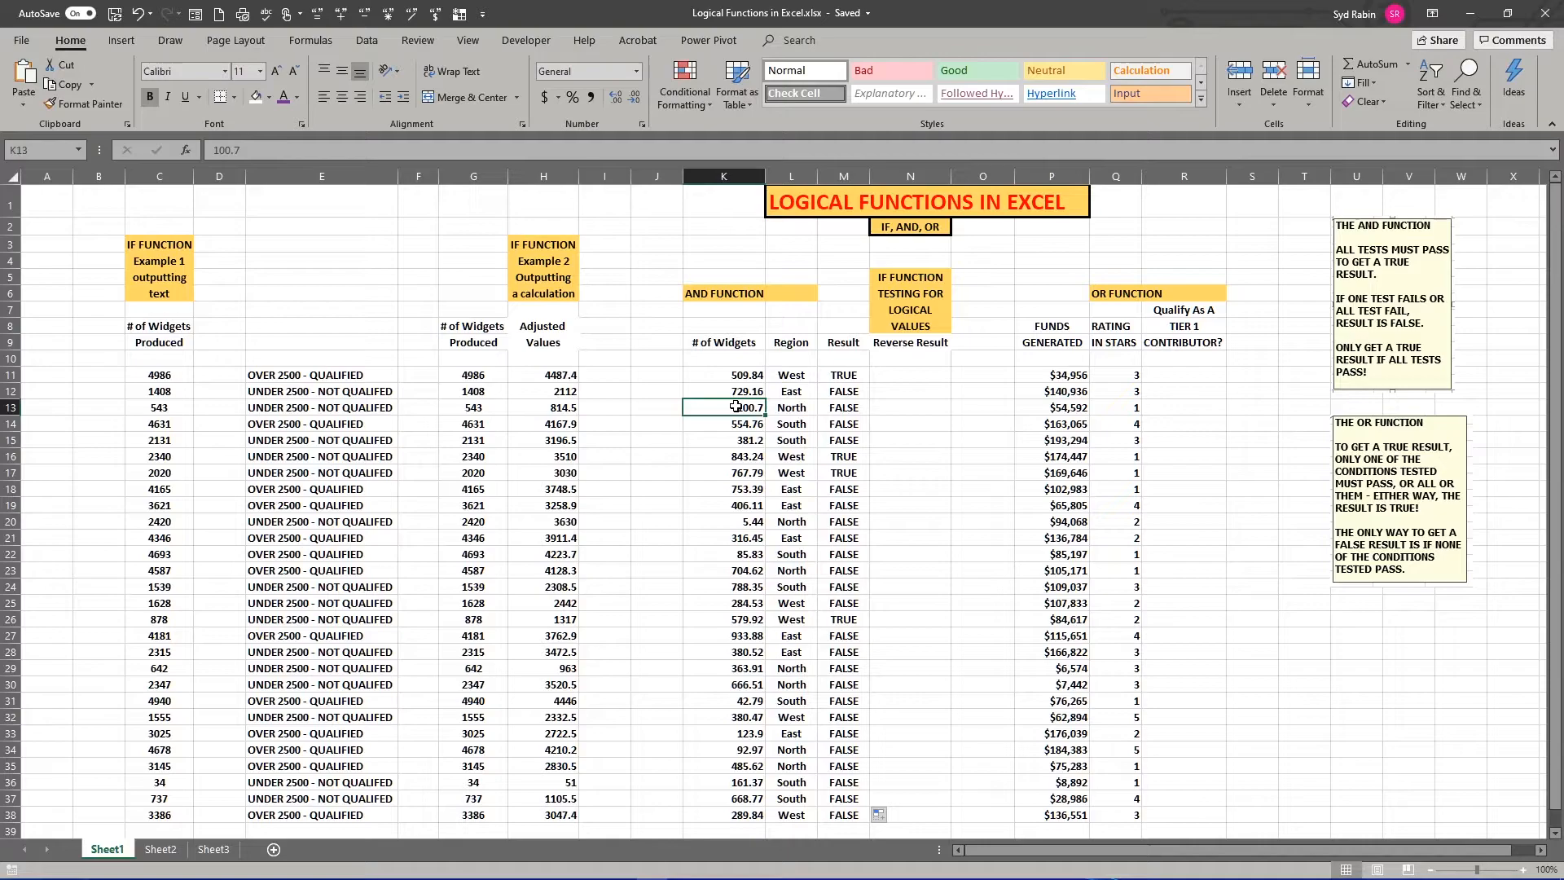
{"action": "left_click", "coordinate": [794, 409]}
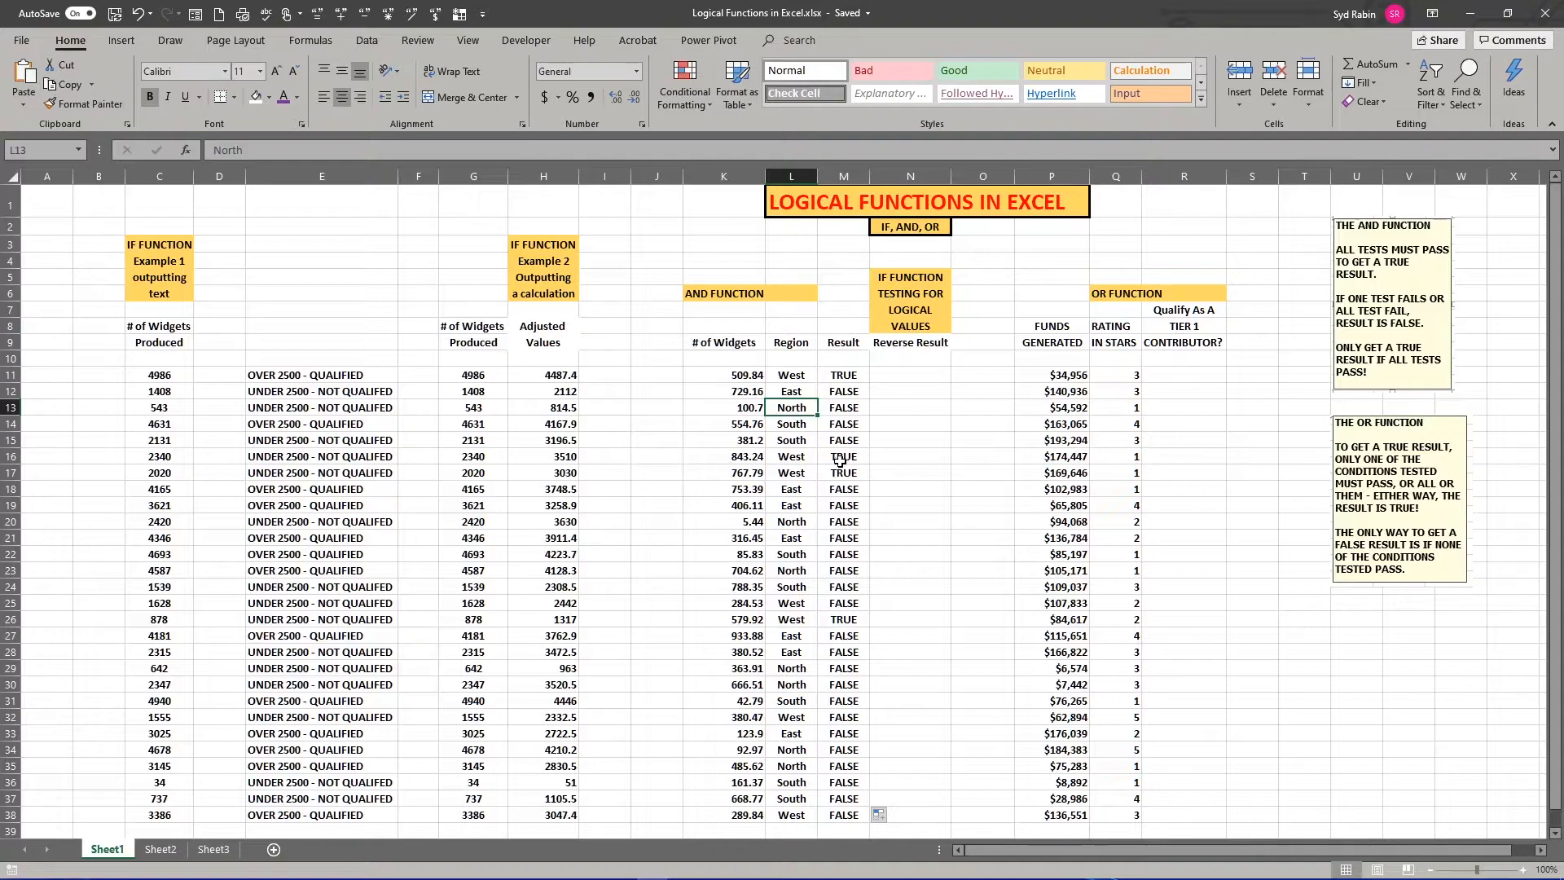
{"action": "left_click", "coordinate": [744, 459]}
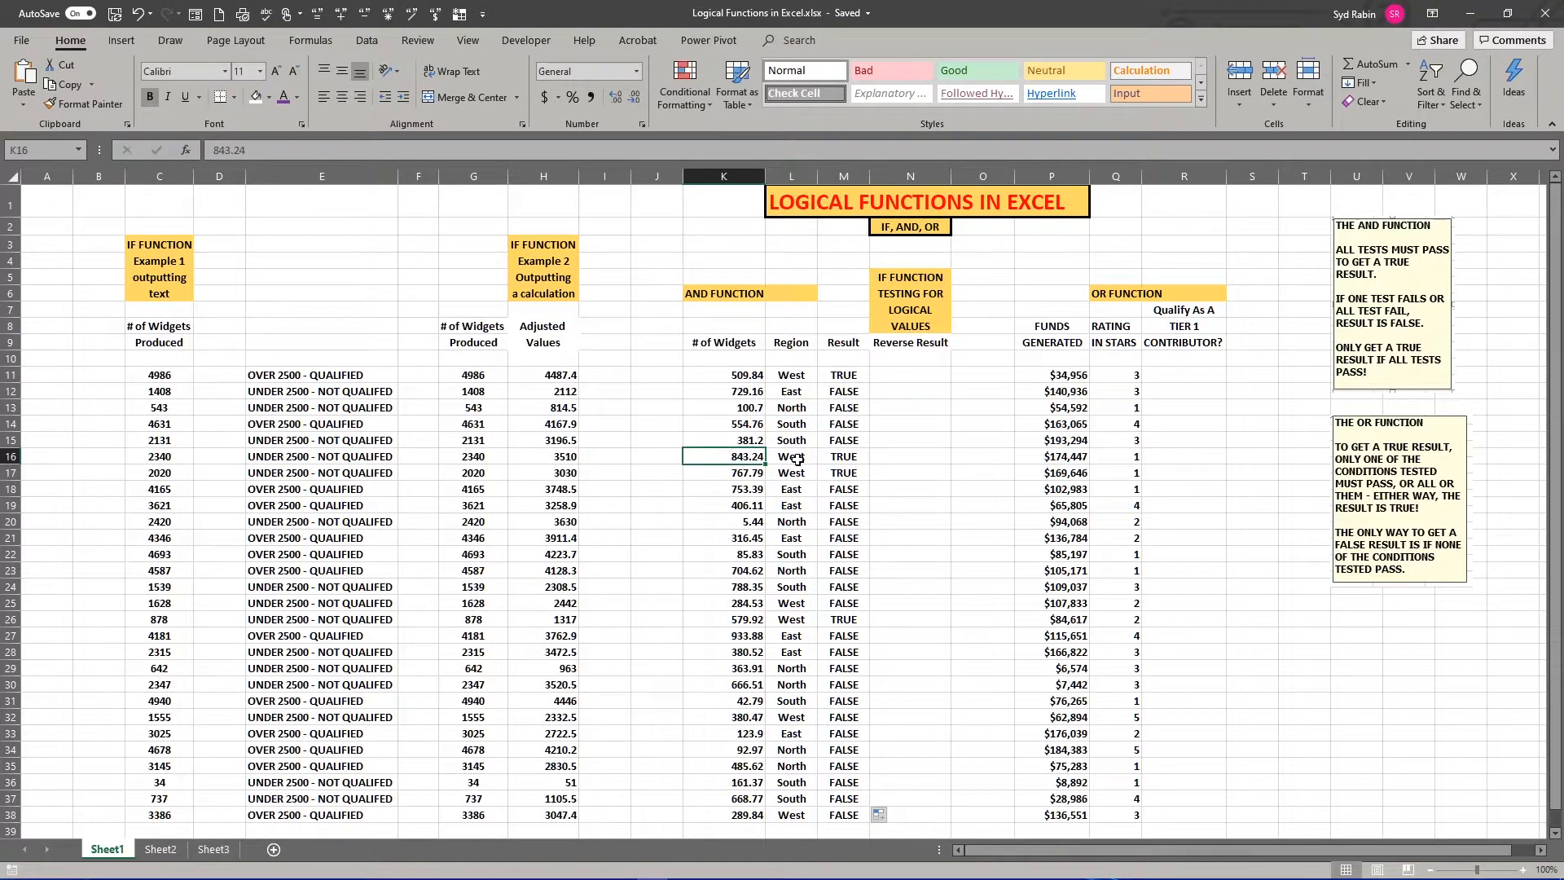
{"action": "left_click", "coordinate": [795, 461]}
{"action": "left_click", "coordinate": [734, 471]}
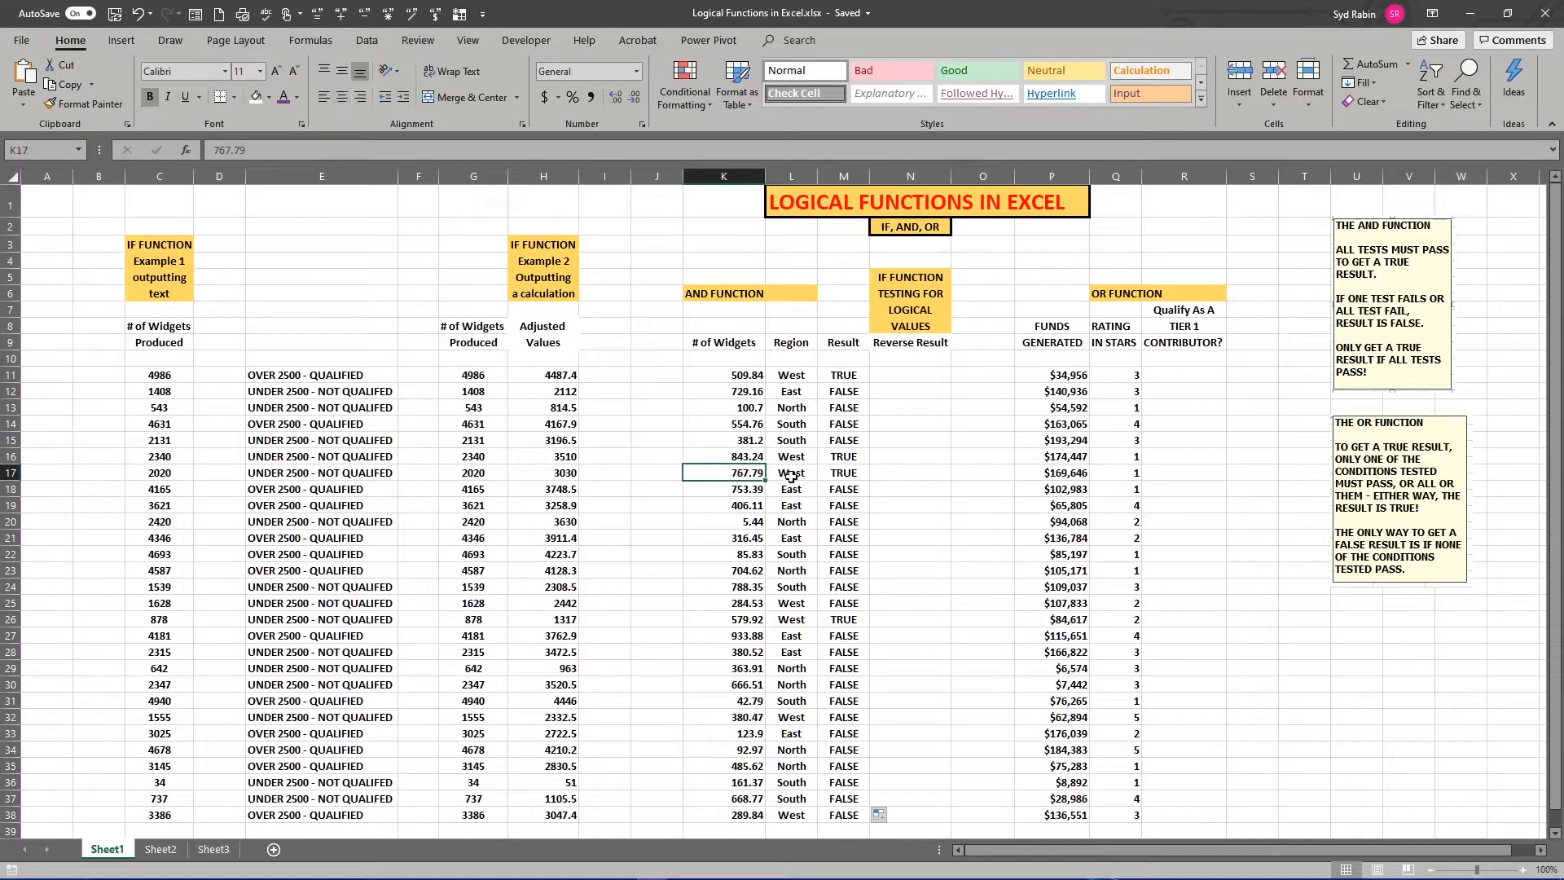
{"action": "left_click", "coordinate": [788, 476]}
{"action": "left_click", "coordinate": [738, 492]}
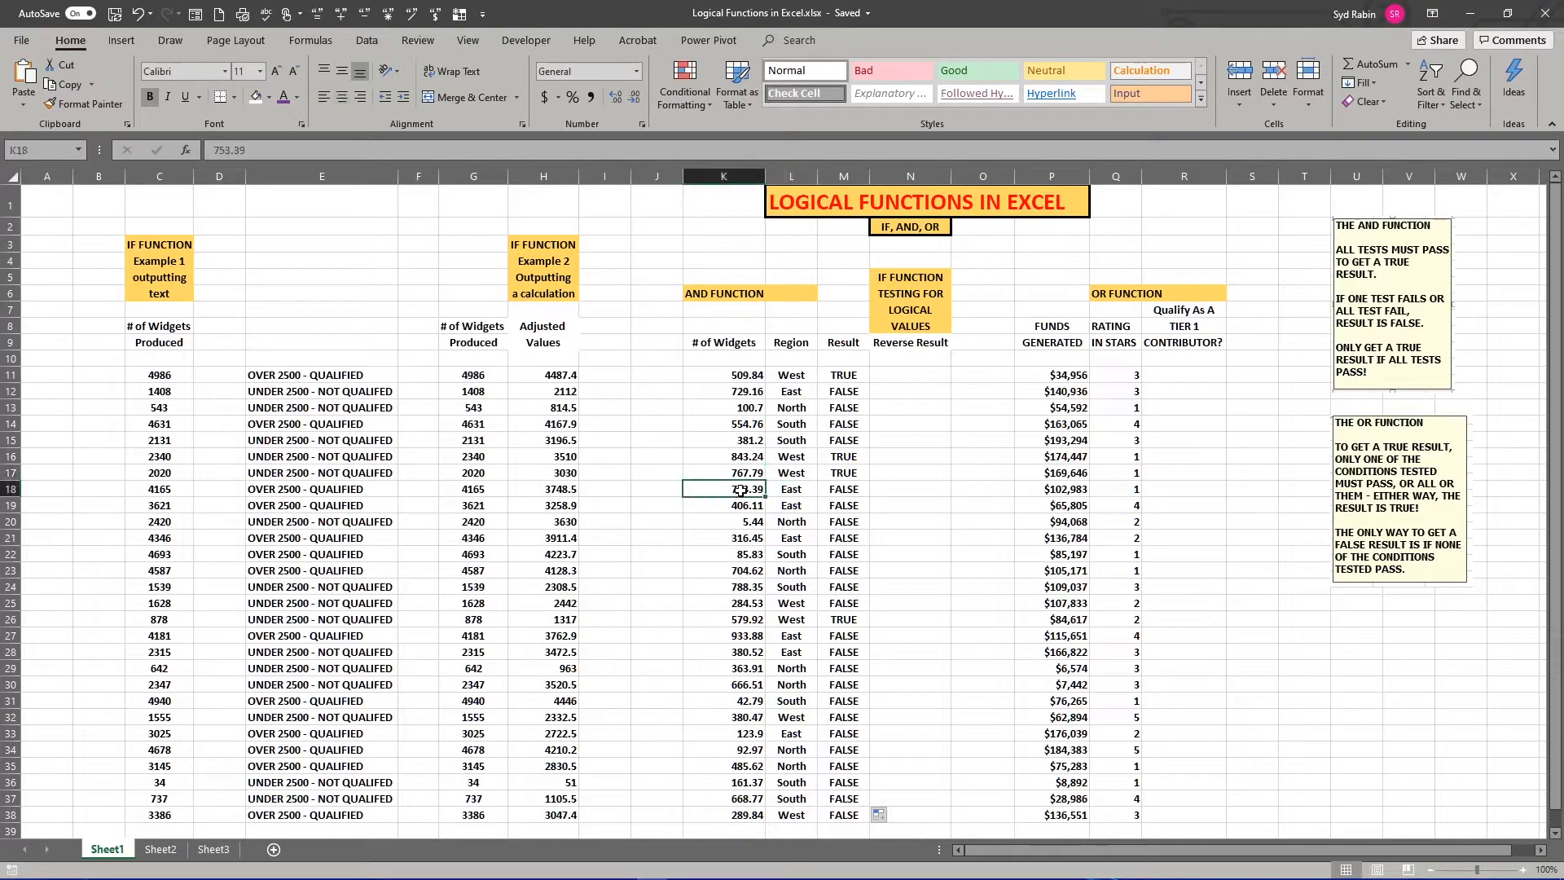
{"action": "left_click", "coordinate": [795, 492]}
{"action": "left_click", "coordinate": [854, 492]}
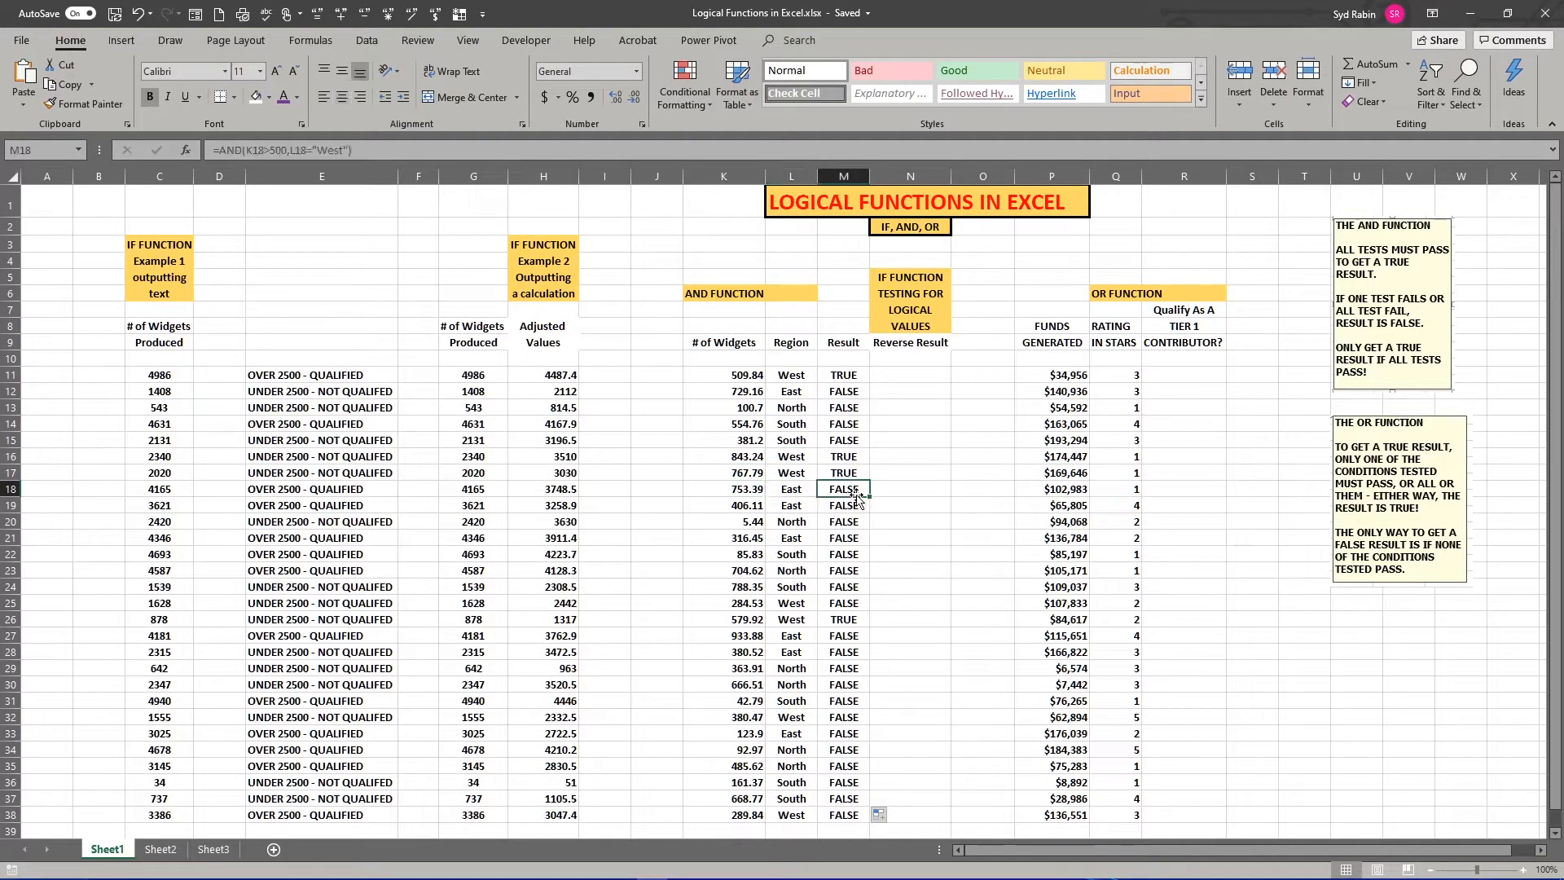
{"action": "left_click", "coordinate": [843, 621]}
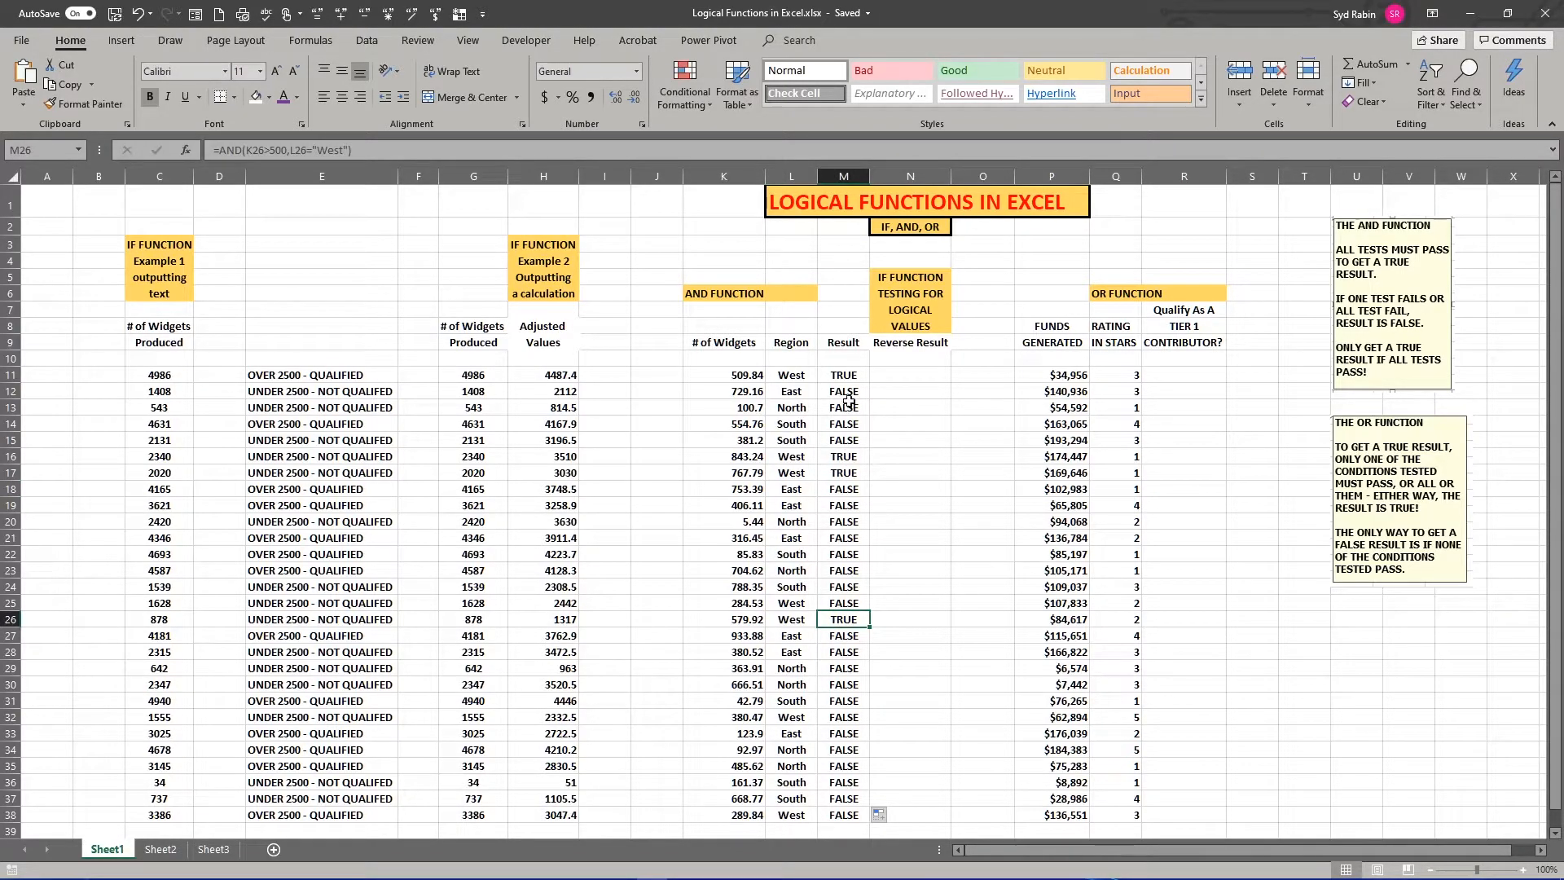
{"action": "left_click", "coordinate": [797, 622]}
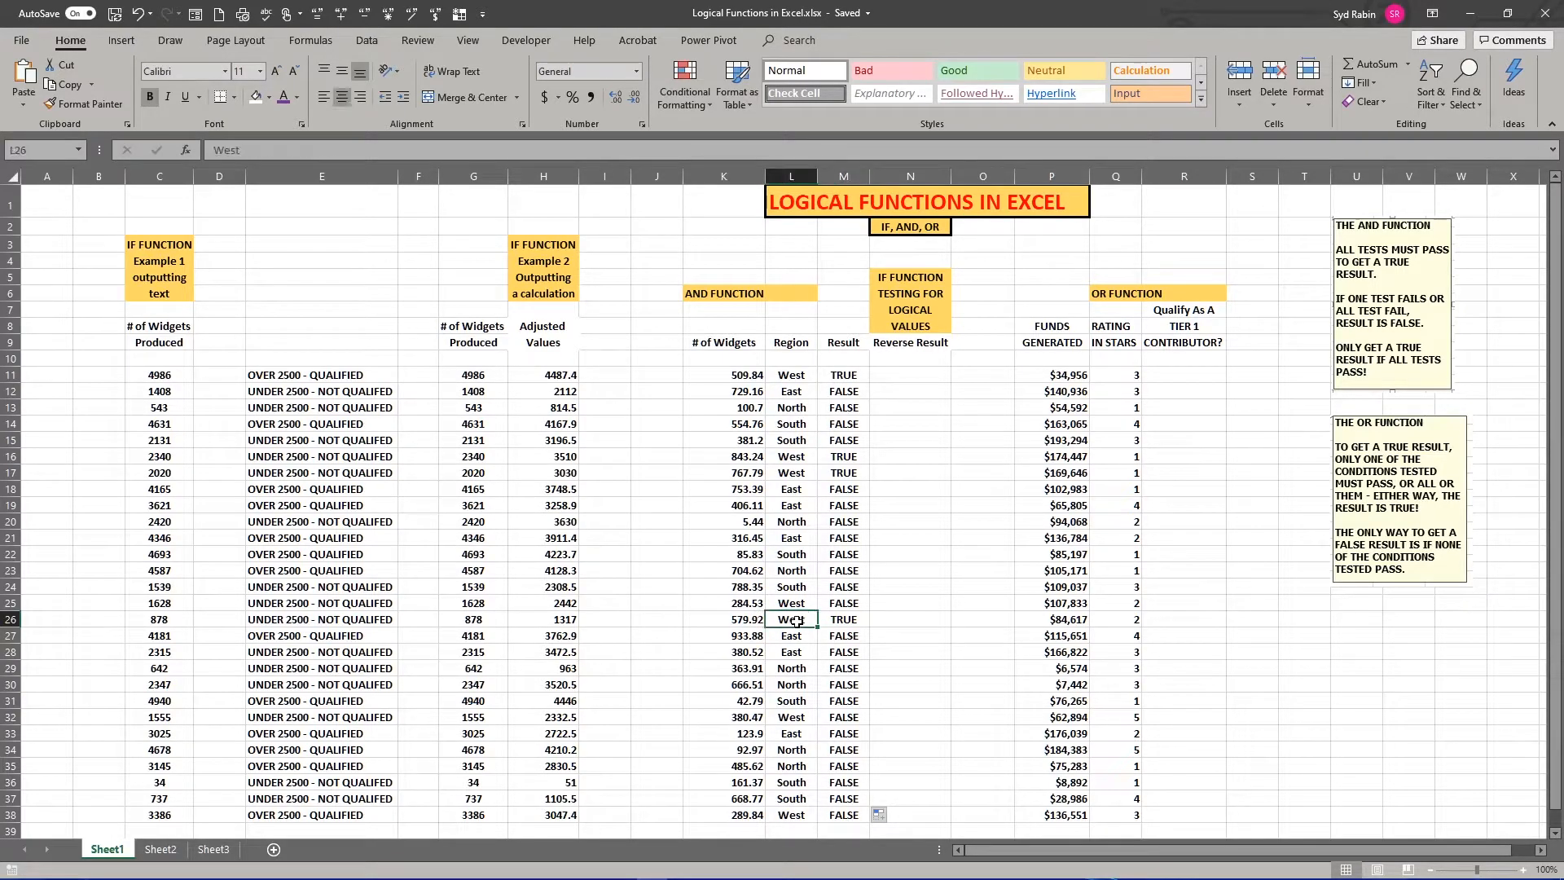
{"action": "left_click", "coordinate": [757, 623]}
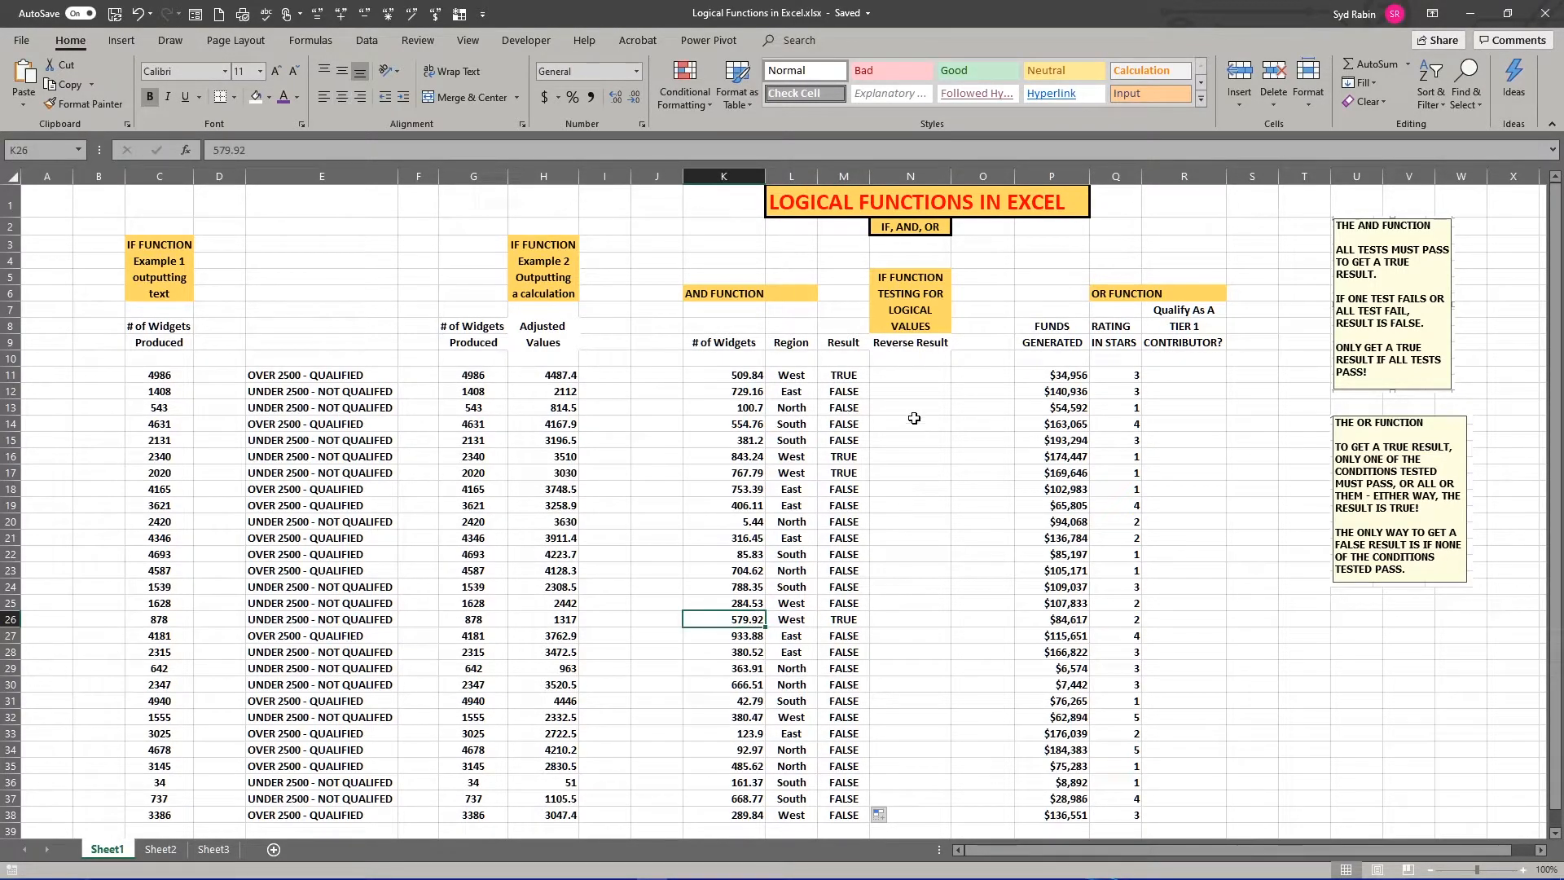
Examine the AND results in M11 and M12 as the logical values to reverse in the Reverse Result column from N11.
{"action": "left_click", "coordinate": [904, 375]}
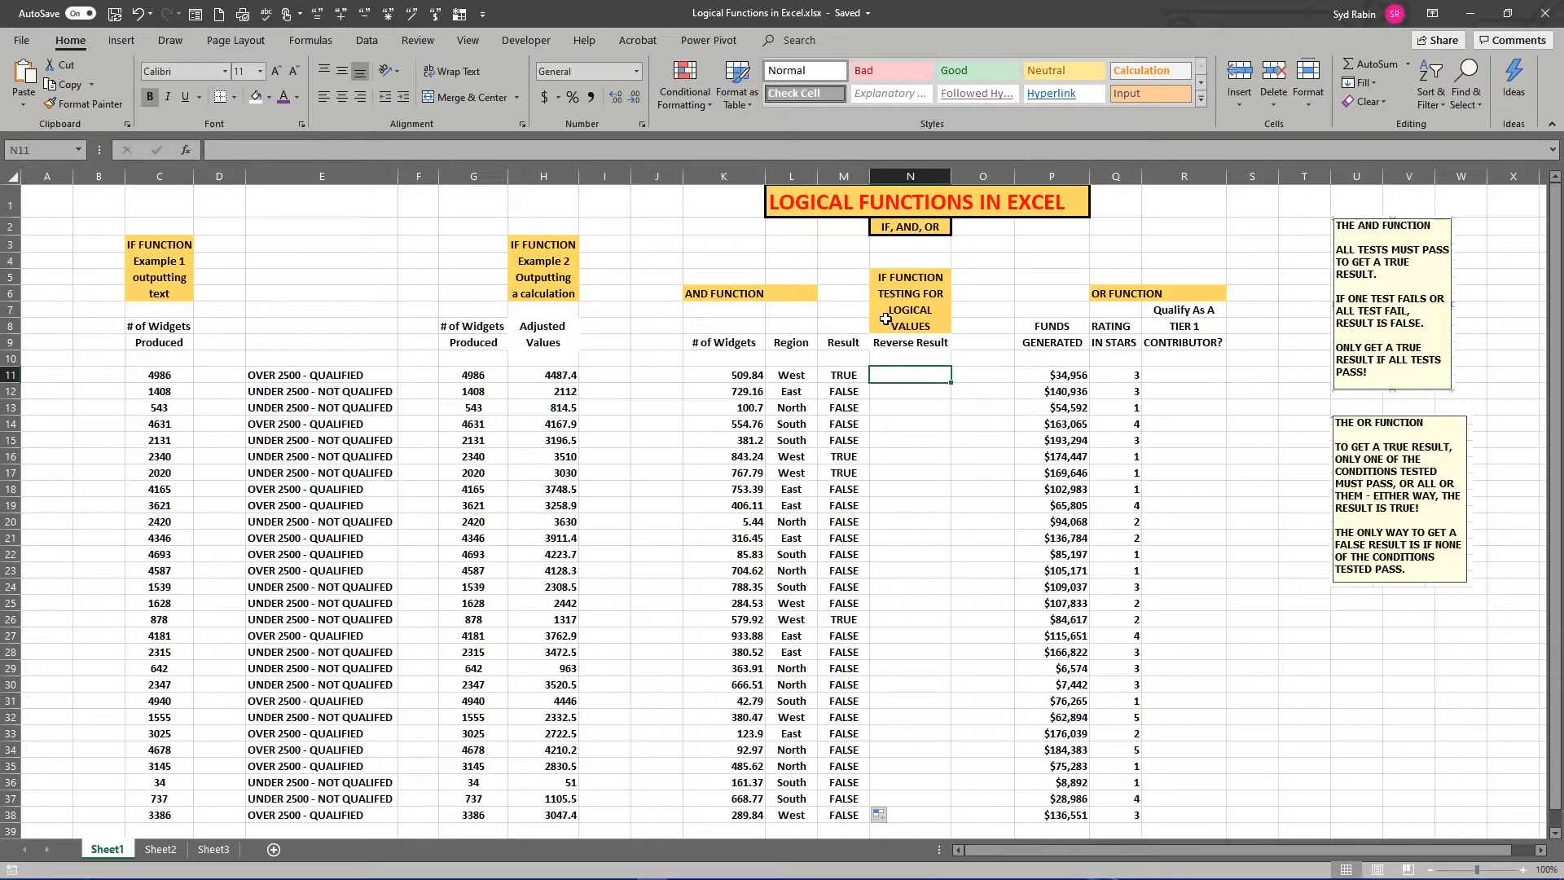
{"action": "left_click", "coordinate": [844, 374]}
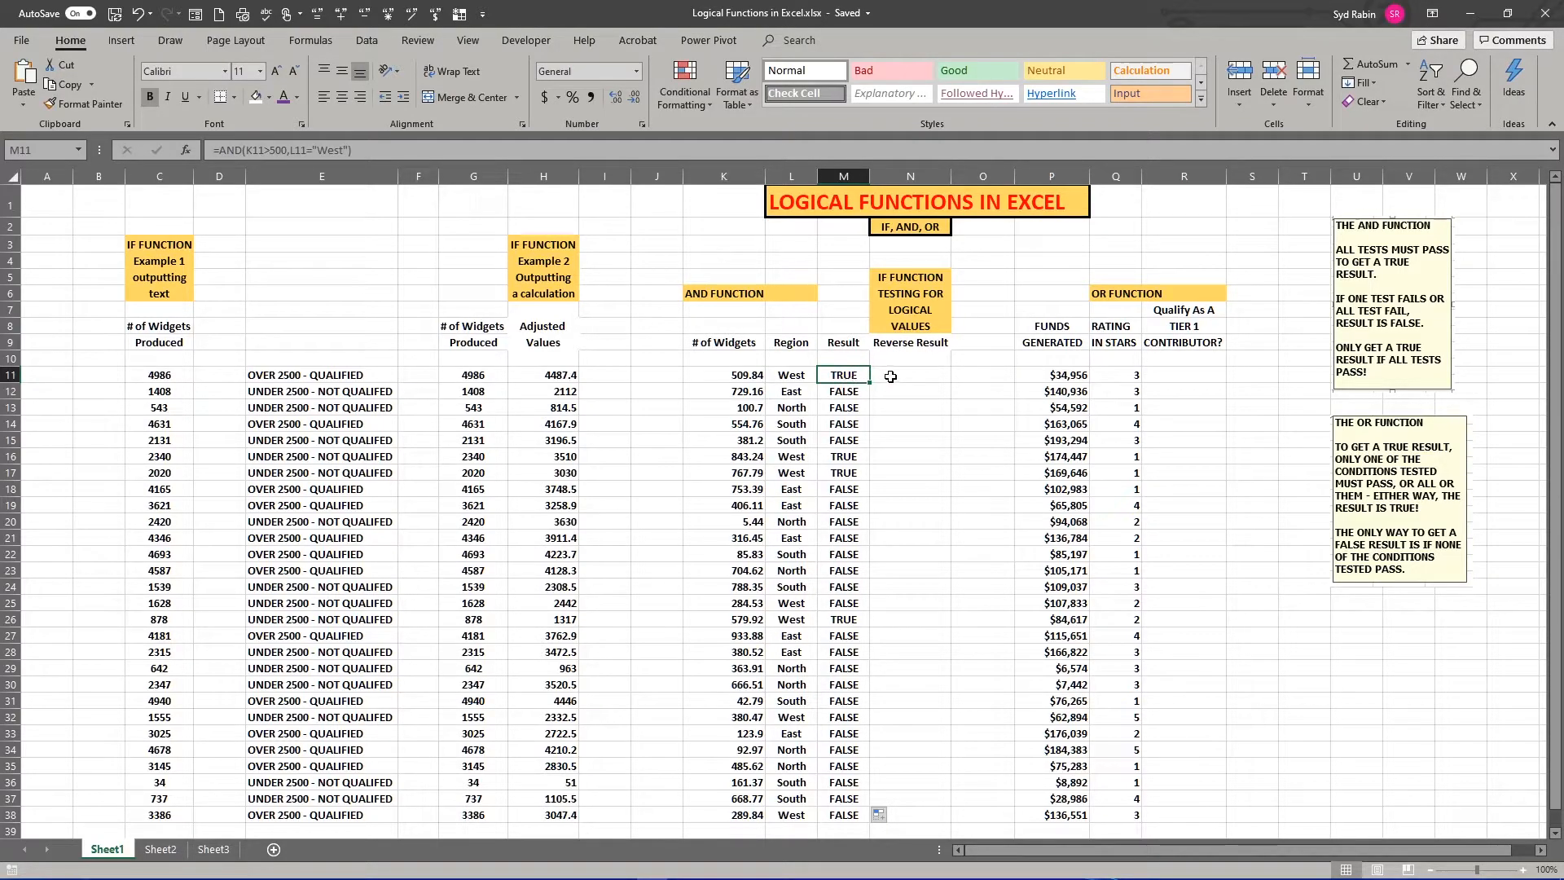
{"action": "left_click", "coordinate": [848, 392]}
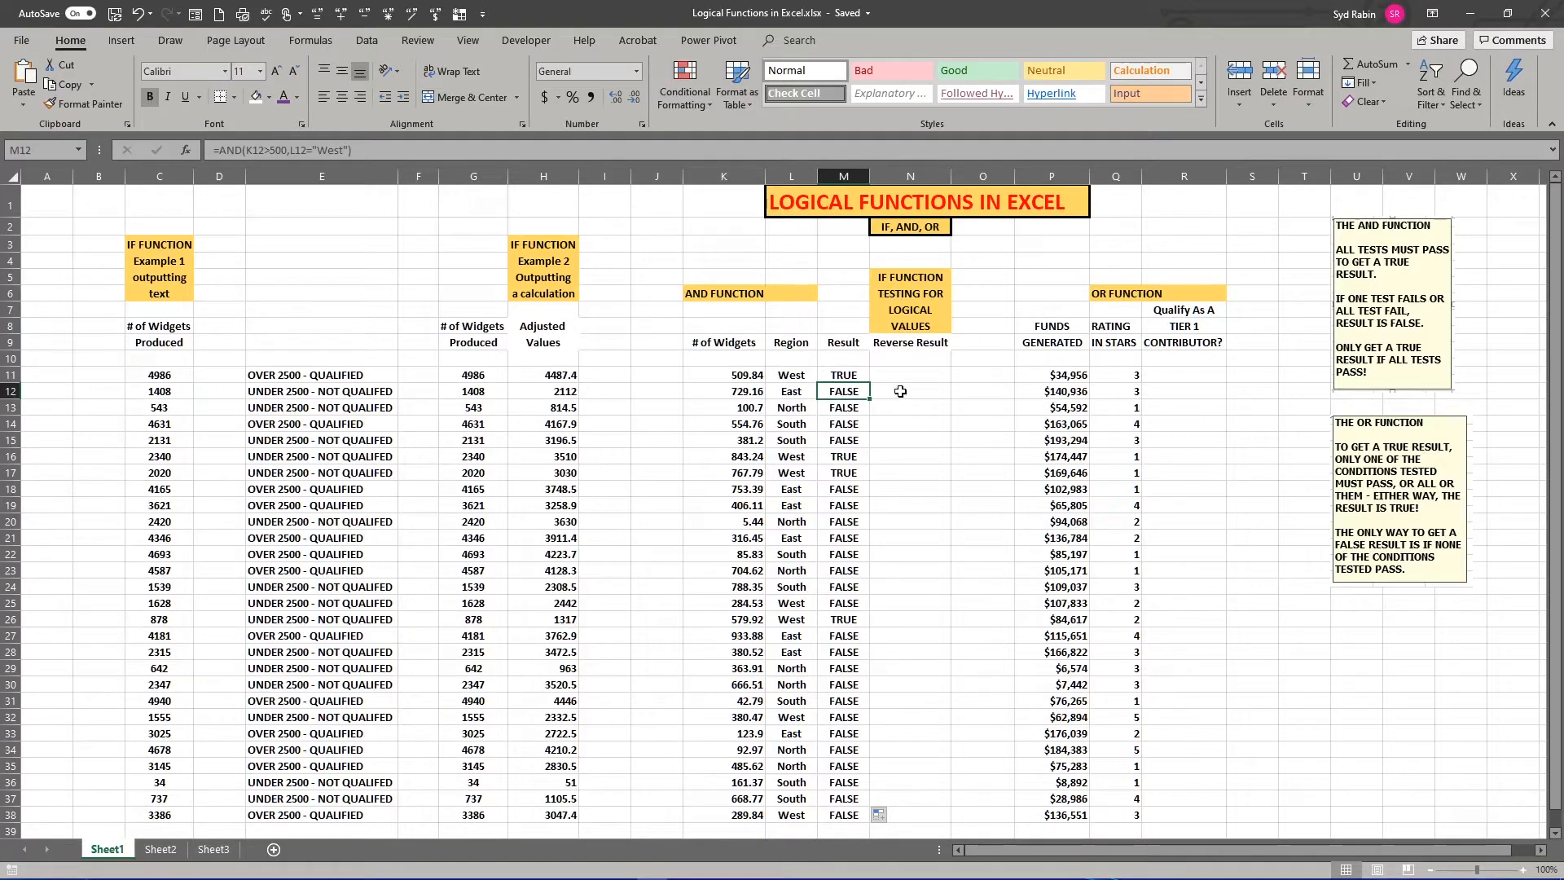
{"action": "left_click", "coordinate": [838, 374]}
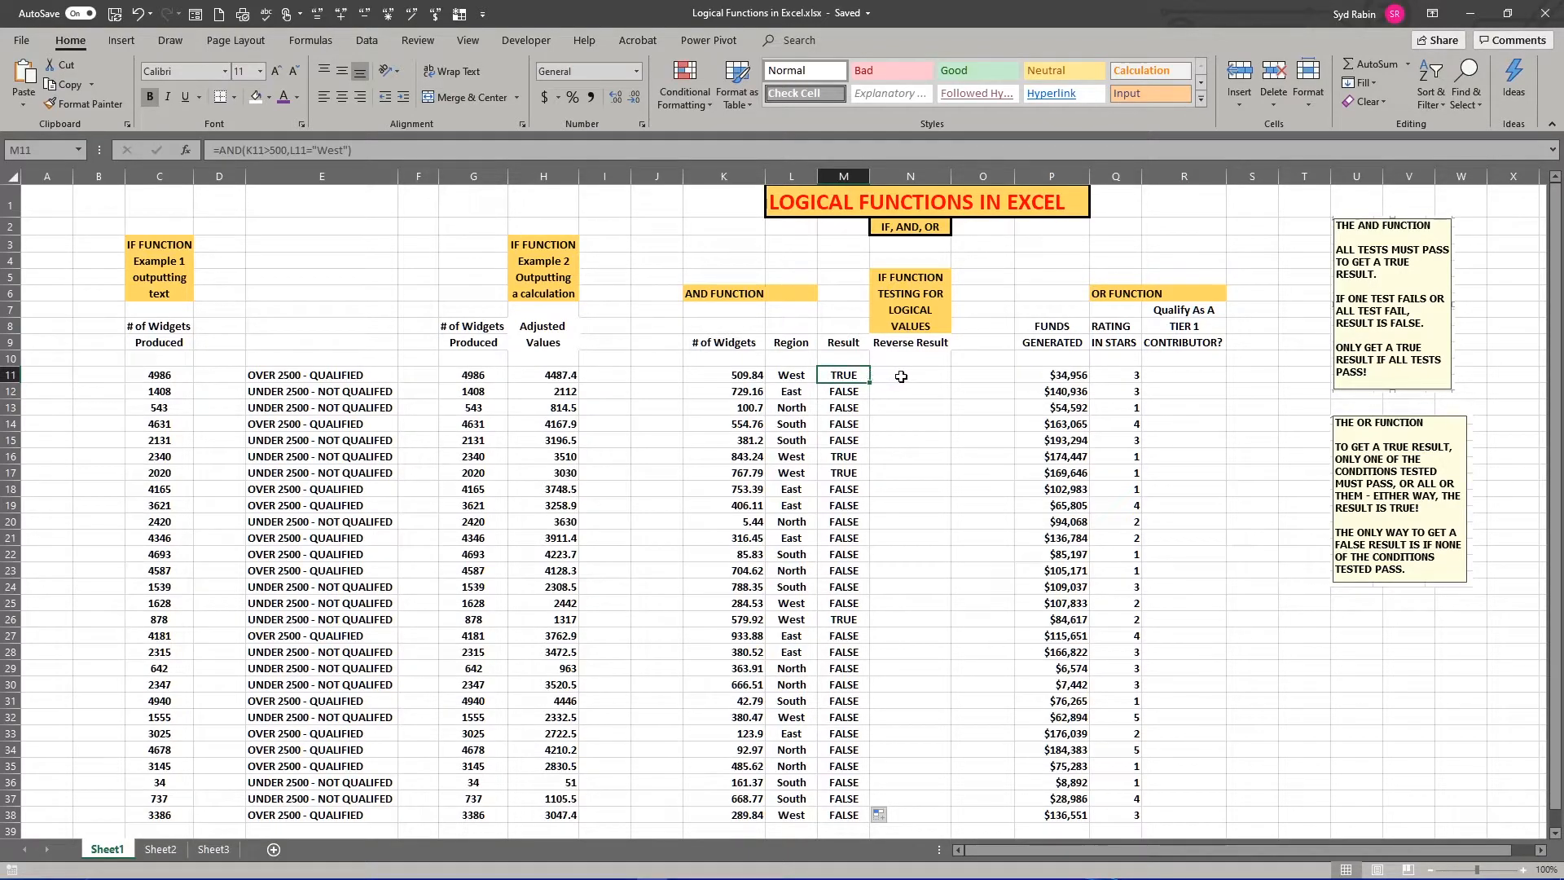
{"action": "left_click", "coordinate": [901, 376]}
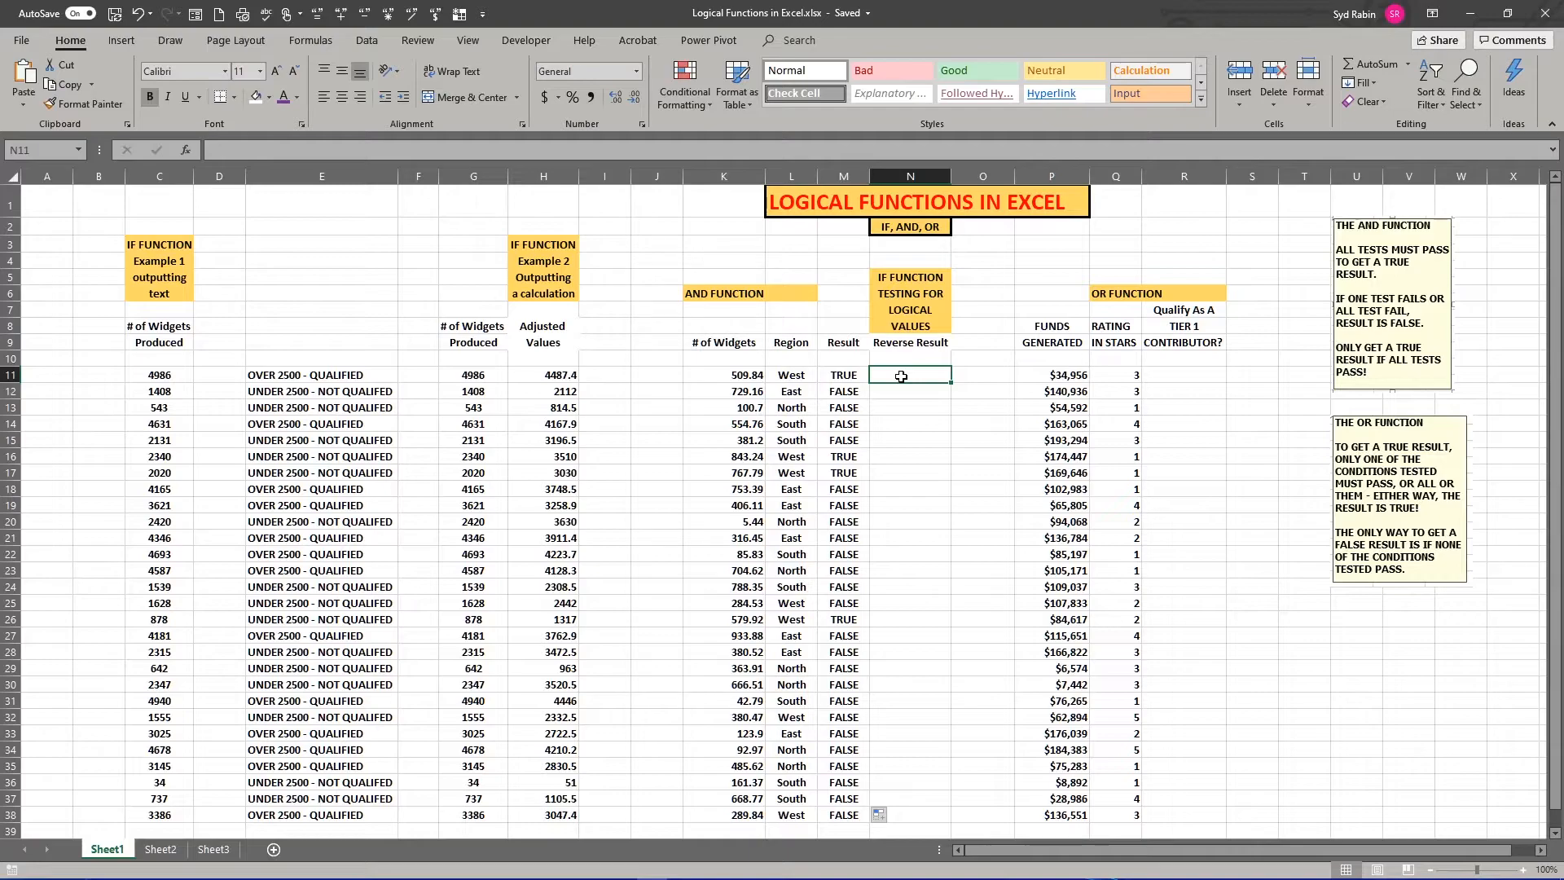
{"action": "left_click", "coordinate": [842, 376]}
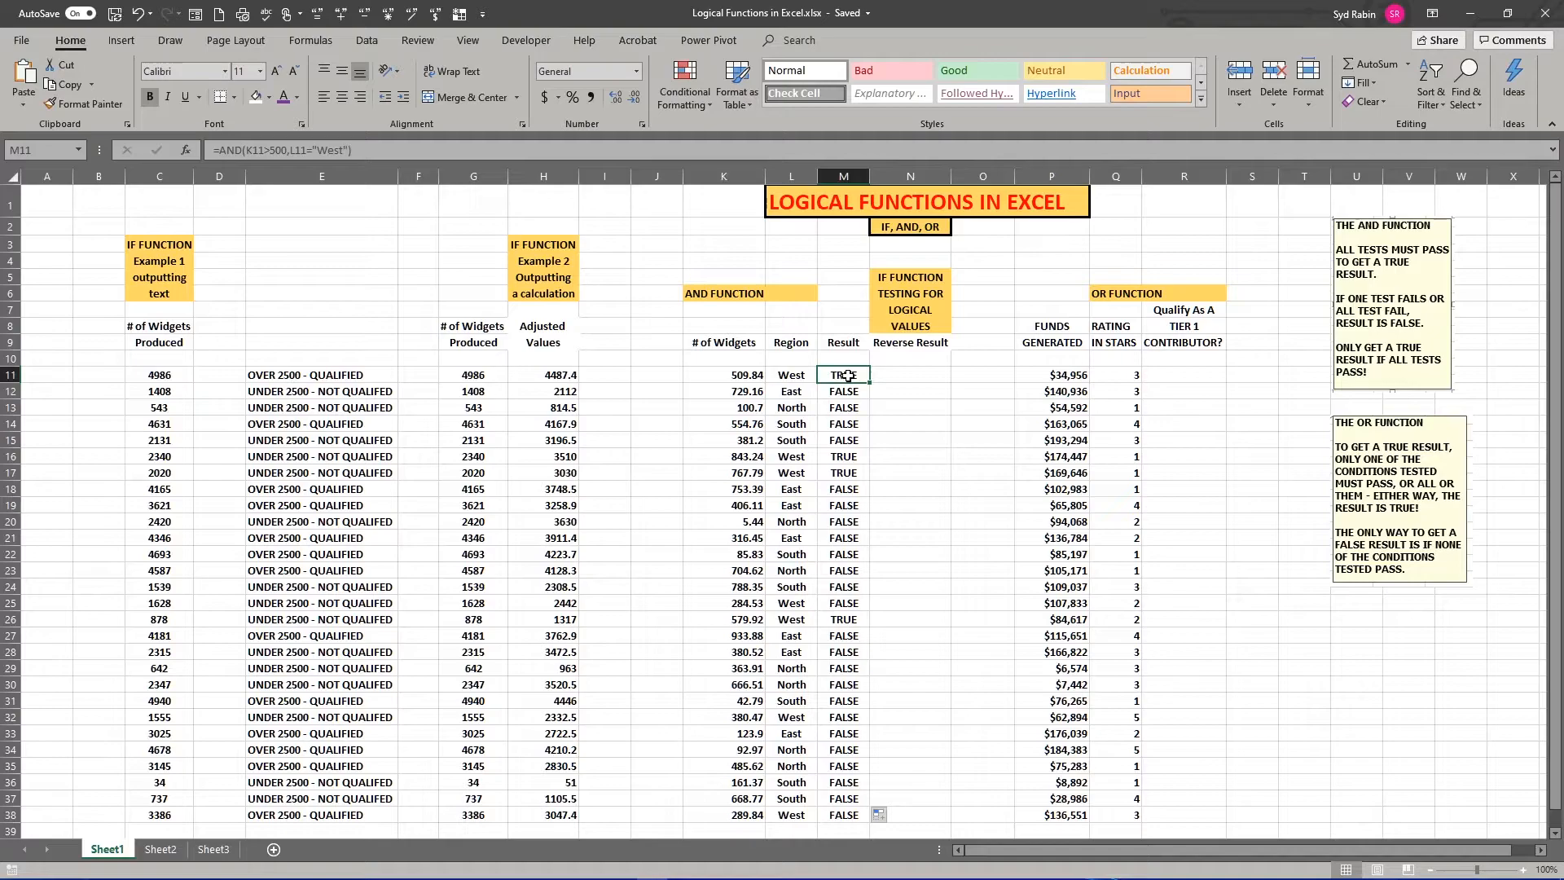
Review the region in L11 and the AND result in M11 against the Reverse Result cell N11.
{"action": "left_click", "coordinate": [902, 377]}
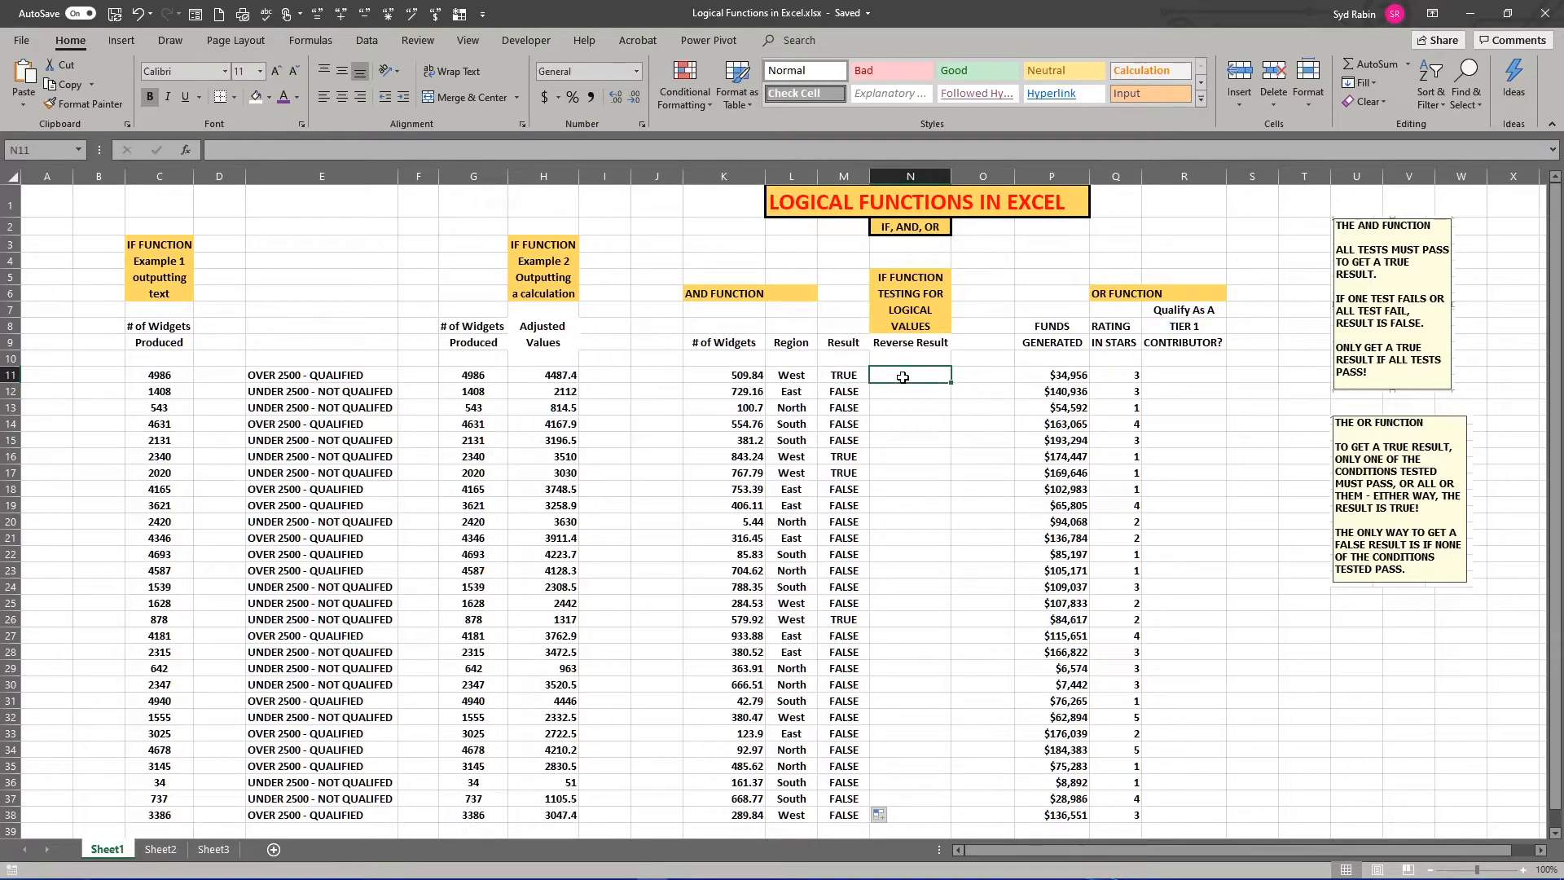
{"action": "left_click", "coordinate": [839, 376]}
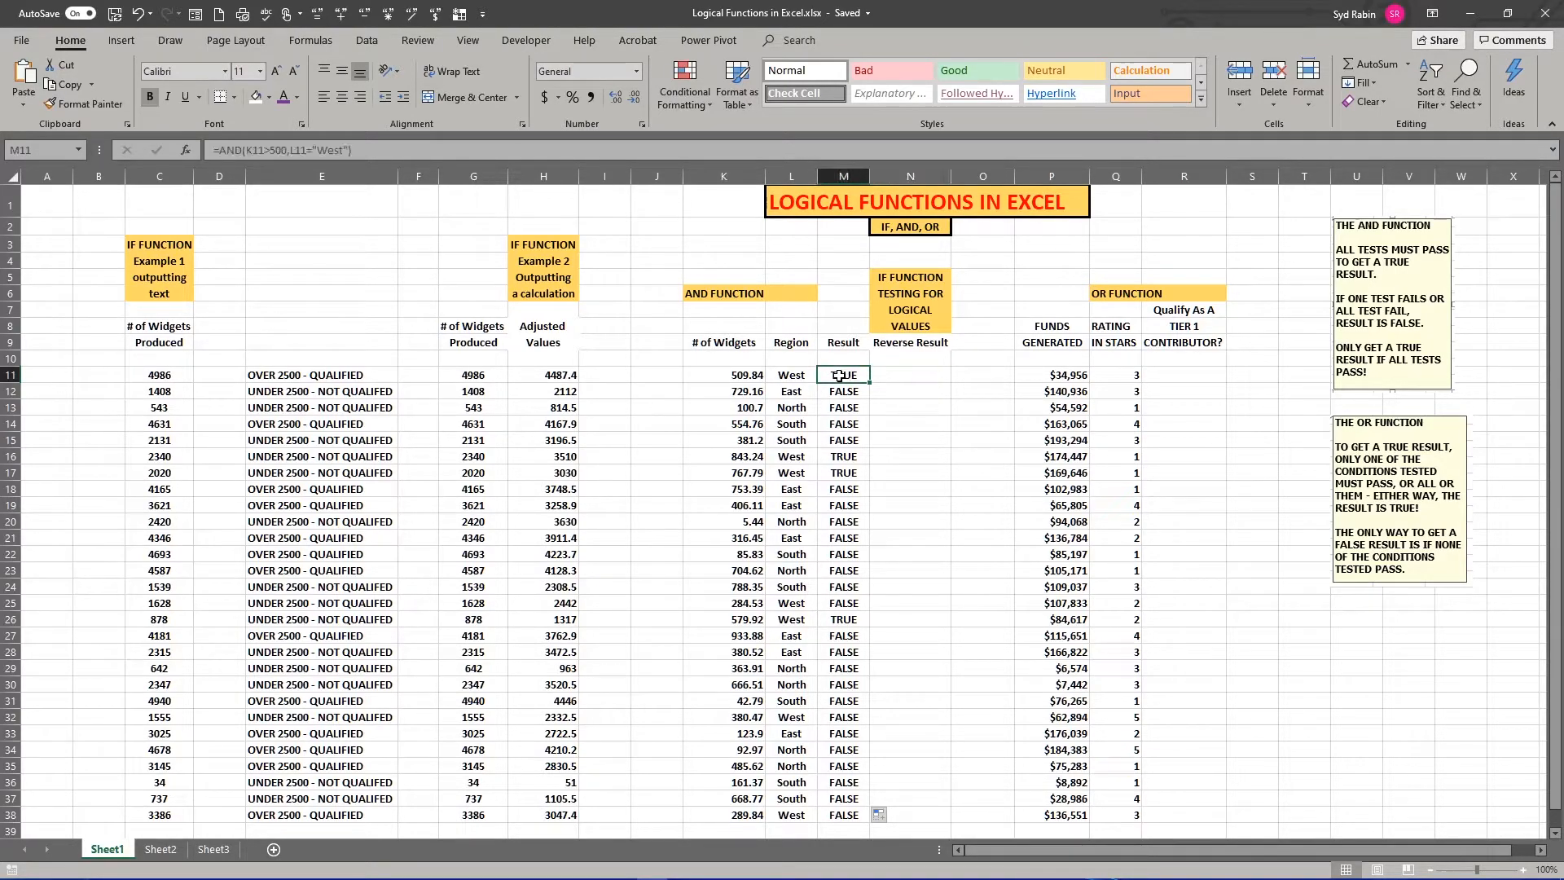
{"action": "left_click", "coordinate": [908, 379]}
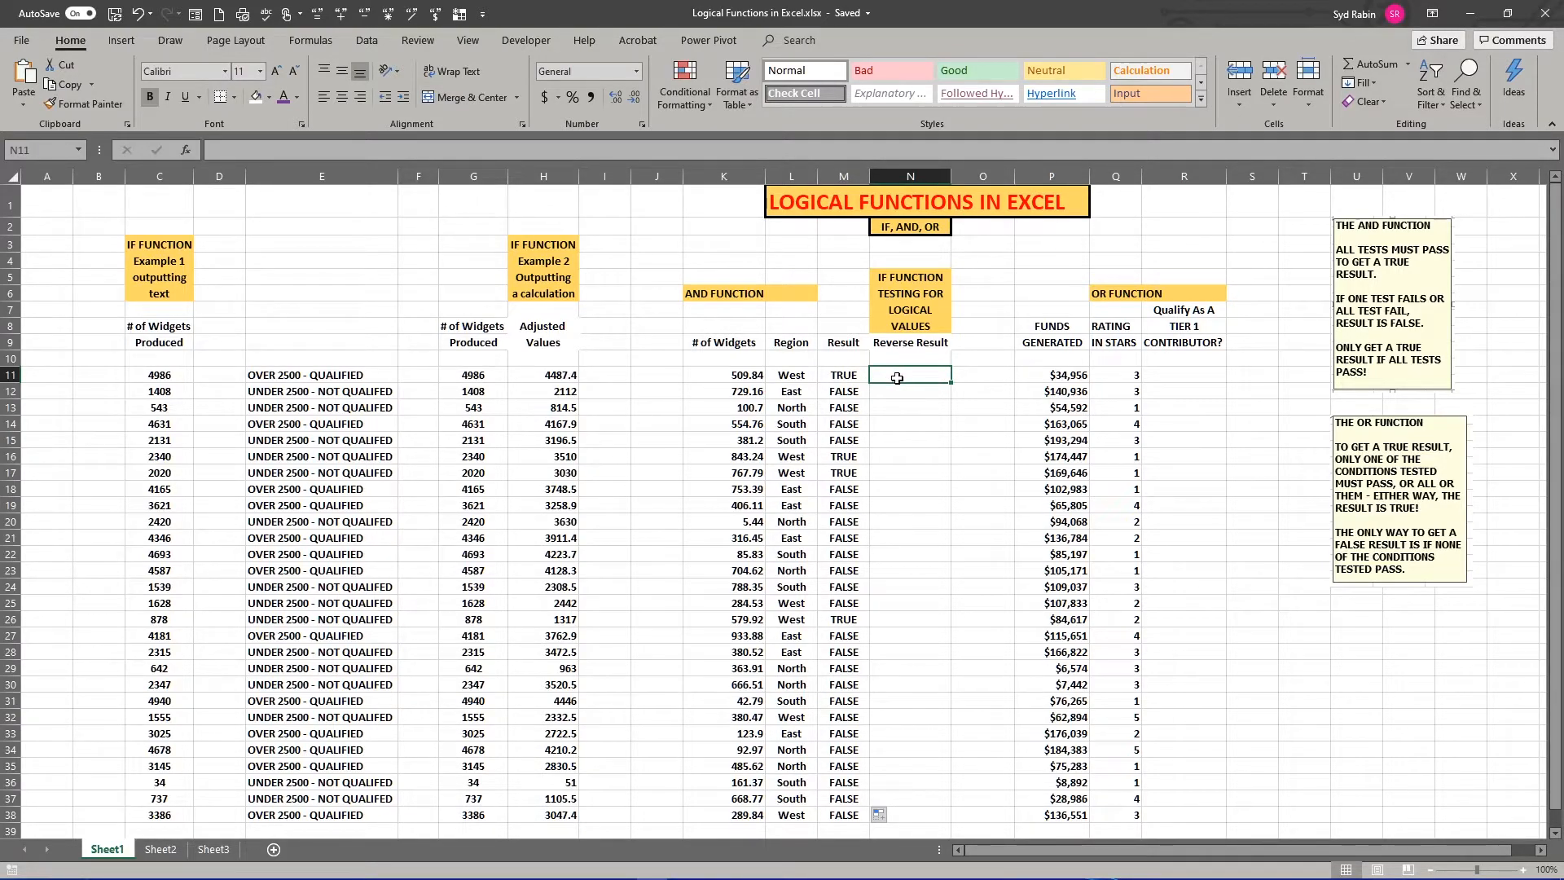
{"action": "left_click", "coordinate": [792, 376]}
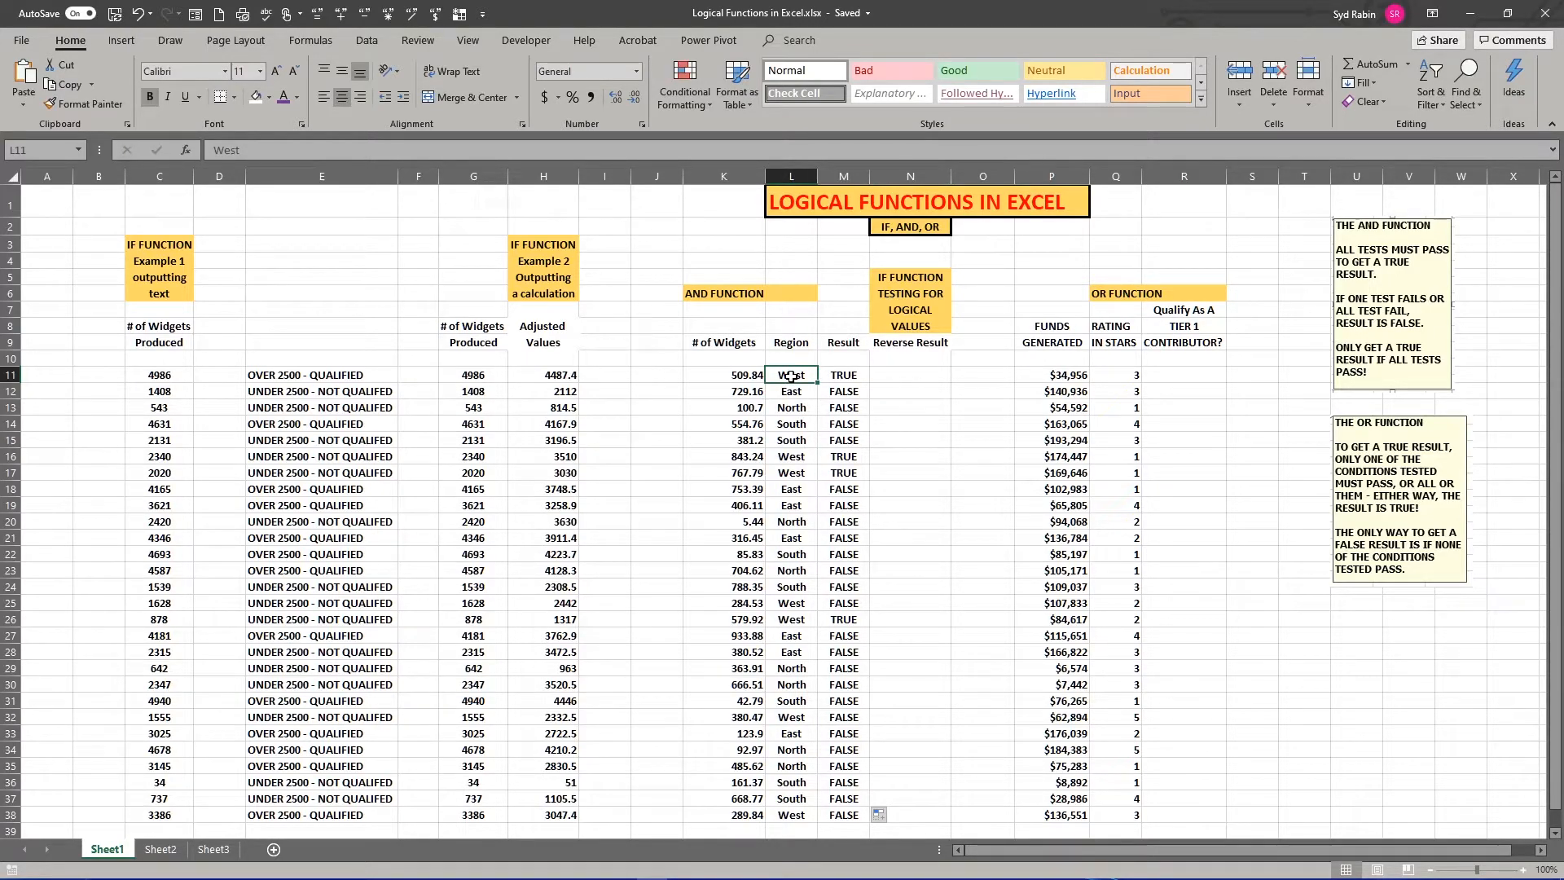
{"action": "left_click", "coordinate": [835, 377]}
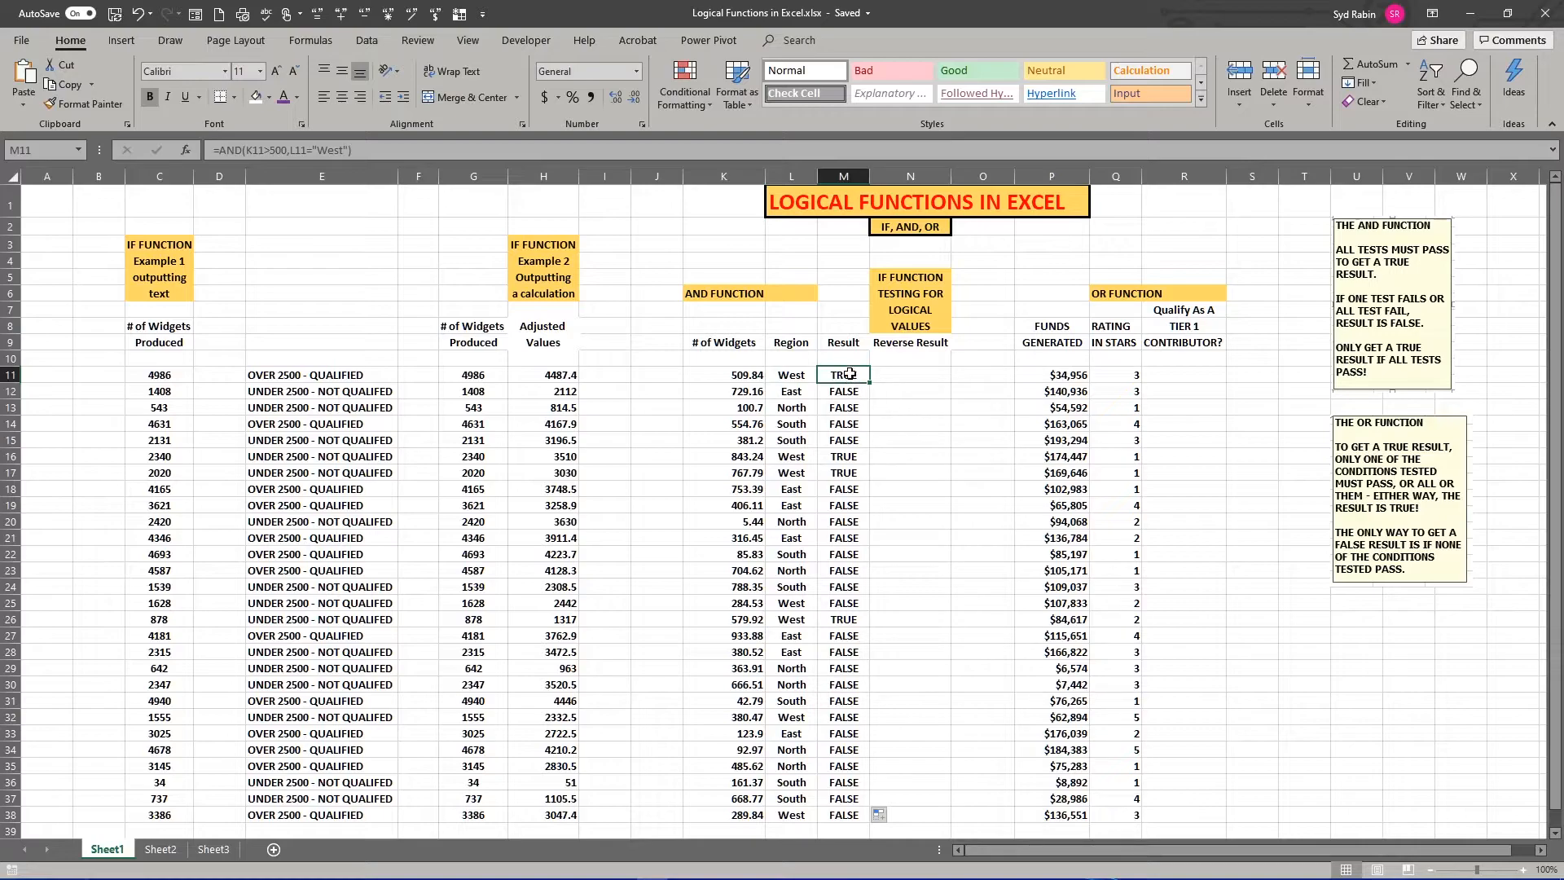
Start an IF formula in N11 with M11=TRUE as its logical test.
{"action": "left_click", "coordinate": [892, 375]}
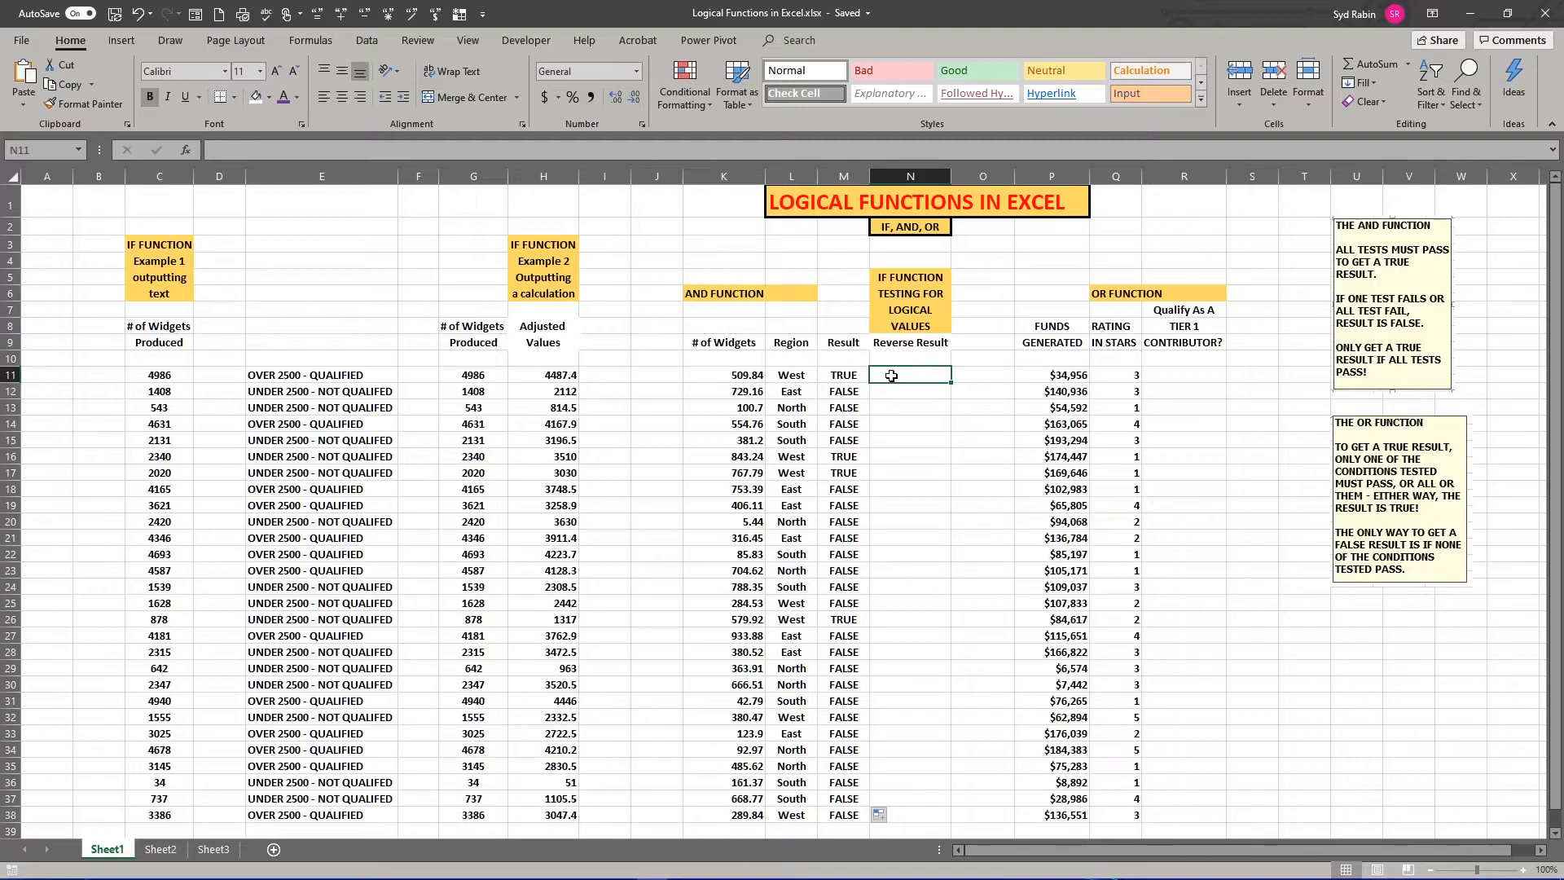
{"action": "type", "text": "=IF"}
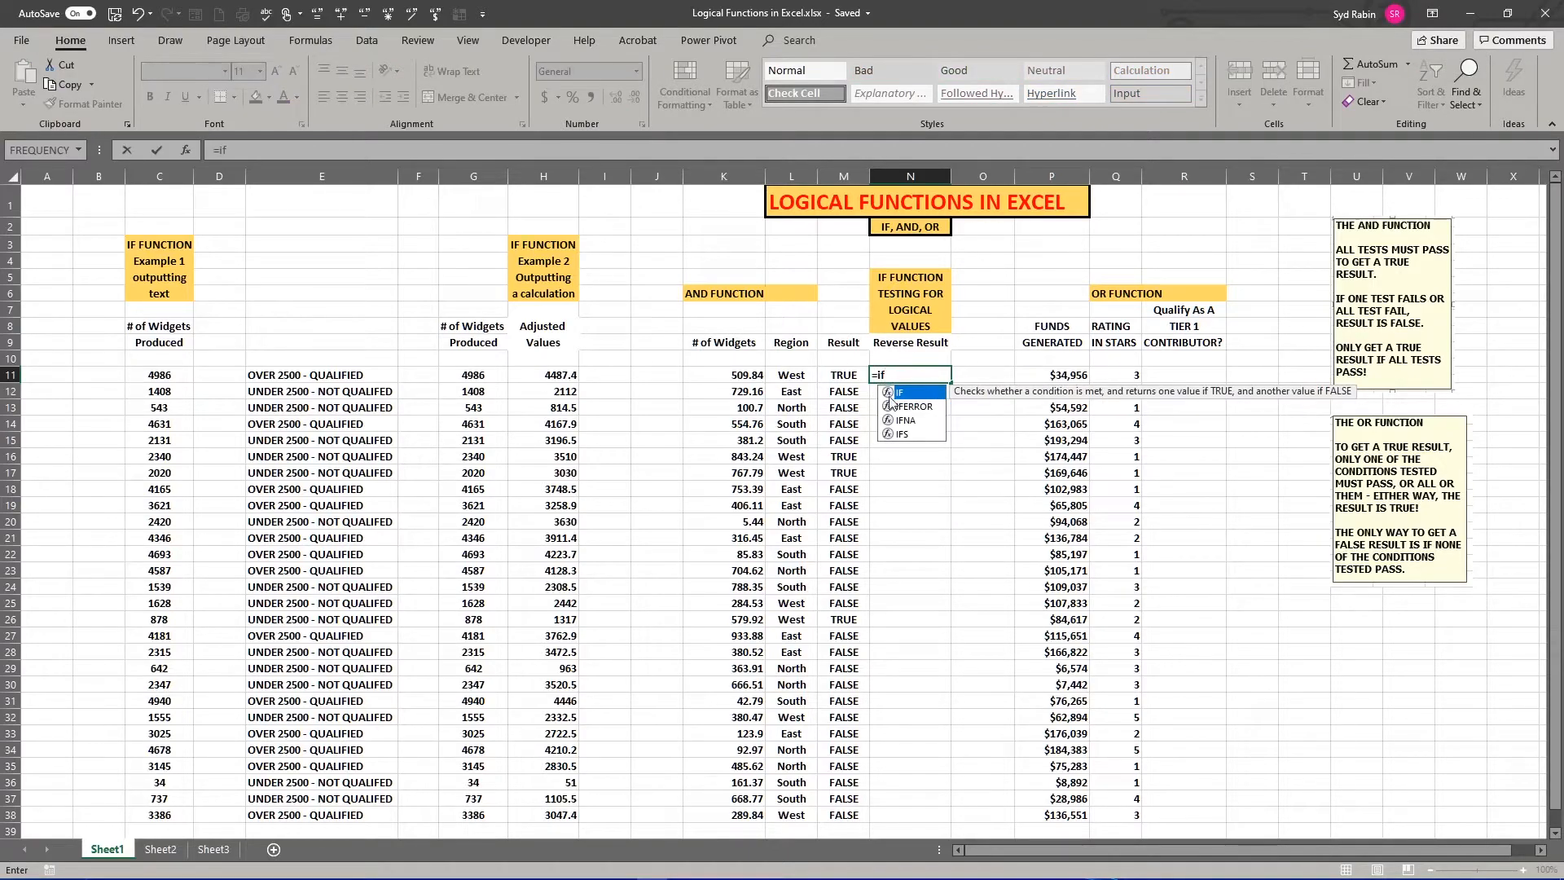
{"action": "double_click", "coordinate": [888, 396]}
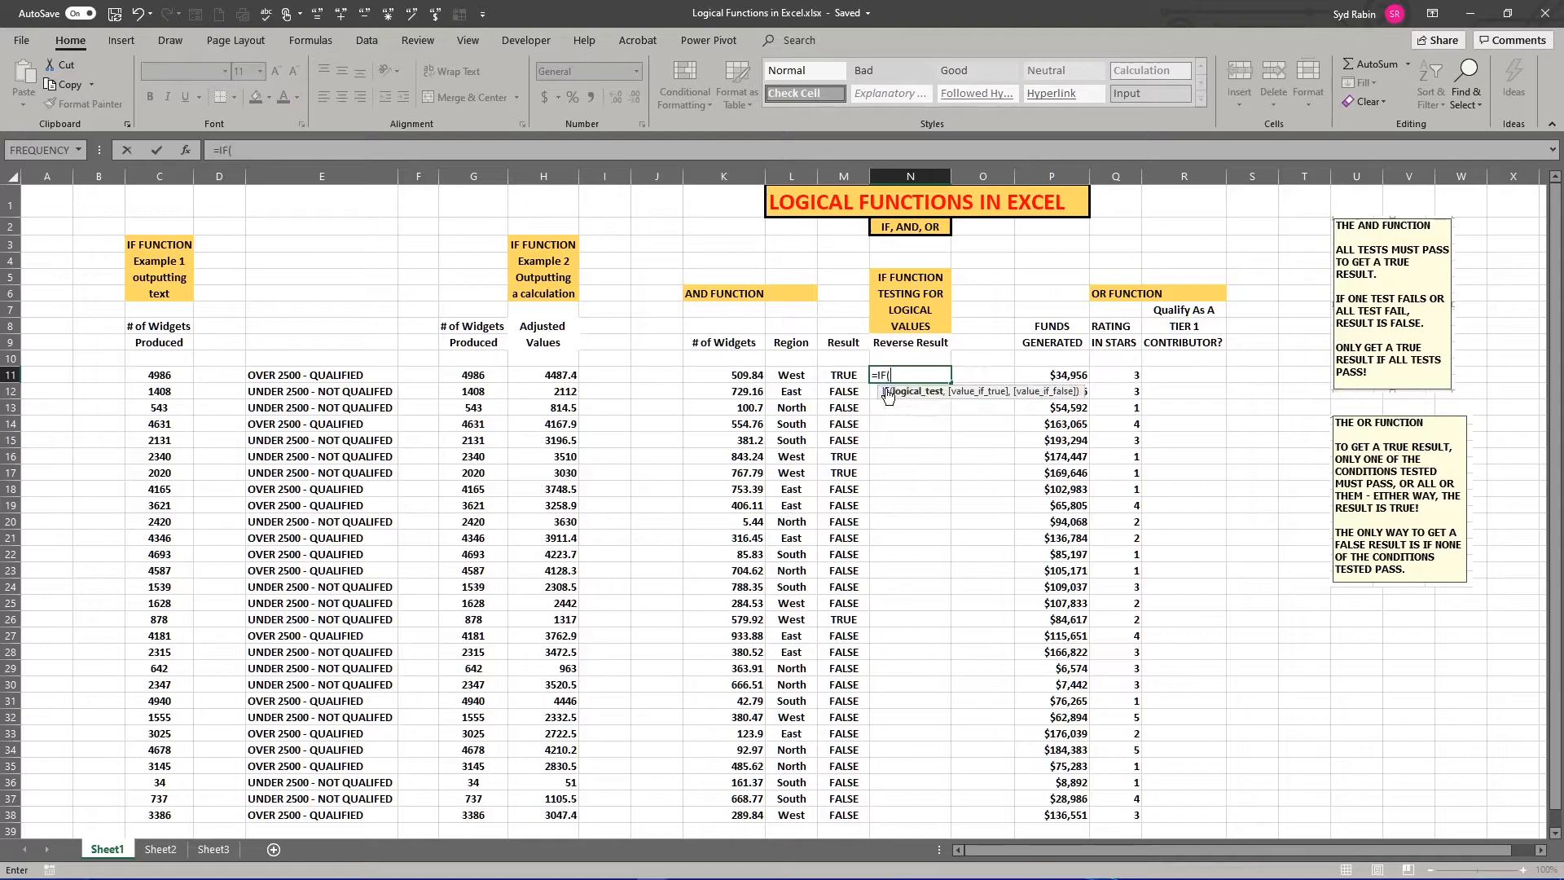
{"action": "left_click", "coordinate": [839, 375]}
{"action": "type", "text": "="}
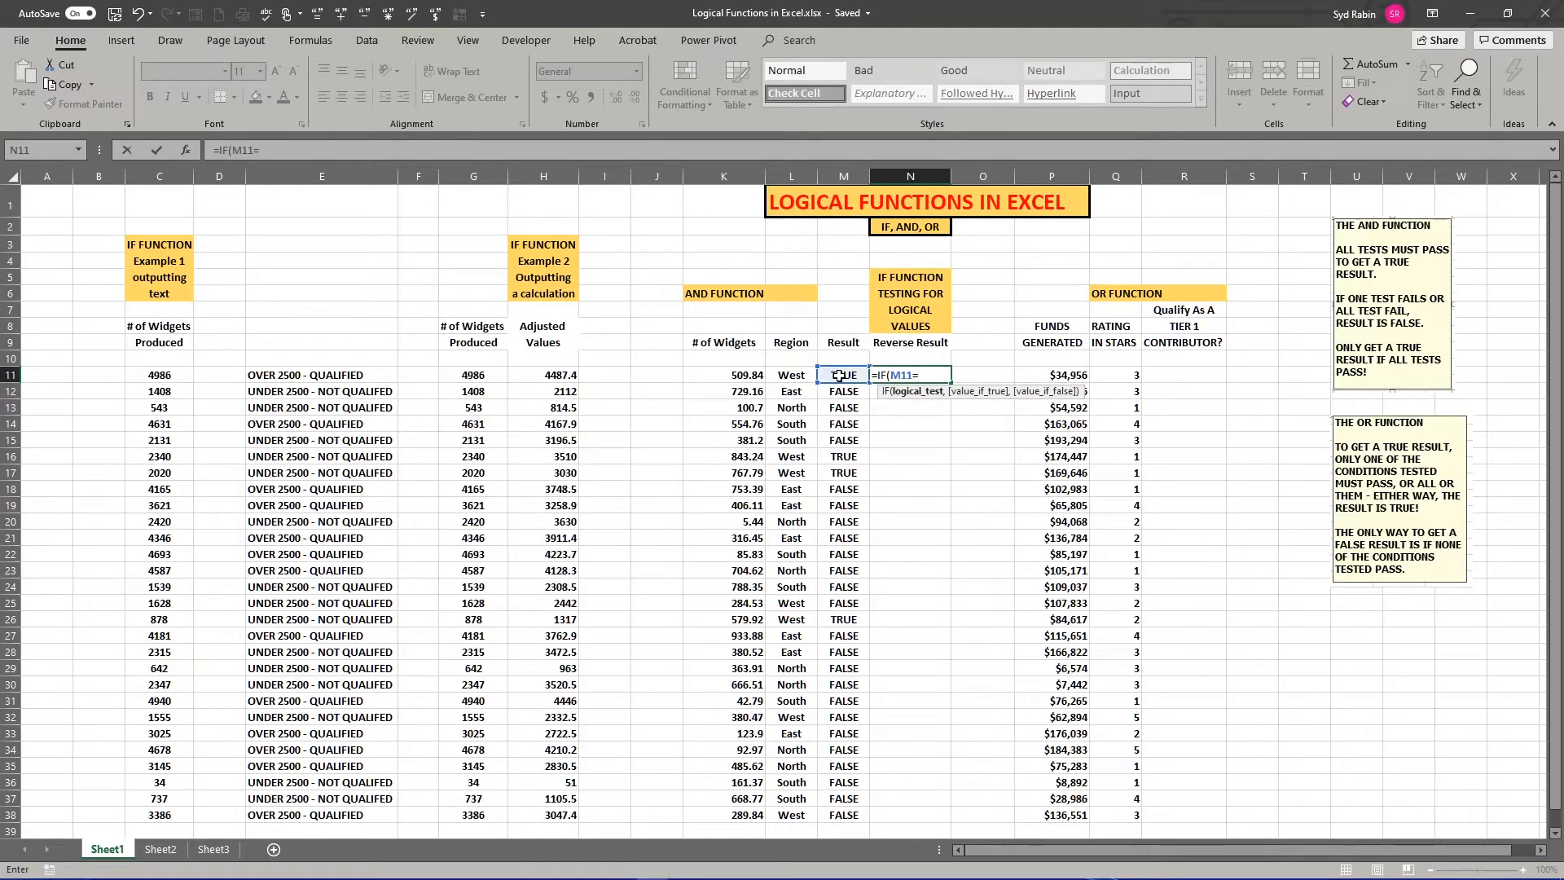
{"action": "type", "text": "TR"}
{"action": "key", "text": "BackSpace"}
{"action": "key", "text": "BackSpace"}
{"action": "key", "text": "BackSpace"}
{"action": "type", "text": "TRUE,"}
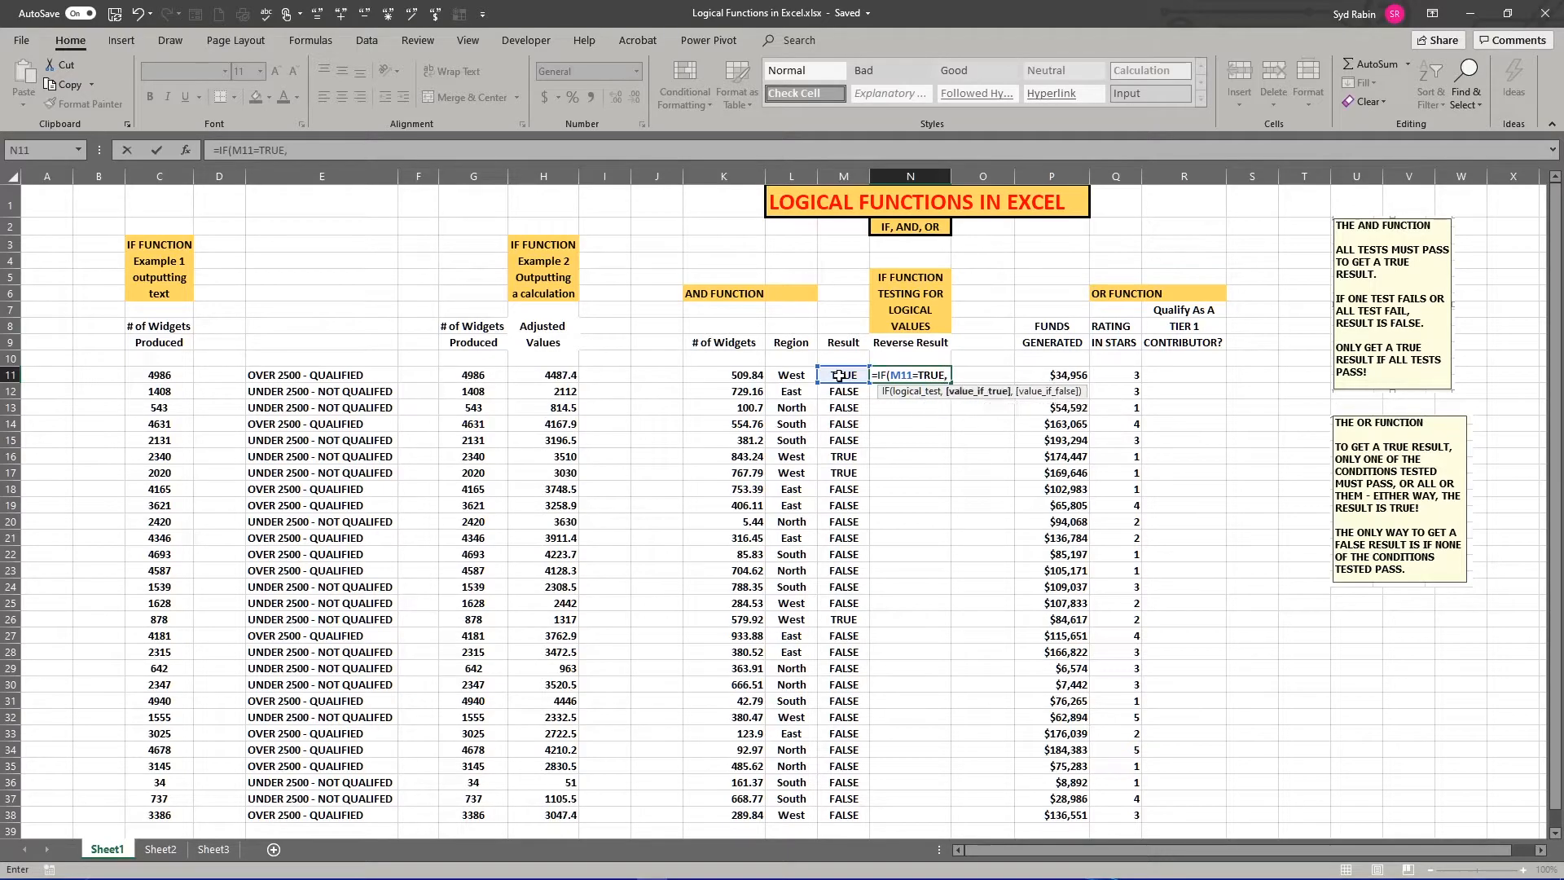
Complete the N11 formula with "FALSE" as the value if true and "TRUE" as the value if false, and enter it.
{"action": "type", "text": "\"FALSE"}
{"action": "type", "text": ","}
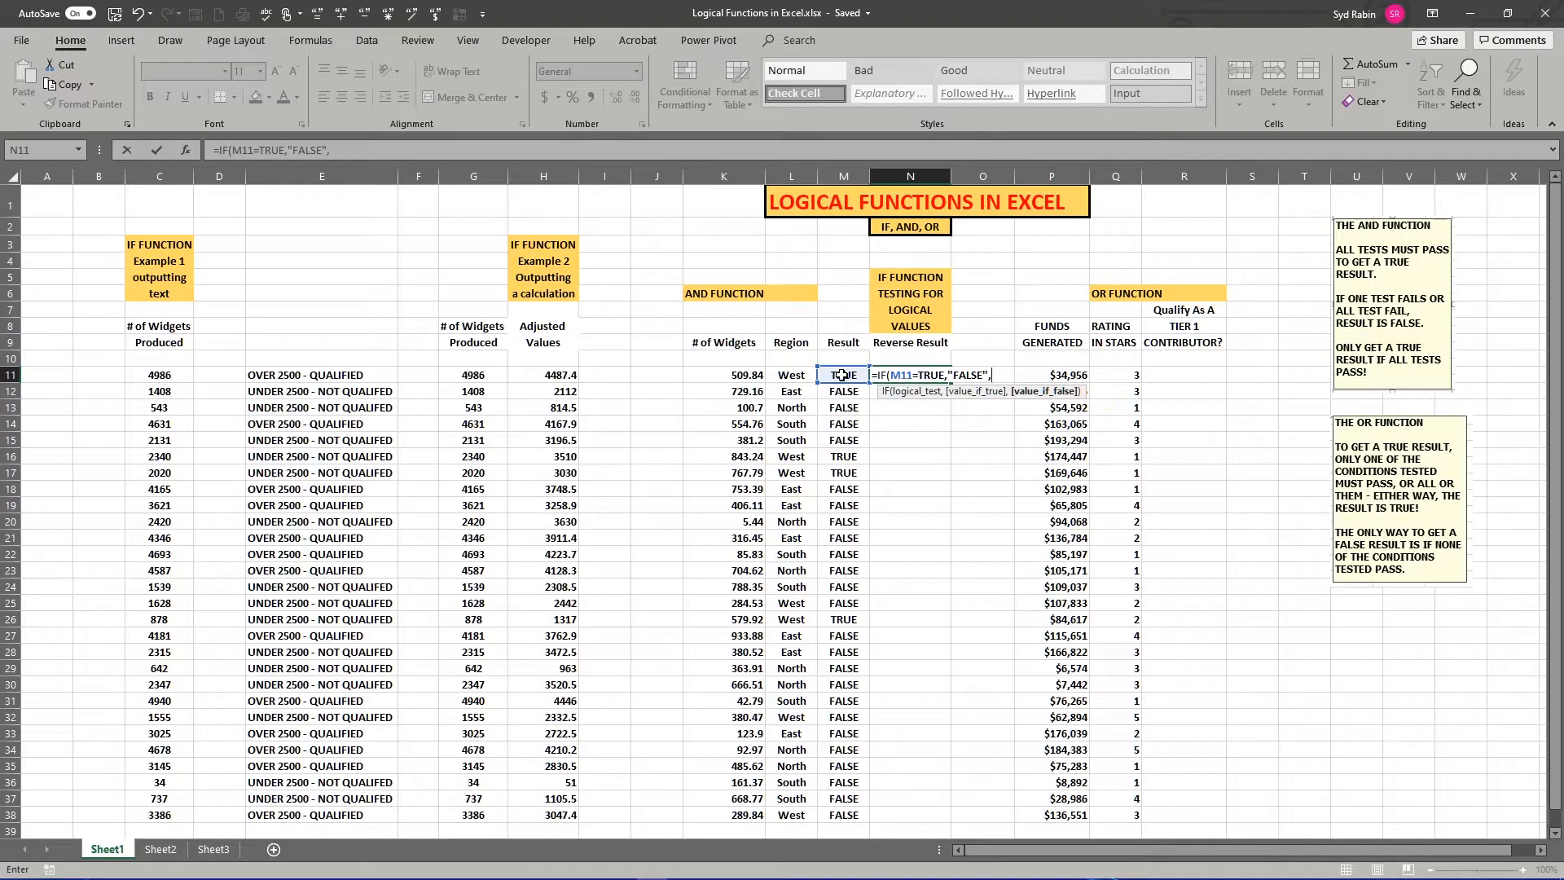
{"action": "type", "text": "UE\")"}
{"action": "key", "text": "Return"}
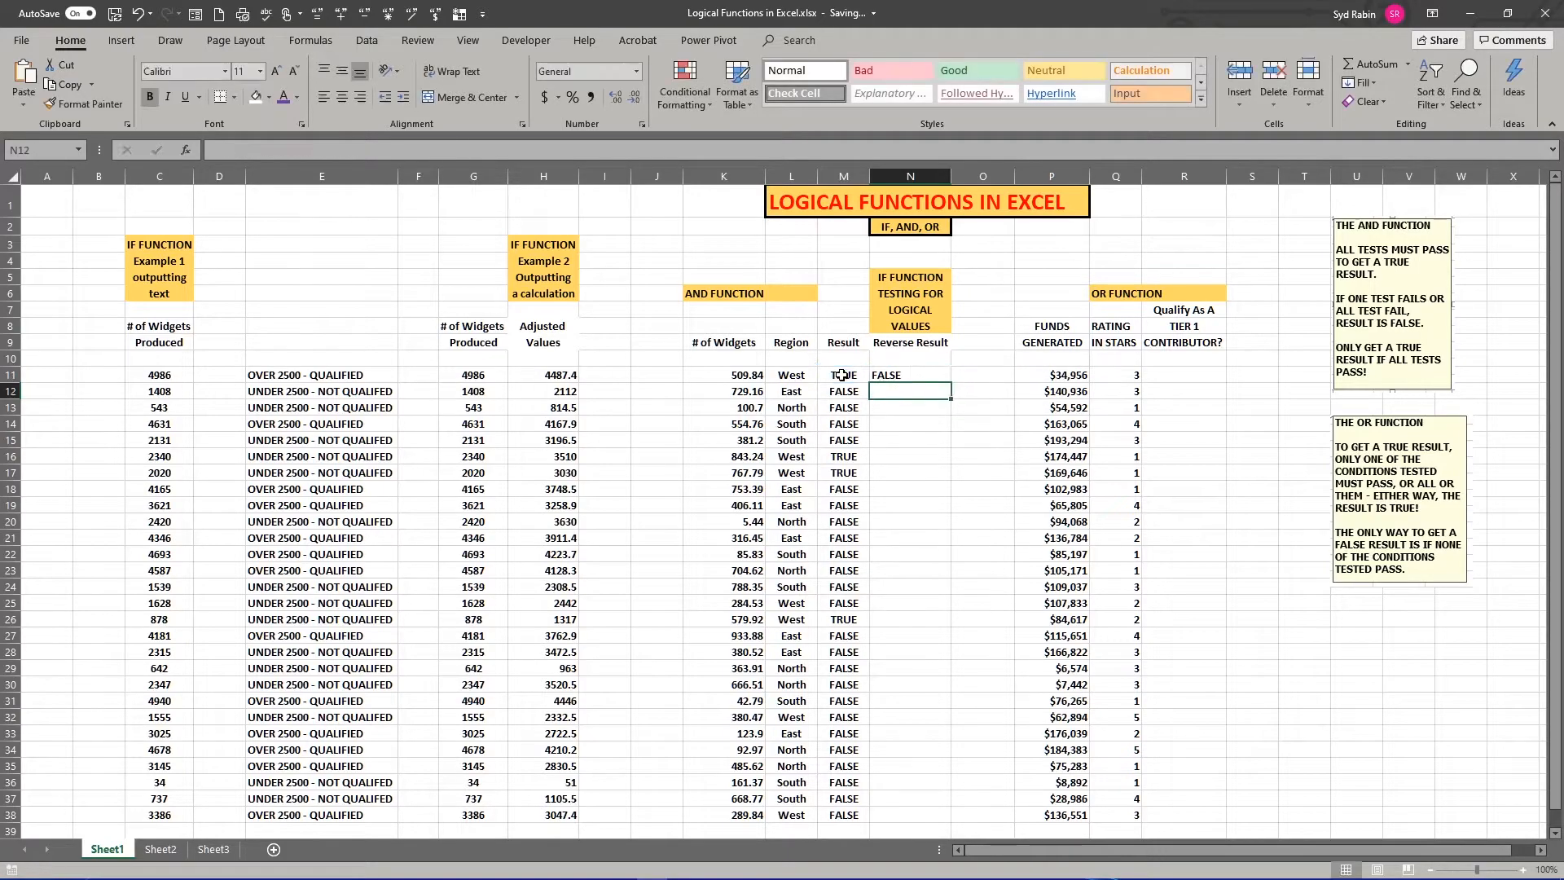
Fill the IF formula from N11 down through N38, and compare the reversed results with column M in rows 11 and 12.
{"action": "left_click", "coordinate": [904, 378]}
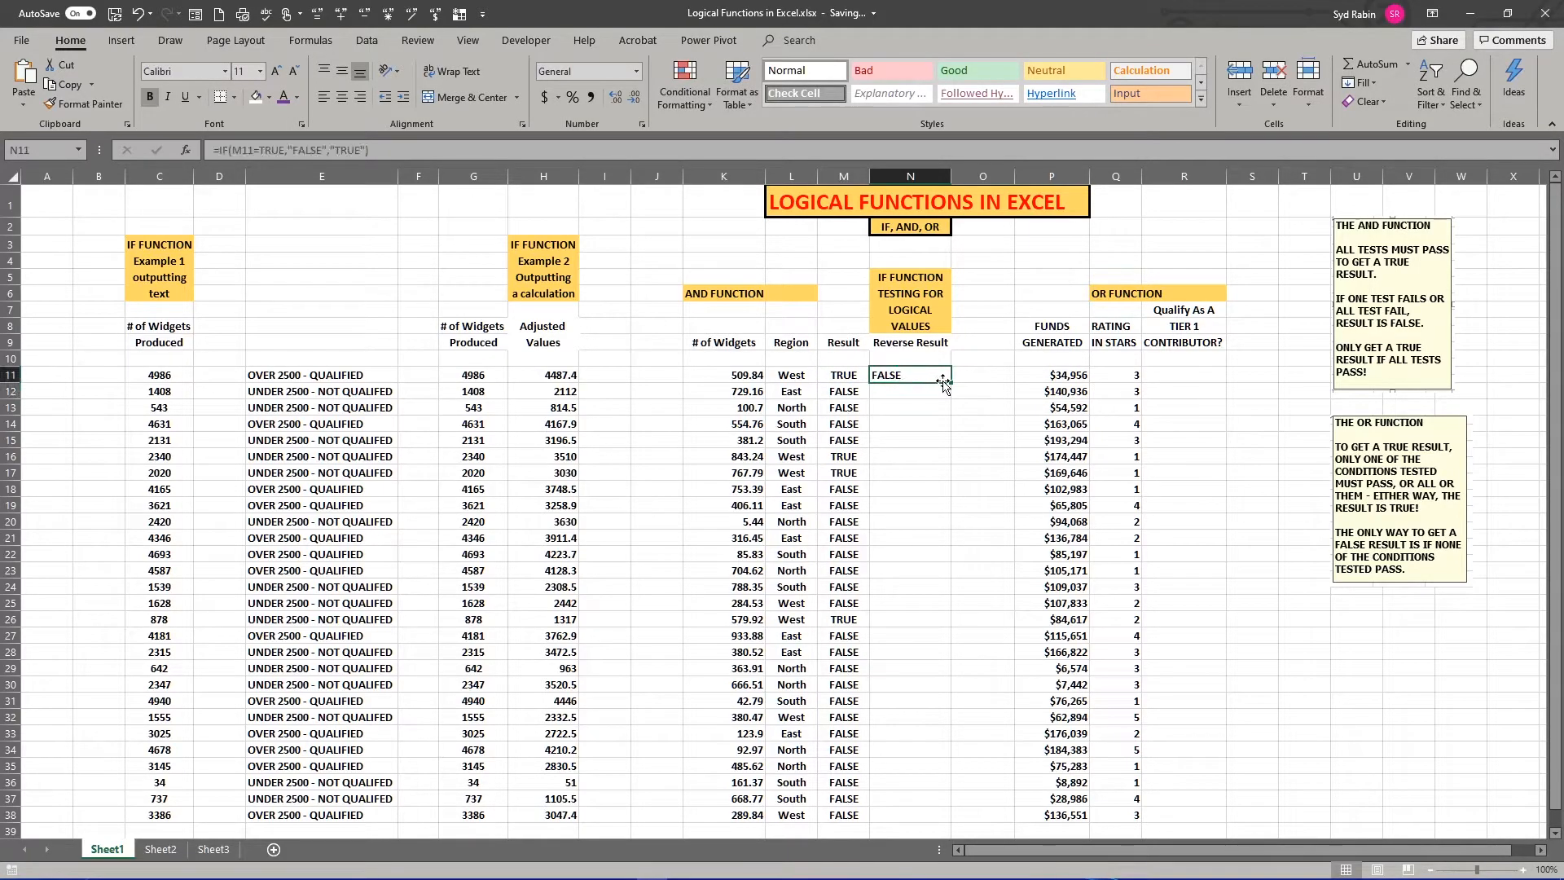
{"action": "left_click_drag", "start_coordinate": [950, 383], "coordinate": [936, 820]}
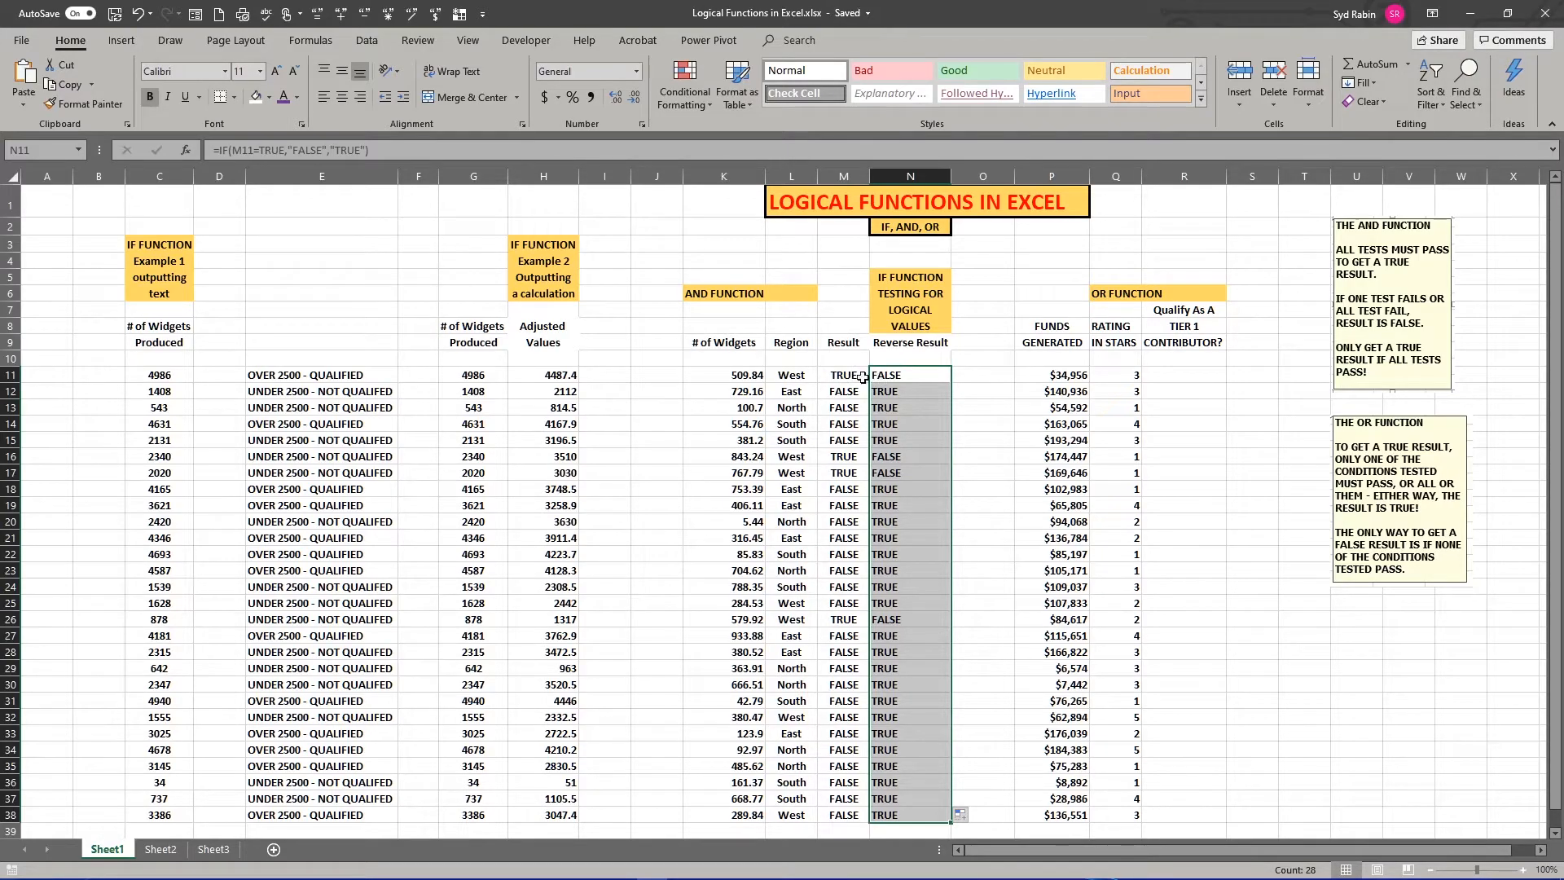
{"action": "left_click", "coordinate": [842, 376]}
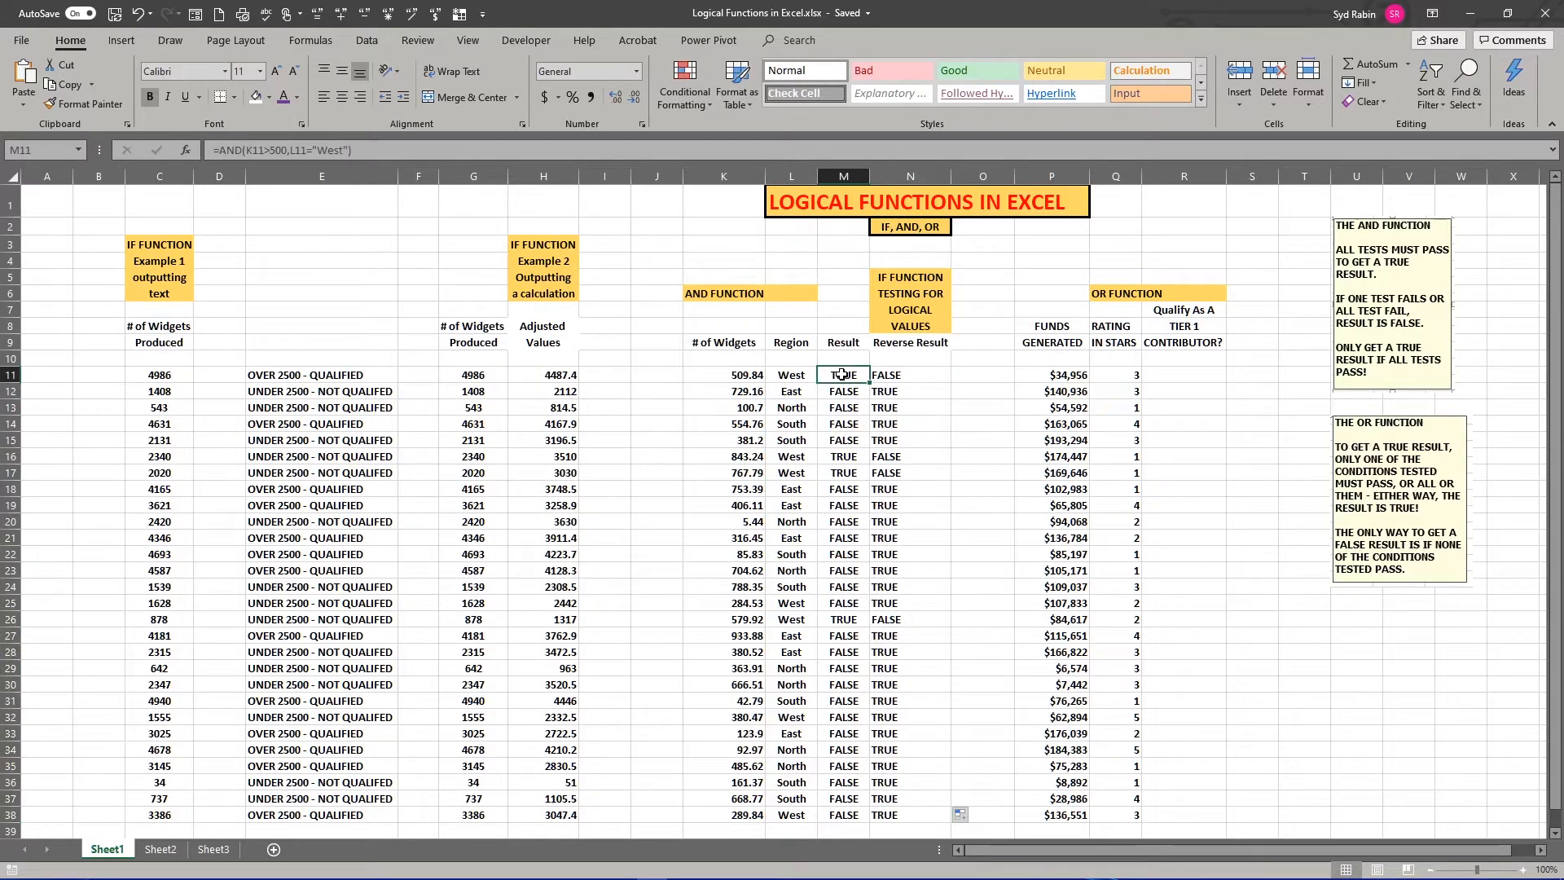
{"action": "left_click", "coordinate": [888, 377]}
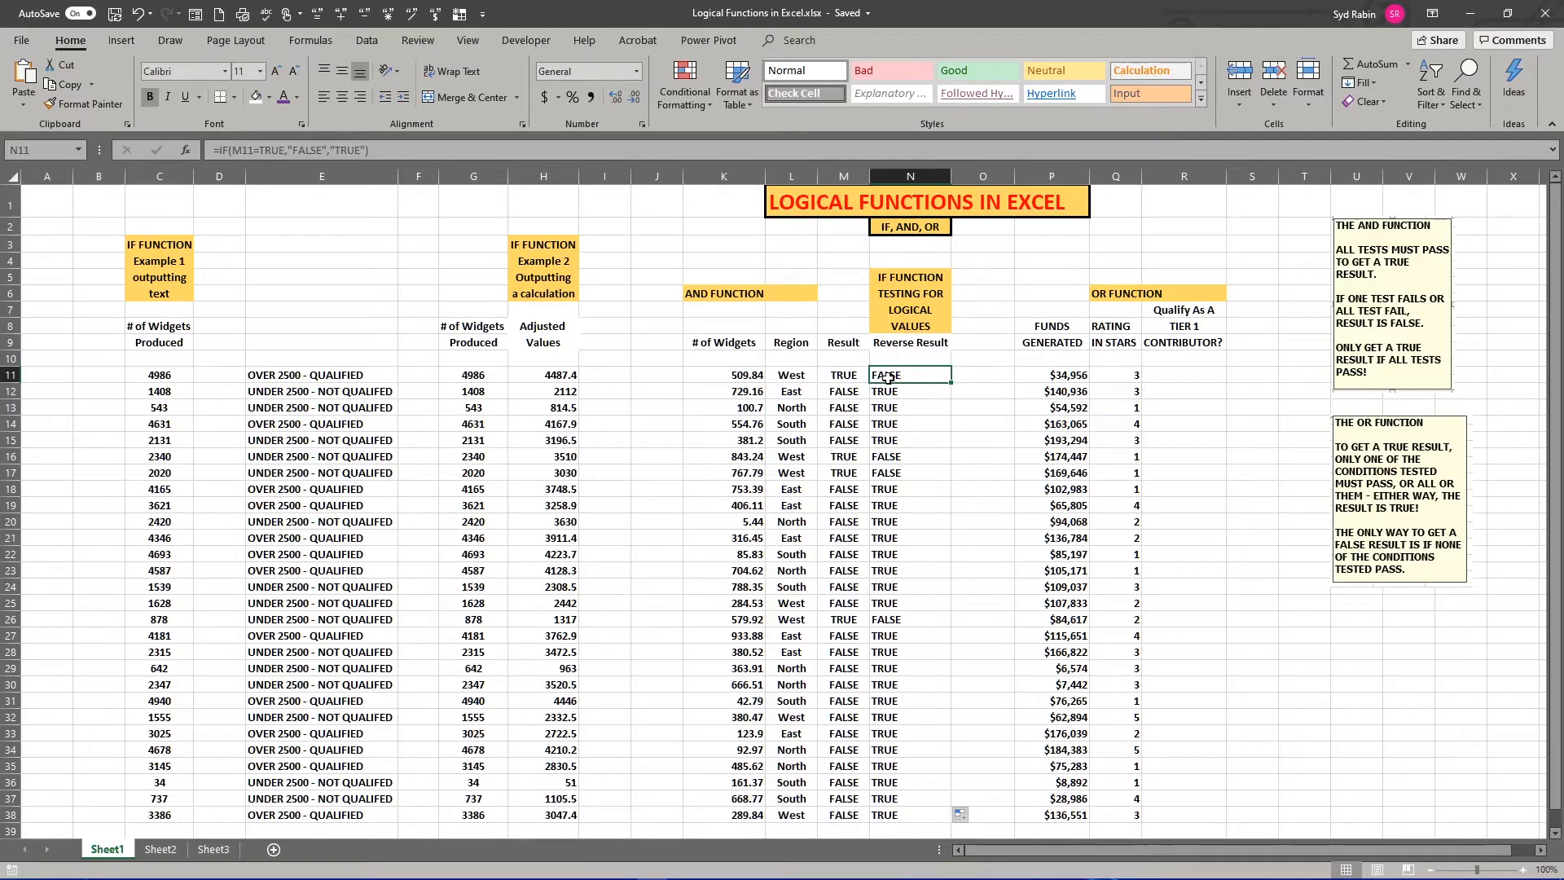
{"action": "left_click", "coordinate": [843, 393]}
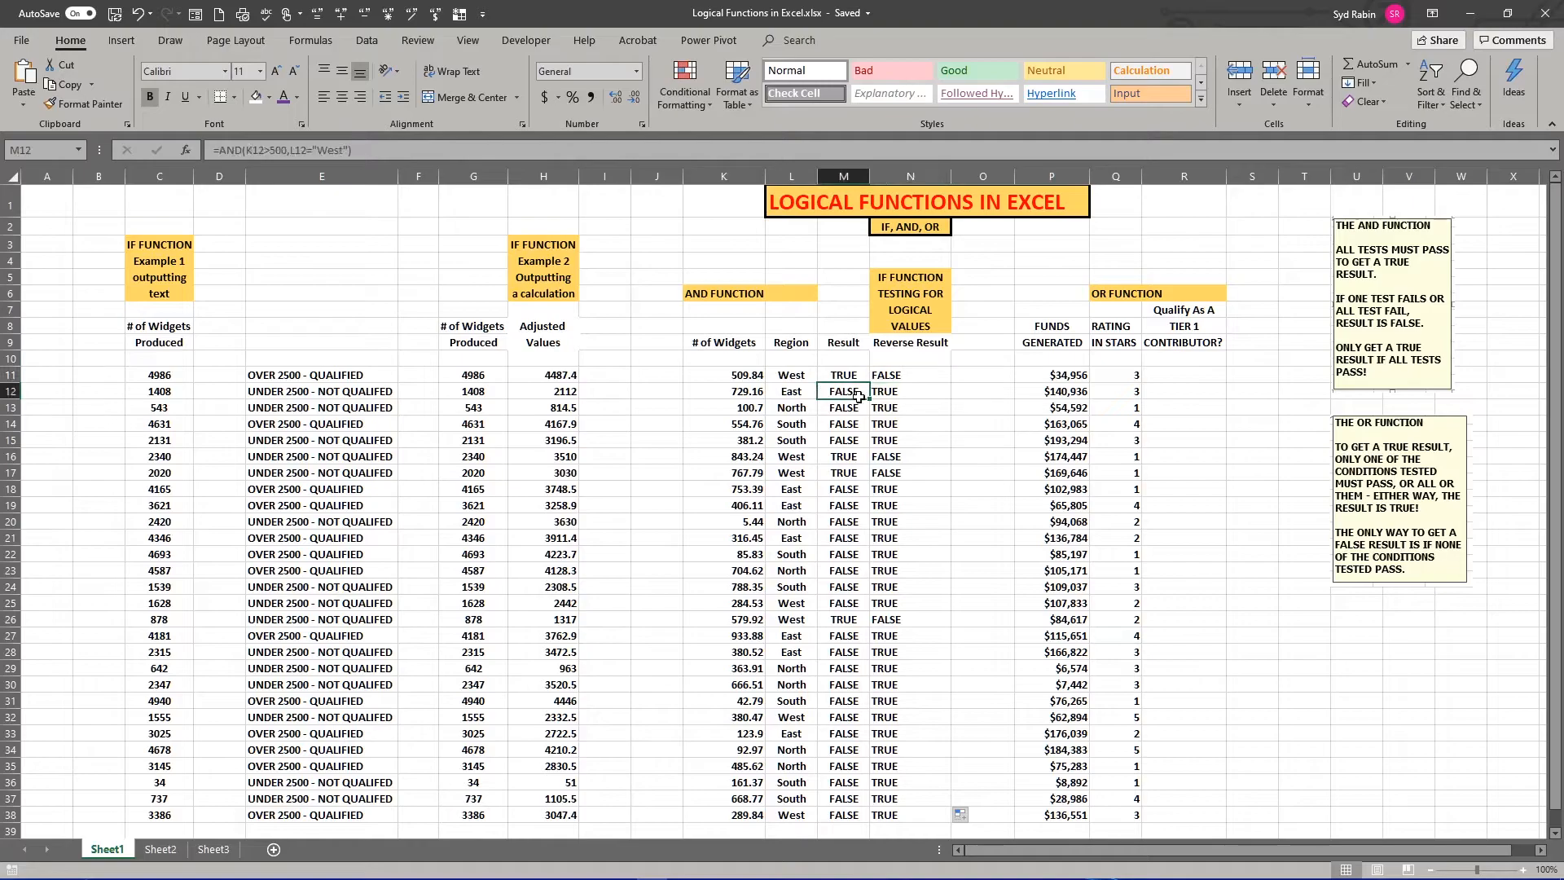
{"action": "left_click", "coordinate": [899, 397]}
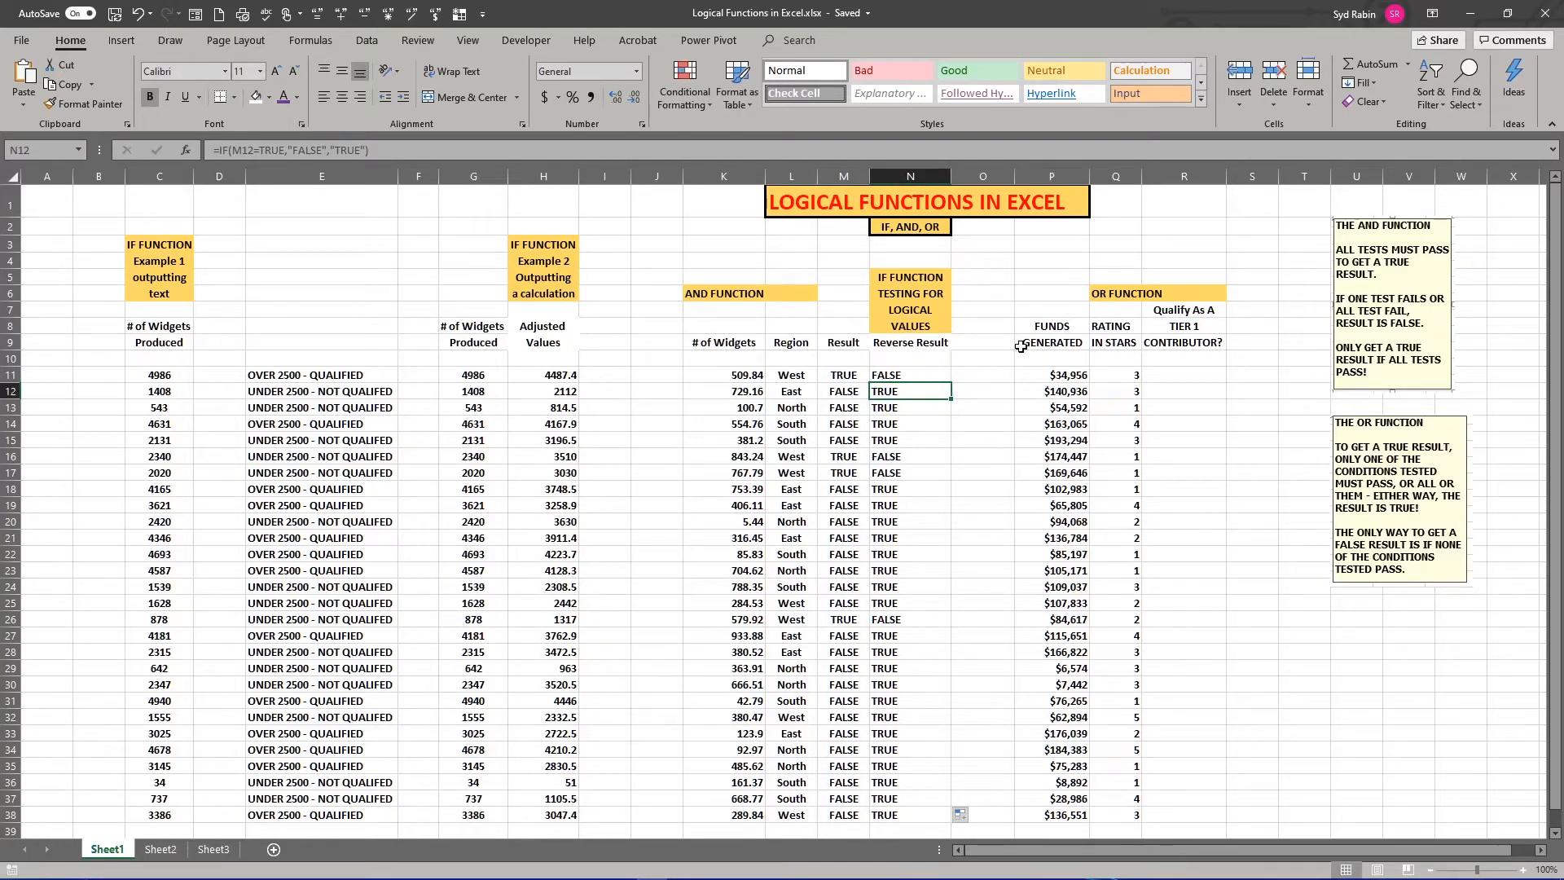
Examine the OR FUNCTION section's headings, the funds generated in P11:P38 and the star ratings in column Q.
{"action": "left_click", "coordinate": [1118, 293]}
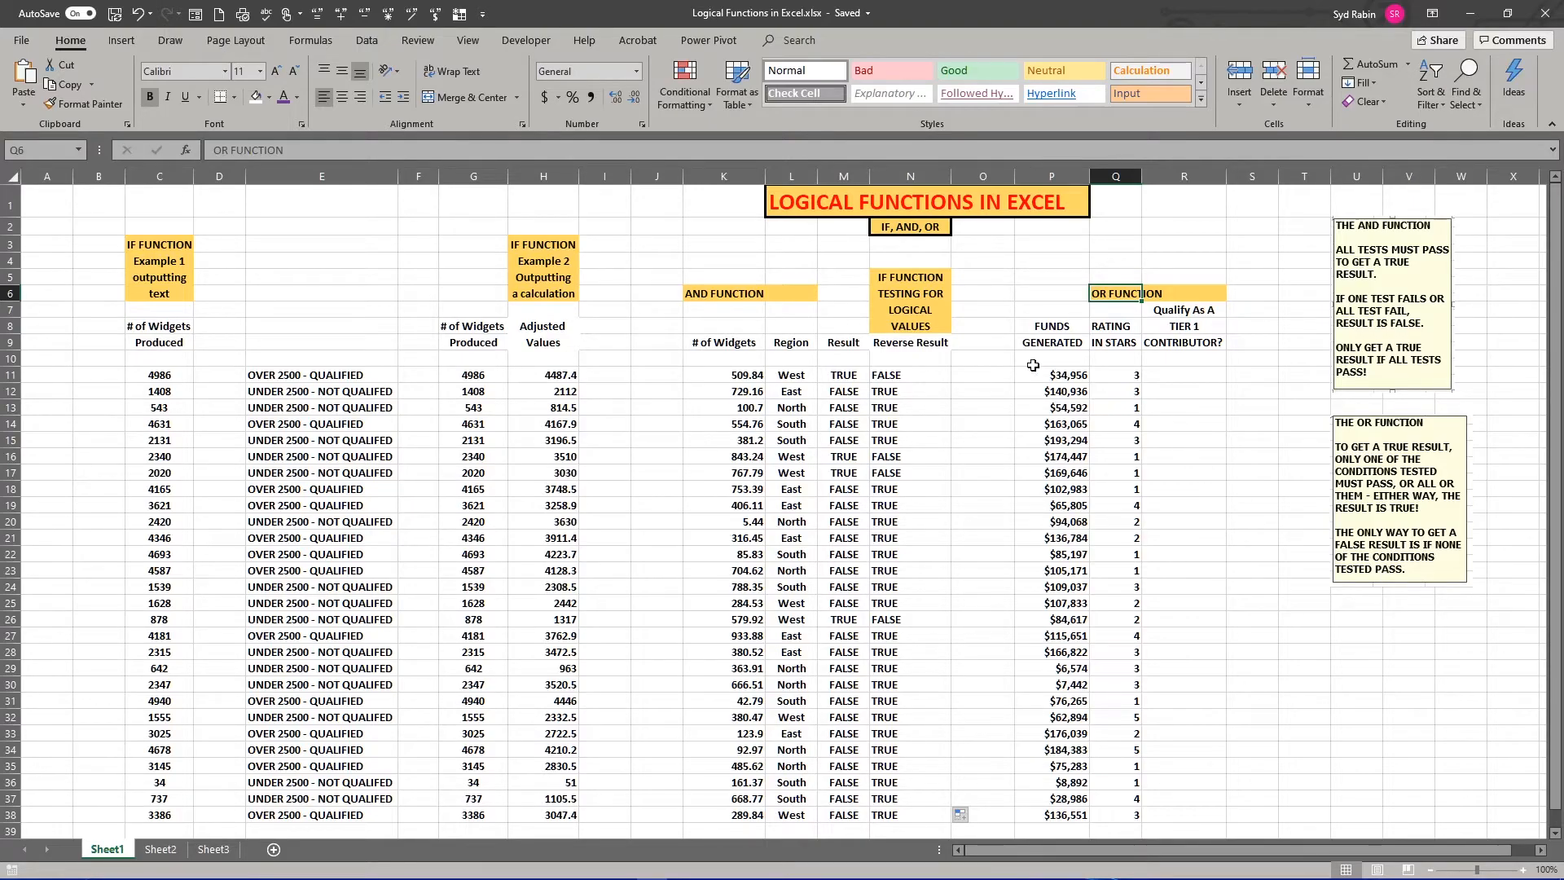
{"action": "left_click_drag", "start_coordinate": [1062, 327], "coordinate": [1116, 345]}
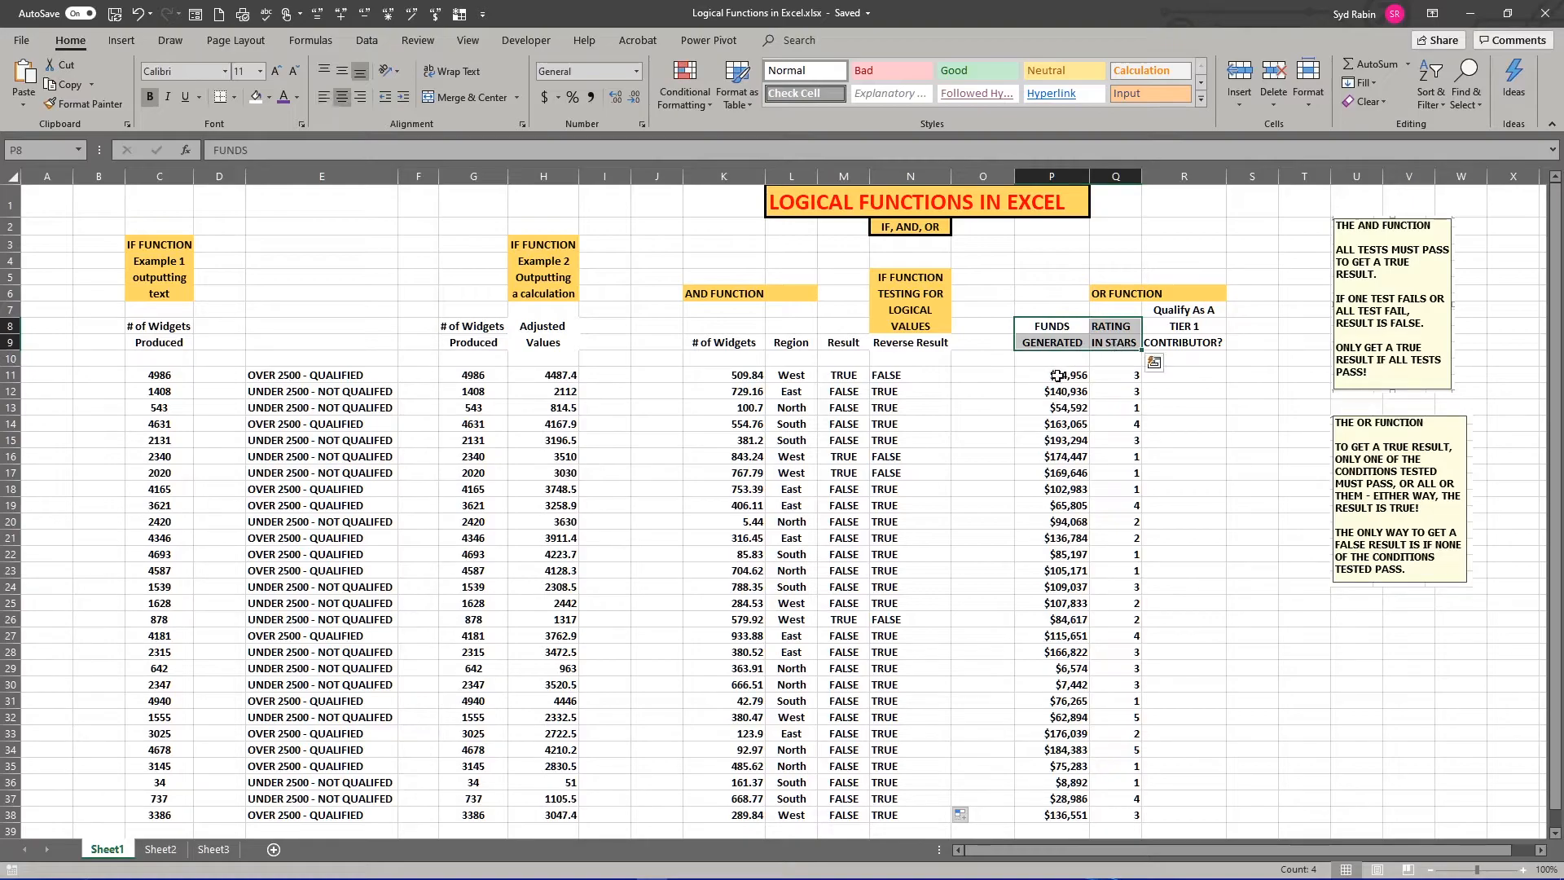
{"action": "left_click_drag", "start_coordinate": [1054, 377], "coordinate": [1077, 809]}
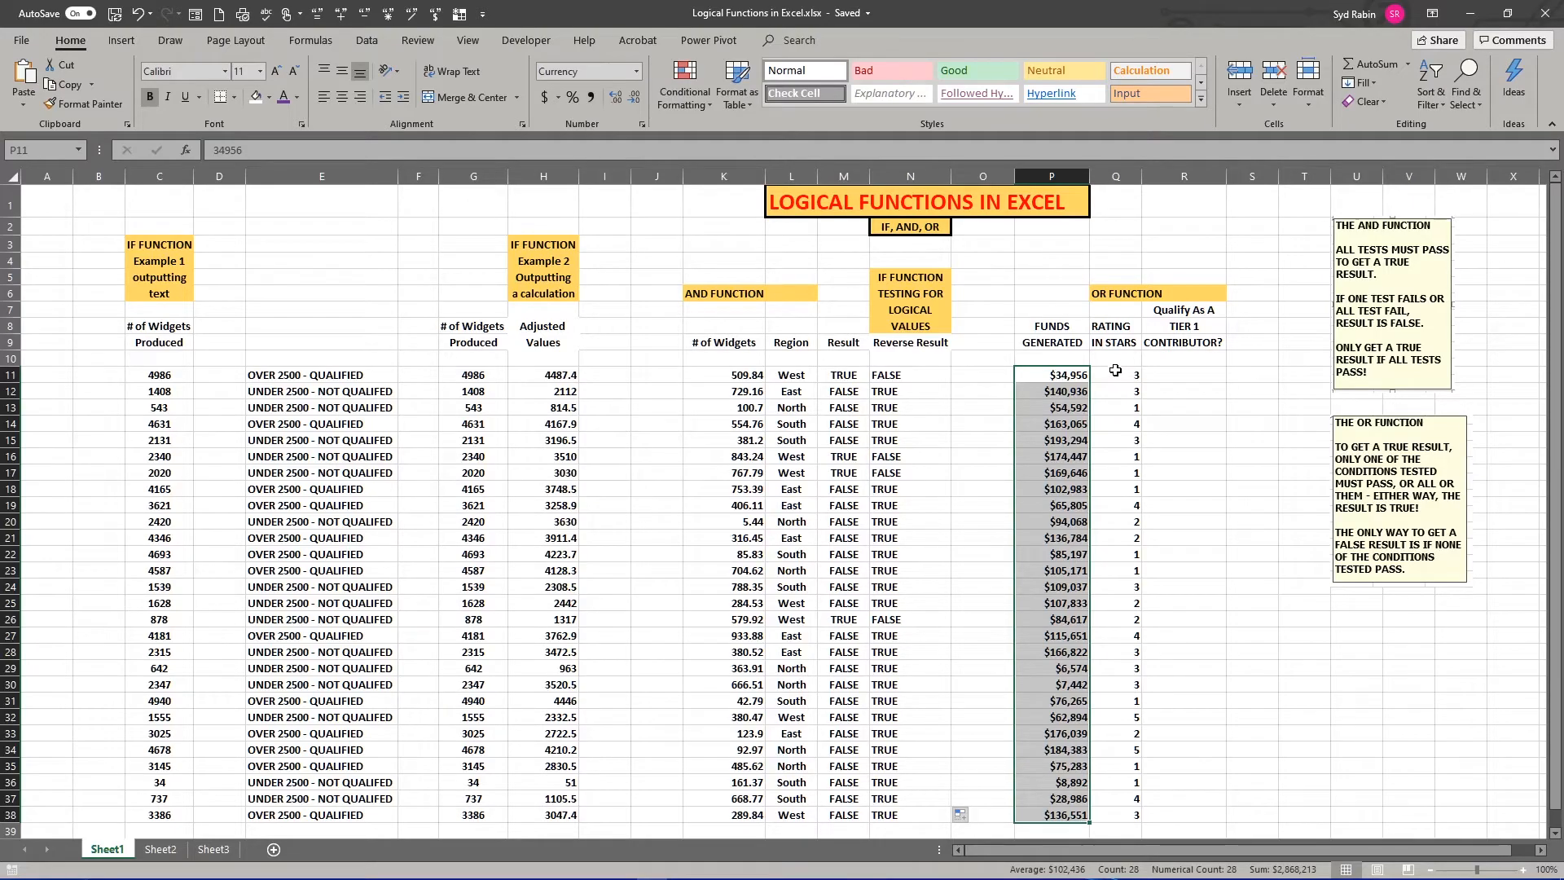
{"action": "left_click_drag", "start_coordinate": [1115, 370], "coordinate": [1127, 800]}
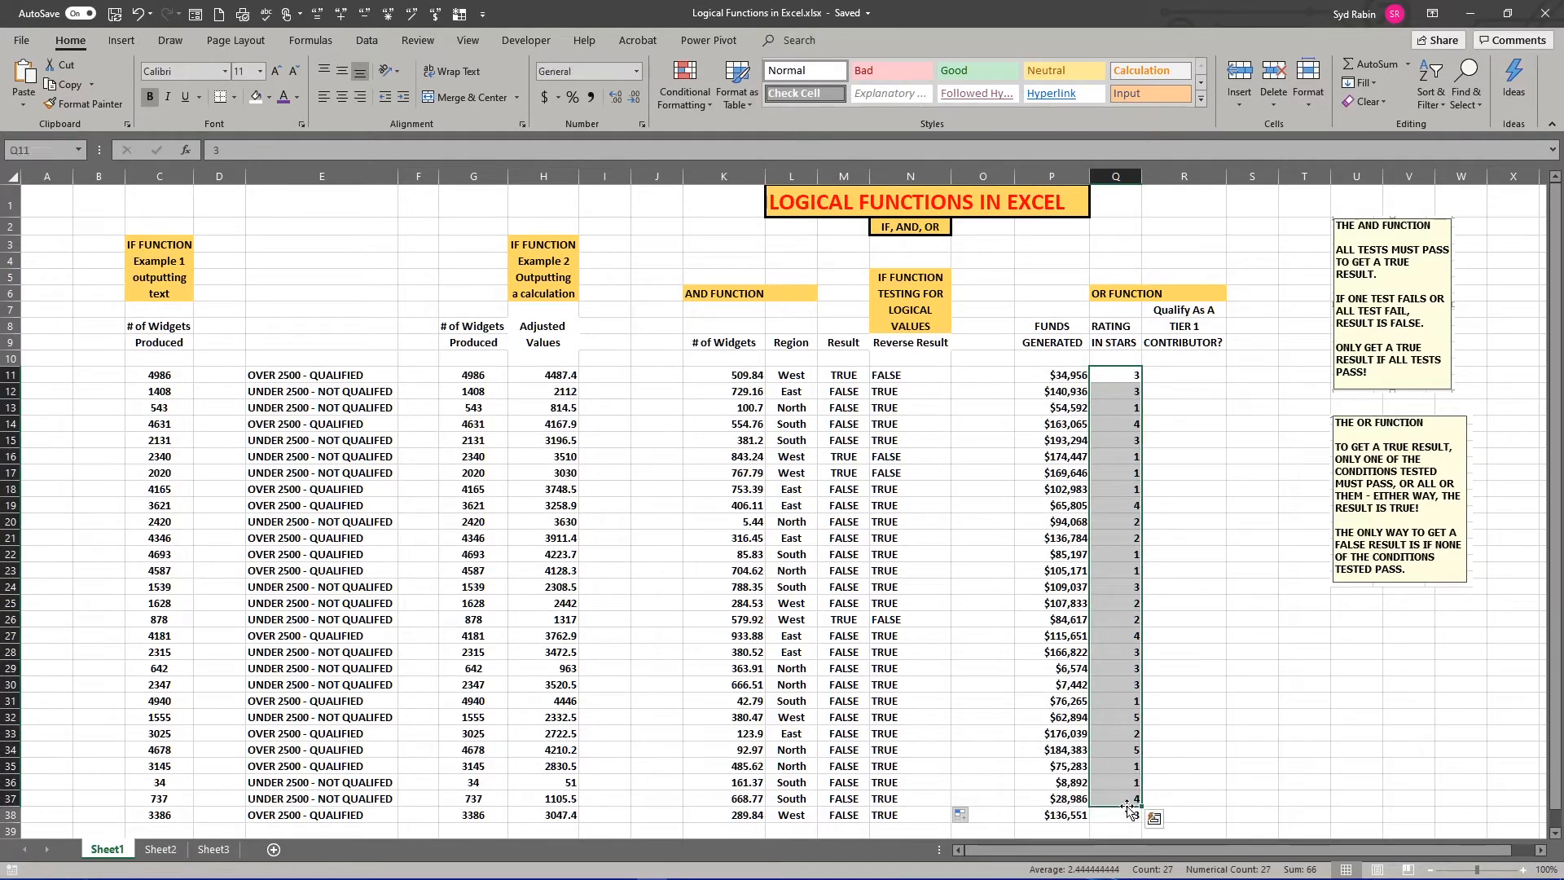
{"action": "left_click", "coordinate": [1113, 505]}
{"action": "left_click", "coordinate": [1116, 750]}
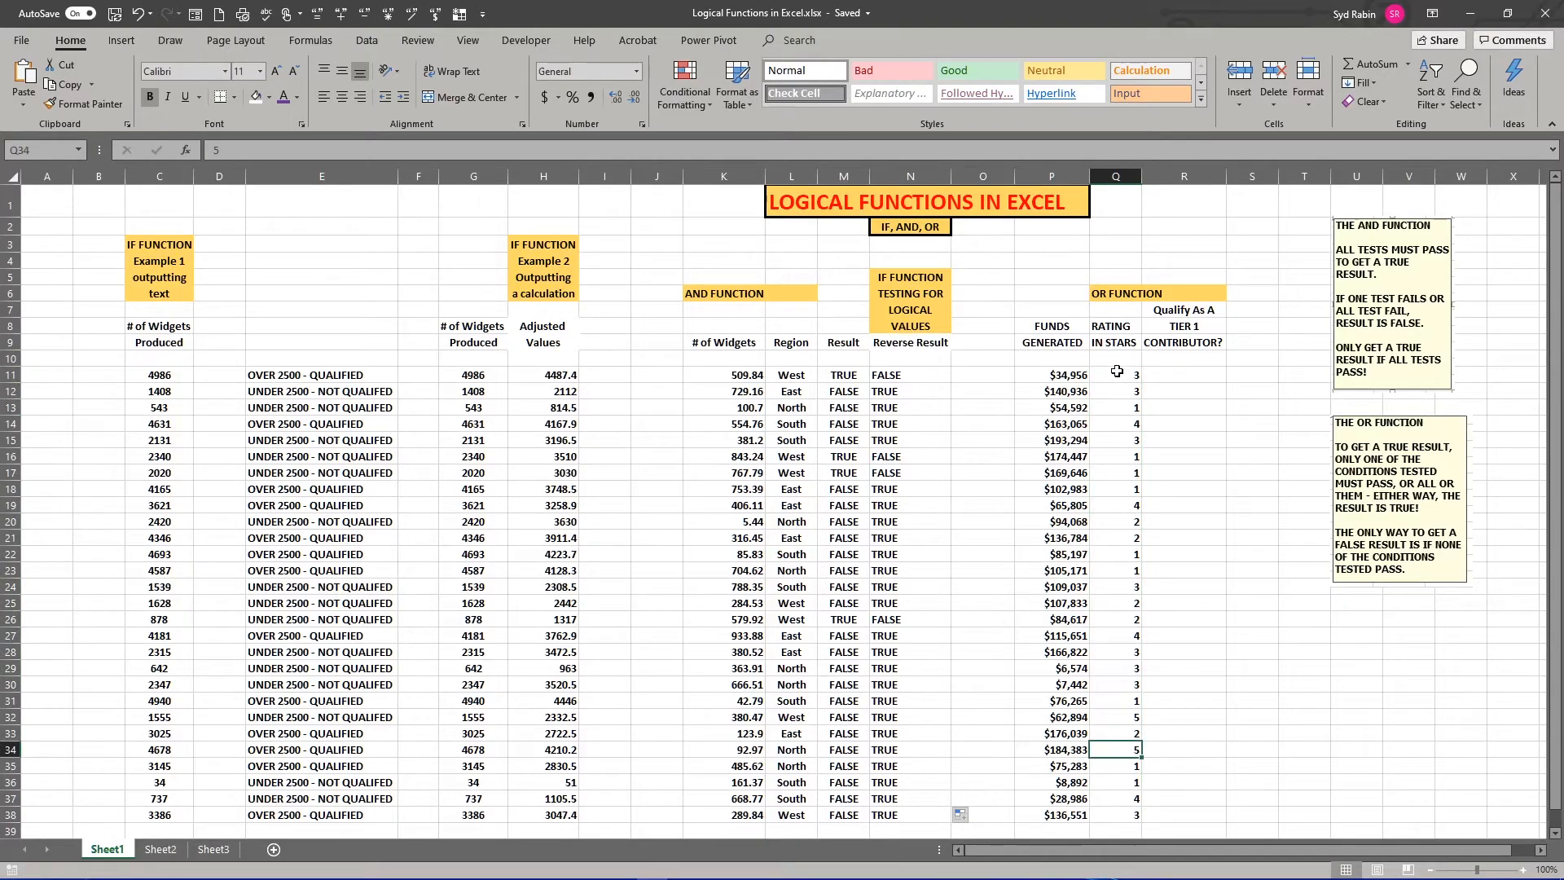
Examine the funds in P11 and the star rating in Q11 as the two criteria for Tier 1 qualification in R11.
{"action": "left_click", "coordinate": [1058, 374]}
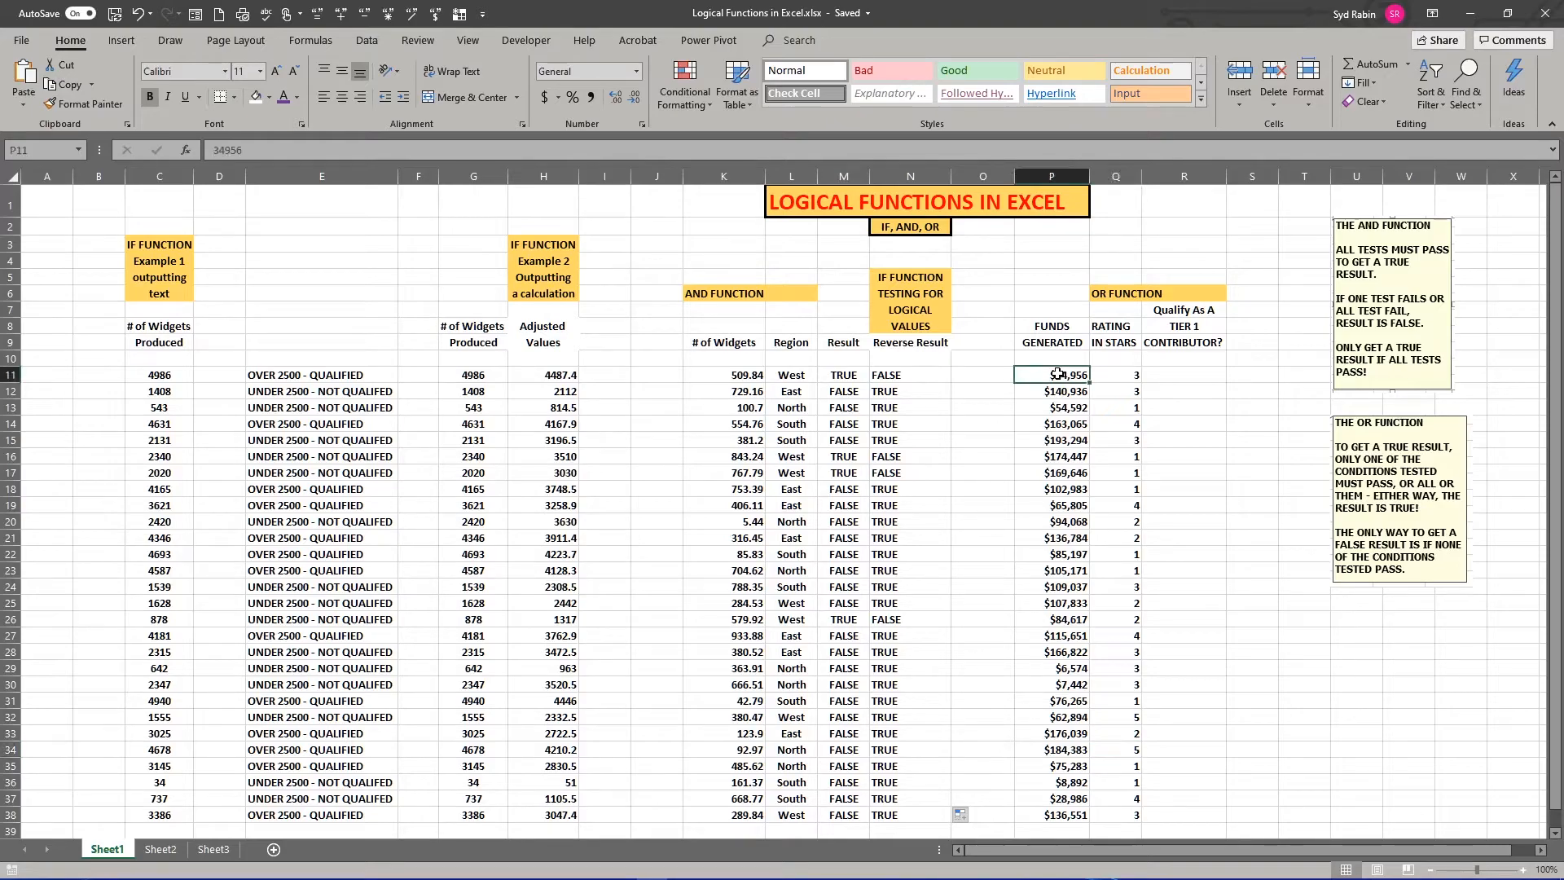
{"action": "left_click", "coordinate": [1117, 375]}
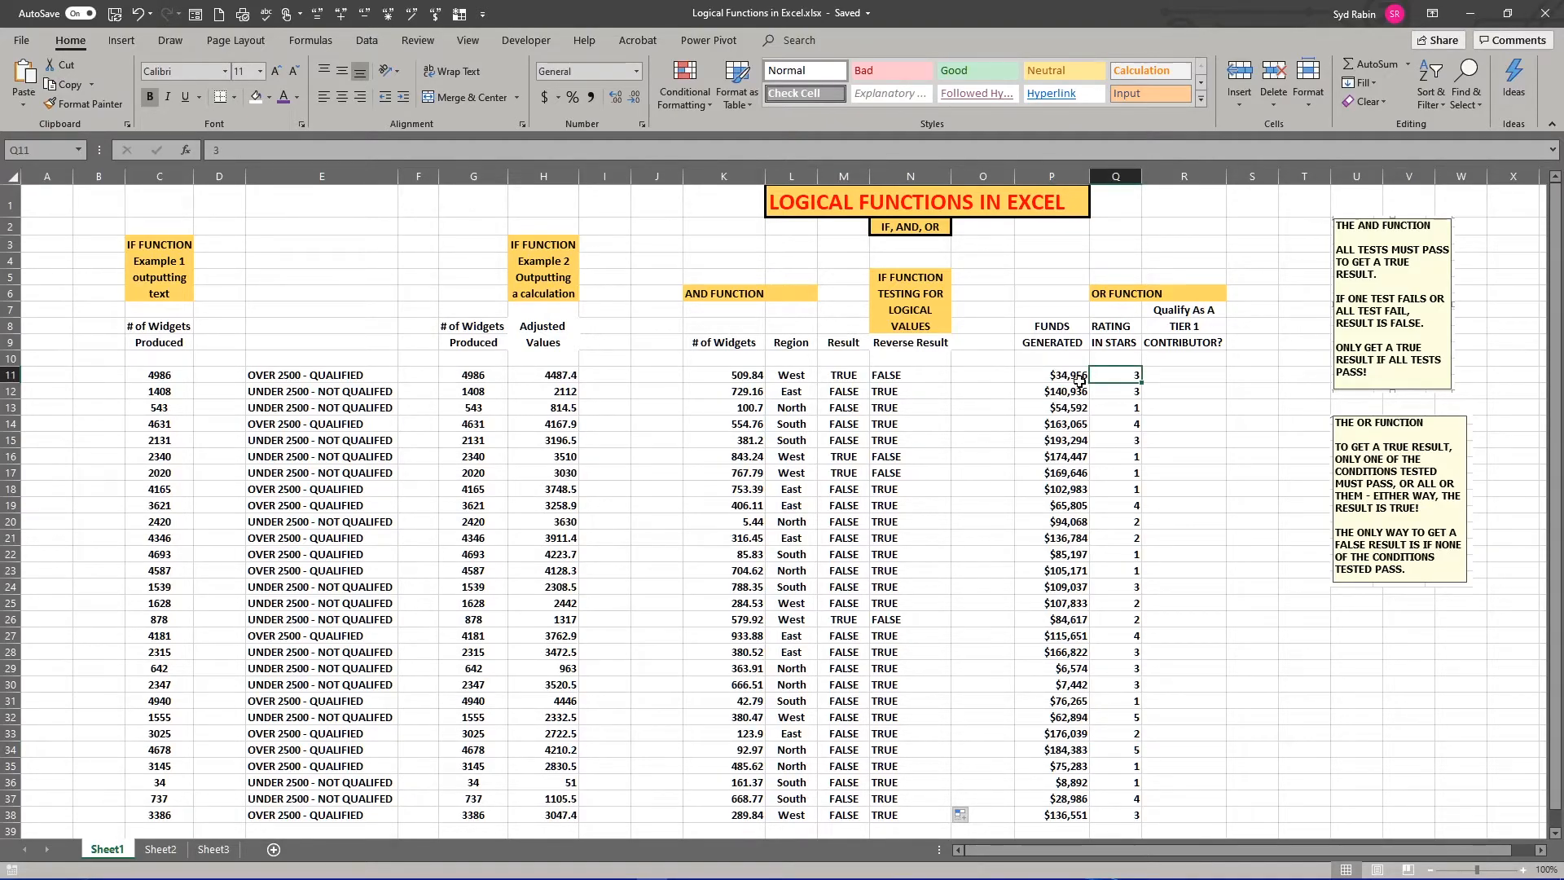
{"action": "left_click_drag", "start_coordinate": [1066, 375], "coordinate": [1100, 372]}
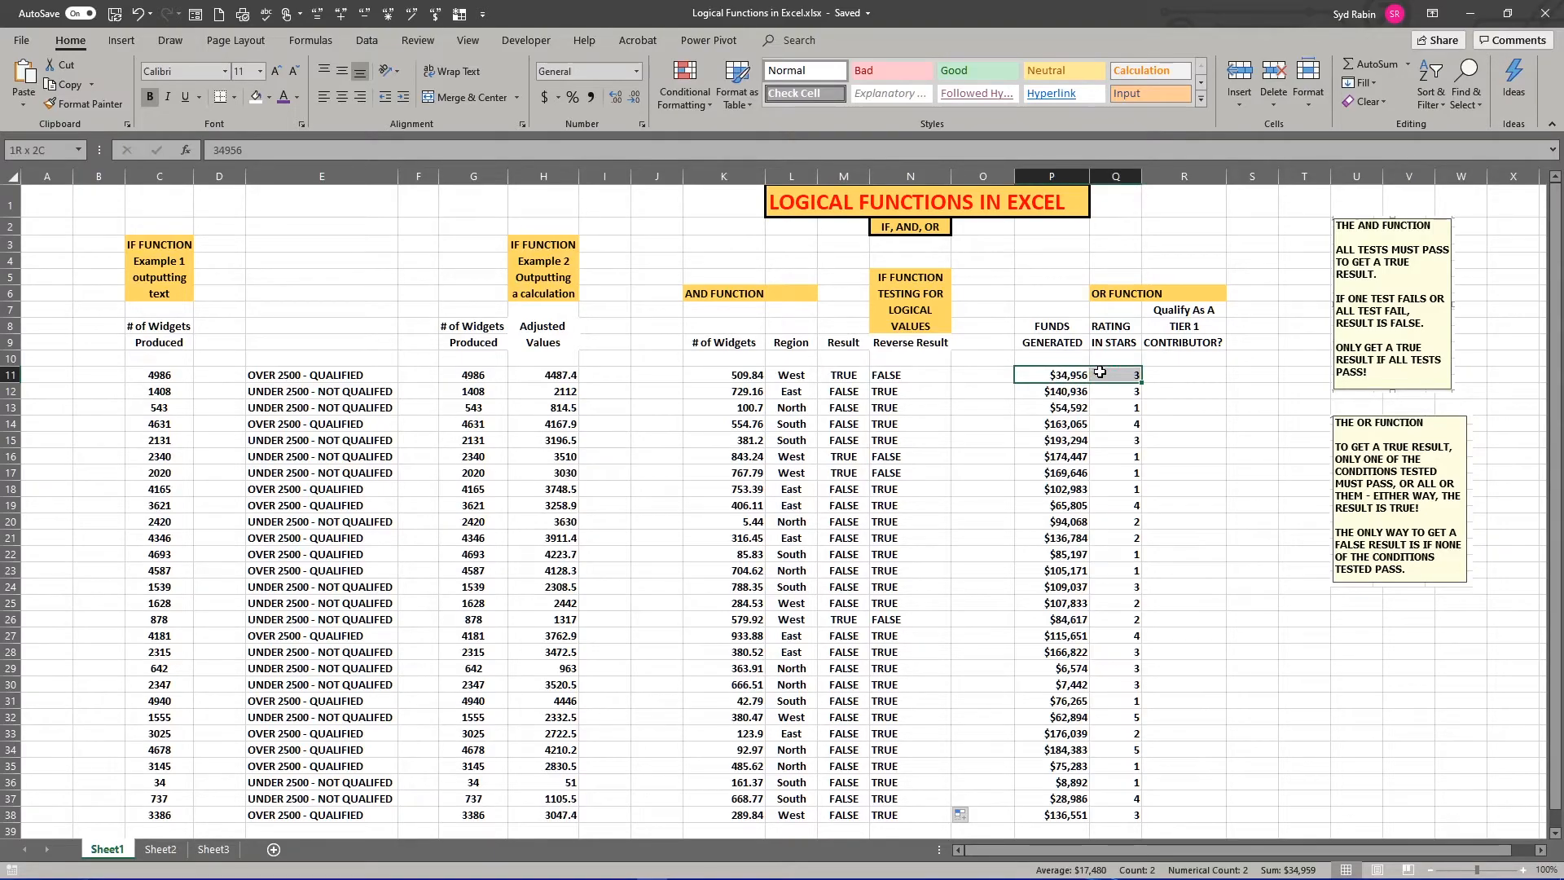
{"action": "left_click", "coordinate": [1167, 374]}
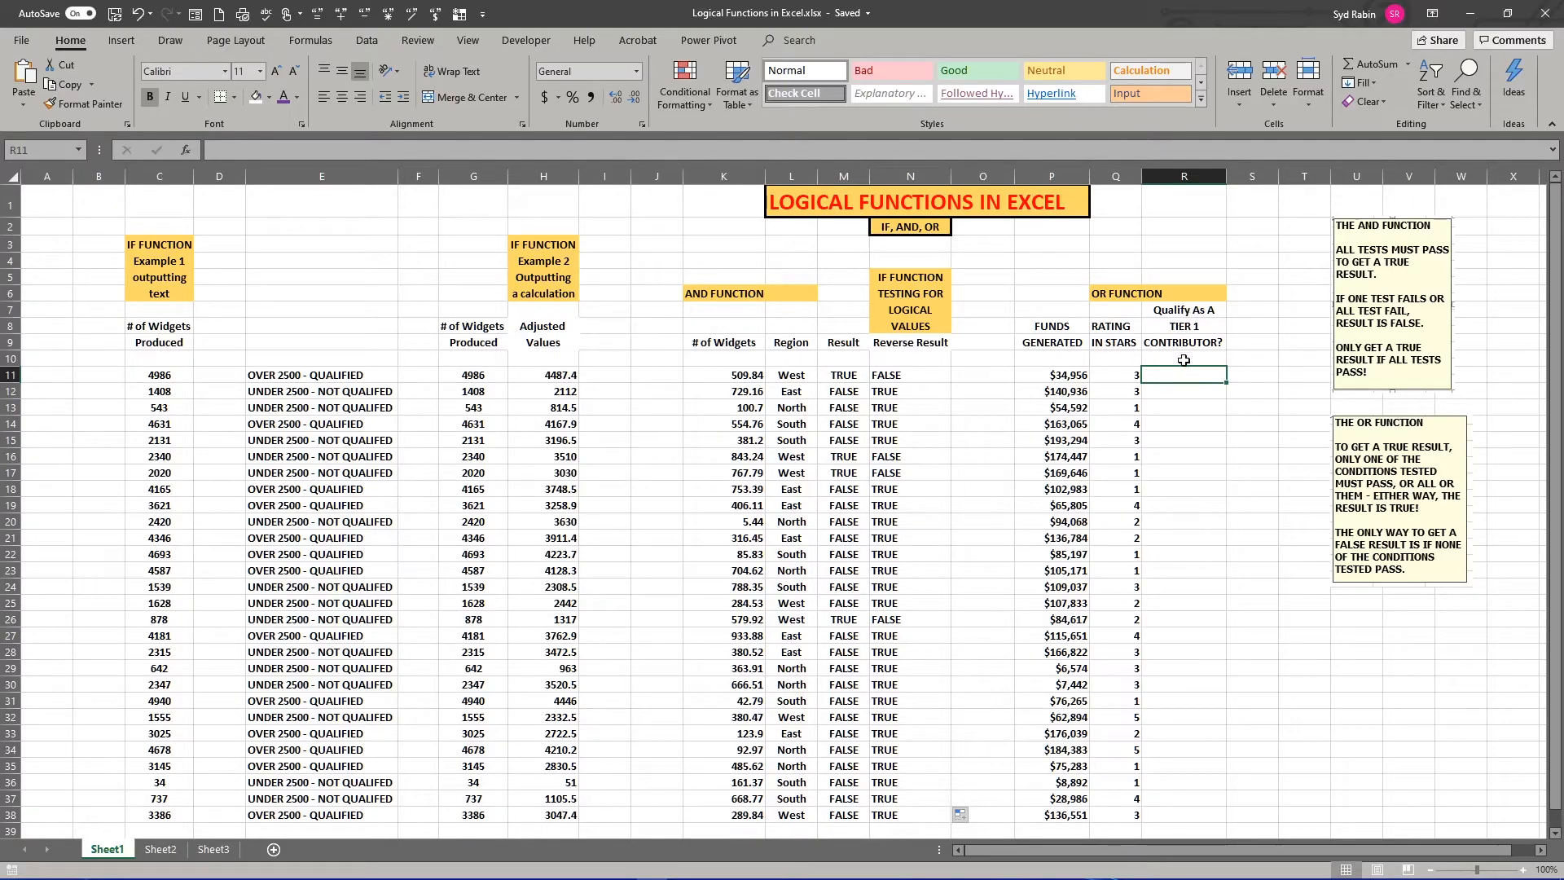
{"action": "left_click_drag", "start_coordinate": [1063, 376], "coordinate": [1105, 380]}
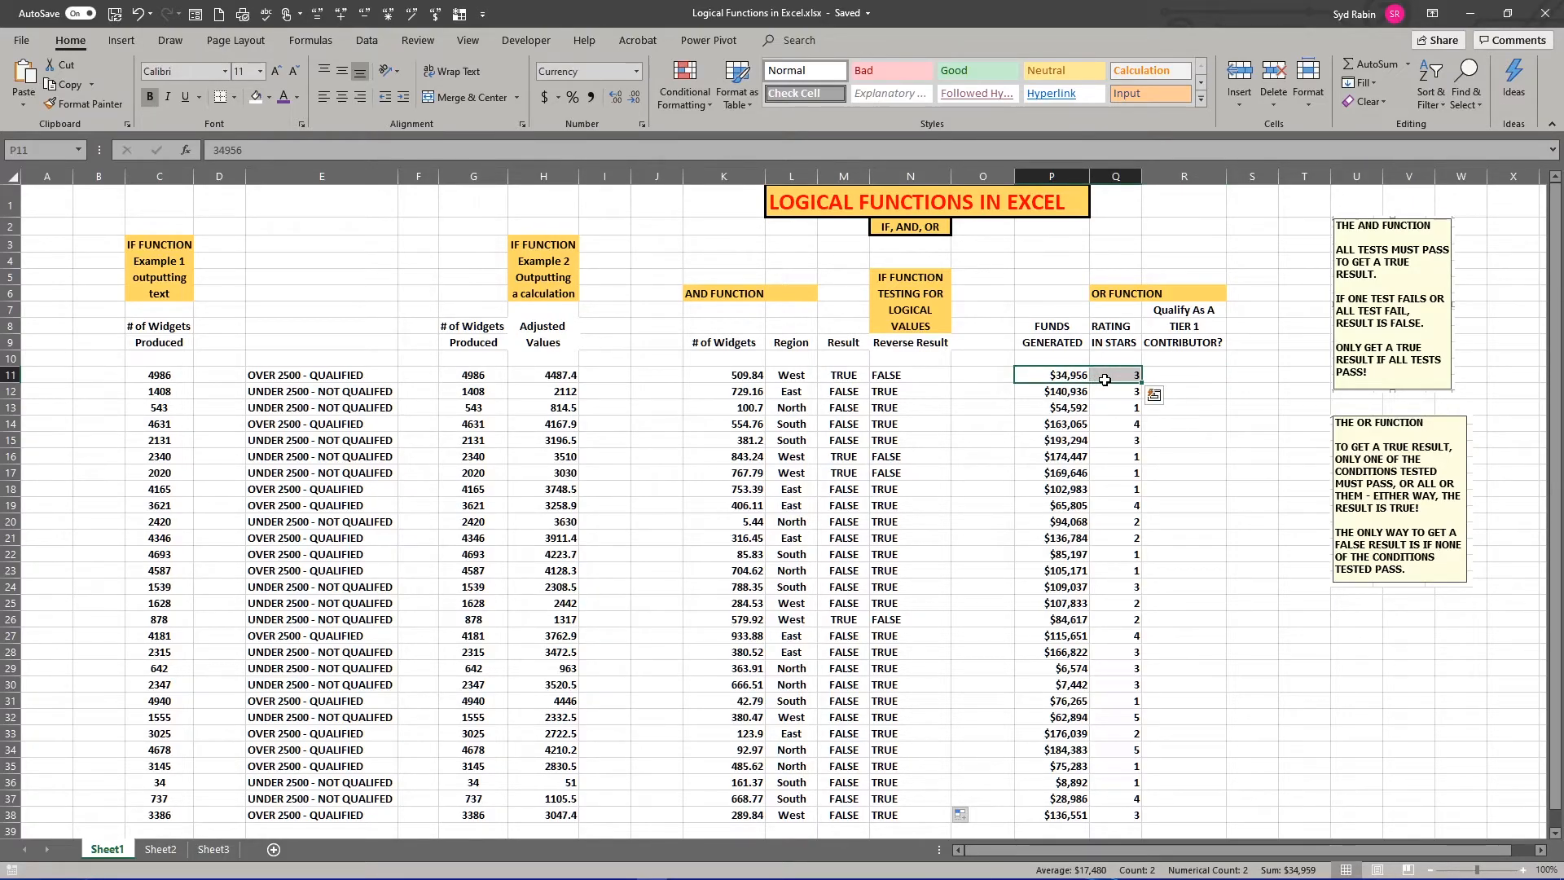
{"action": "left_click", "coordinate": [1048, 376]}
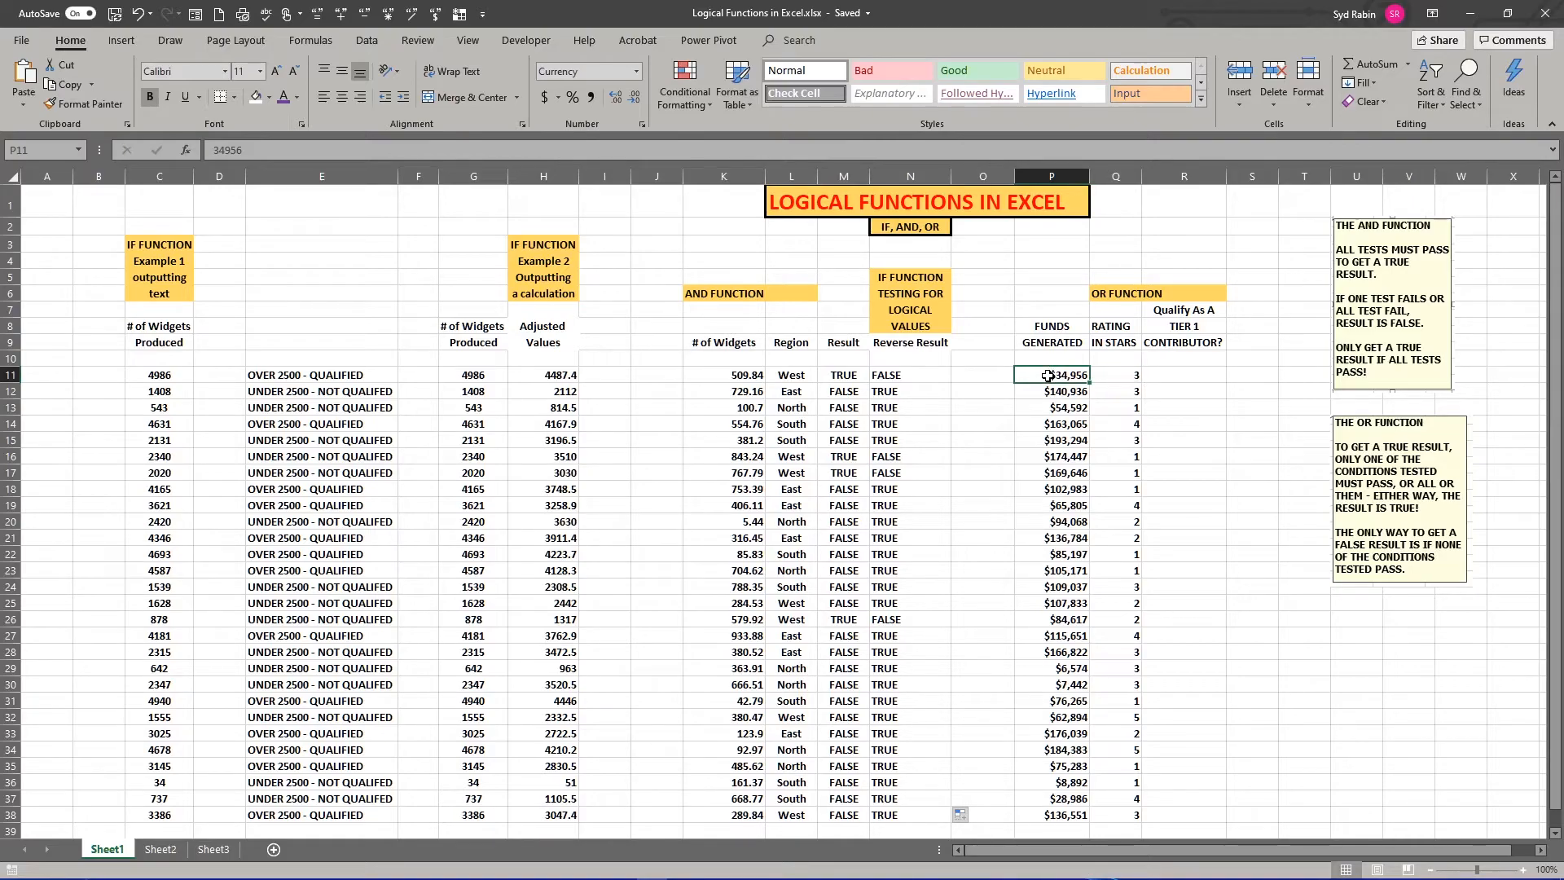
{"action": "left_click", "coordinate": [1116, 377]}
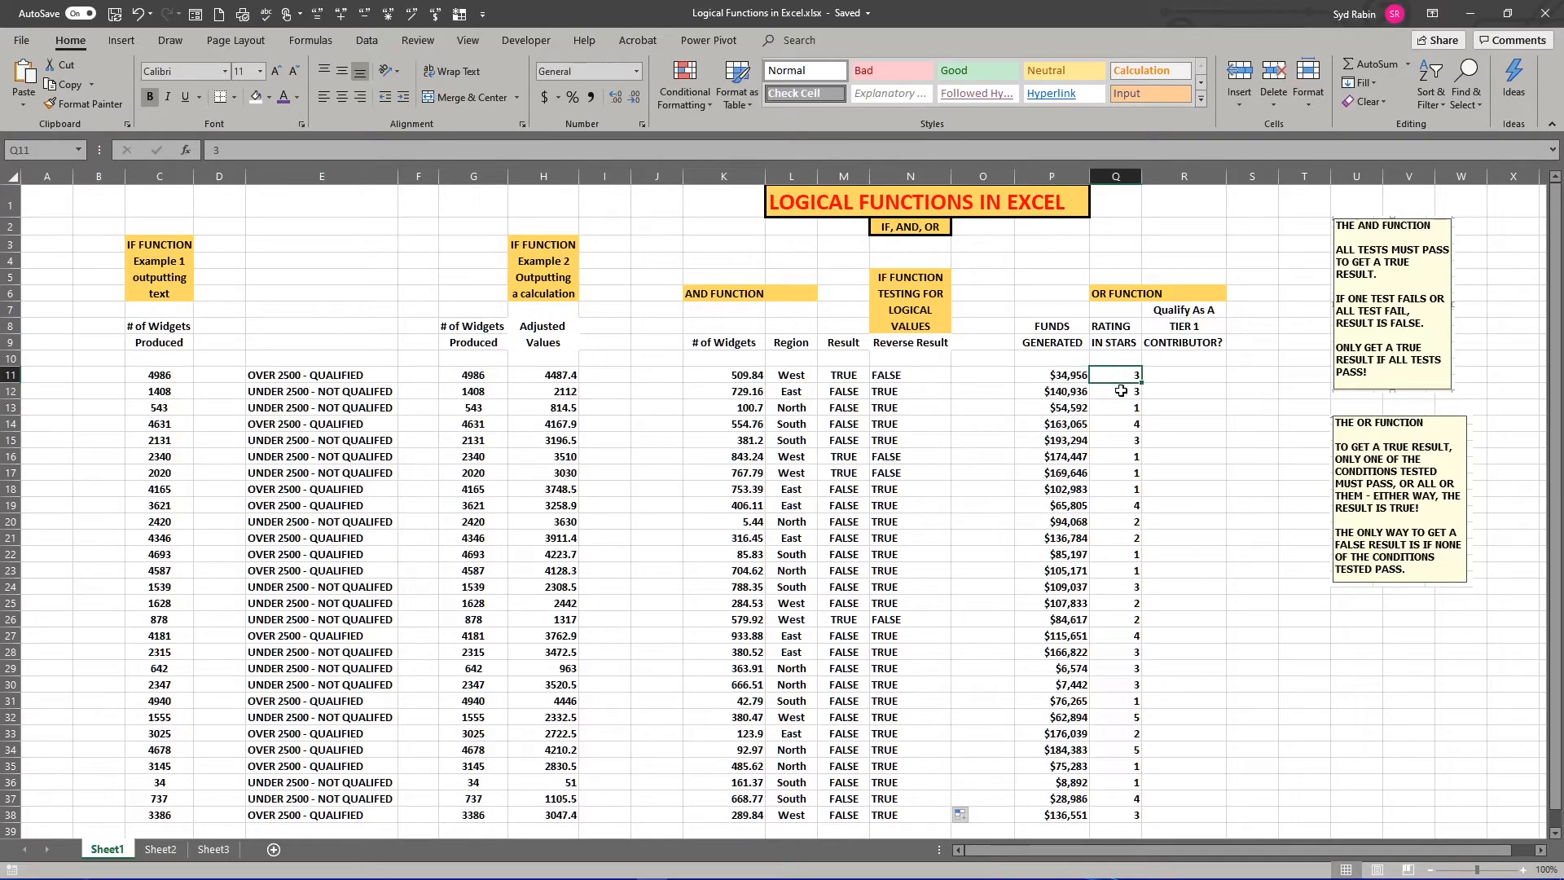
{"action": "left_click_drag", "start_coordinate": [1056, 376], "coordinate": [1118, 377]}
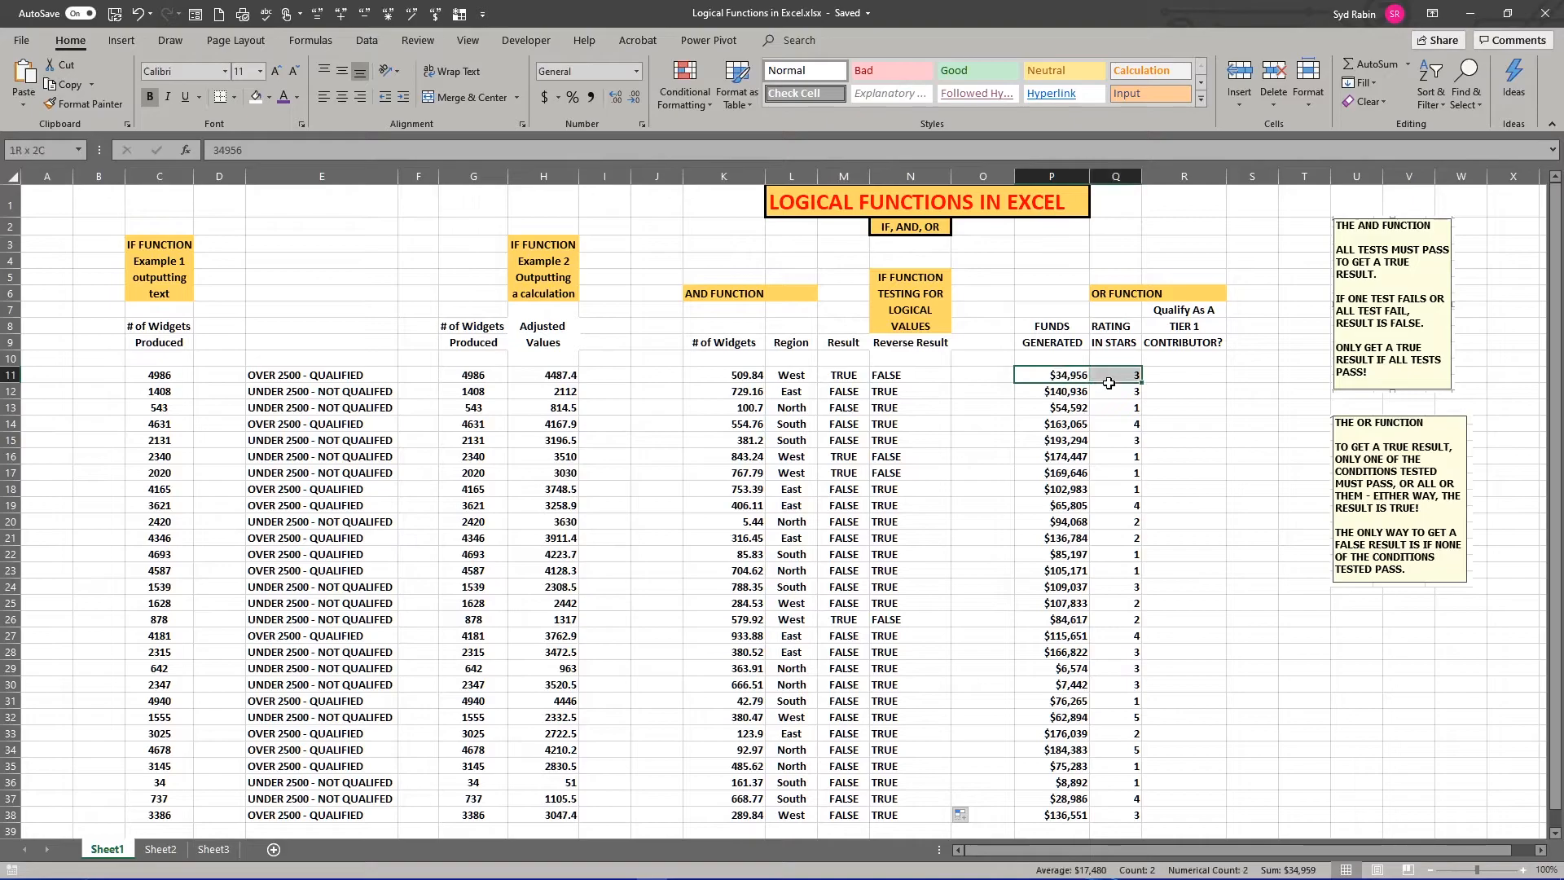
Enter an OR formula in R11 testing whether P11 is greater than 100000 or Q11 is greater than 3.
{"action": "left_click", "coordinate": [1172, 378]}
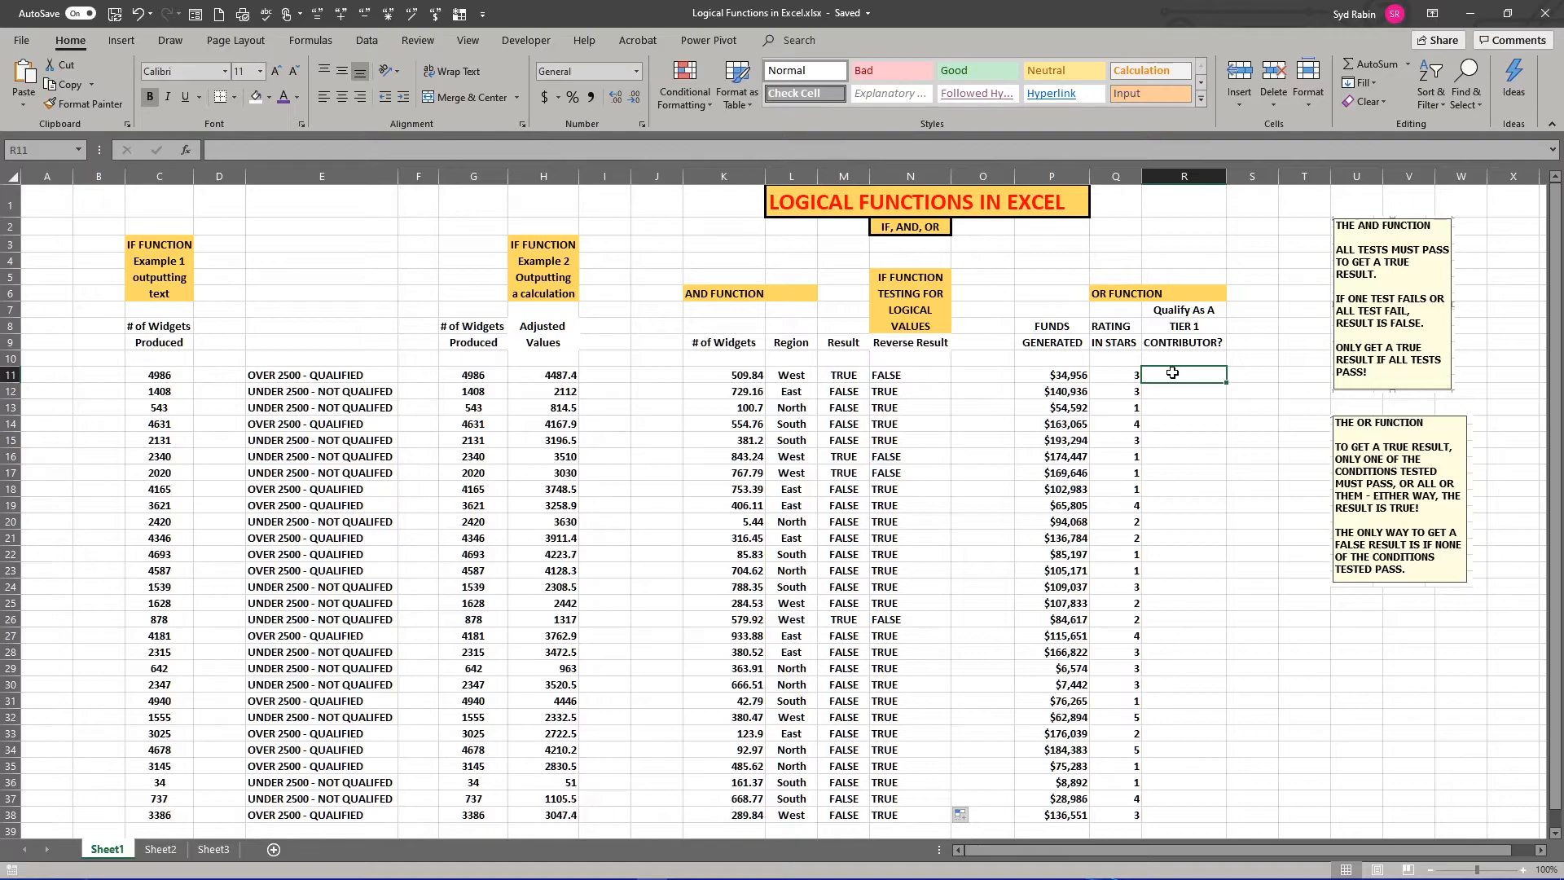
{"action": "type", "text": "=OR"}
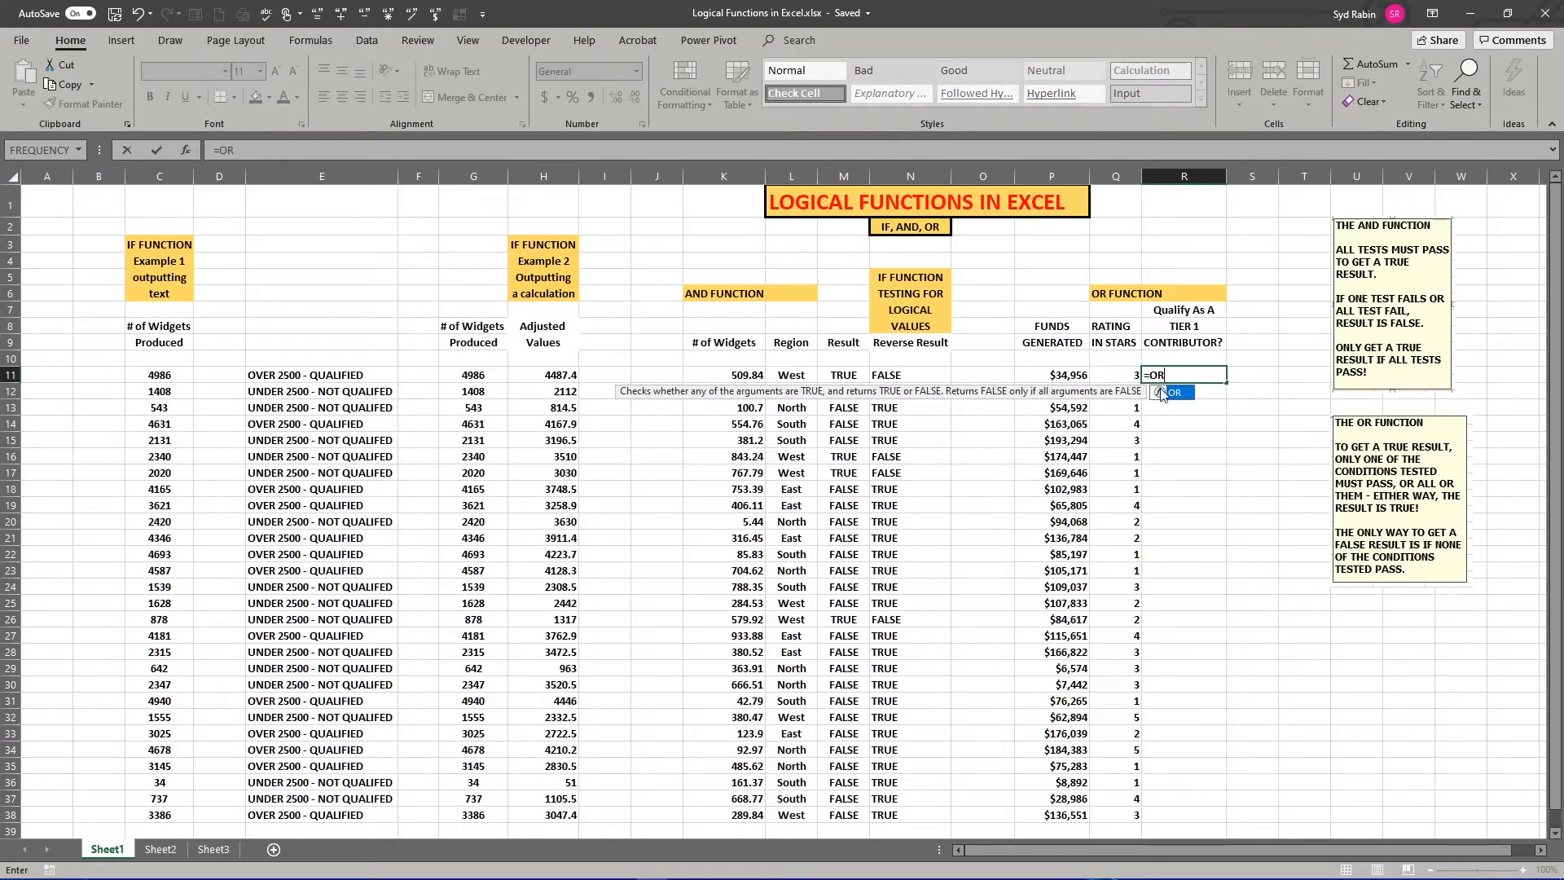
{"action": "double_click", "coordinate": [1165, 393]}
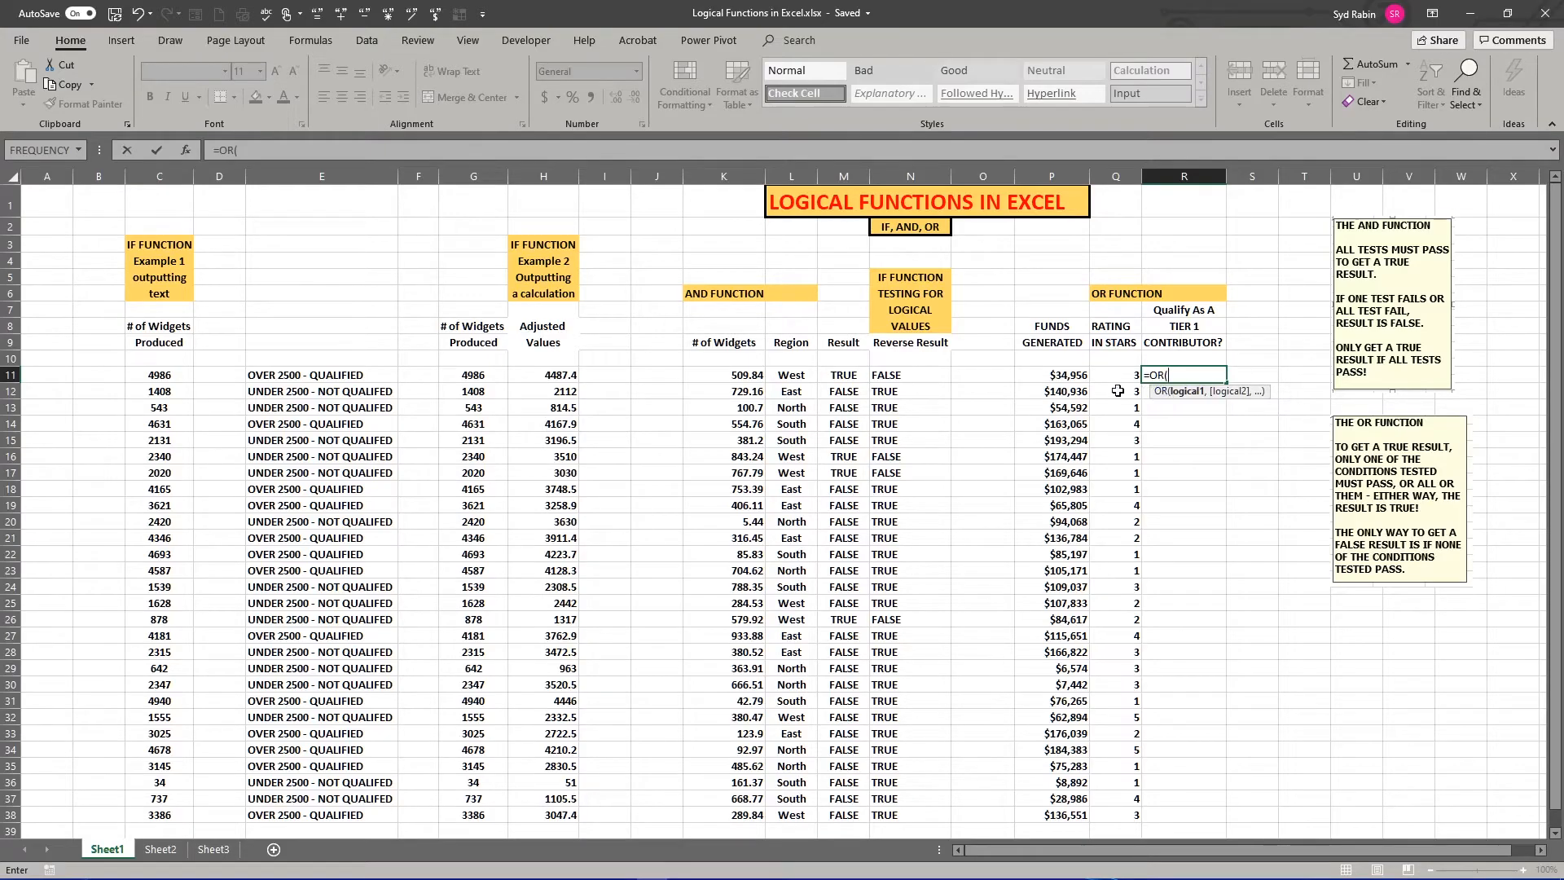
{"action": "left_click", "coordinate": [1055, 375]}
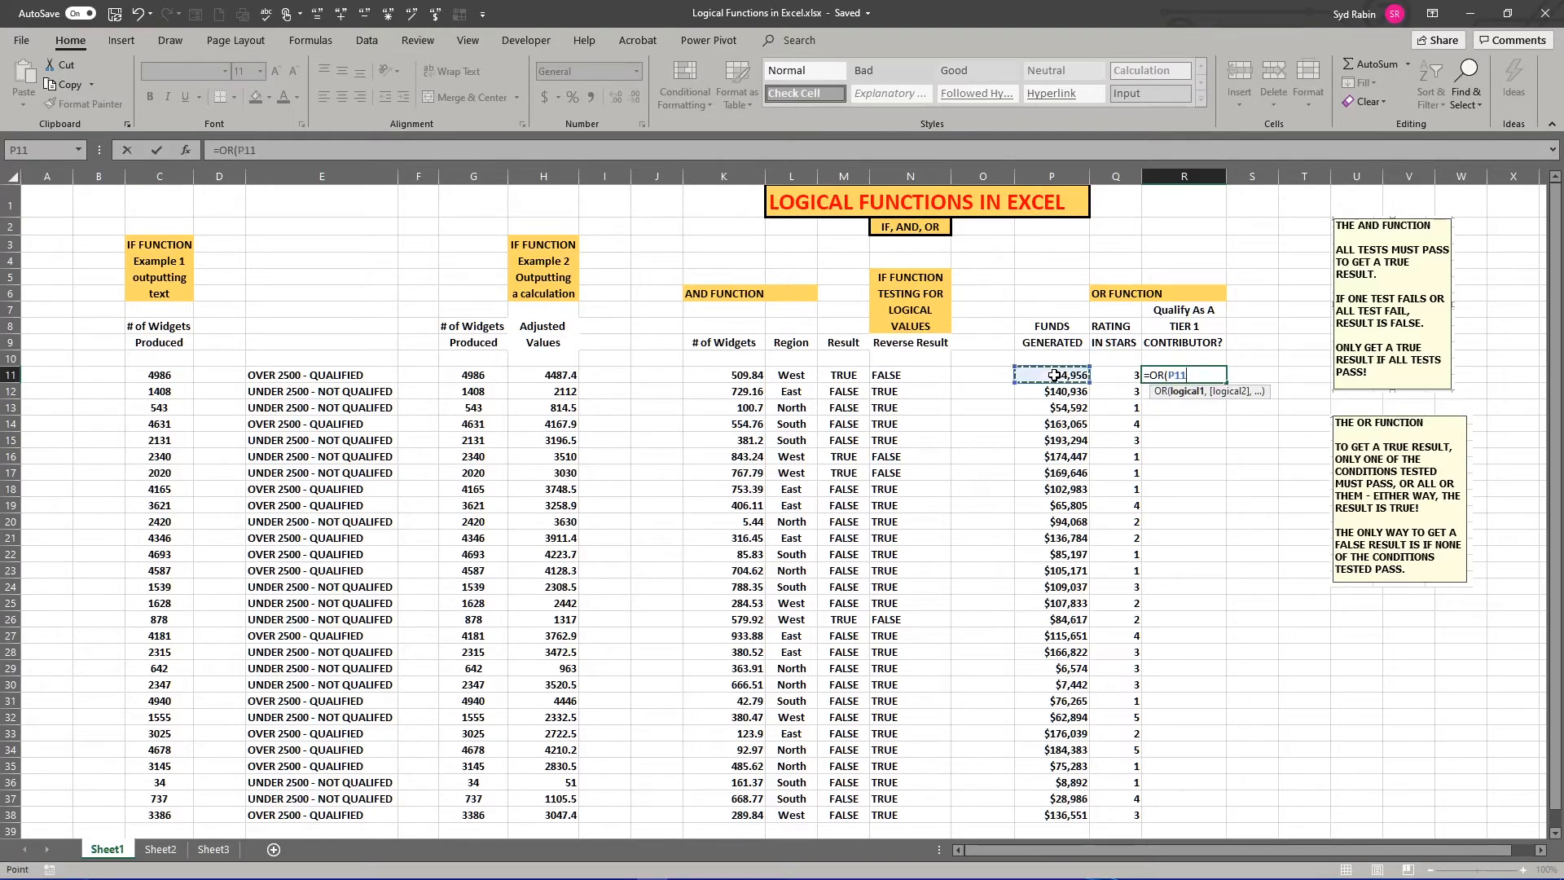
{"action": "type", "text": ">100000,"}
{"action": "left_click", "coordinate": [1112, 374]}
{"action": "type", "text": ">"}
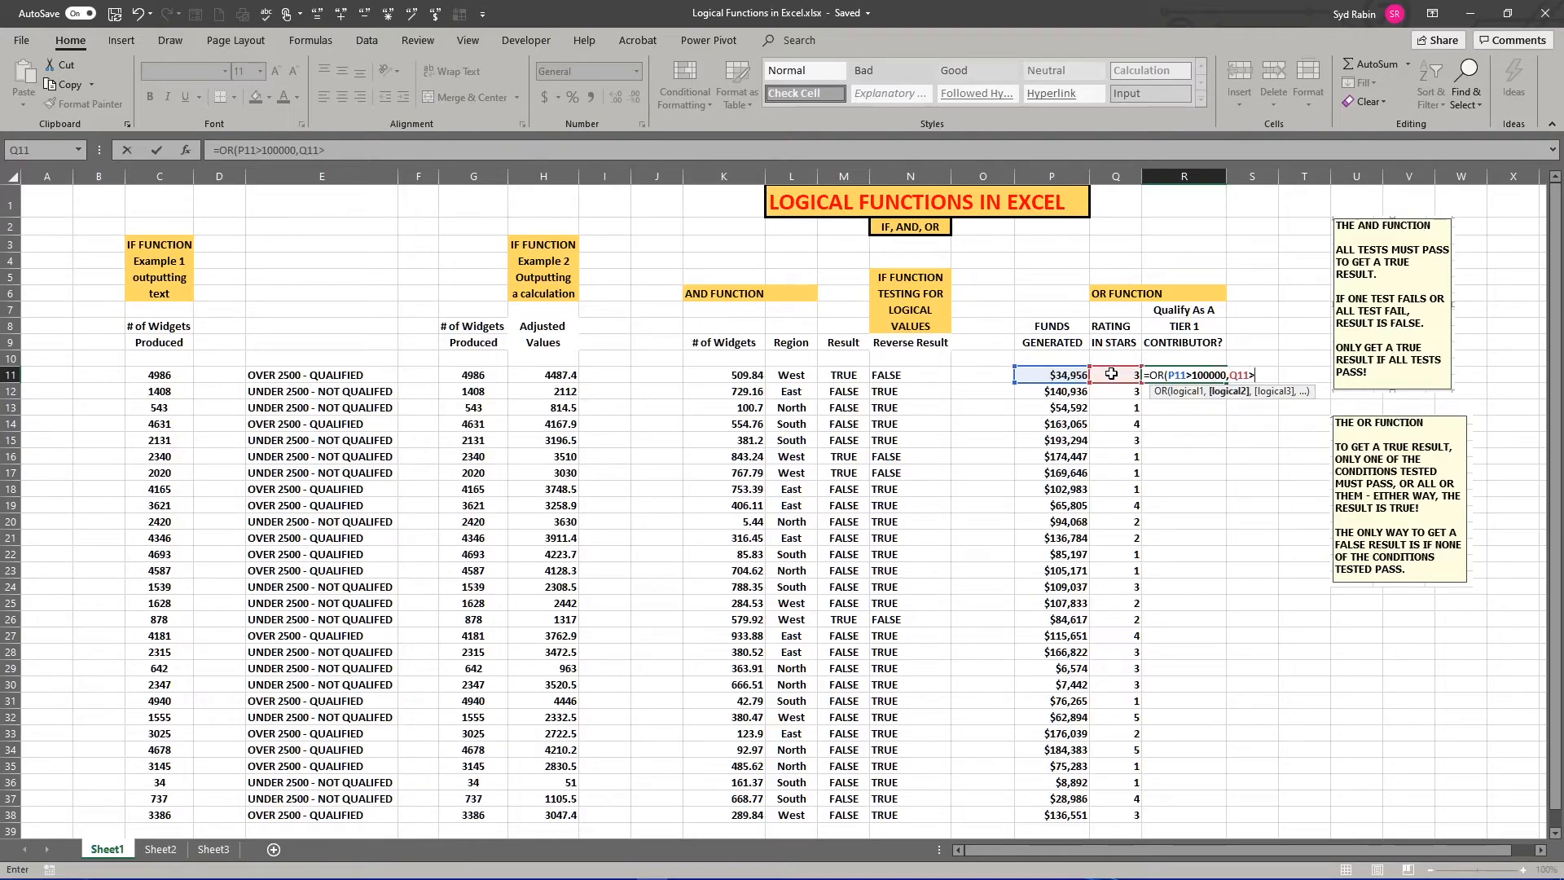
{"action": "type", "text": "3)"}
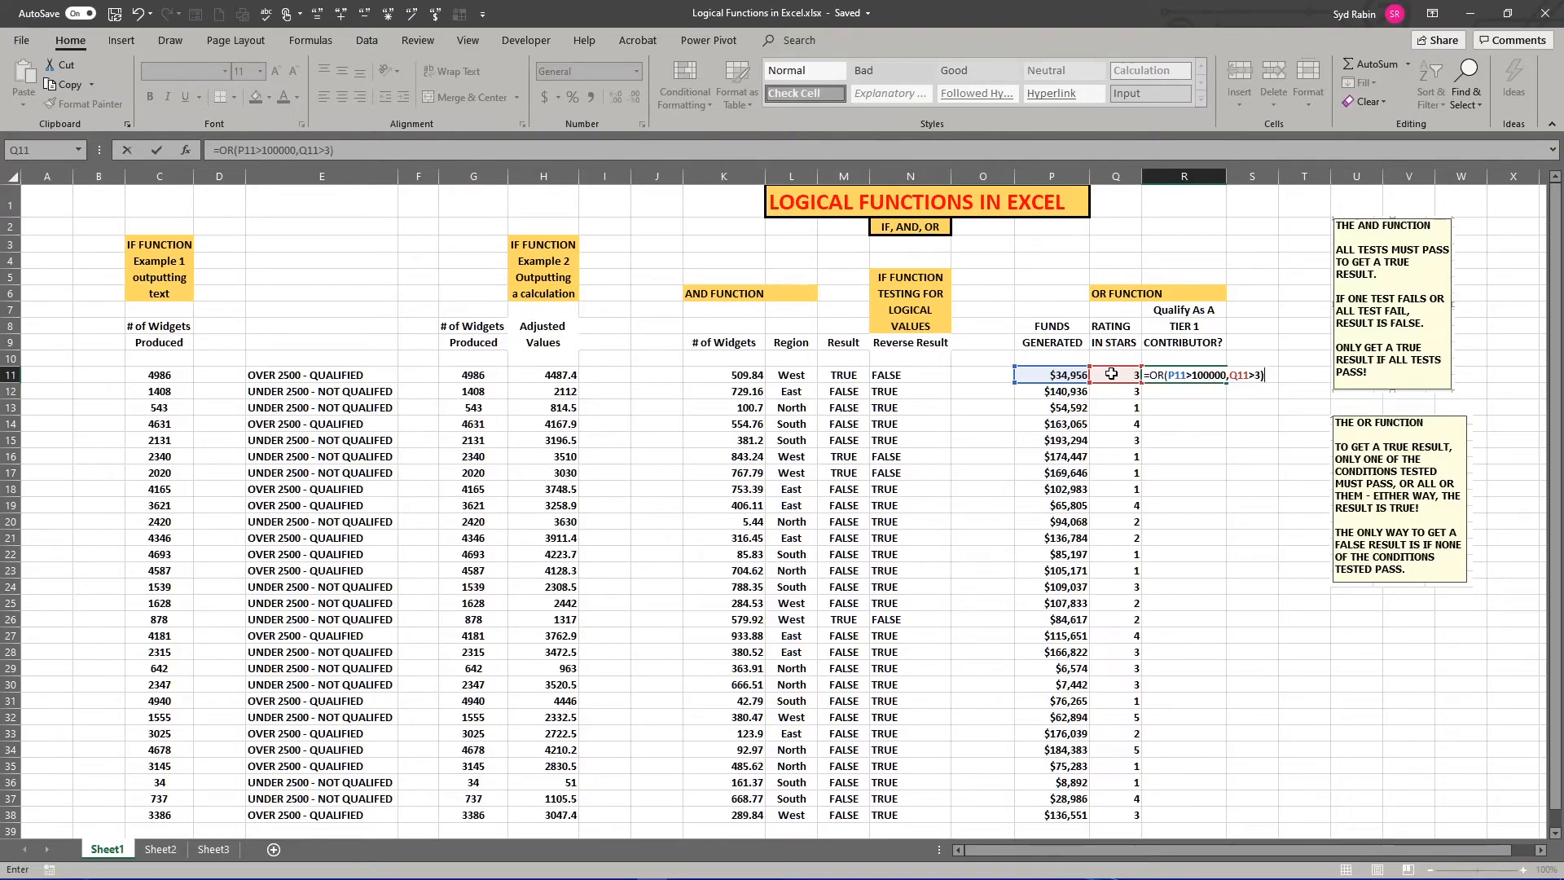
{"action": "key", "text": "Return"}
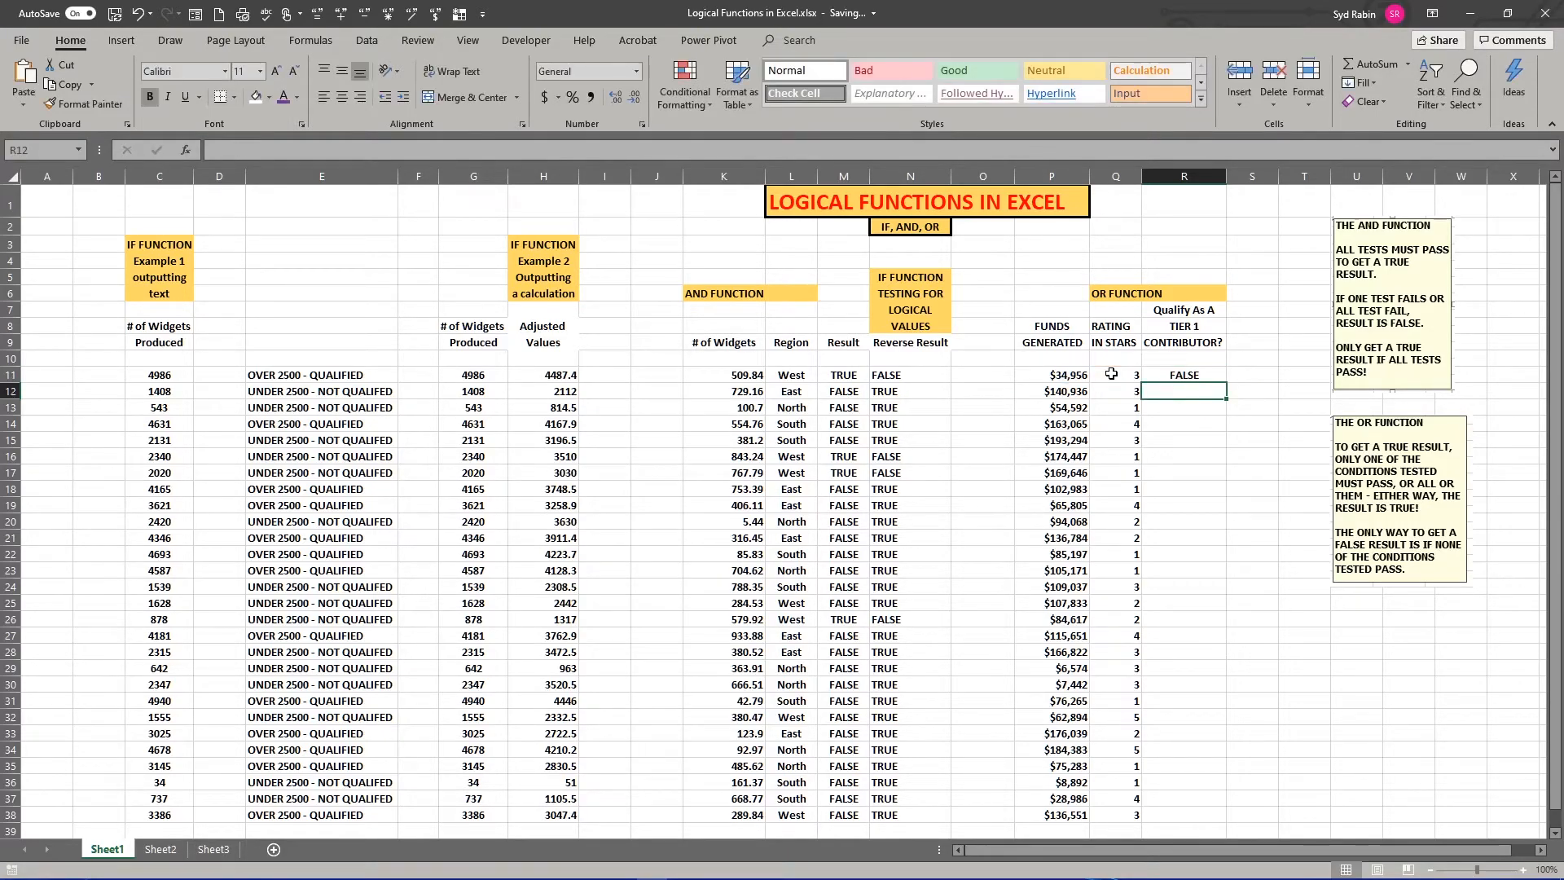
Check the R11 result against P11 and Q11, and fill the OR formula down through R38.
{"action": "left_click", "coordinate": [1168, 376]}
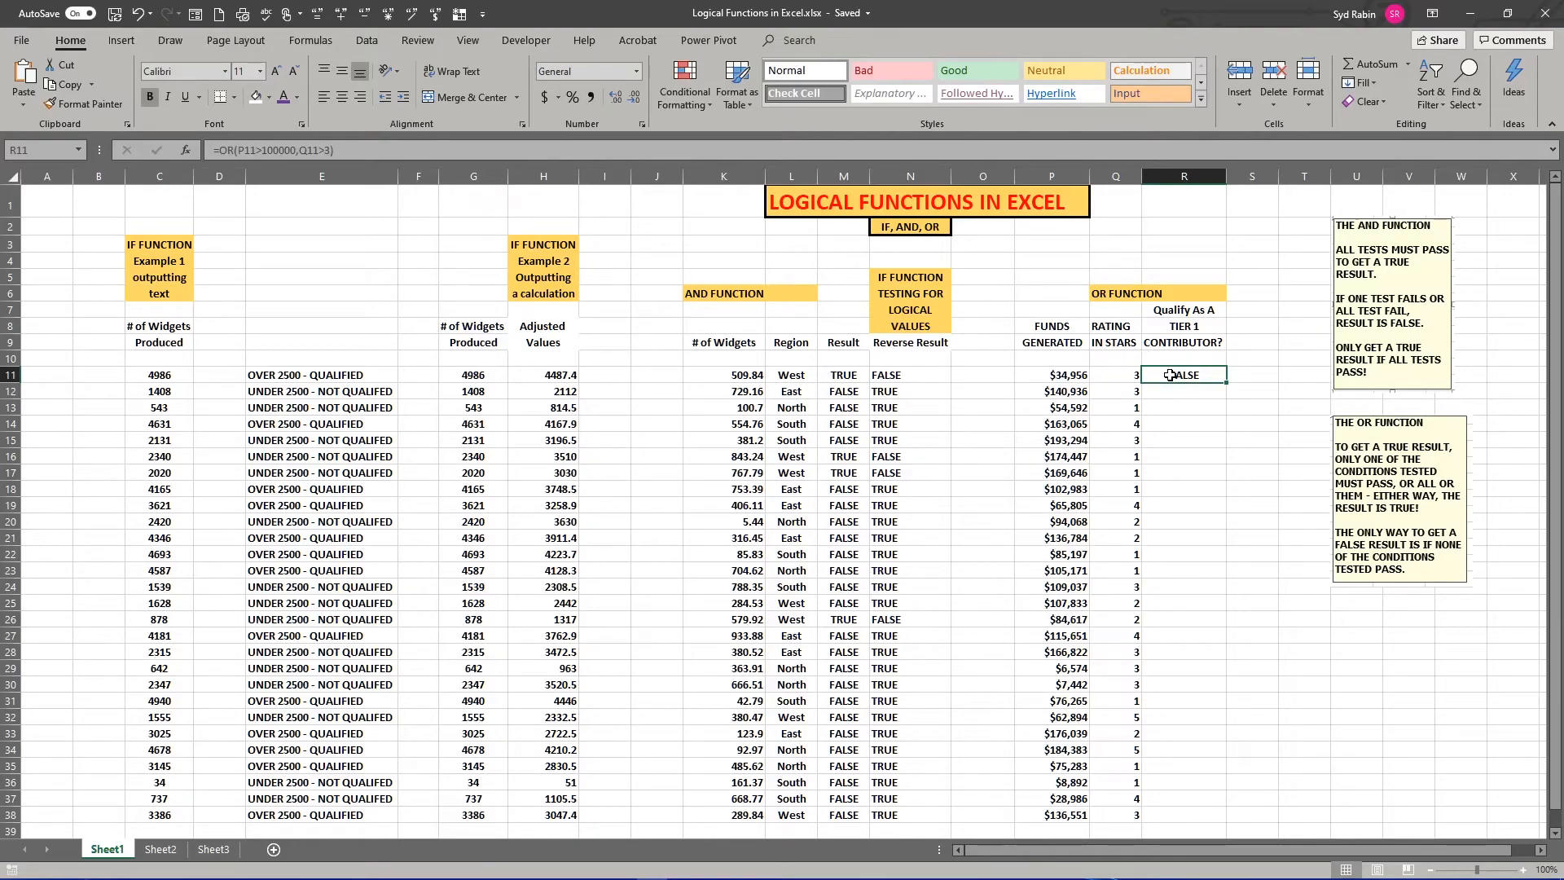
{"action": "left_click", "coordinate": [1062, 375]}
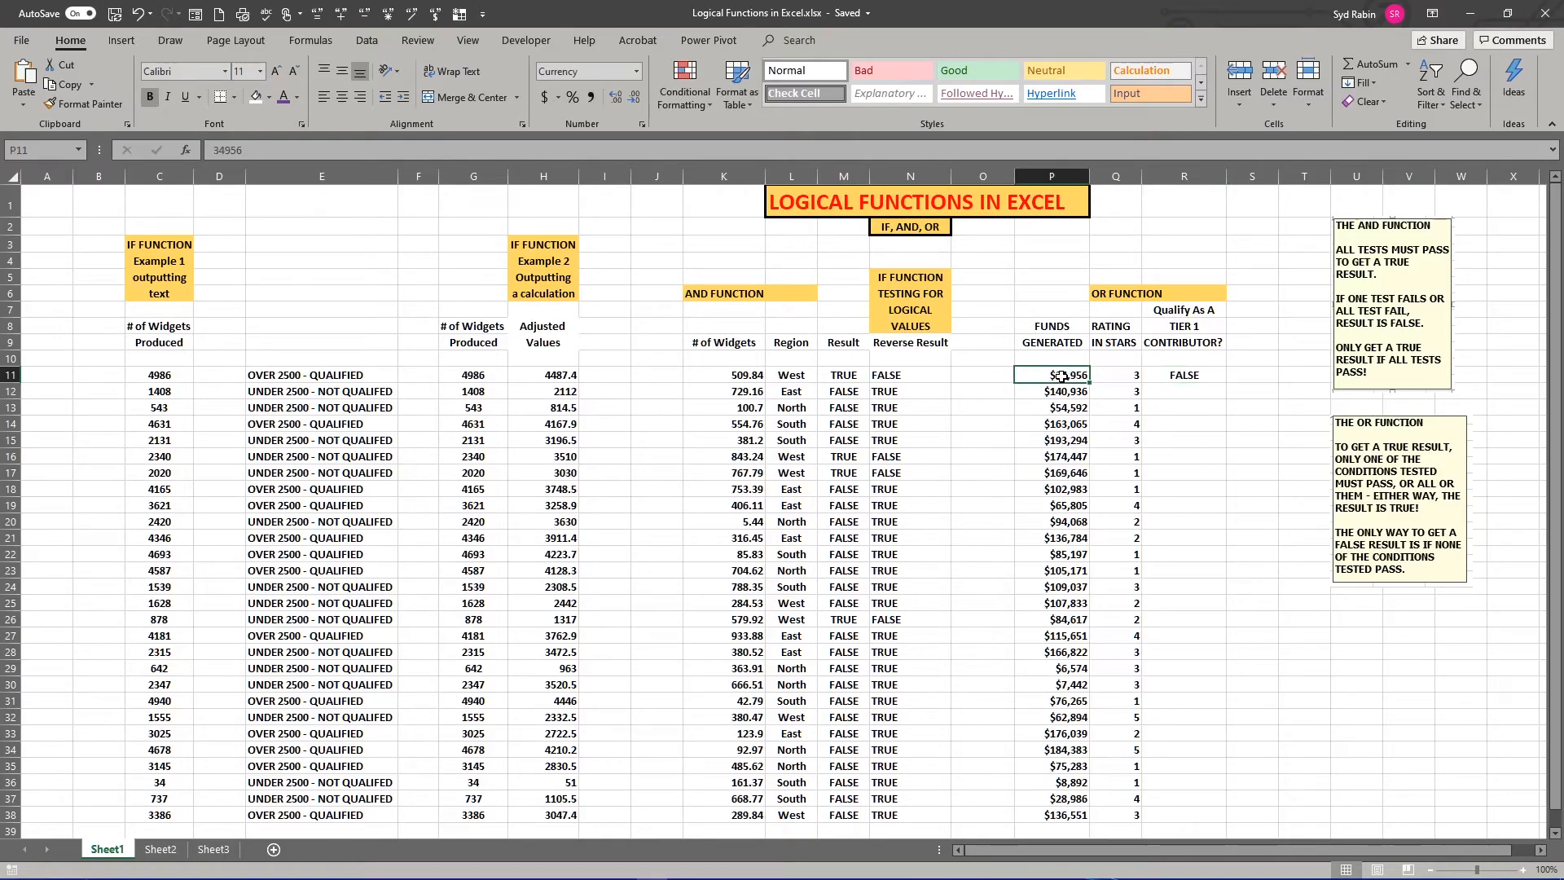
{"action": "left_click", "coordinate": [1121, 375]}
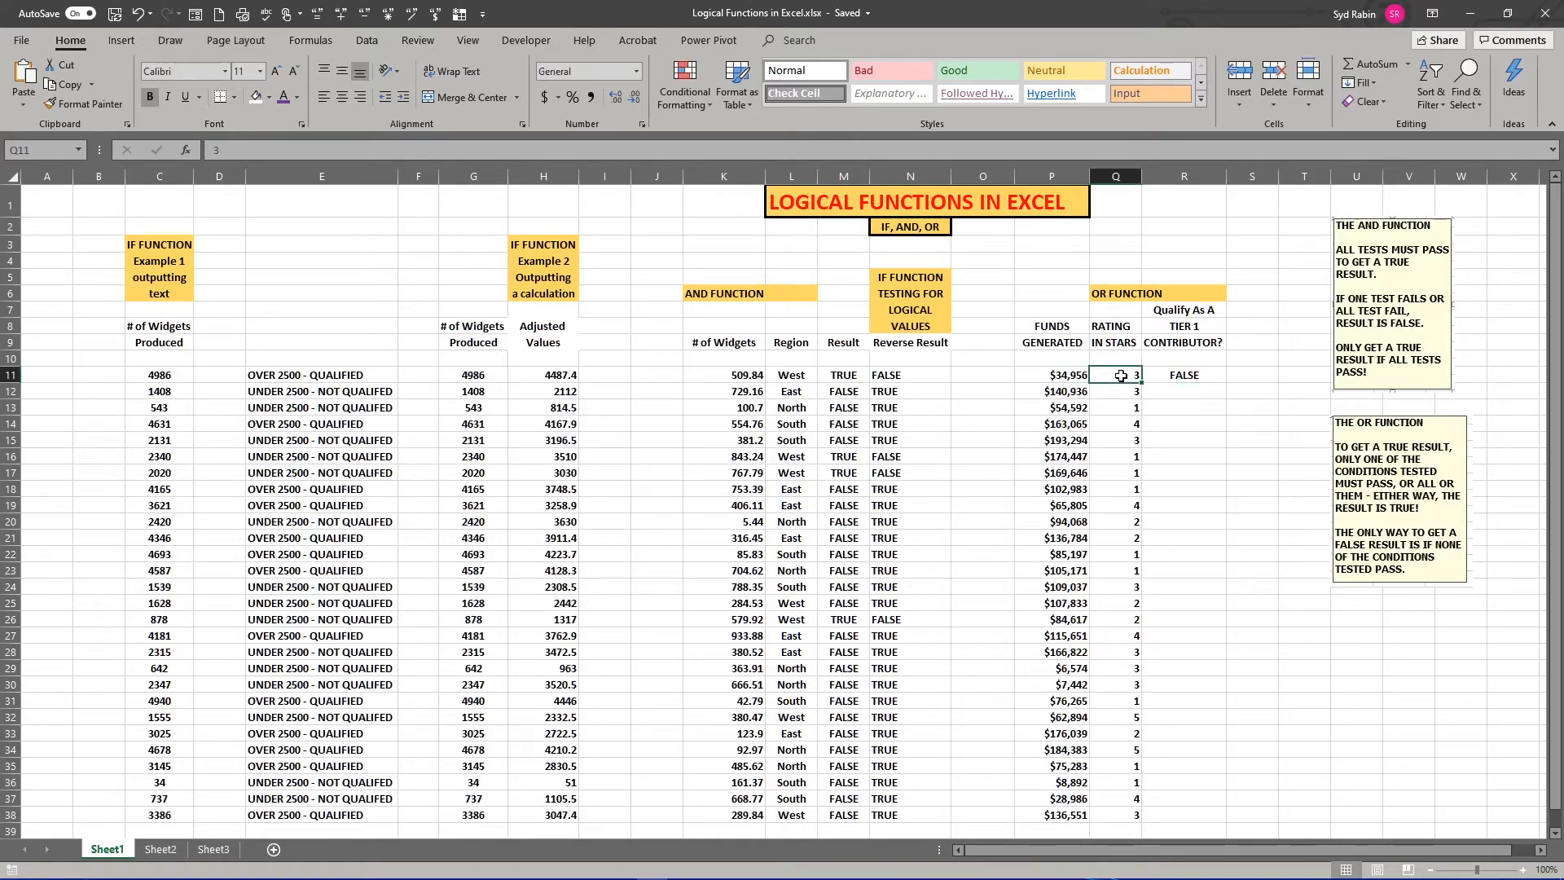
{"action": "left_click", "coordinate": [1194, 375]}
{"action": "left_click_drag", "start_coordinate": [1226, 382], "coordinate": [1186, 818]}
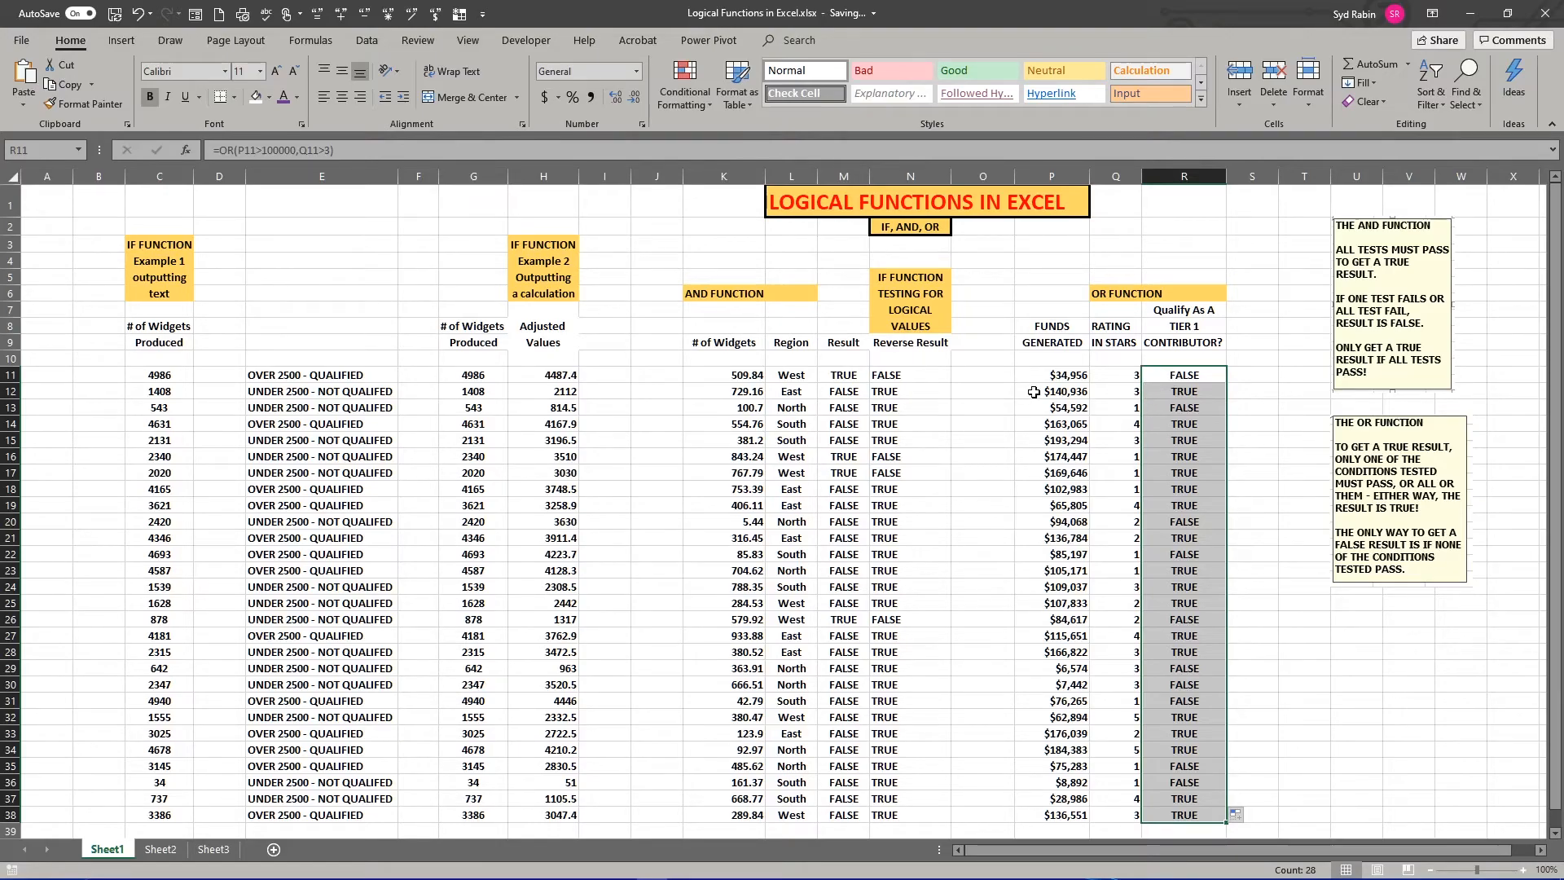
Compare the OR results in column R with the funds generated and star ratings in rows 12 to 15 and row 20.
{"action": "left_click", "coordinate": [1066, 392]}
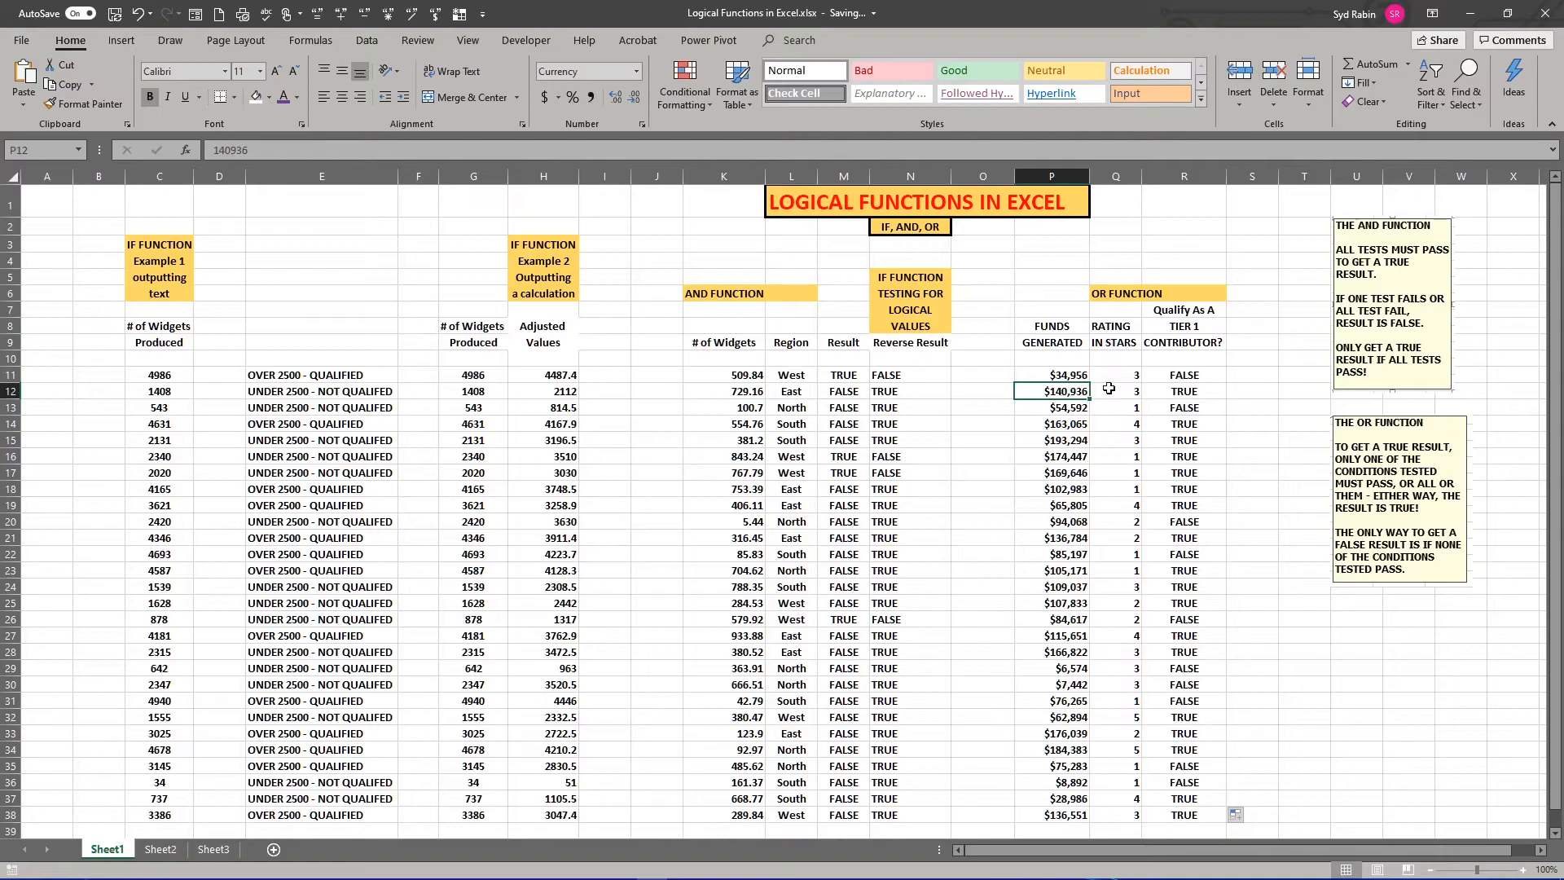
{"action": "left_click", "coordinate": [1110, 392]}
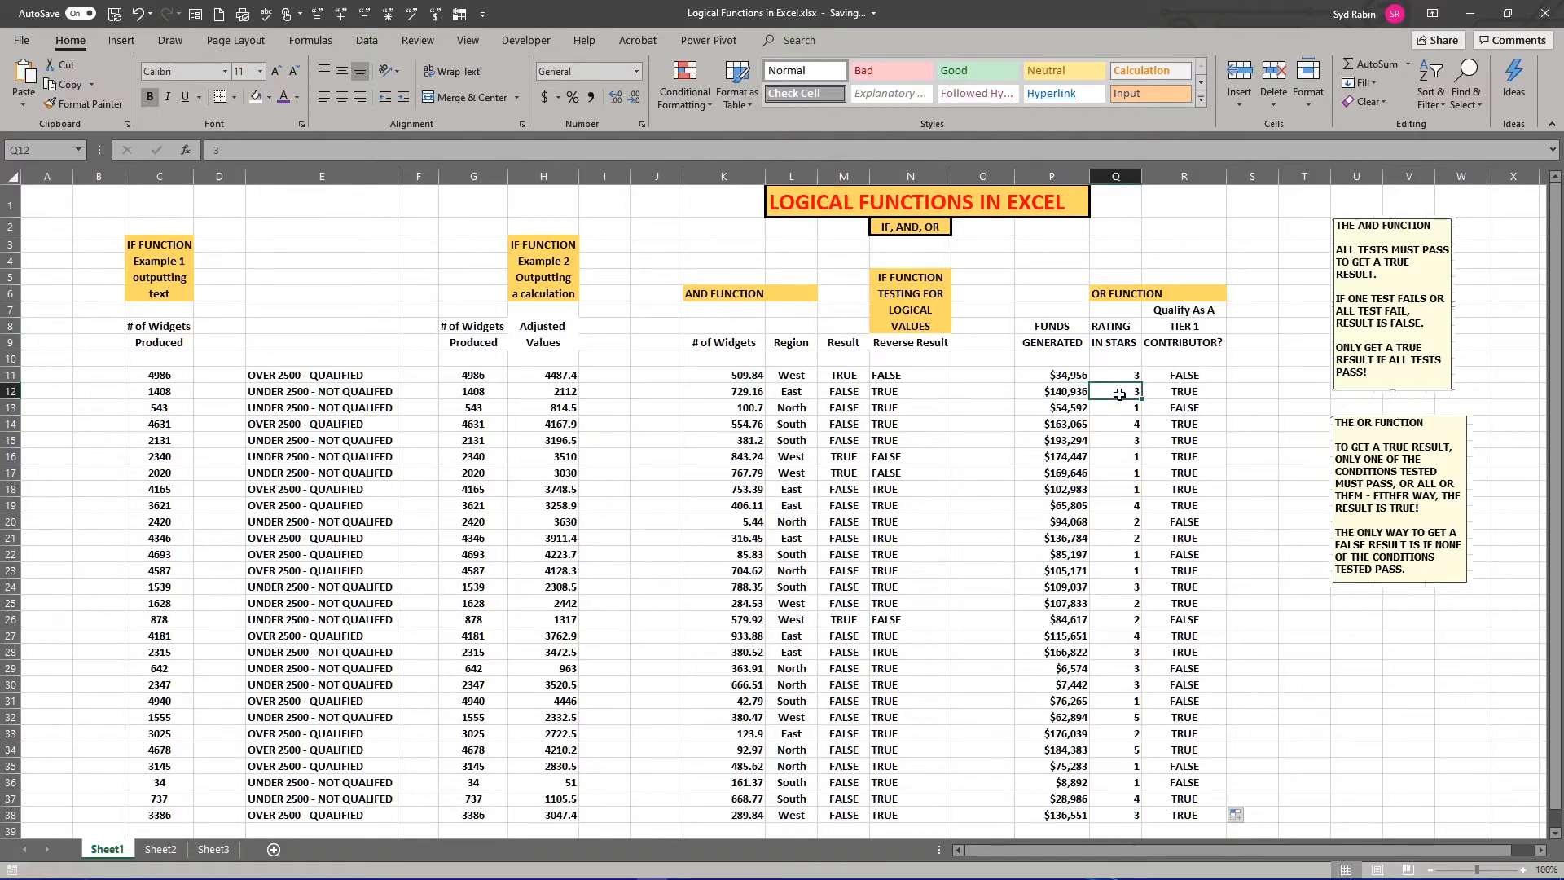
{"action": "left_click", "coordinate": [1179, 393]}
{"action": "left_click_drag", "start_coordinate": [1059, 407], "coordinate": [1102, 409]}
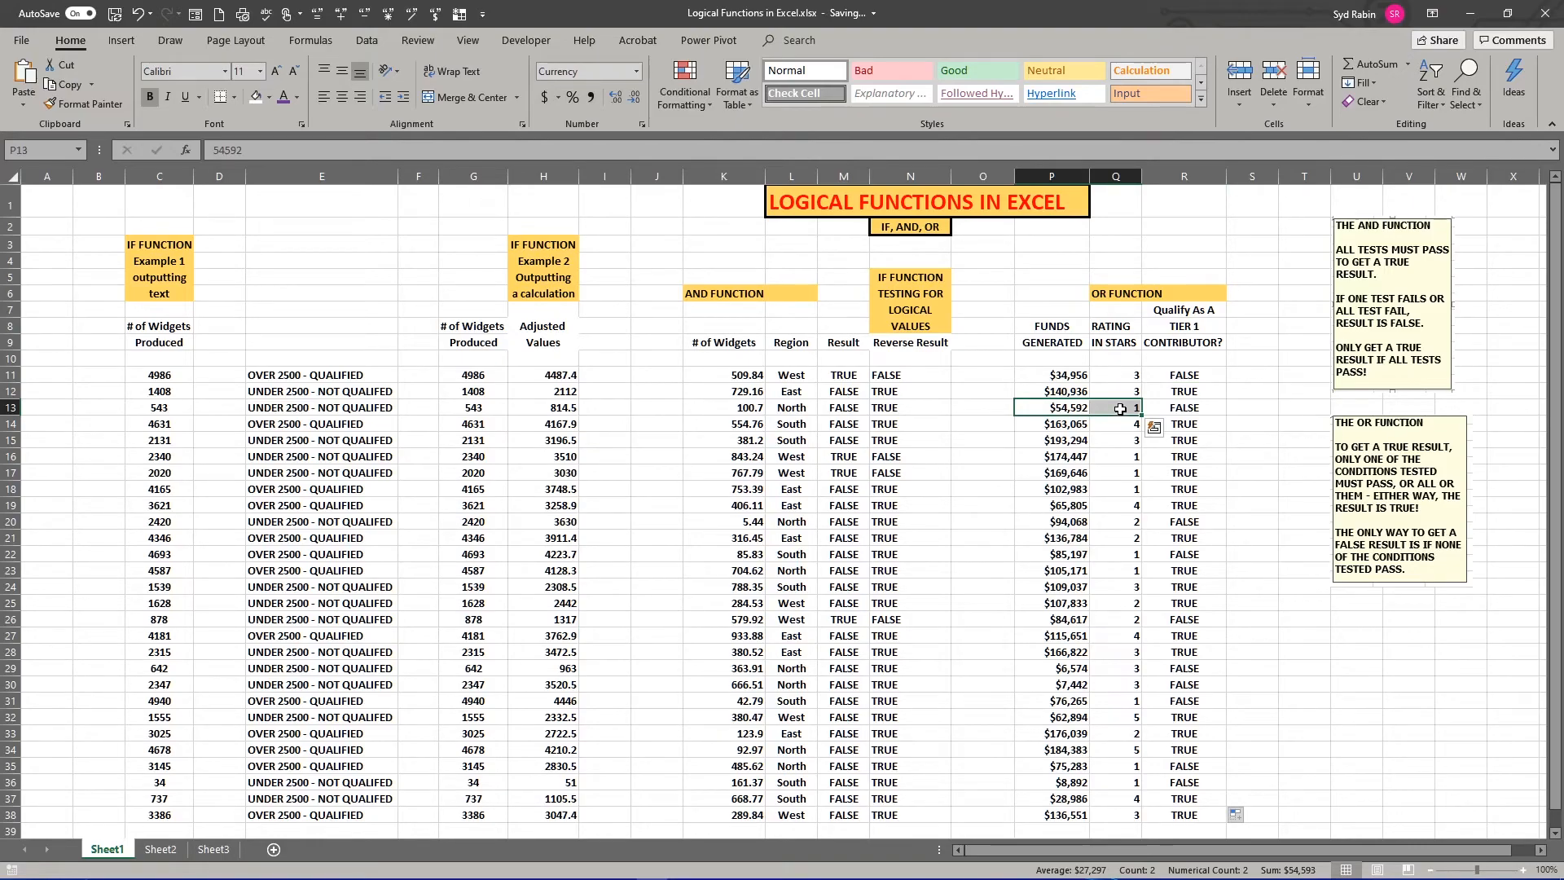
{"action": "left_click", "coordinate": [1055, 423]}
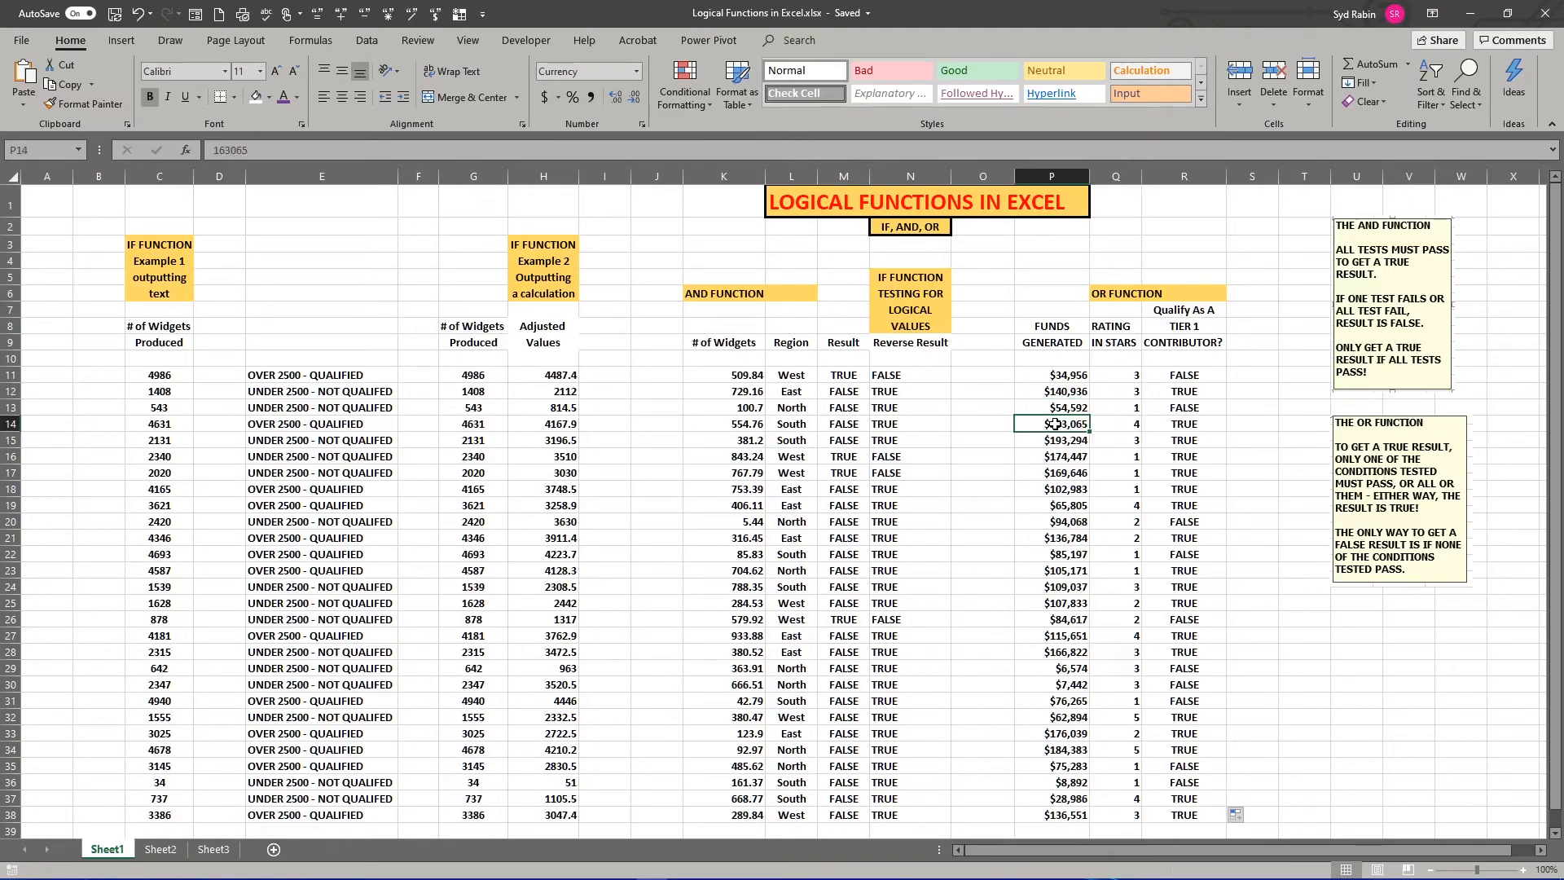
{"action": "left_click", "coordinate": [1127, 426]}
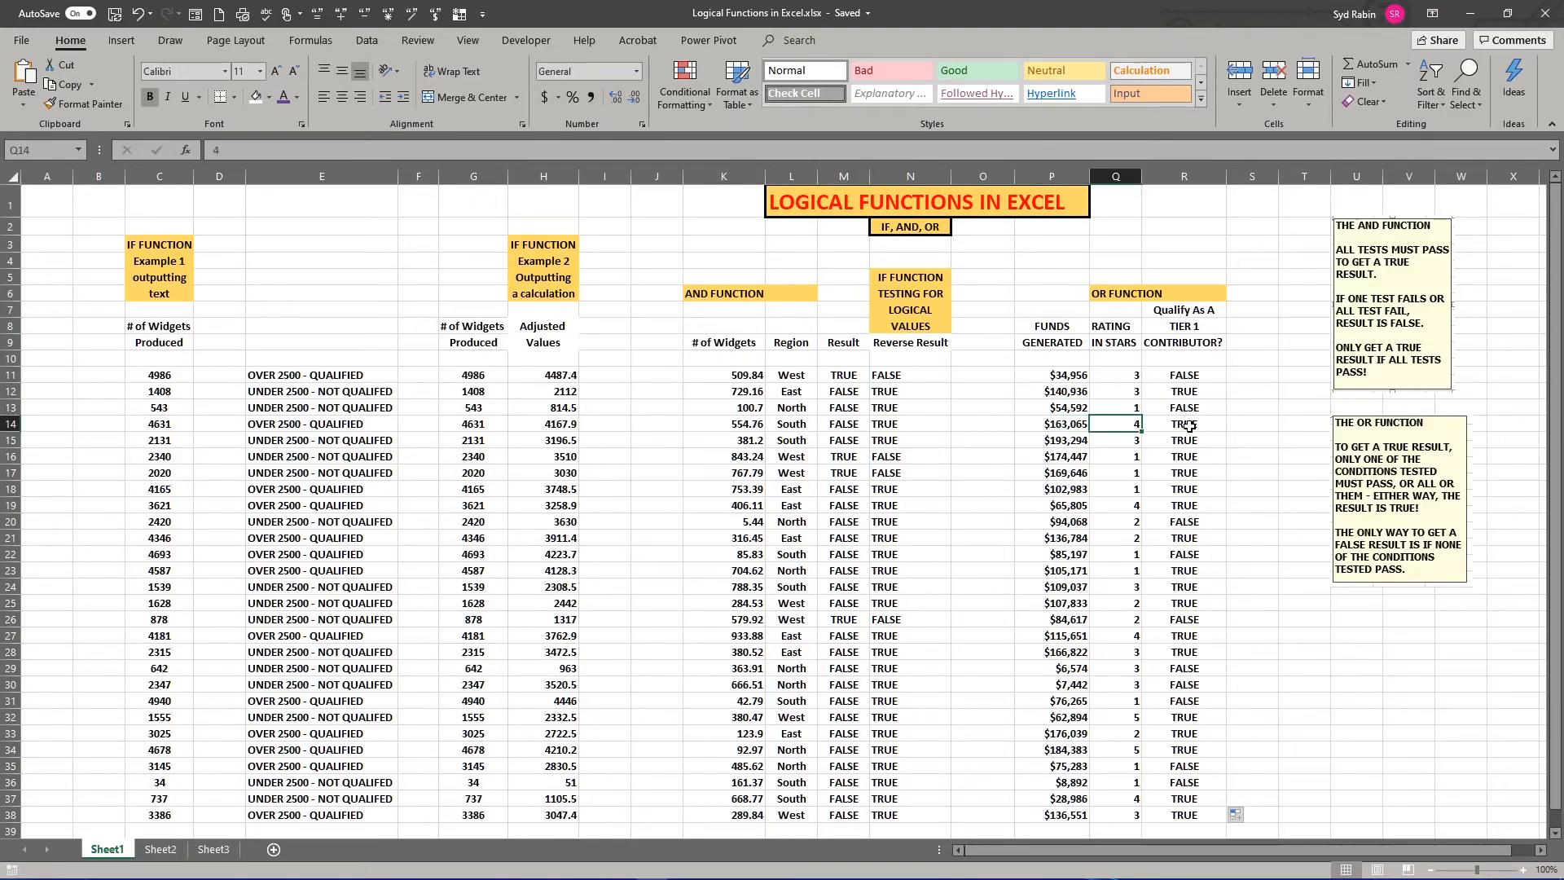
{"action": "left_click", "coordinate": [1077, 445]}
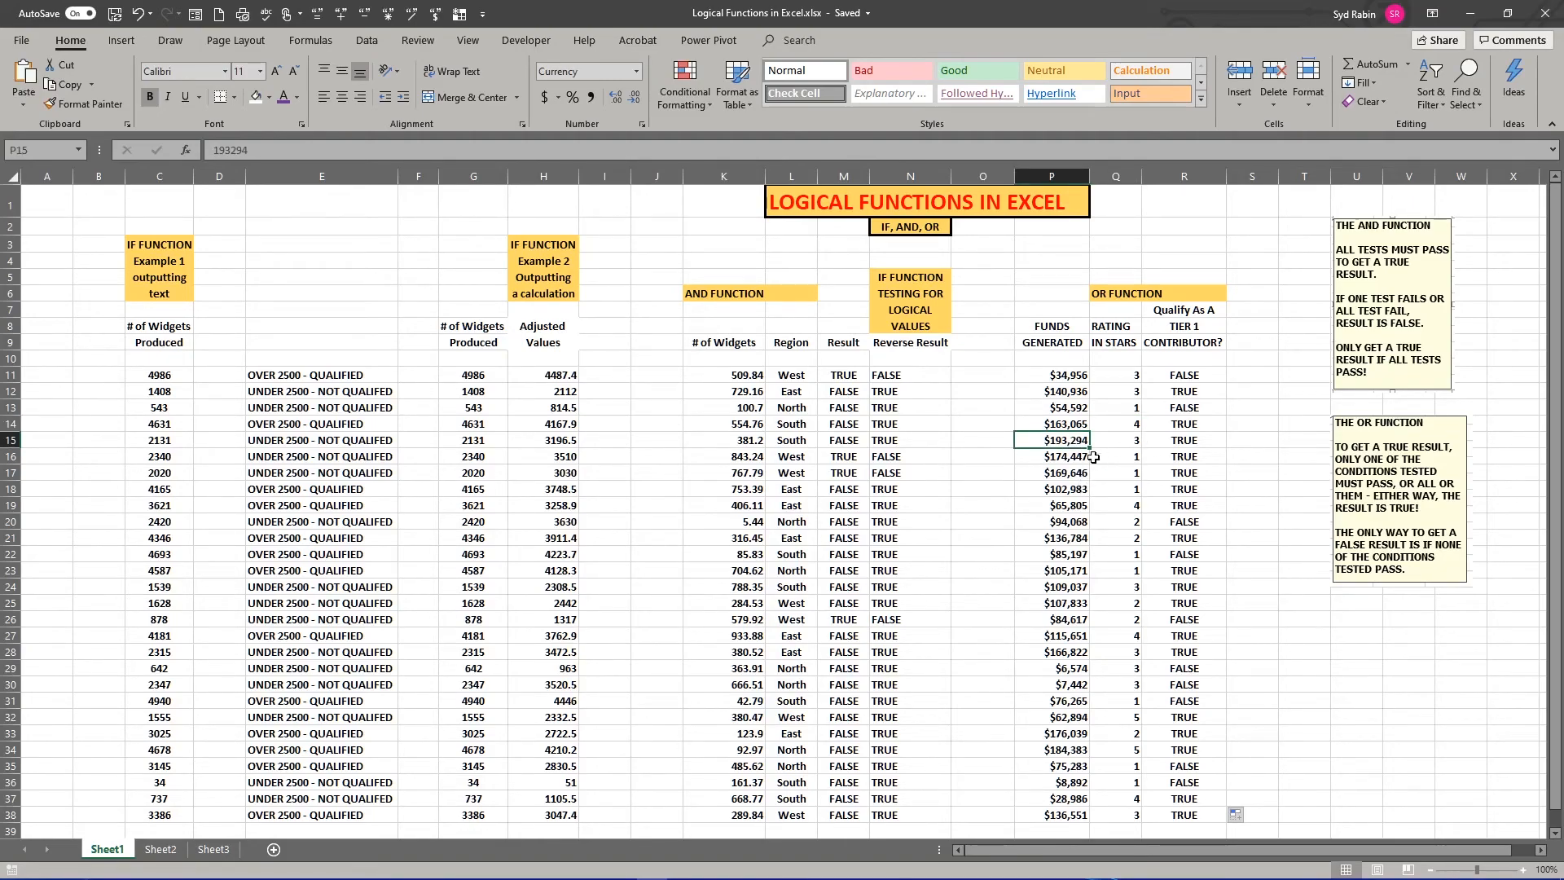
{"action": "left_click", "coordinate": [1057, 521]}
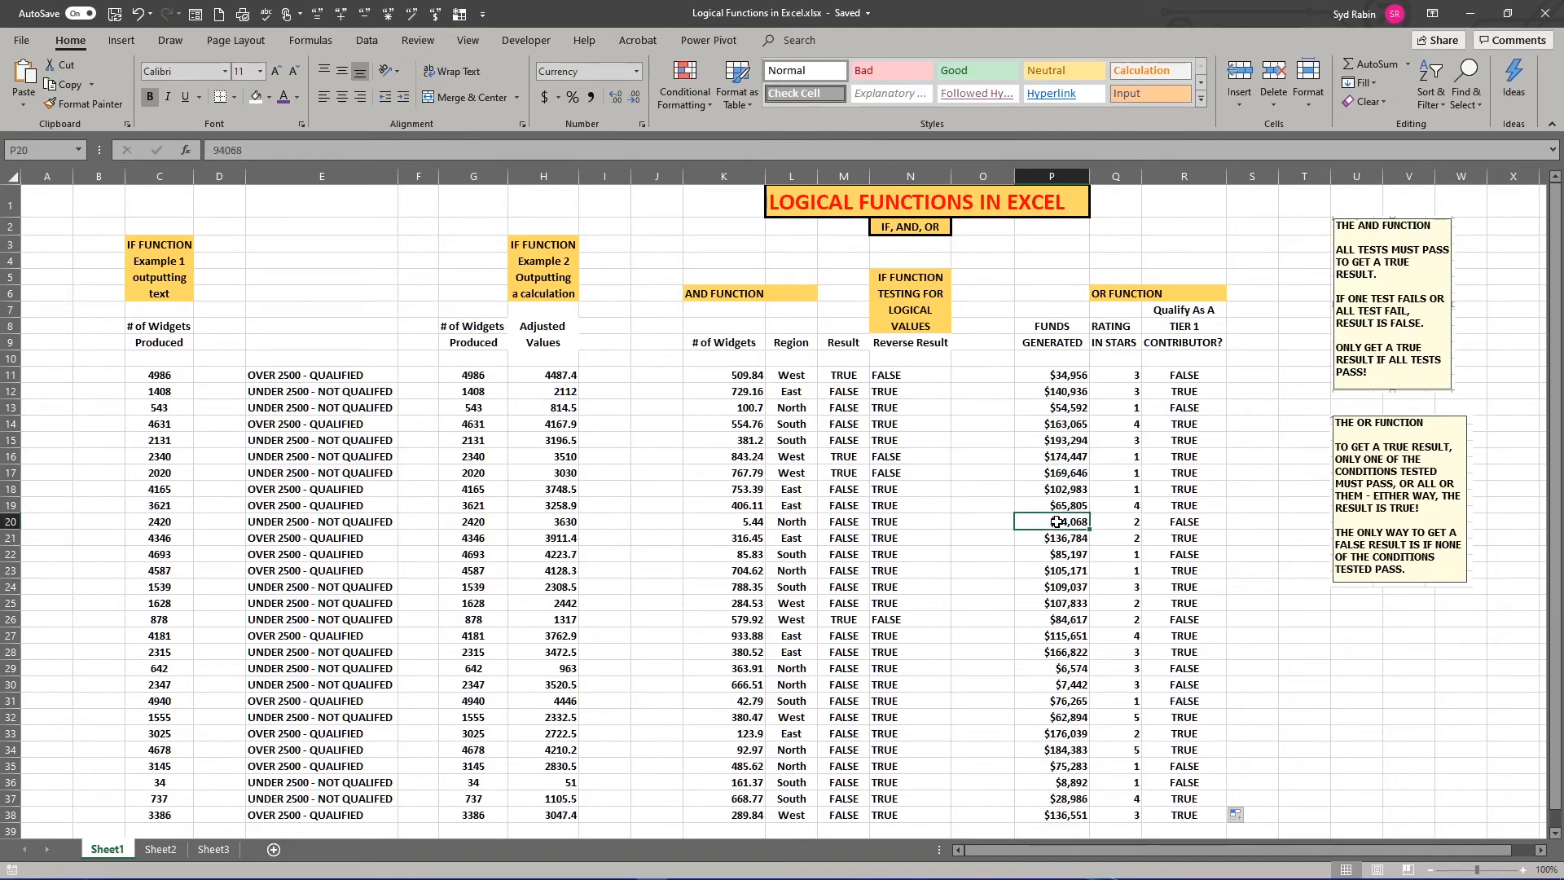
{"action": "left_click", "coordinate": [1119, 521]}
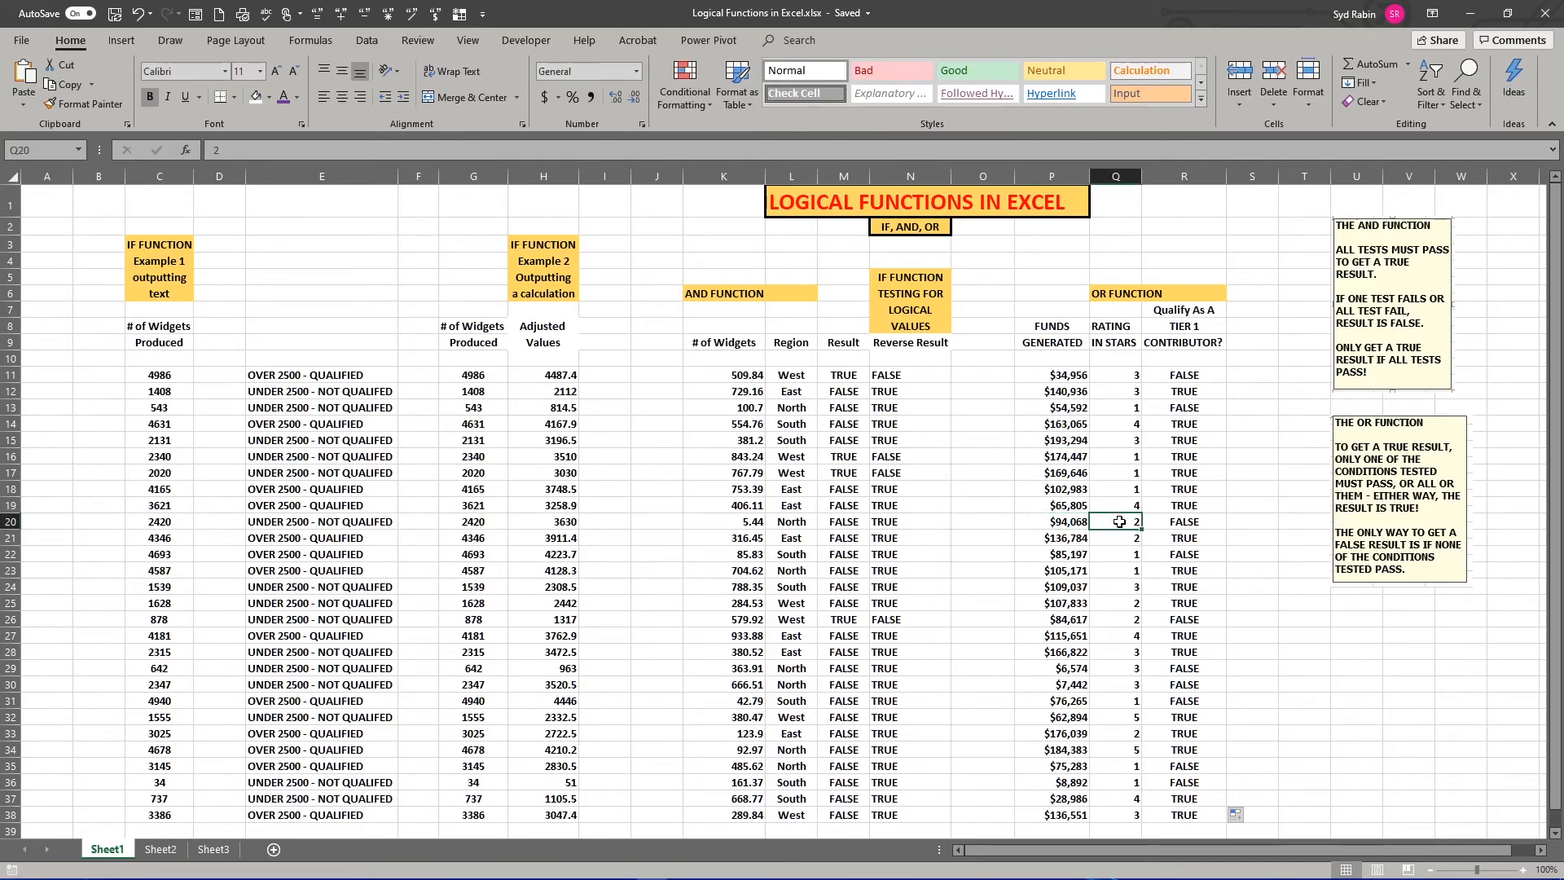